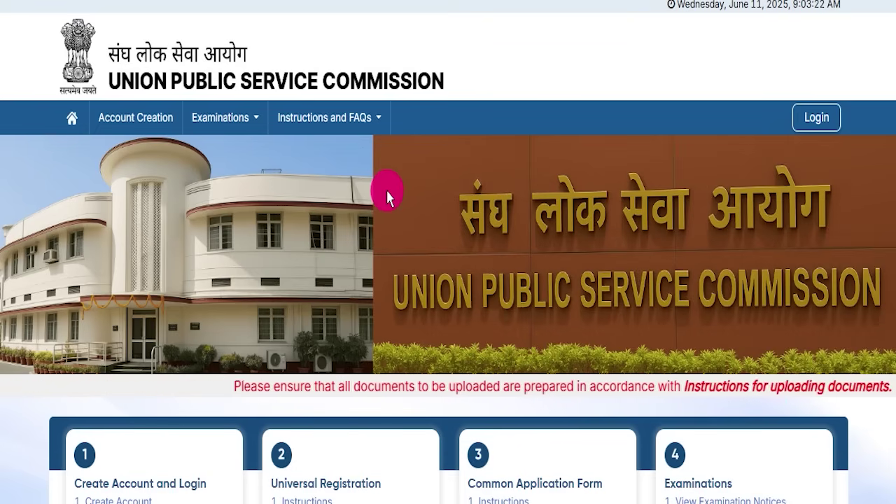
- Scroll the UPSC Online home page to review its four registration steps
scroll(417, 208, "down", 2)
scroll(415, 208, "up", 2)
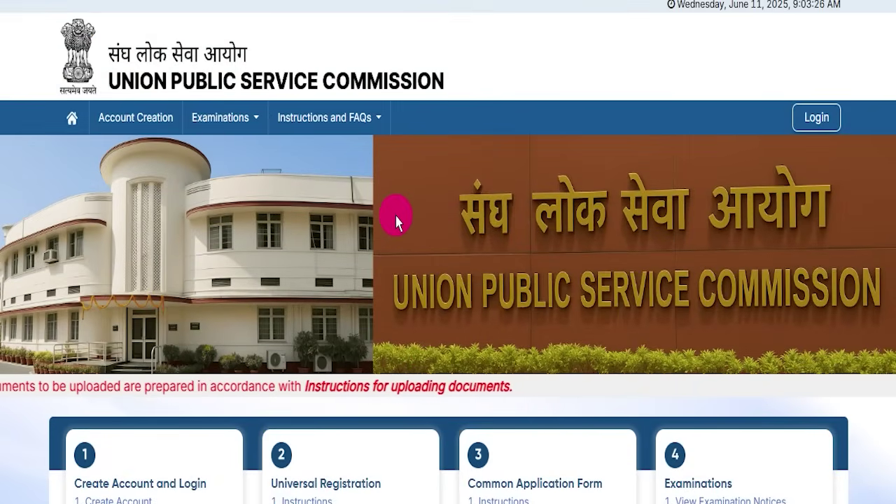
scroll(396, 240, "down", 2)
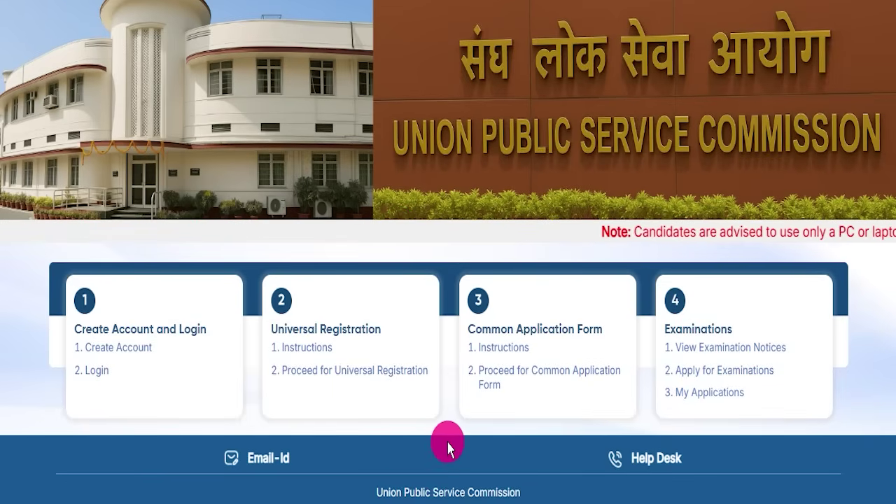
scroll(442, 377, "up", 1)
scroll(397, 116, "up", 2)
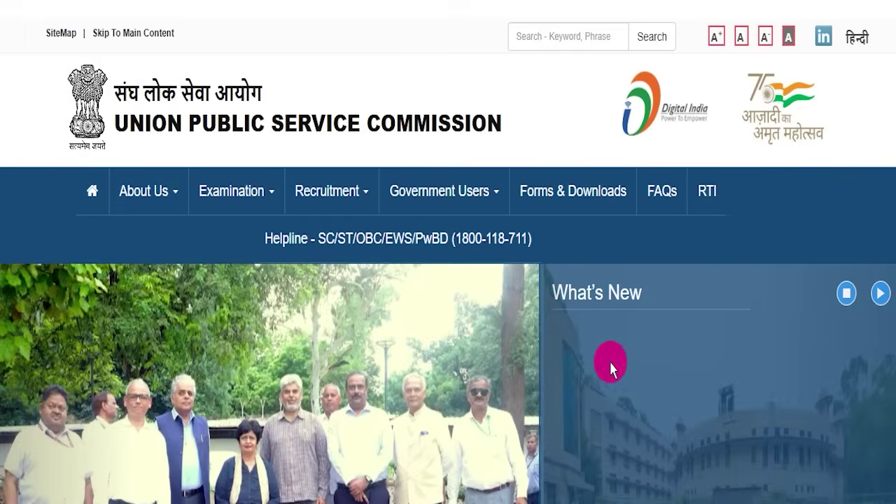
- Scroll the upsc.gov.in home page through its news, examination and recruitment sections to the footer
scroll(410, 315, "down", 5)
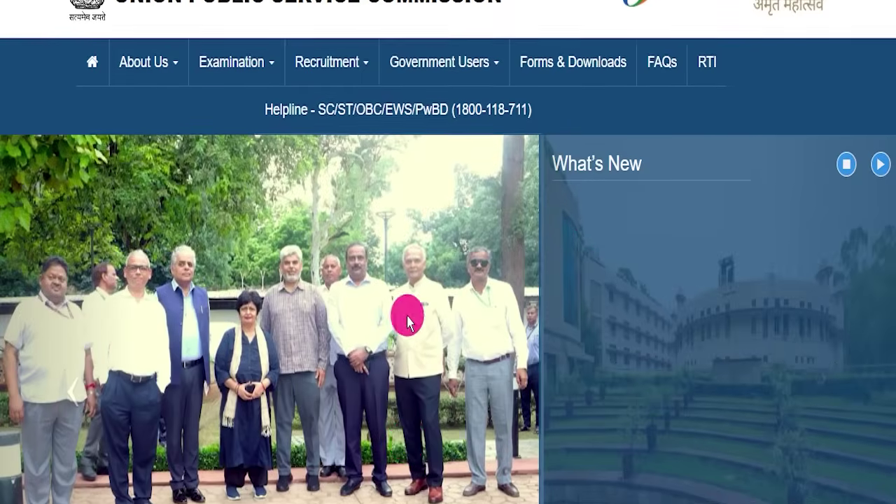
scroll(432, 308, "down", 1)
scroll(433, 308, "down", 12)
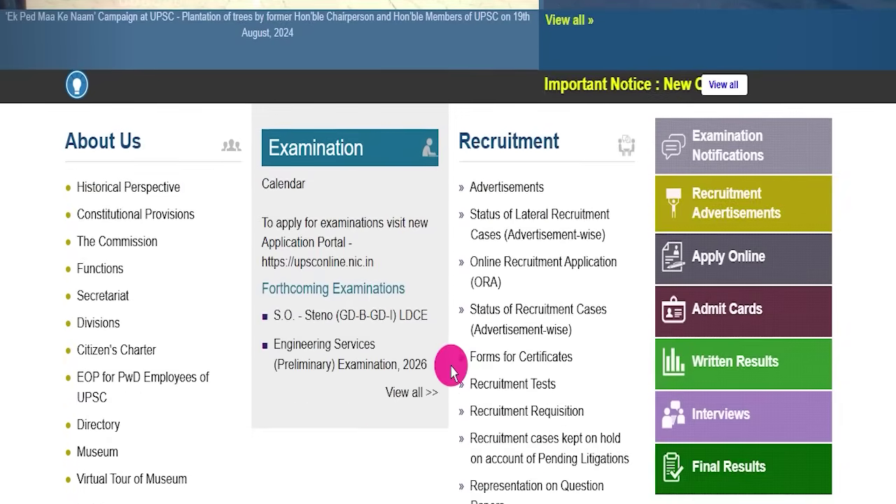
scroll(448, 378, "up", 18)
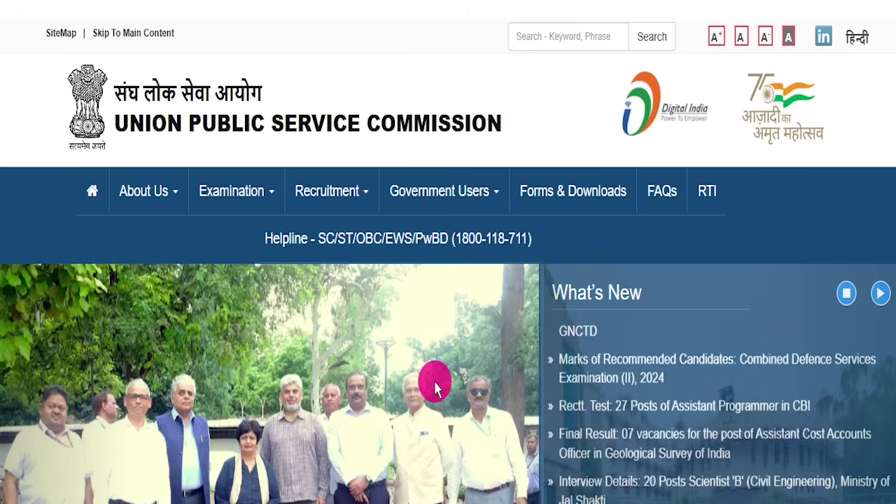
scroll(441, 367, "down", 1)
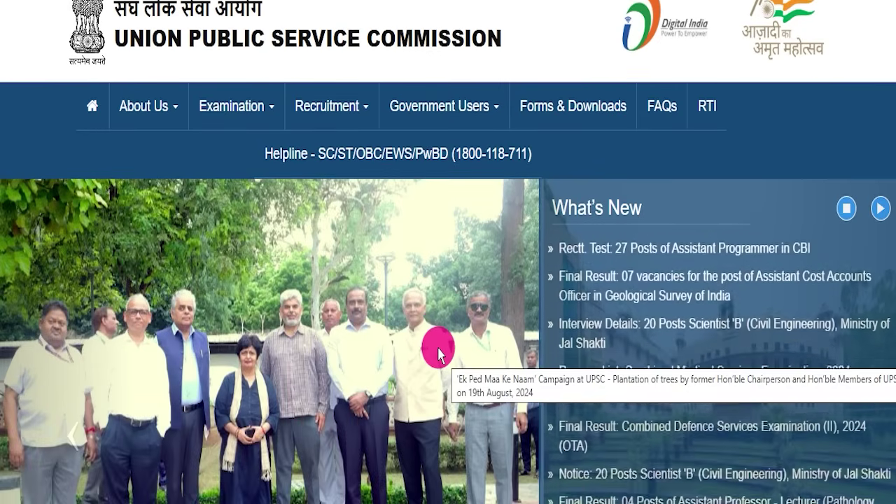
scroll(441, 353, "down", 5)
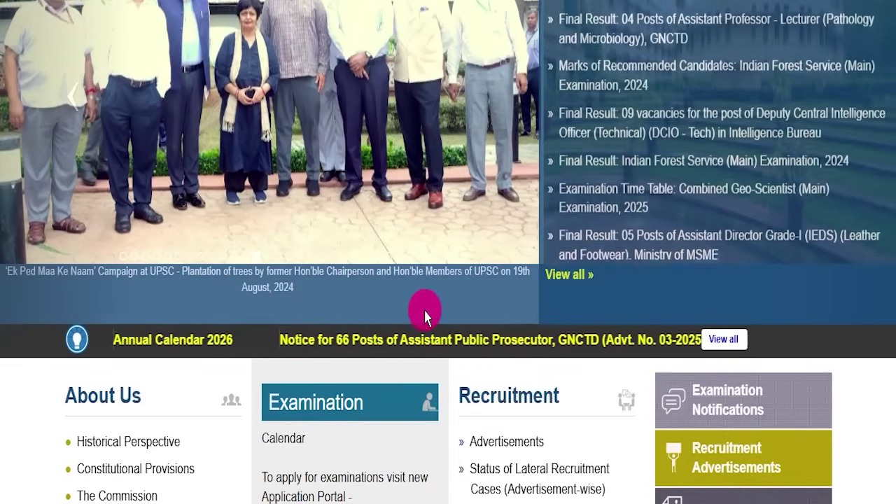
scroll(562, 296, "down", 2)
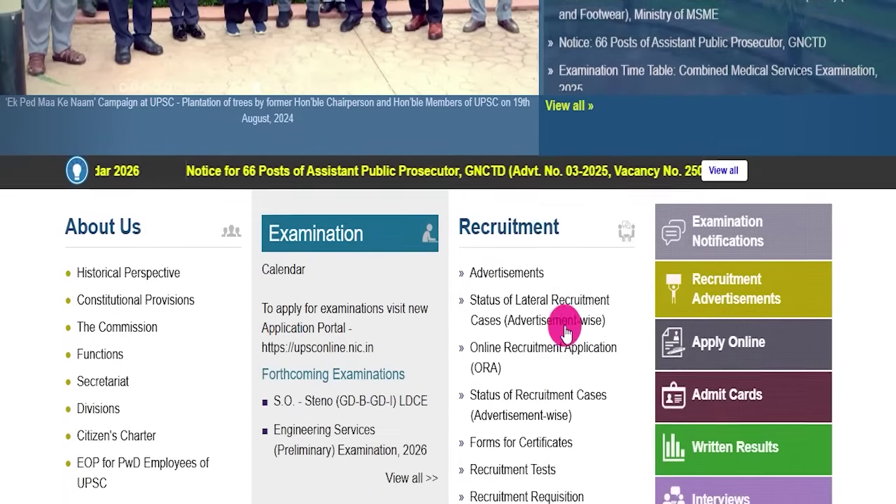
scroll(610, 406, "down", 7)
scroll(323, 336, "up", 4)
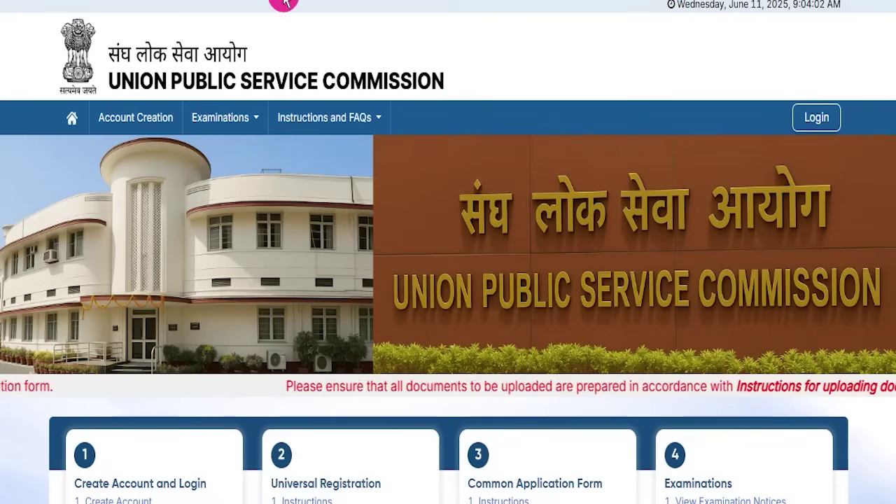
- Go from the login page into account creation, accepting the declaration to reach Verify Email ID
left_click(816, 116)
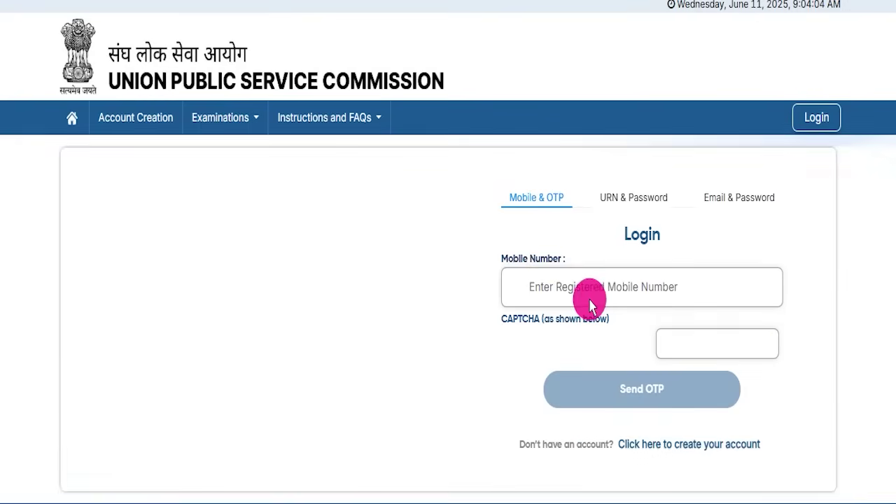
scroll(658, 343, "down", 1)
left_click(676, 391)
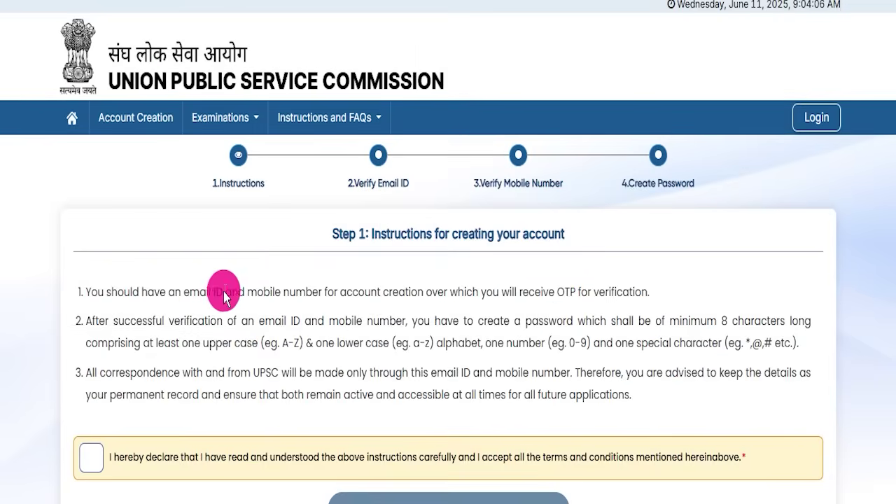
scroll(103, 326, "down", 2)
left_click(91, 334)
left_click(391, 393)
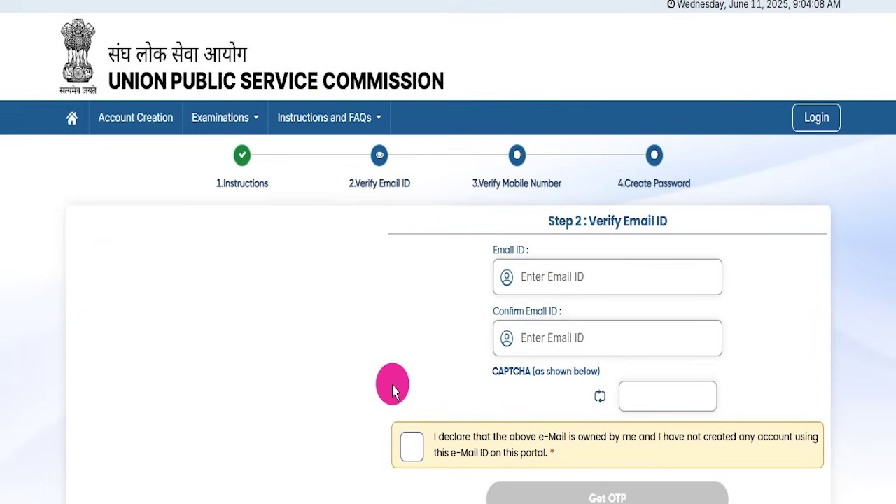
- Return to the portal home via the login page, then highlight the 'UPSC CDS 2 Form Fill Up 2025' heading
scroll(365, 334, "down", 2)
scroll(311, 356, "up", 2)
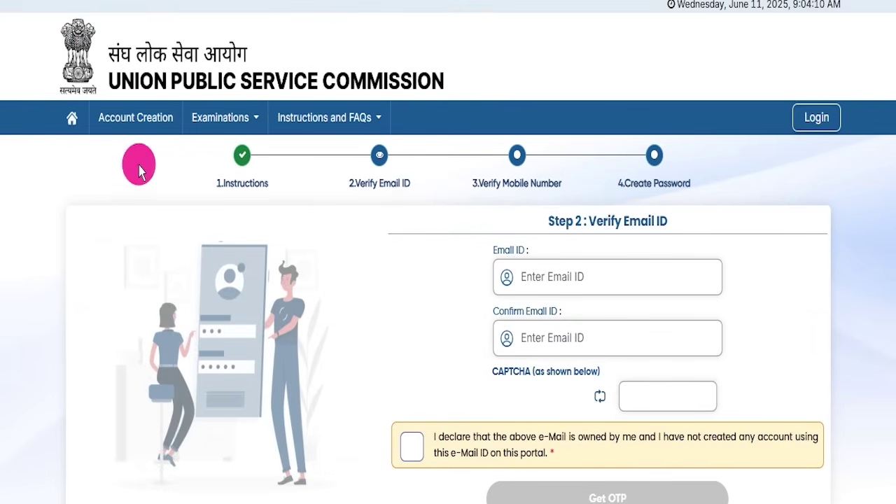
left_click(77, 128)
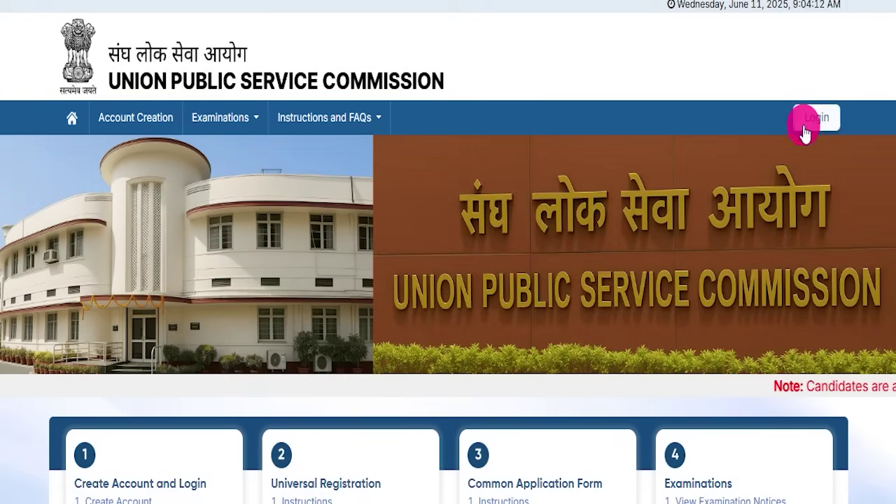
left_click(805, 123)
left_click(72, 120)
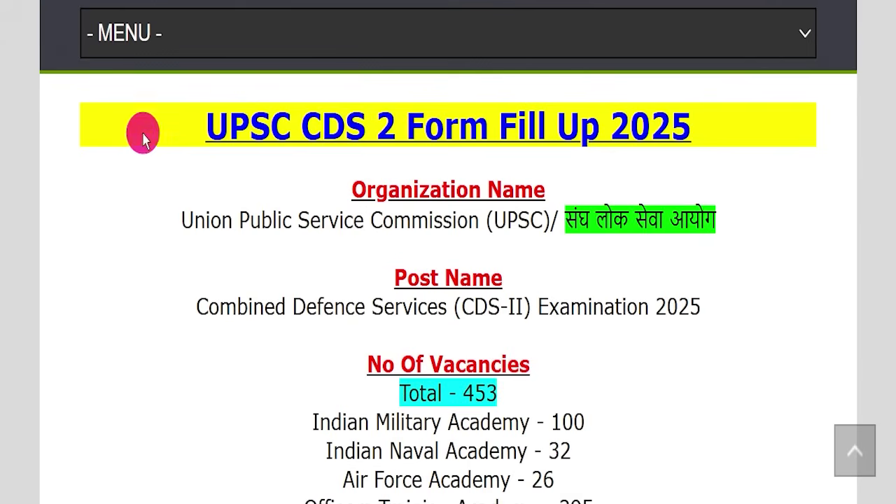
left_click_drag(142, 133, 685, 118)
left_click(693, 136)
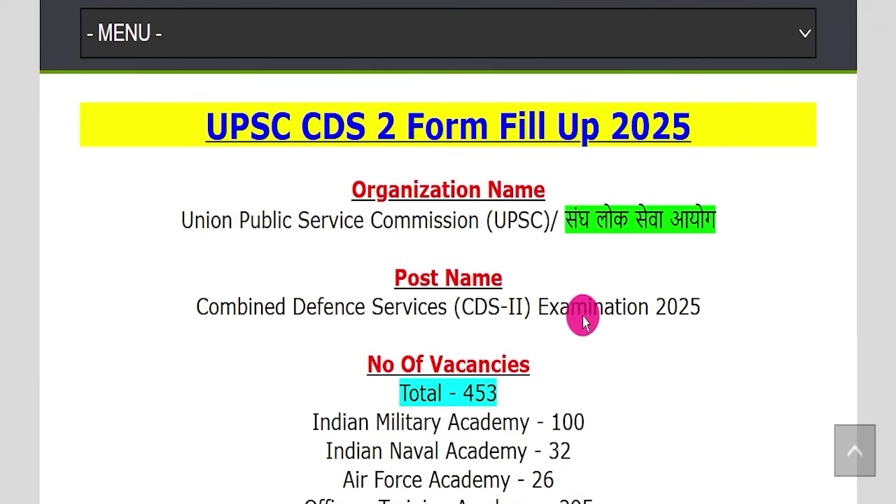
scroll(564, 341, "up", 15)
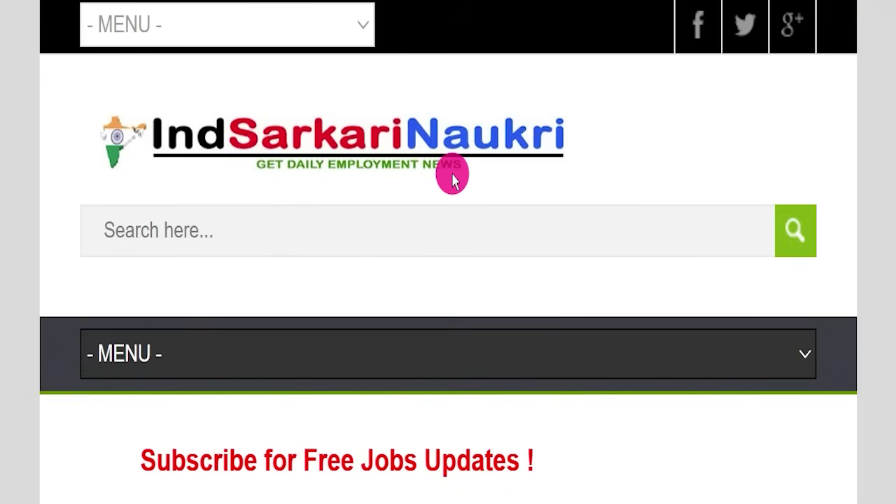
scroll(481, 217, "down", 8)
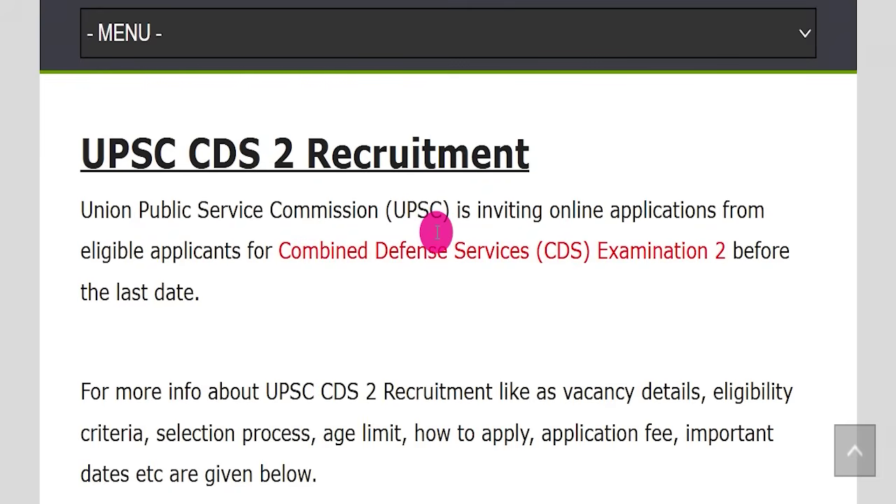
scroll(320, 300, "down", 4)
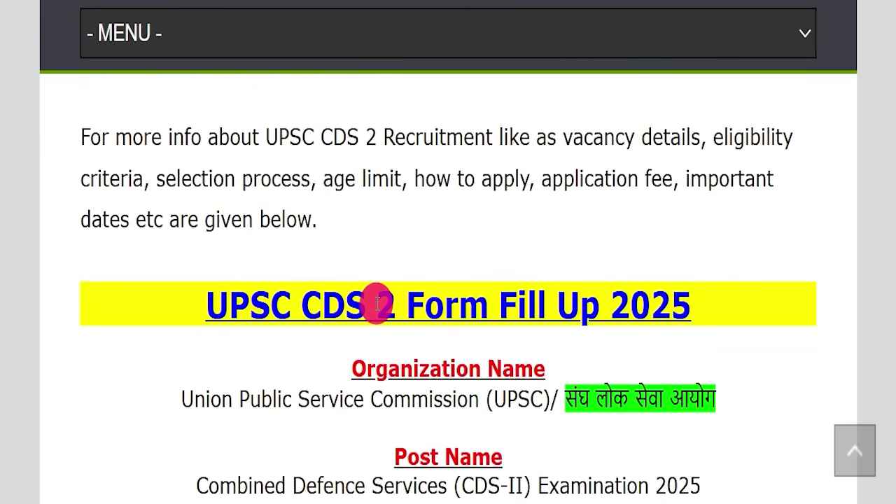
scroll(388, 303, "down", 3)
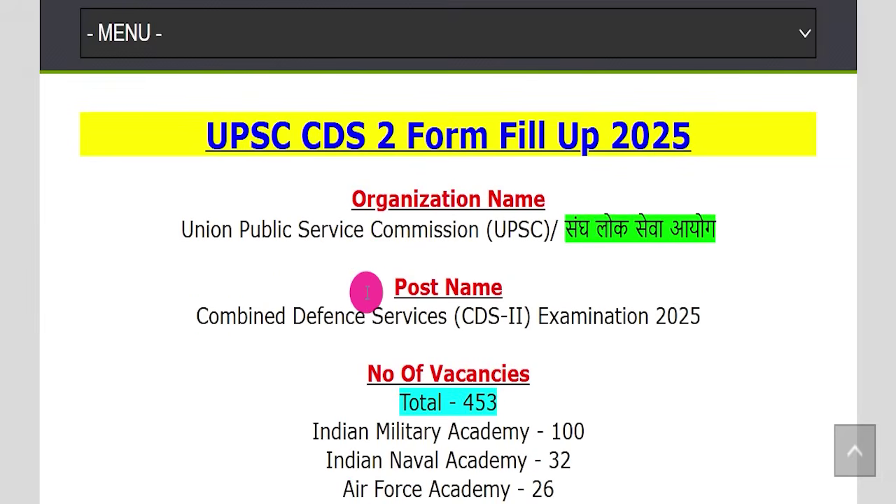
left_click_drag(149, 133, 698, 128)
left_click(709, 161)
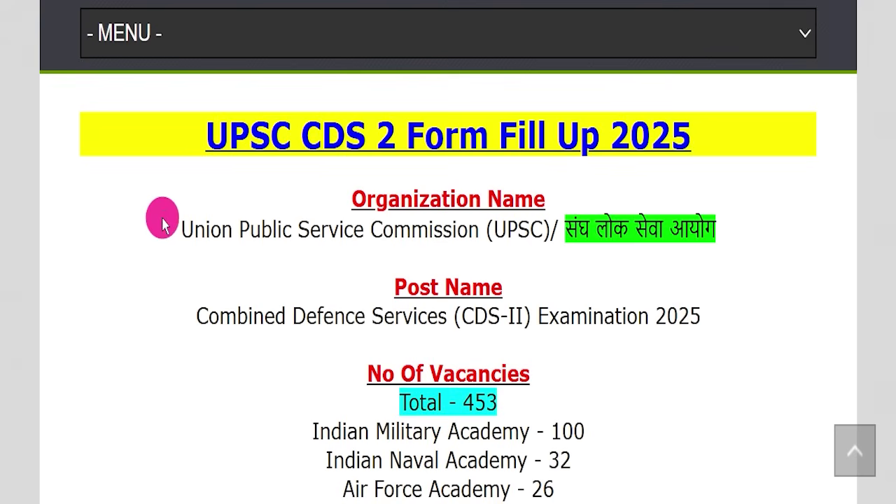
left_click_drag(145, 225, 466, 217)
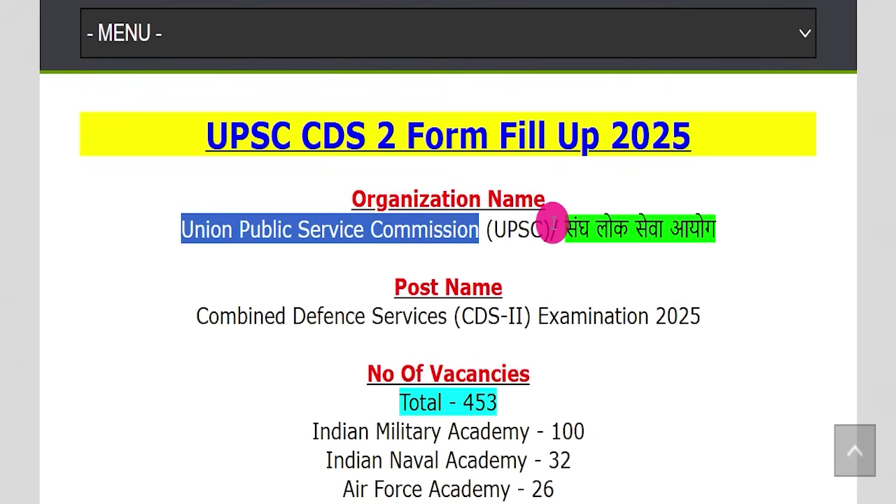
left_click_drag(555, 226, 730, 224)
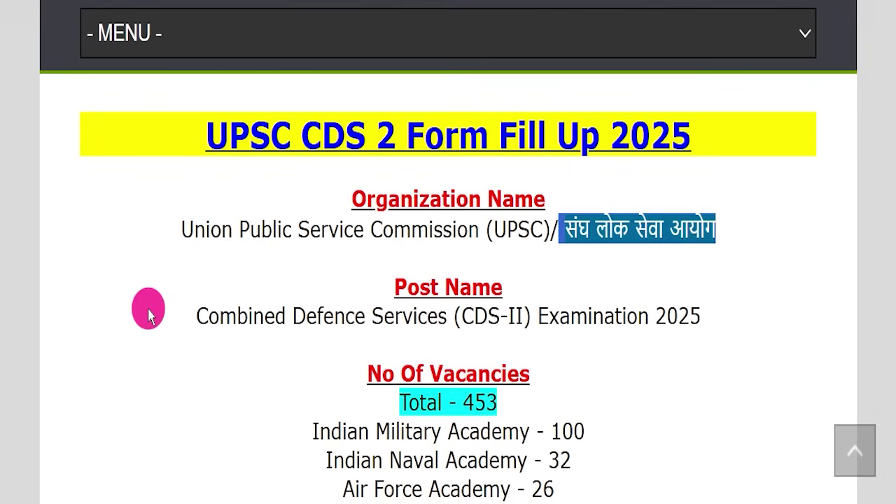
left_click_drag(142, 315, 686, 305)
left_click(707, 265)
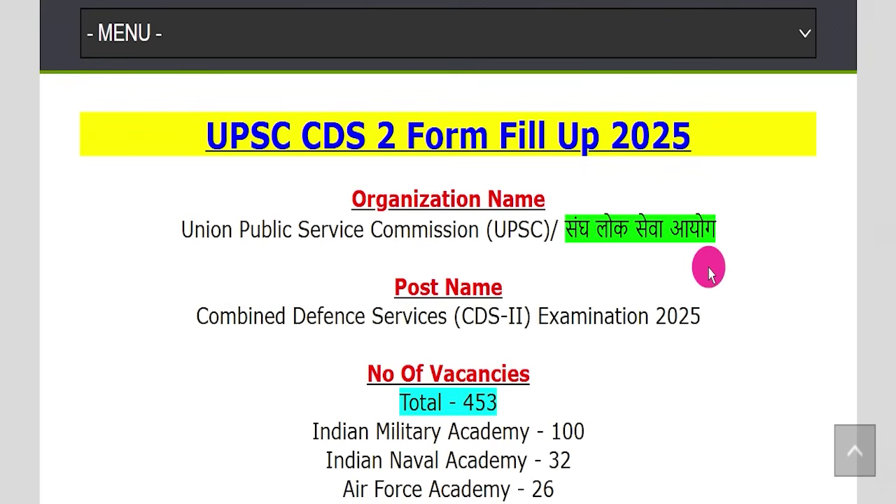
scroll(630, 266, "down", 1)
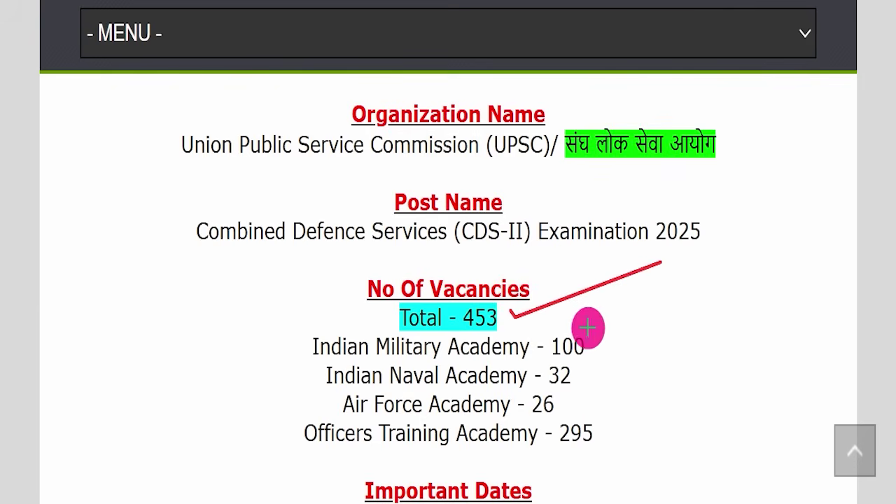
left_click_drag(592, 327, 657, 297)
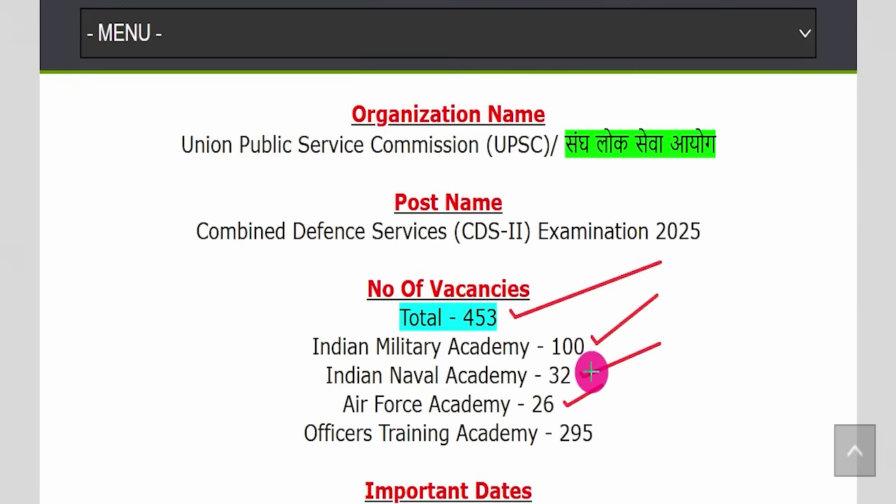
left_click_drag(600, 427, 688, 325)
key("Escape")
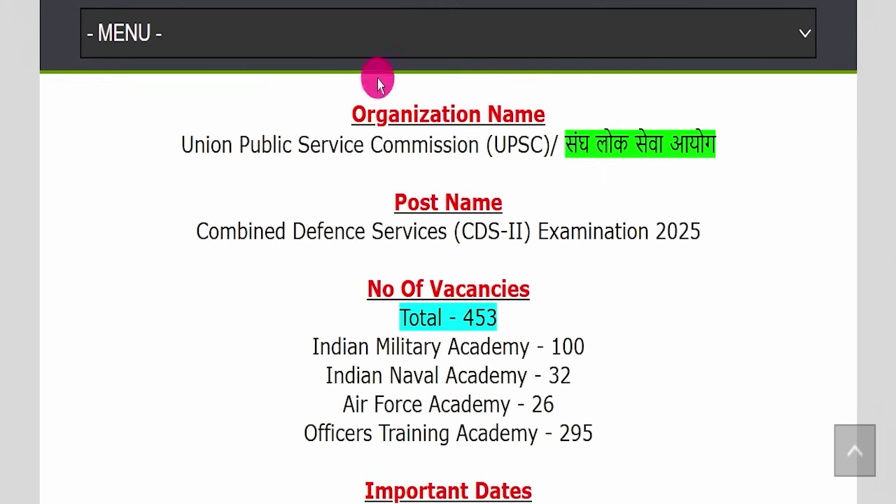
scroll(546, 256, "down", 5)
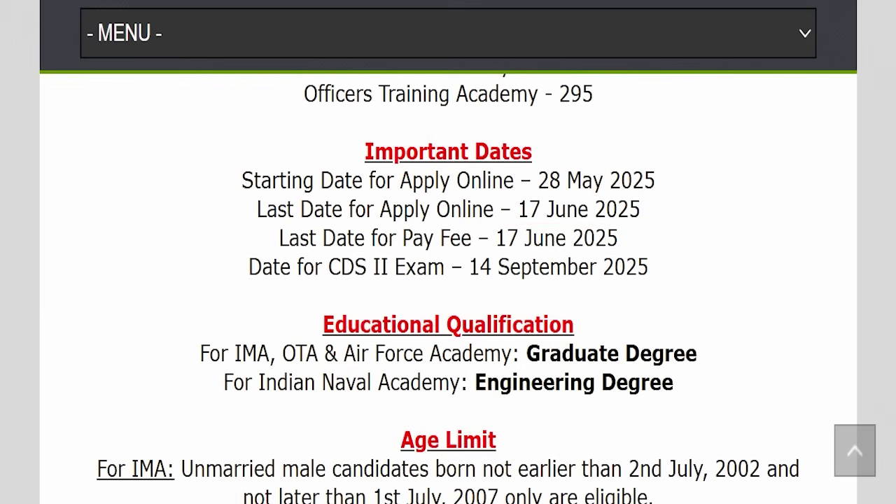
- Highlight the qualification lines for IMA/OTA/Air Force and the Naval Academy's engineering degree
scroll(582, 216, "down", 3)
left_click_drag(292, 143, 656, 144)
left_click(806, 317)
left_click_drag(184, 185, 716, 174)
left_click(719, 178)
left_click_drag(175, 213, 687, 224)
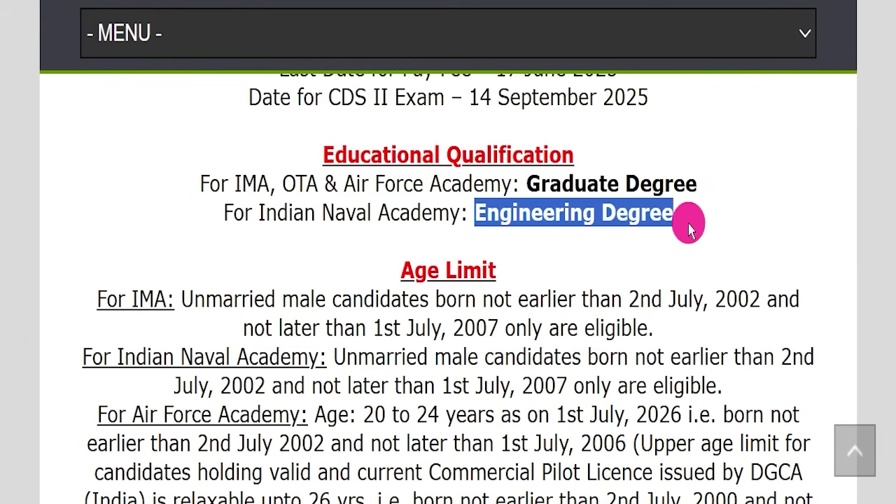
left_click(691, 224)
- Highlight the IMA birth-date range (2 July 2002 to 1 July 2007), Naval and Air Force age rules, and the 200/- GEN/OBC fee
scroll(693, 220, "down", 1)
scroll(644, 198, "down", 1)
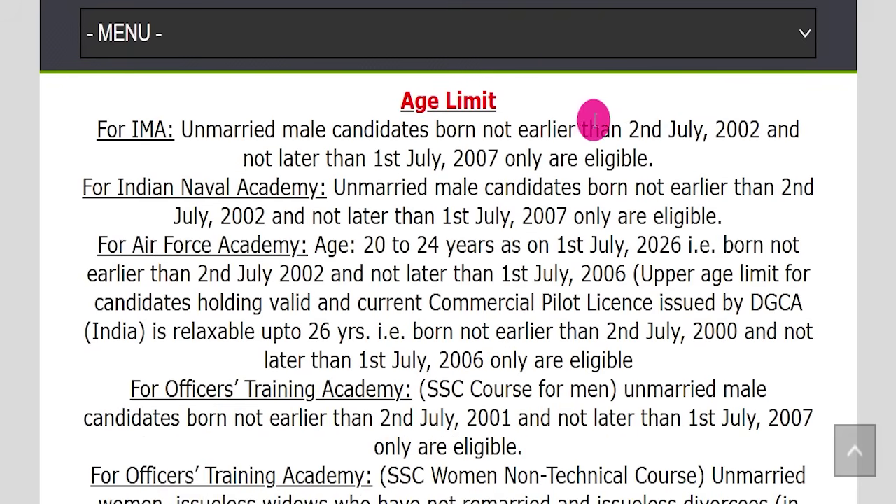
left_click_drag(628, 128, 762, 129)
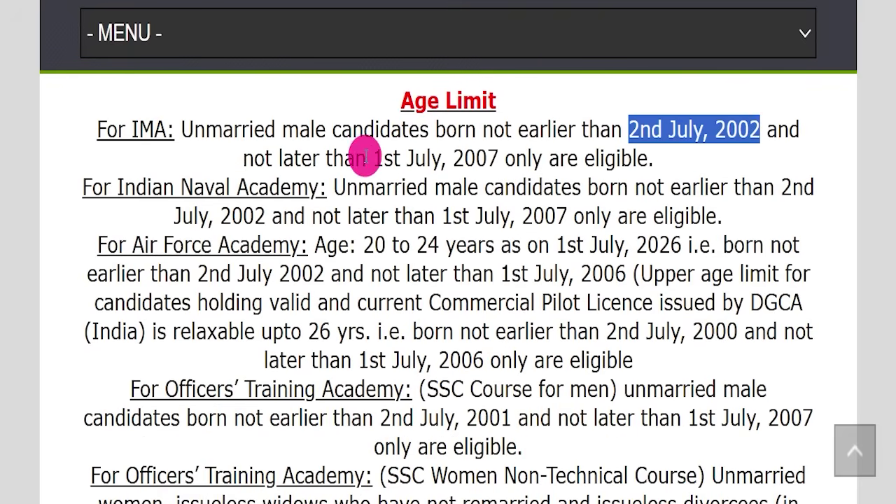
left_click_drag(372, 158, 500, 151)
left_click_drag(98, 129, 175, 126)
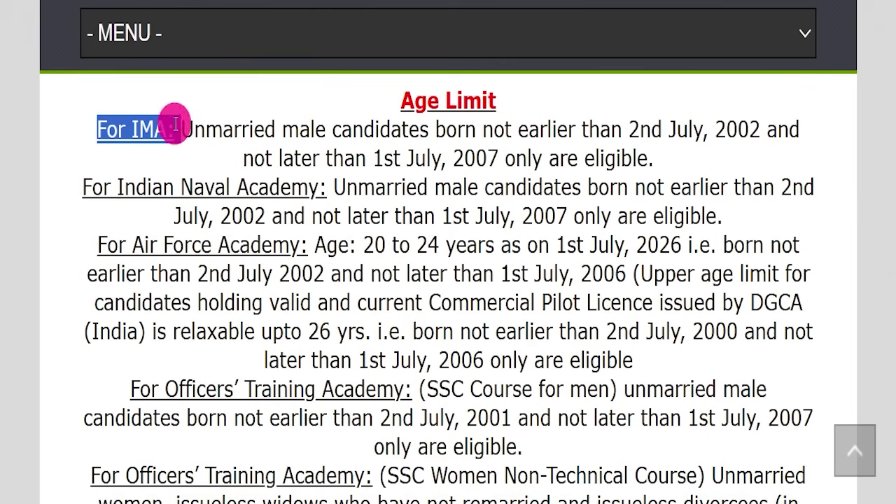
left_click_drag(254, 132, 620, 146)
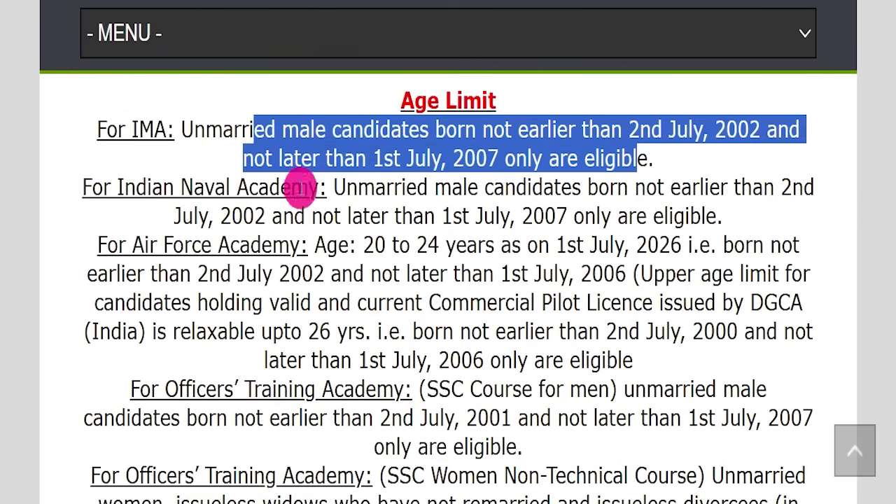
left_click_drag(231, 190, 280, 186)
left_click_drag(193, 274, 287, 257)
left_click_drag(245, 390, 361, 389)
scroll(413, 248, "down", 8)
left_click_drag(270, 250, 636, 240)
- Highlight the SC/ST/Female No Fee rule, the payment methods and the Written Test & SSB selection process
left_click_drag(225, 284, 634, 281)
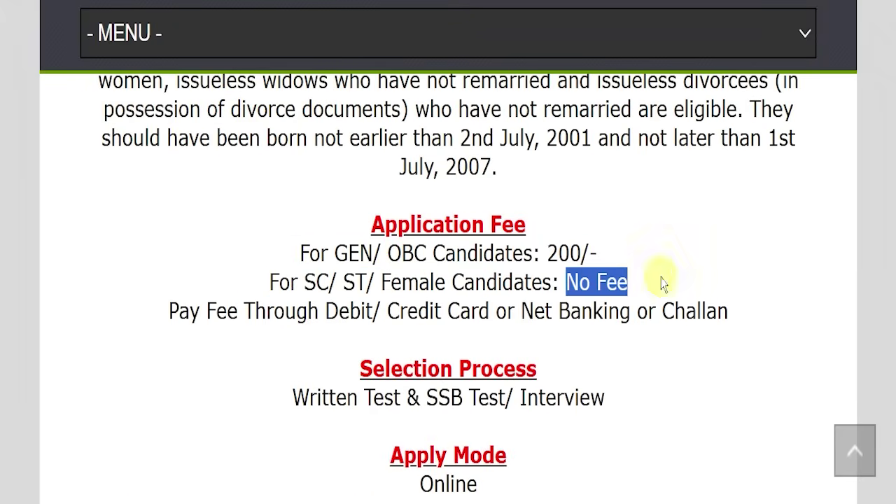
left_click_drag(282, 310, 734, 310)
left_click(682, 350)
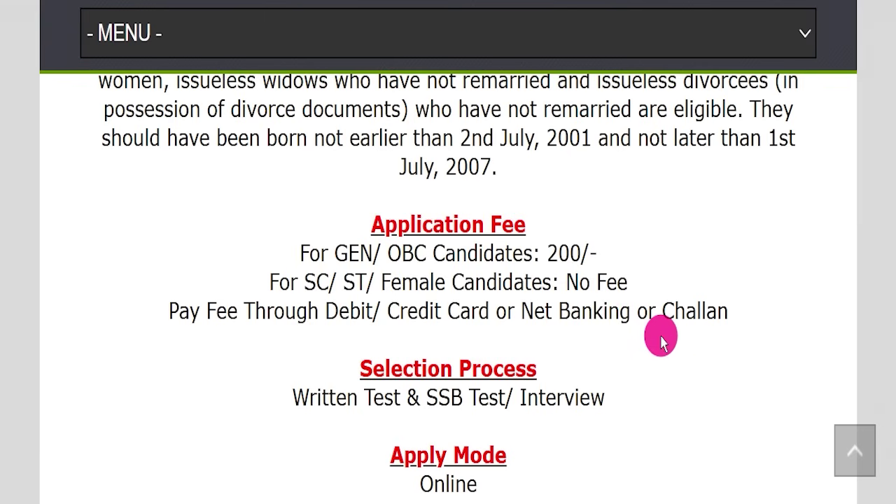
scroll(662, 341, "down", 2)
left_click_drag(240, 223, 630, 215)
left_click(614, 269)
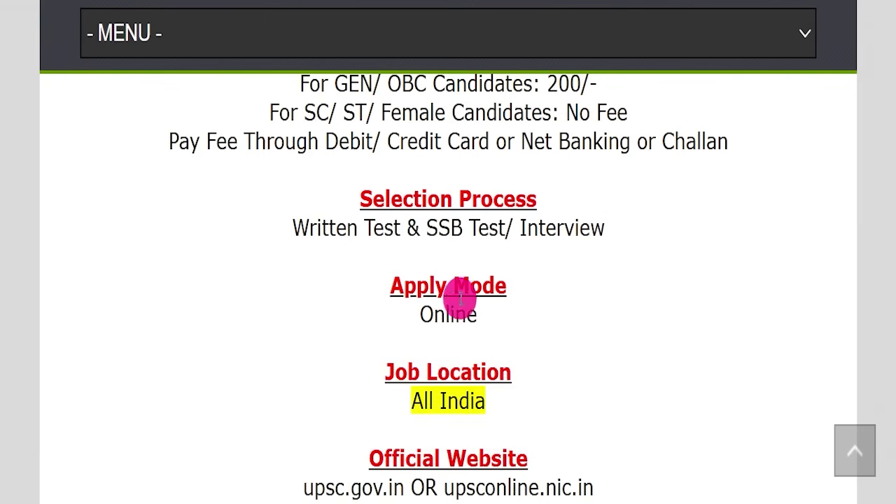
- Highlight the Online apply mode, official website and Important Links block, selecting Official Notification Pdf
left_click_drag(351, 317, 626, 311)
left_click_drag(362, 397, 630, 397)
scroll(649, 284, "down", 5)
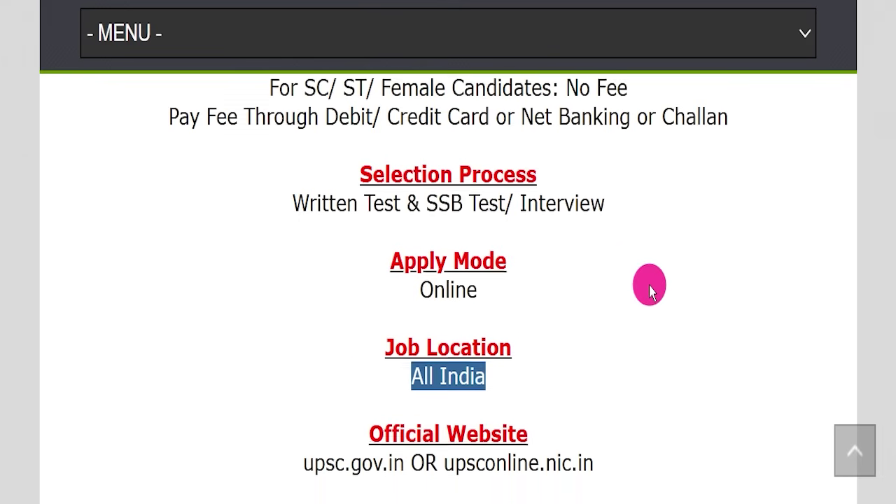
left_click_drag(443, 319, 608, 313)
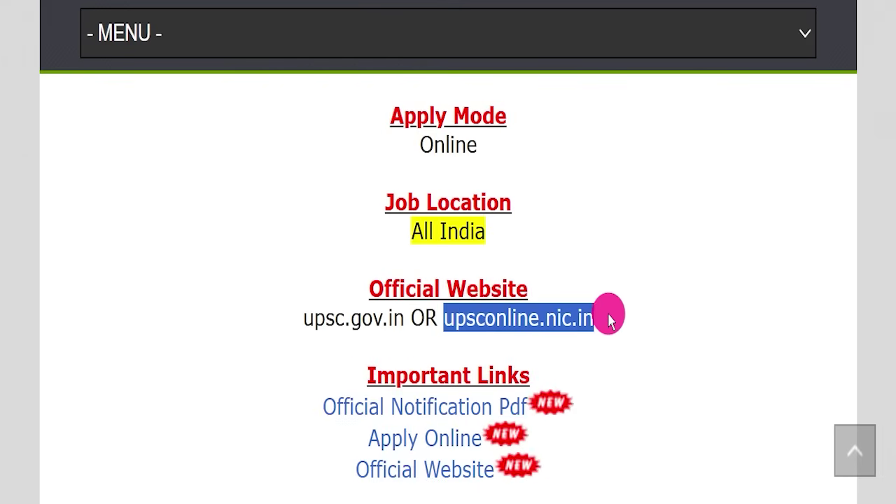
left_click(633, 301)
scroll(648, 286, "down", 2)
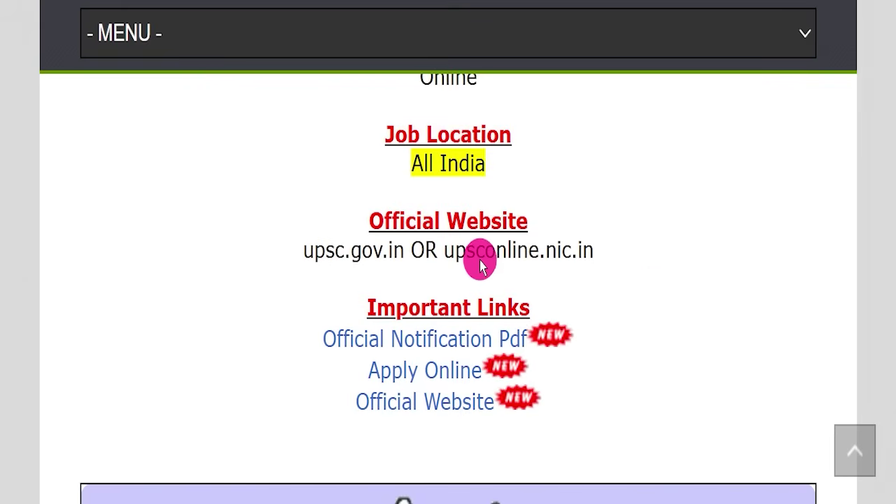
left_click_drag(335, 306, 581, 392)
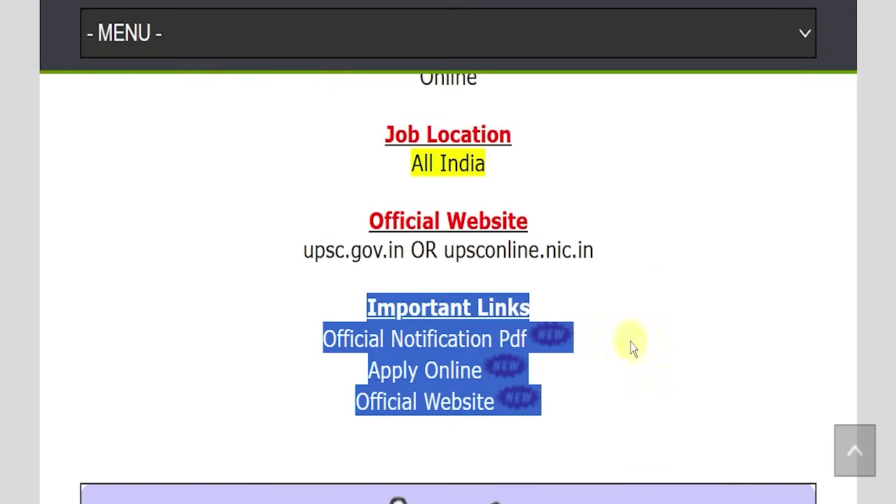
left_click_drag(301, 350, 530, 337)
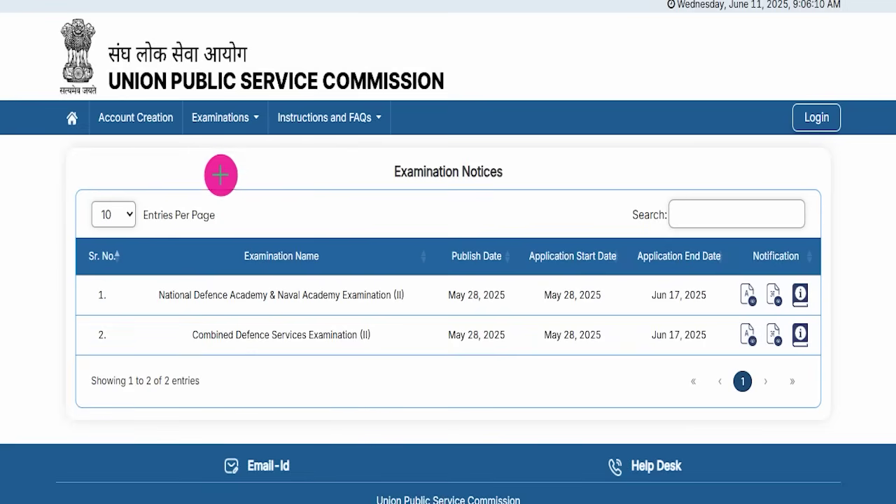
- Draw arrows at the Examination Notices heading, the Combined Defence Services (II) row and its notification files, then clear them
left_click_drag(182, 156, 377, 159)
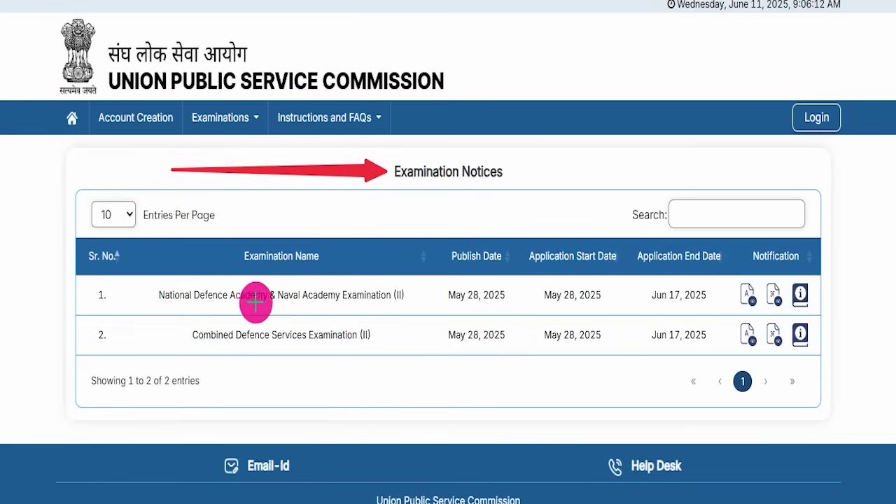
left_click_drag(41, 424, 159, 339)
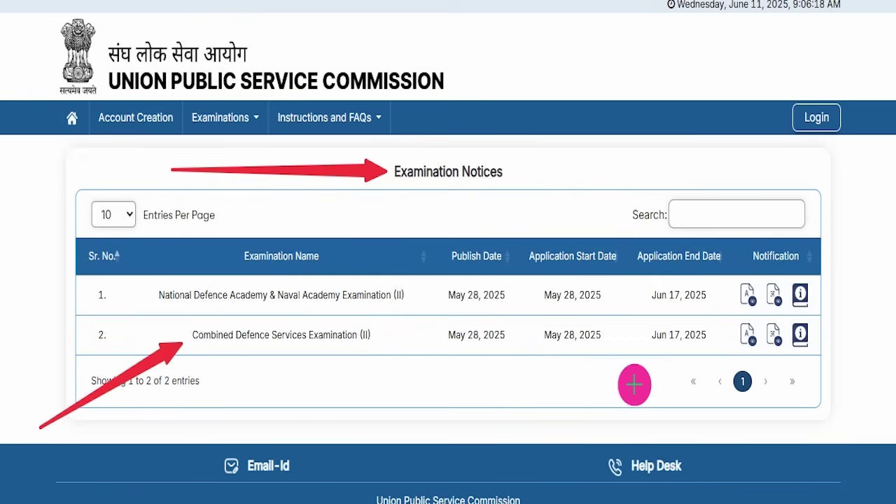
left_click_drag(564, 427, 714, 335)
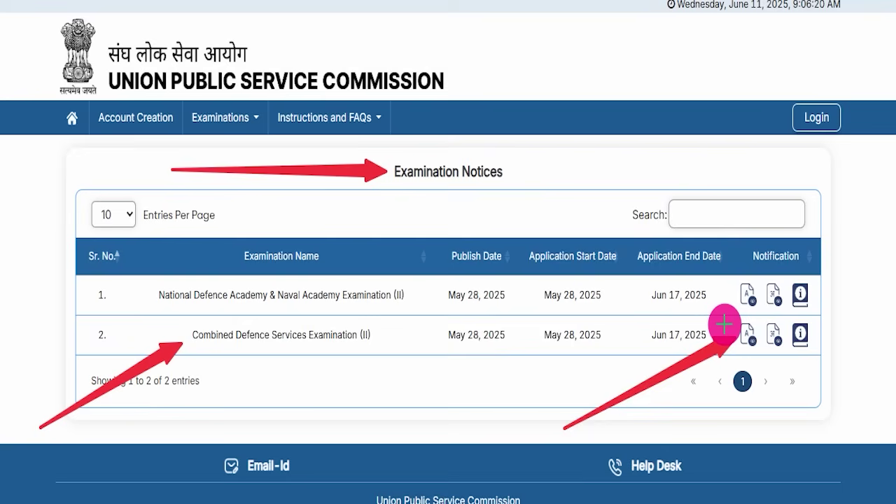
mouse_move(585, 462)
left_mouse_down()
mouse_move(752, 311)
mouse_move(754, 327)
left_mouse_up()
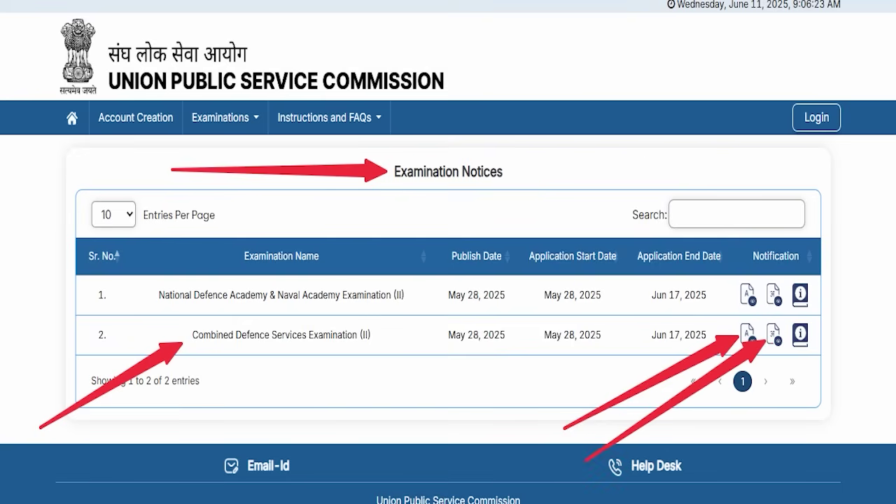
key("Escape")
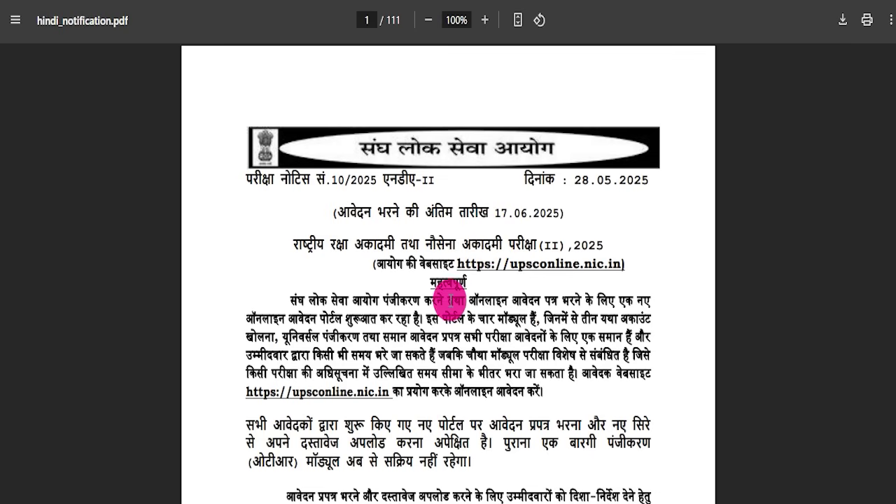
- Scroll through the notification PDF's exam centres, qualifications and exam scheme, and highlight the Apply Online link
scroll(449, 302, "down", 20)
scroll(433, 343, "down", 4)
scroll(426, 289, "up", 20)
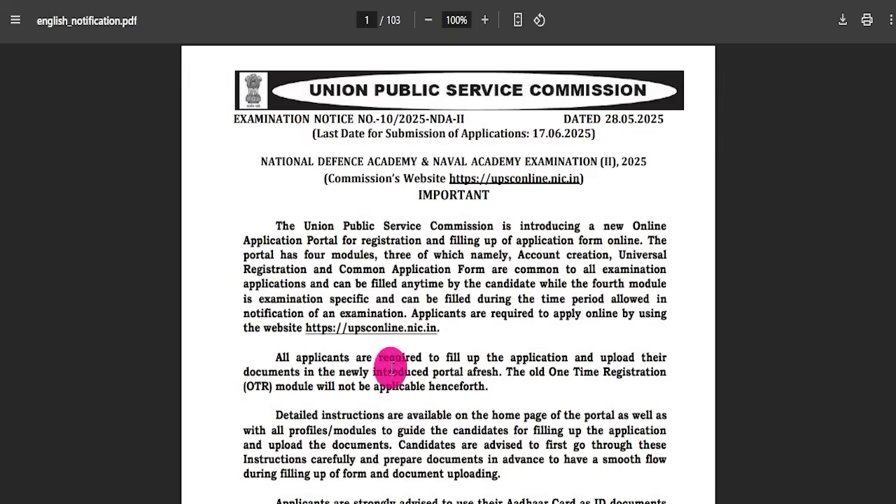
scroll(373, 329, "down", 15)
scroll(378, 333, "down", 10)
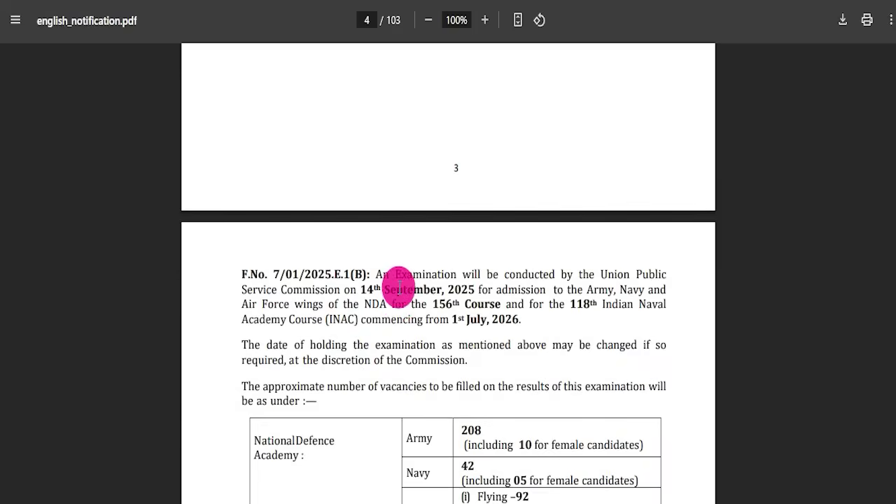
scroll(398, 287, "down", 3)
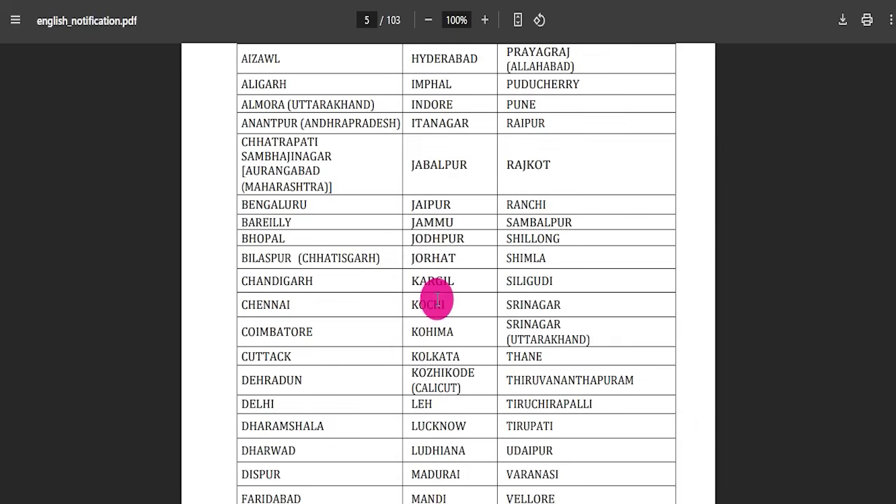
scroll(392, 299, "down", 10)
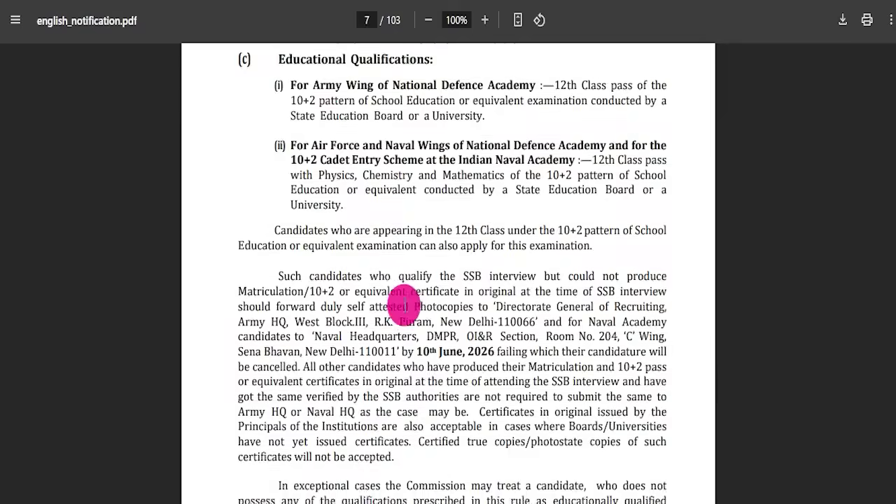
scroll(417, 305, "down", 8)
scroll(445, 298, "down", 20)
scroll(456, 294, "down", 20)
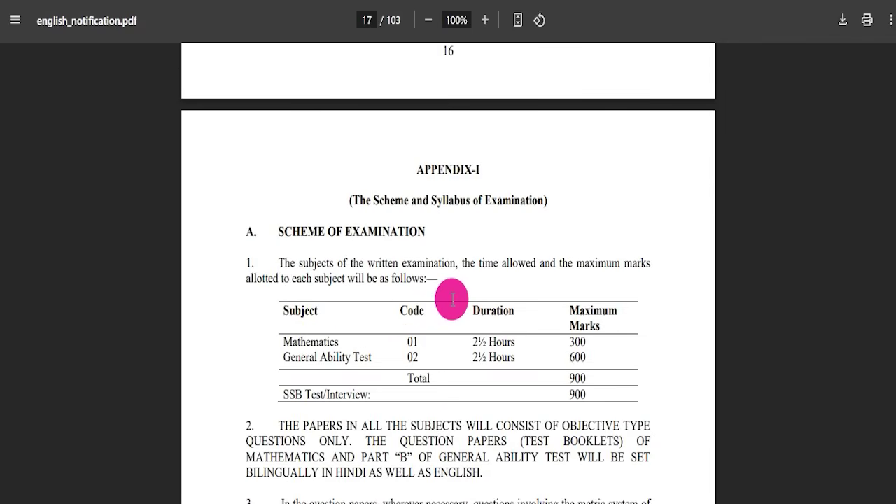
scroll(475, 323, "down", 4)
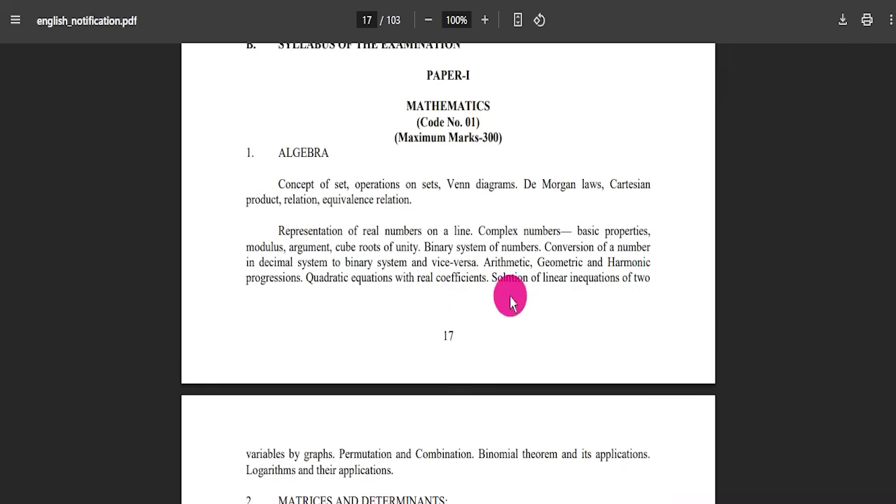
left_click_drag(894, 145, 894, 45)
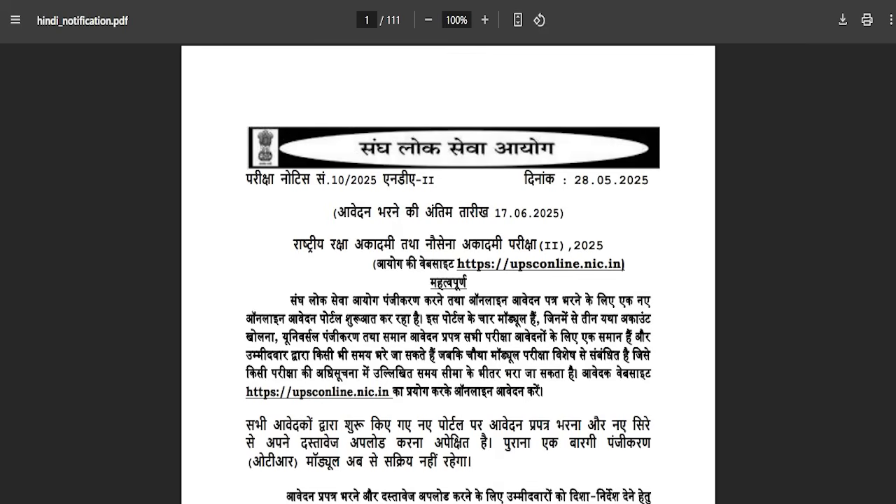
left_click_drag(369, 371, 463, 376)
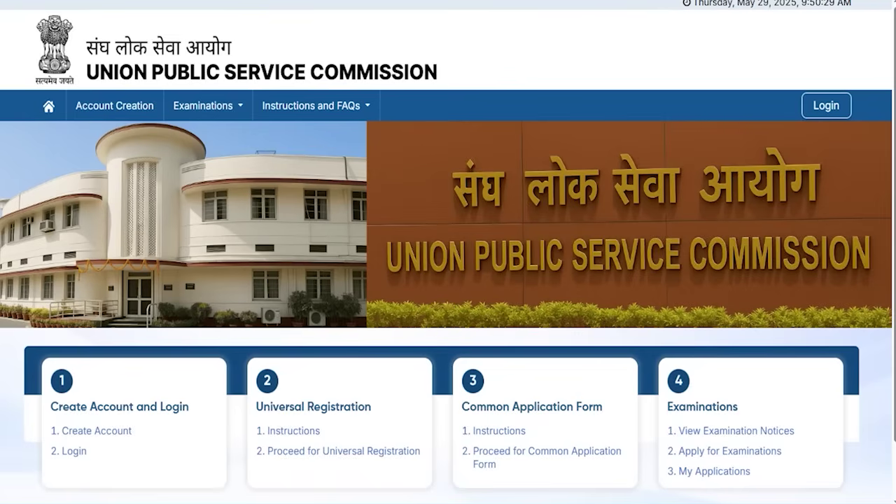
- On the login page, box the Mobile & OTP, URN & Password and Email & Password options, then return home
left_click_drag(176, 450, 91, 453)
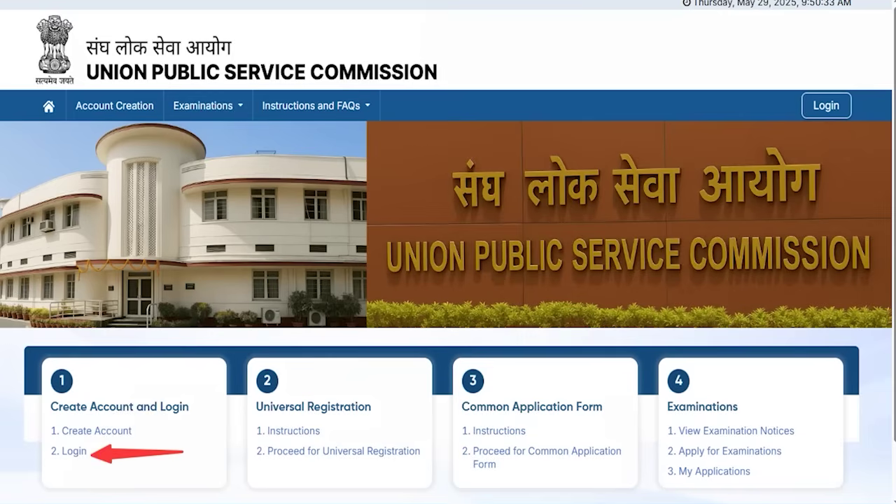
left_click(73, 452)
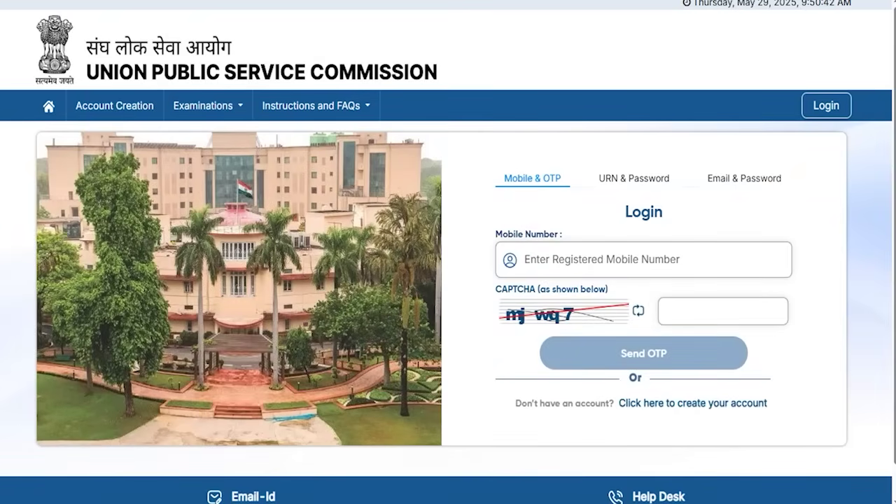
left_click_drag(480, 151, 574, 199)
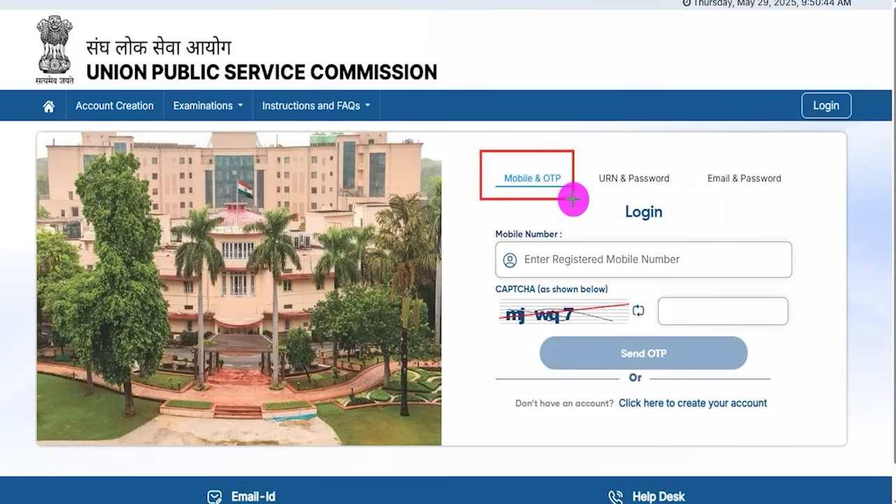
left_click_drag(583, 144, 674, 193)
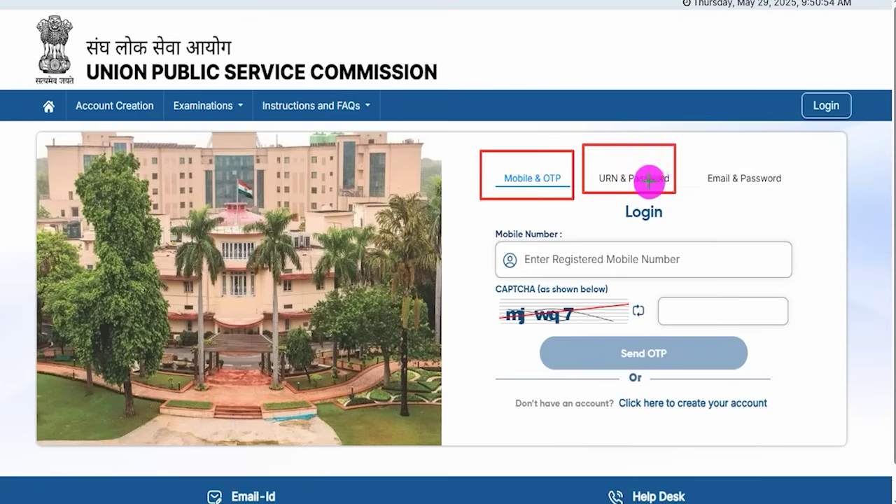
left_click_drag(691, 148, 794, 198)
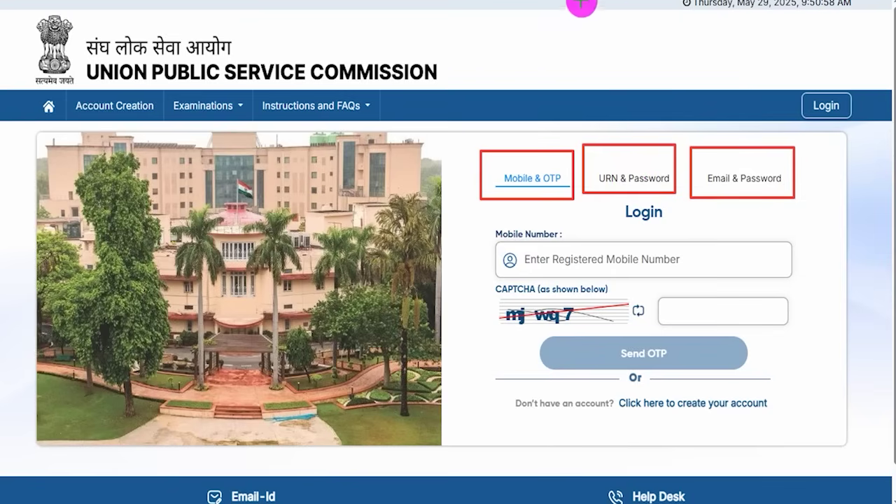
key("Escape")
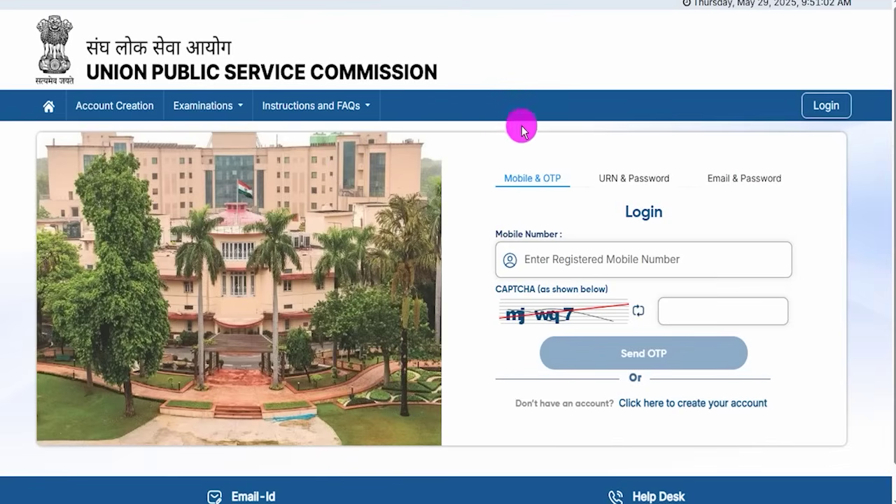
left_click(49, 105)
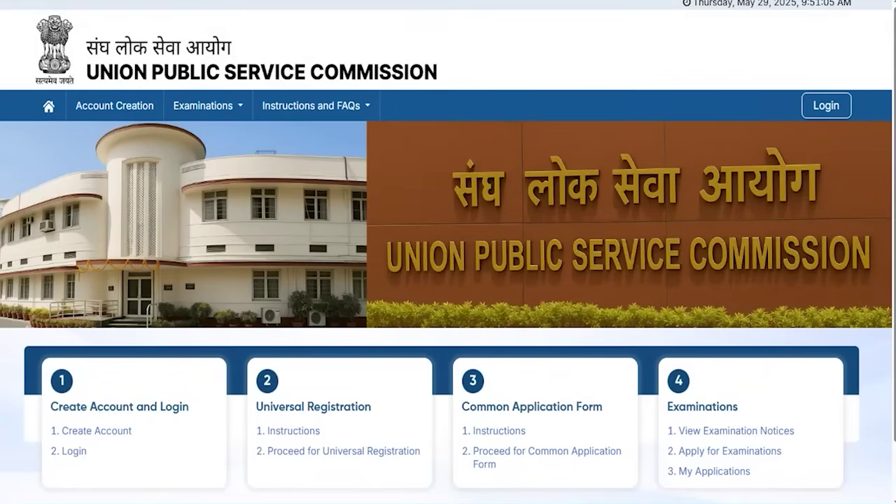
- Begin '1. Create Account', tick the instructions declaration and proceed to Step 2: Verify Email ID
mouse_move(36, 413)
left_mouse_down()
mouse_move(116, 429)
mouse_move(141, 443)
left_mouse_up()
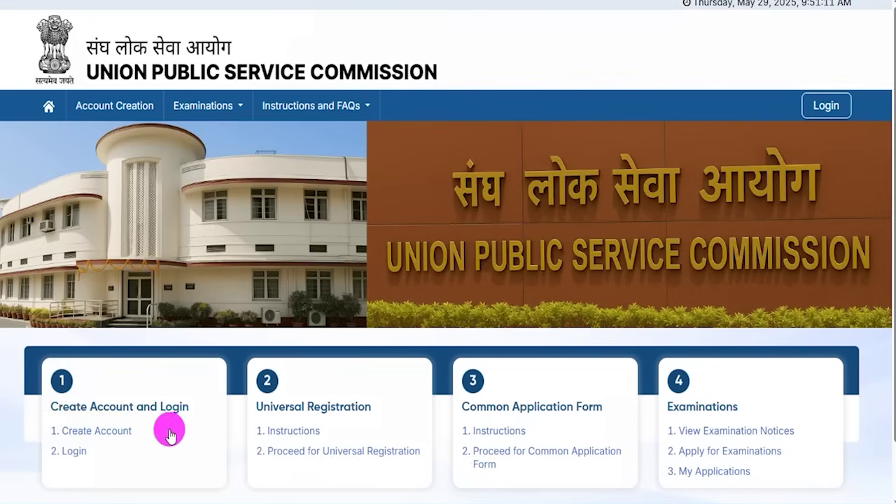
left_click(127, 432)
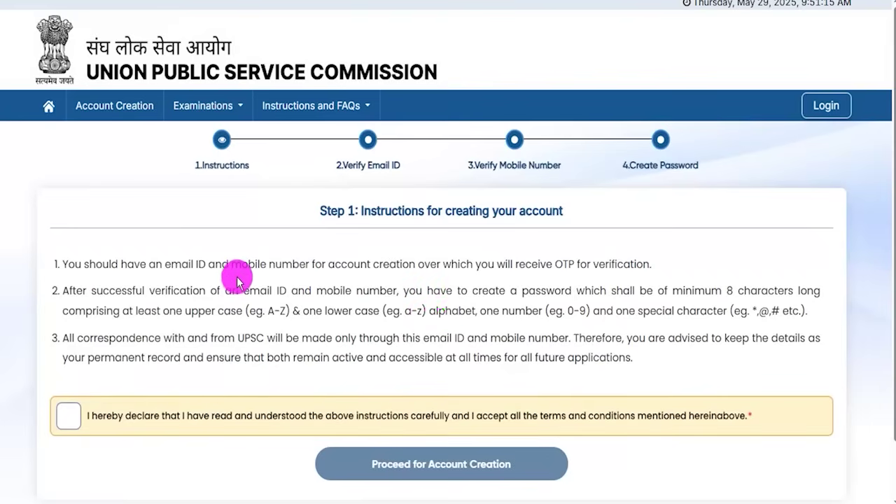
left_click_drag(245, 265, 399, 314)
left_click(420, 320)
left_click(68, 416)
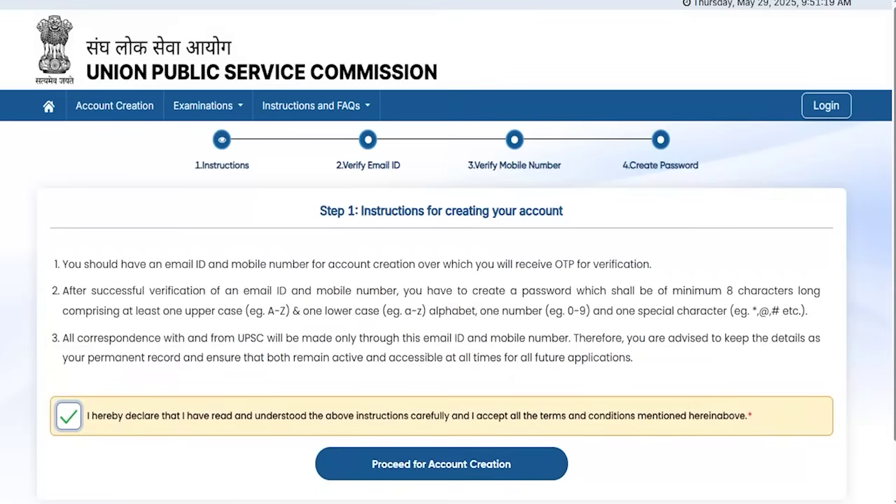
left_click_drag(801, 438, 544, 463)
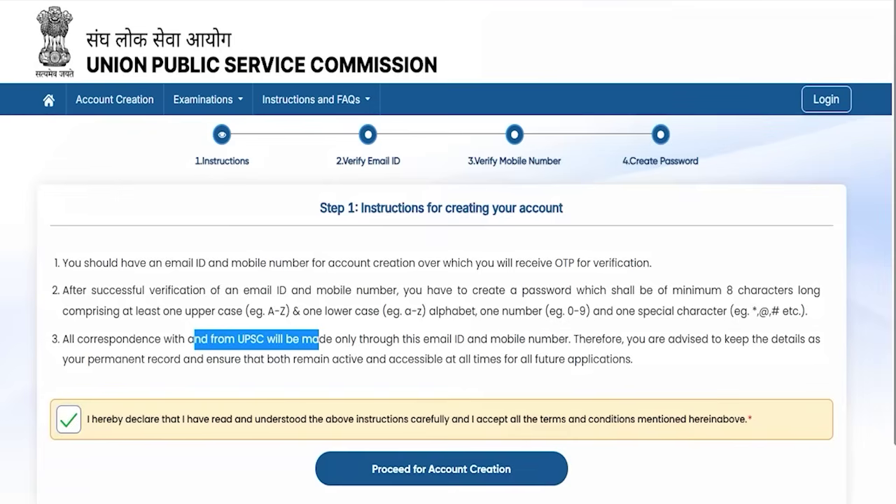
left_click(435, 474)
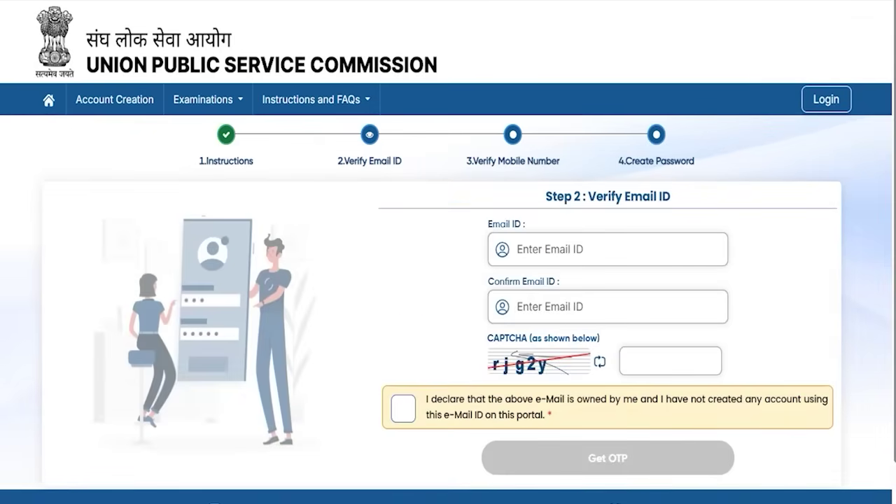
- Enter and confirm the email address, fill the CAPTCHA, declare ownership and request an email OTP
left_click_drag(602, 251, 632, 234)
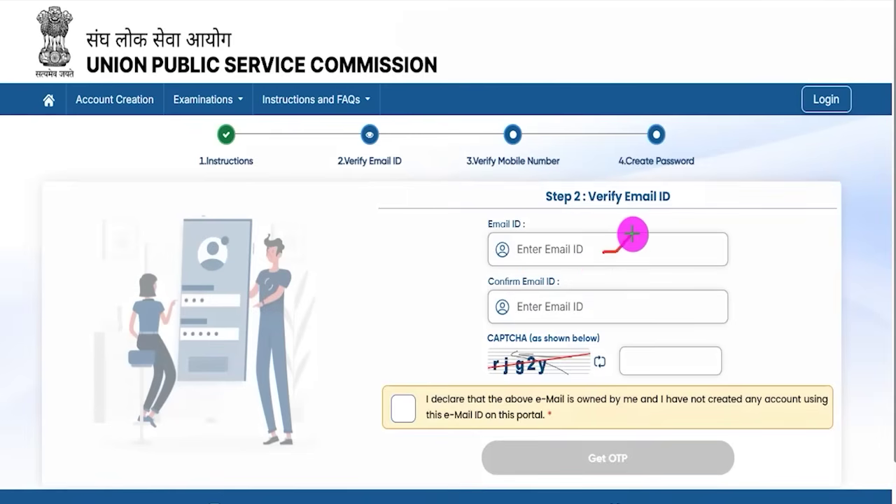
mouse_move(609, 306)
left_mouse_down()
mouse_move(614, 312)
mouse_move(633, 284)
left_mouse_up()
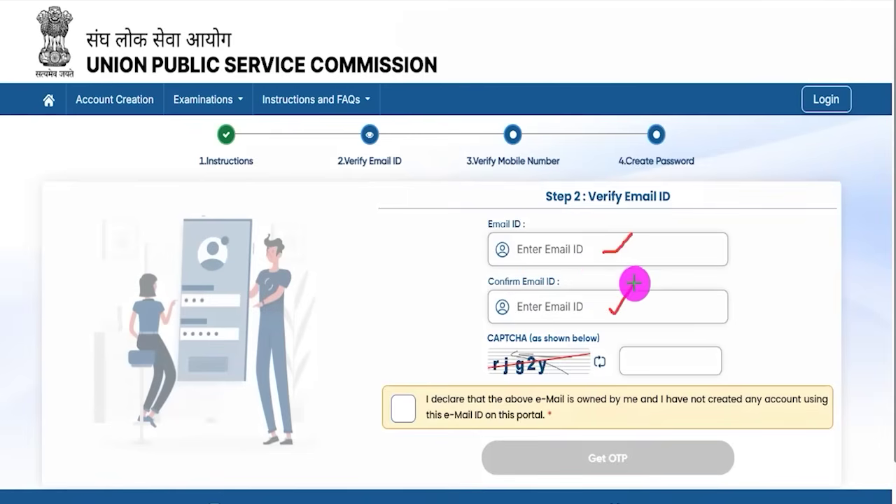
left_click_drag(507, 380, 548, 378)
left_click_drag(683, 363, 709, 348)
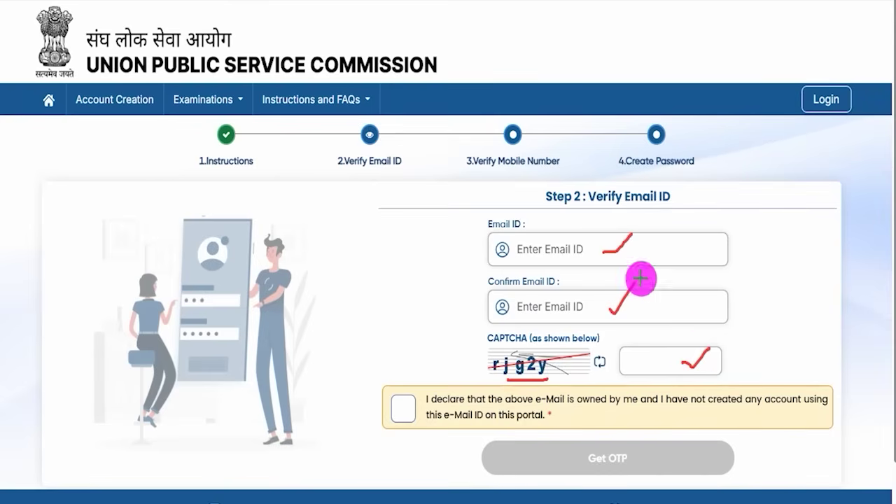
left_click(403, 407)
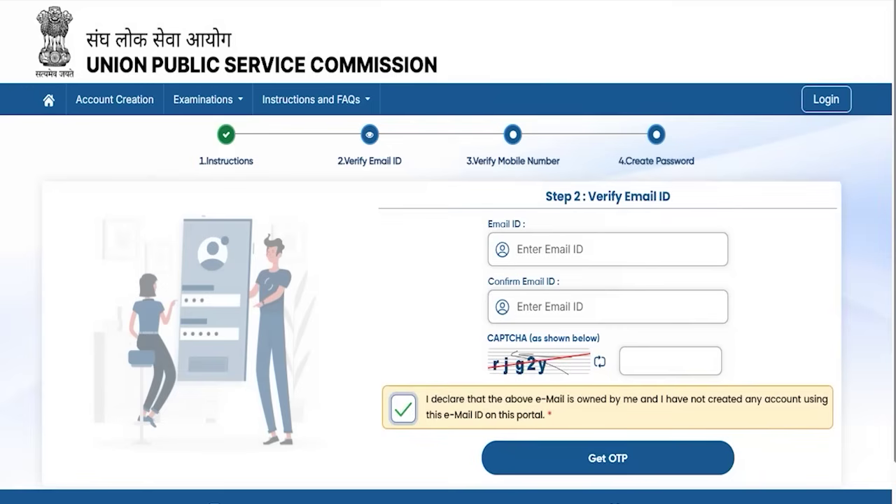
left_click_drag(864, 434, 760, 453)
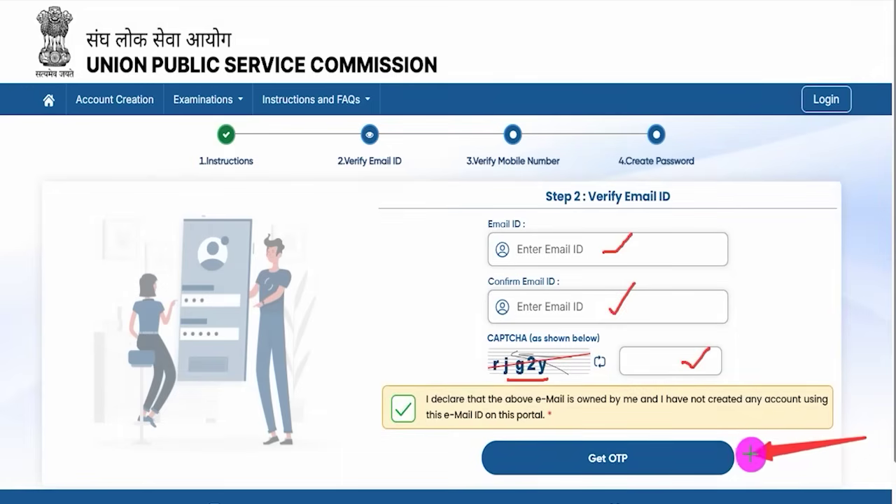
left_click(670, 458)
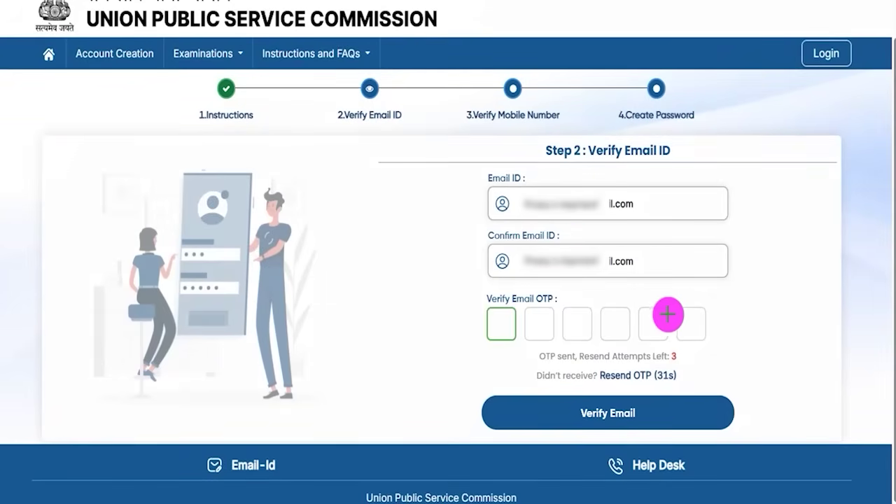
- Enter the received email OTP and verify the email address
left_click_drag(498, 332, 525, 311)
left_click(551, 327)
left_click_drag(583, 326, 638, 320)
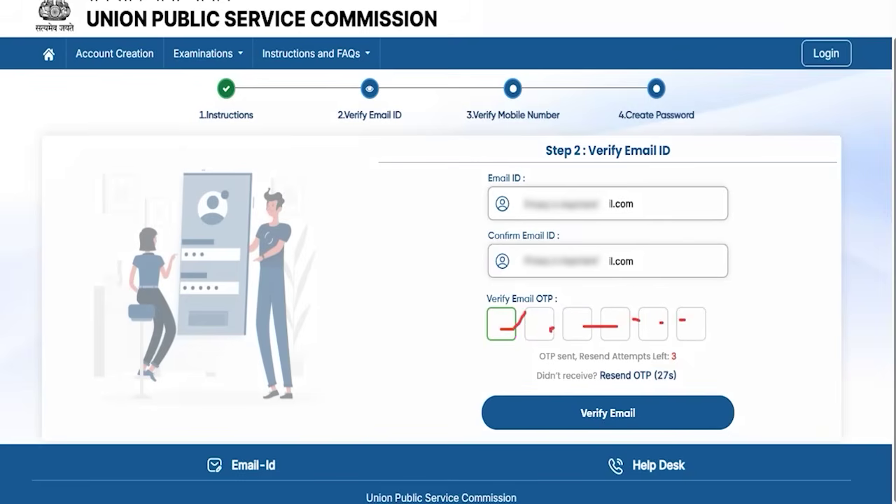
left_click_drag(832, 307, 677, 411)
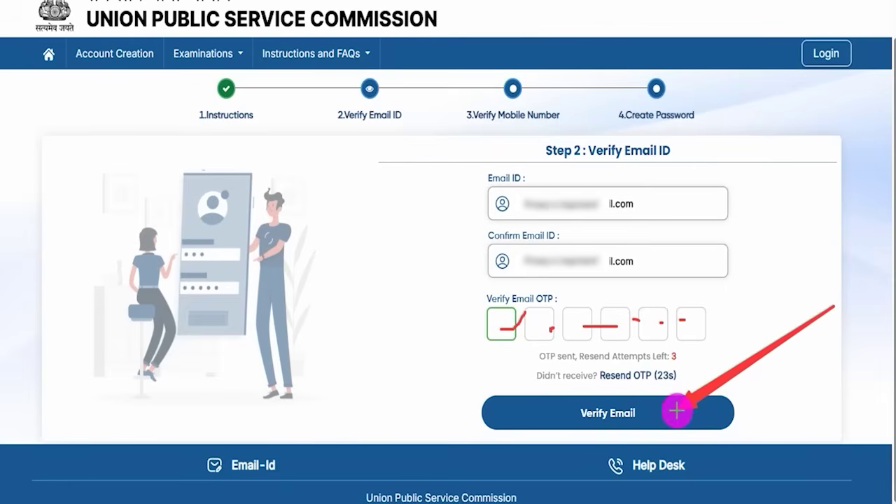
left_click(676, 411)
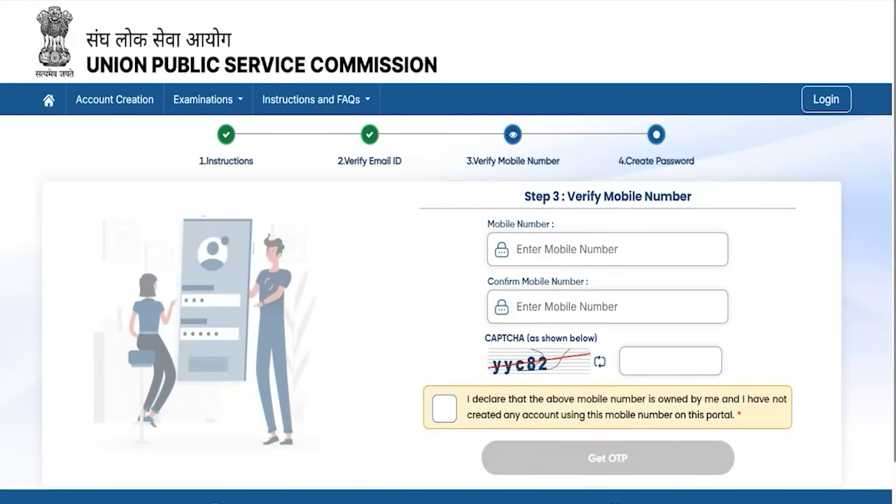
- Enter and confirm the mobile number, fill the CAPTCHA, tick the declaration and request an OTP
left_click_drag(614, 251, 640, 229)
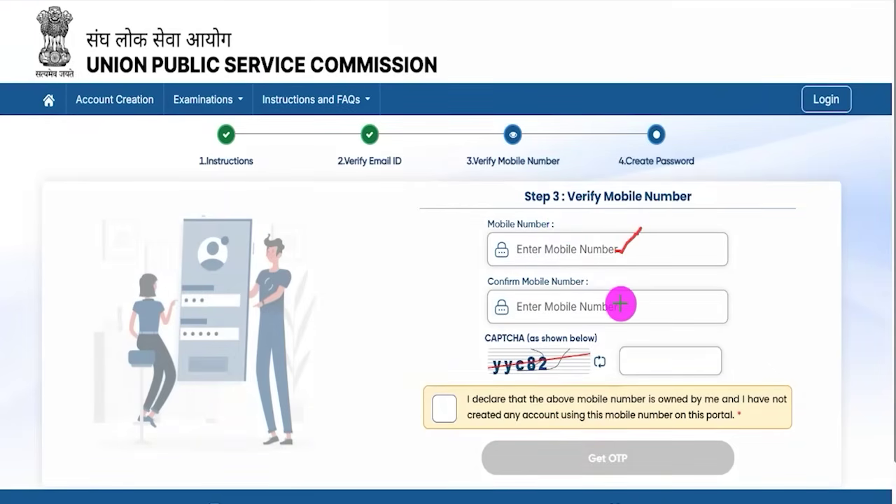
left_click_drag(621, 306, 635, 292)
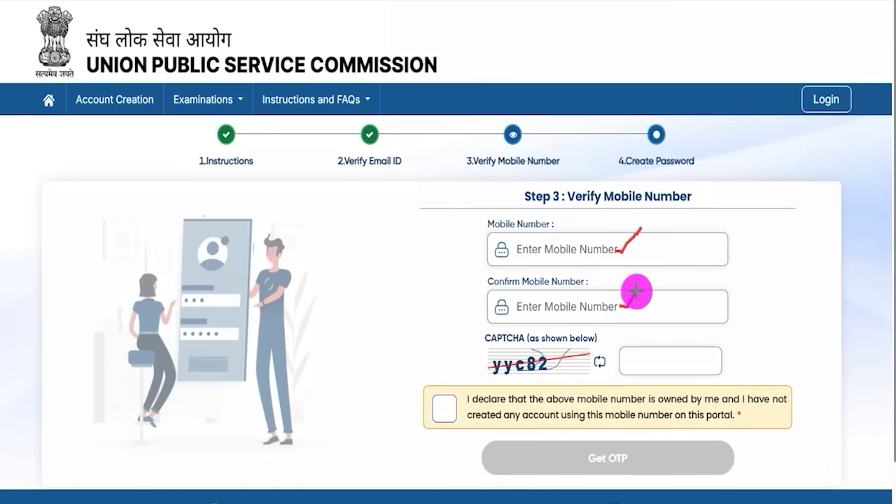
left_click_drag(535, 375, 552, 374)
left_click_drag(663, 364, 683, 340)
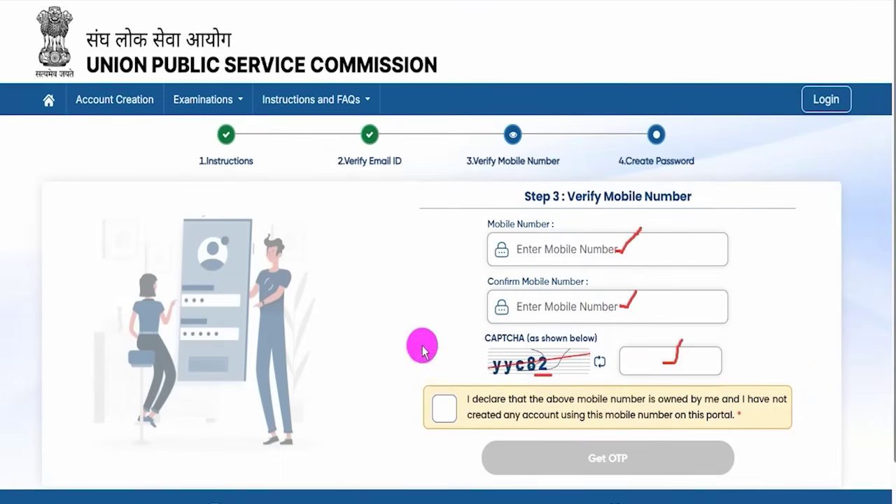
left_click(443, 411)
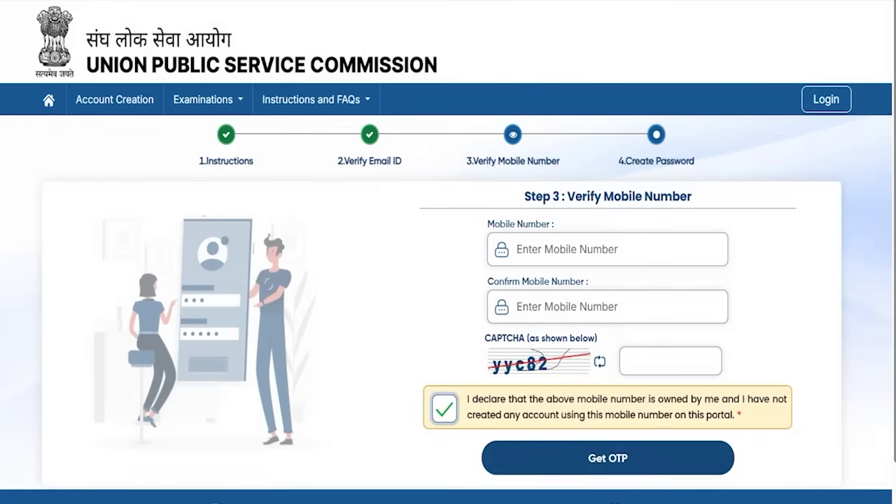
left_click_drag(846, 423, 667, 456)
left_click(667, 456)
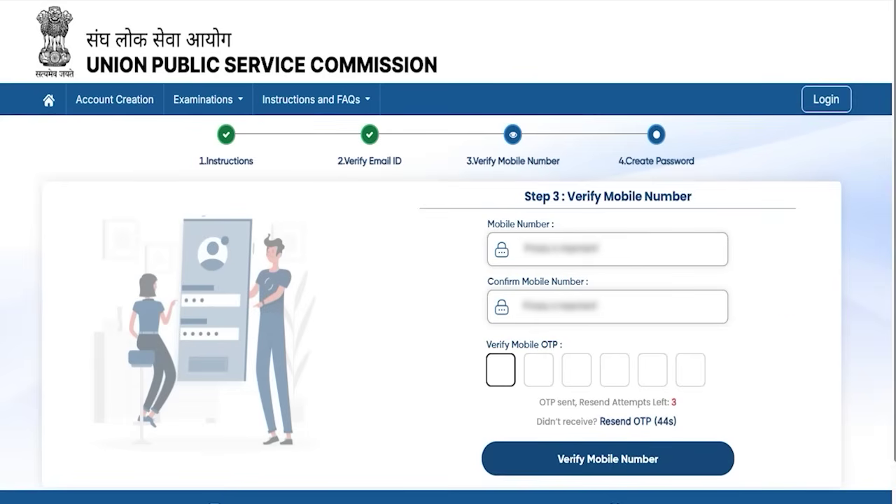
- Enter the received OTP and verify the mobile number
left_click(502, 376)
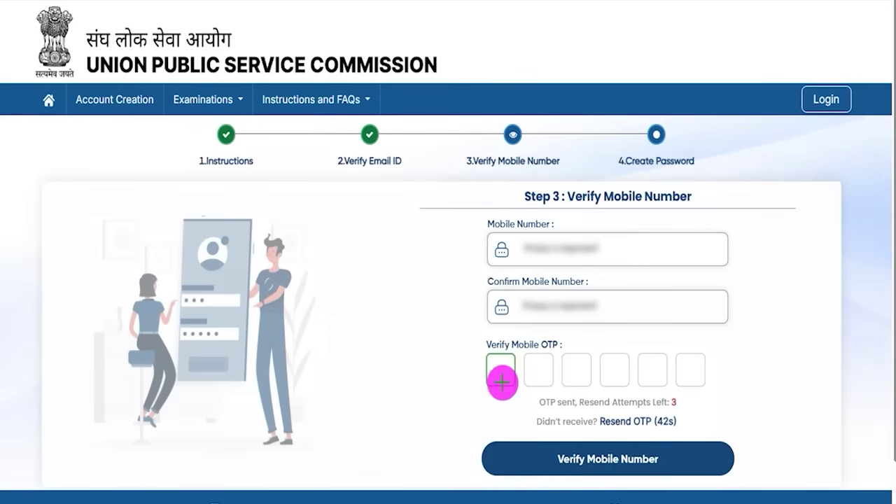
left_click_drag(503, 369, 703, 381)
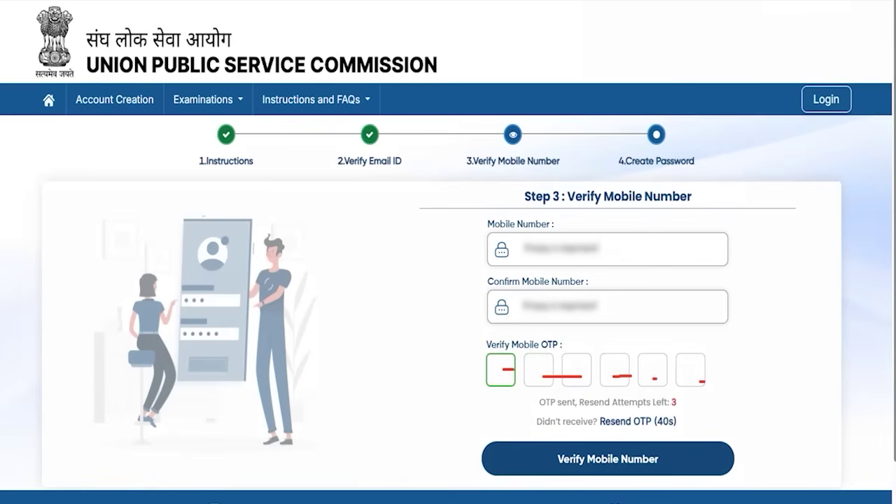
left_click_drag(860, 351, 679, 462)
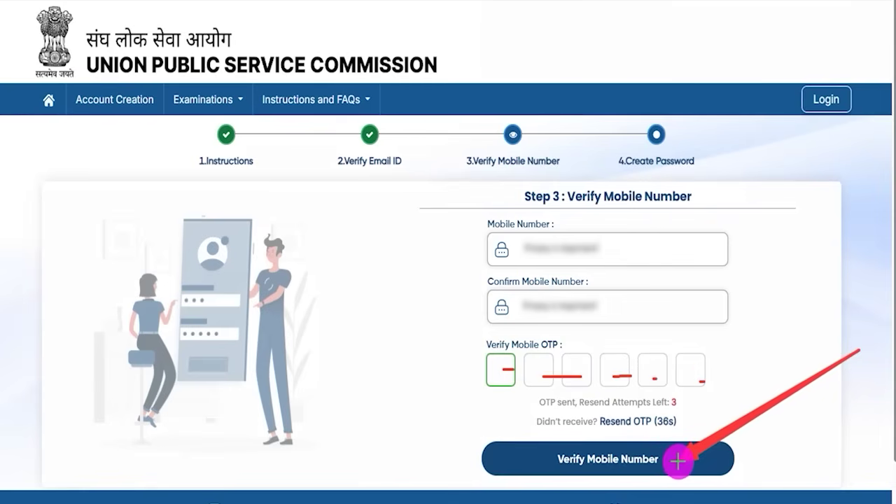
left_click(678, 461)
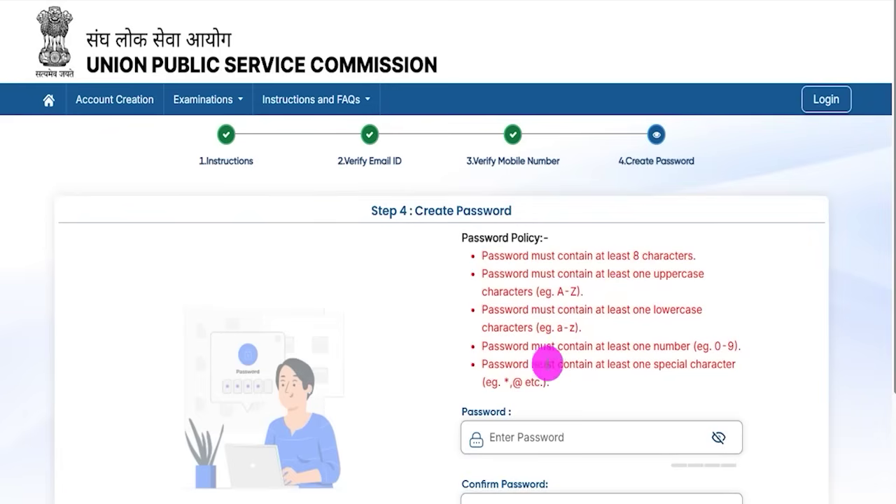
- Highlight the password policy rules, starting with the 8-character minimum
left_click_drag(488, 255, 654, 254)
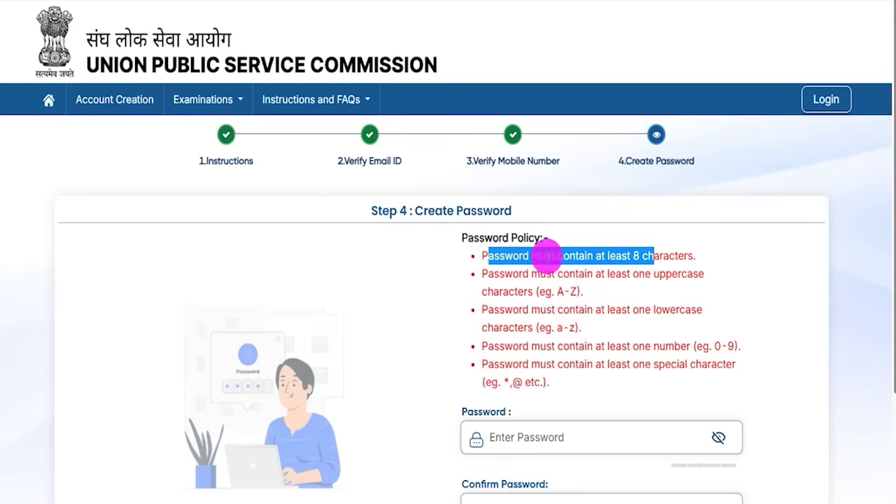
left_click_drag(488, 273, 544, 382)
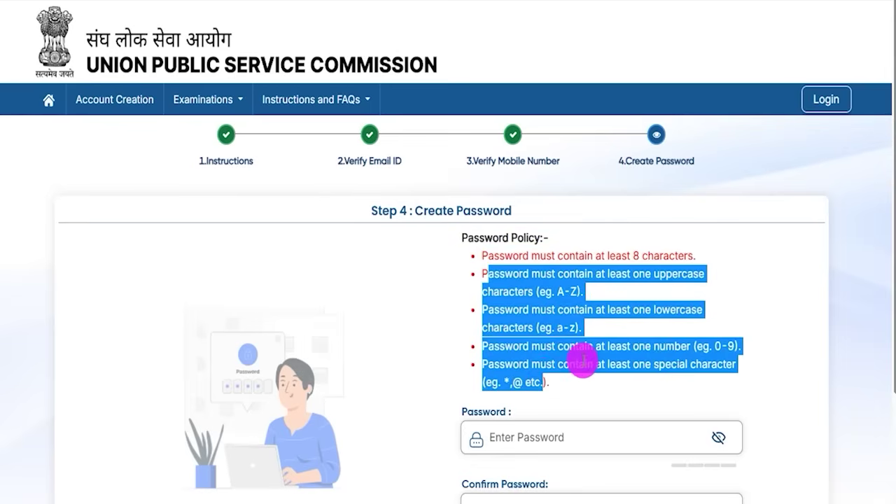
scroll(584, 361, "down", 1)
- Type a Strong, policy-compliant password, shown as plain text, then move to Confirm Password
left_click(544, 365)
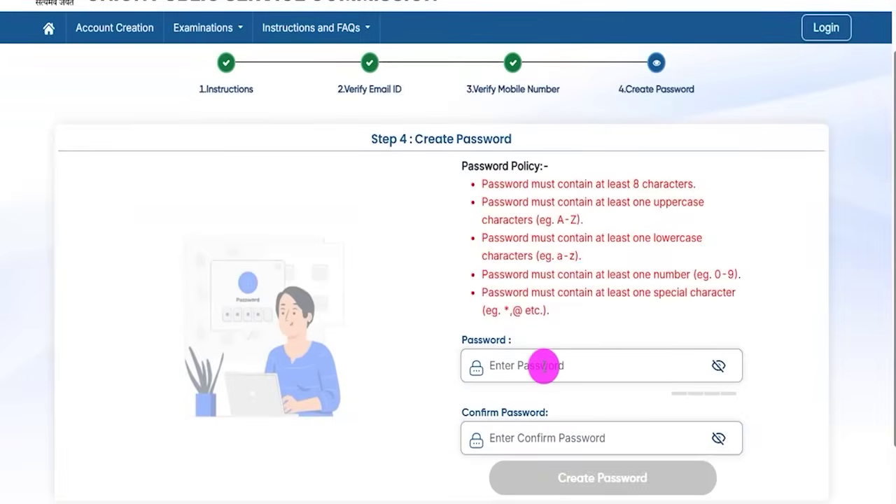
left_click(717, 365)
left_click(520, 368)
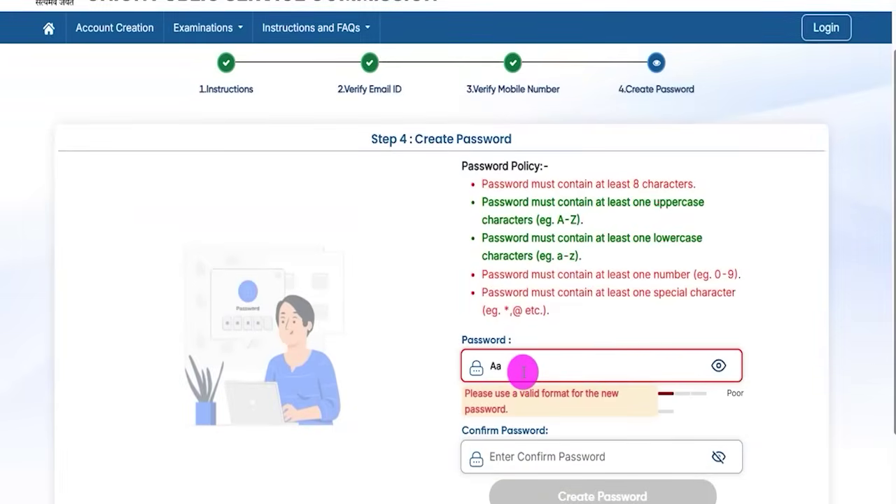
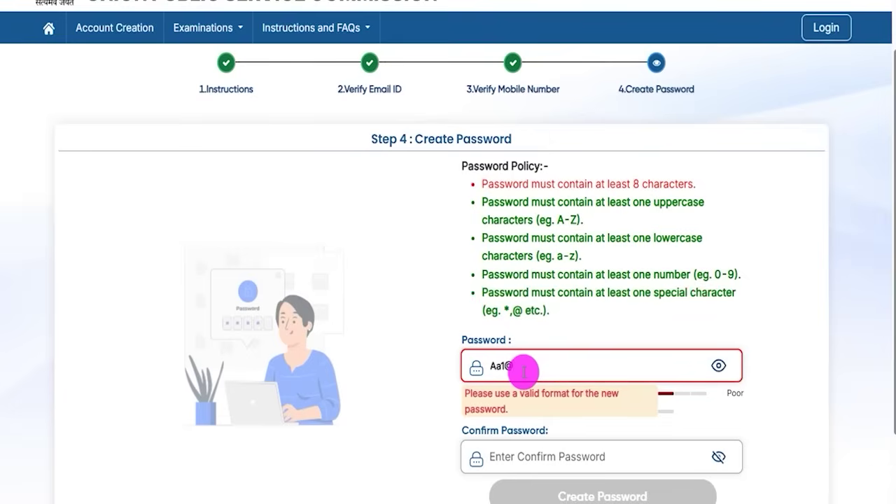
left_click_drag(535, 364, 495, 365)
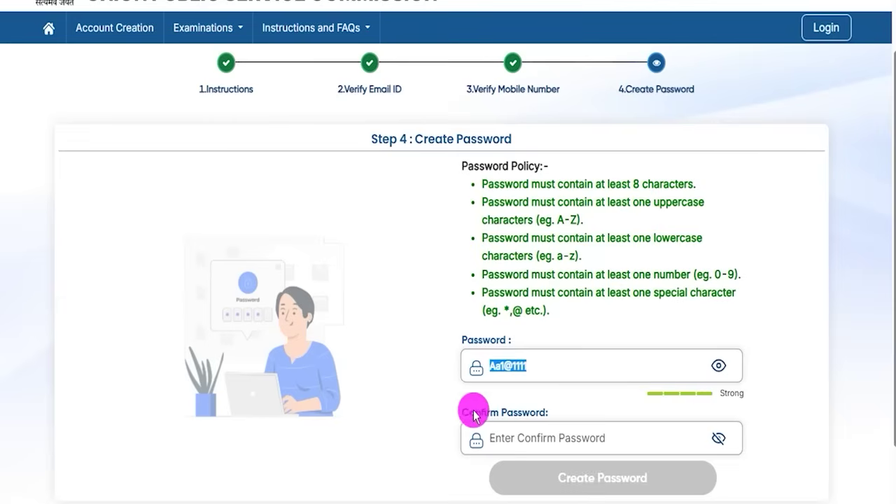
left_click_drag(474, 415, 523, 412)
left_click(524, 436)
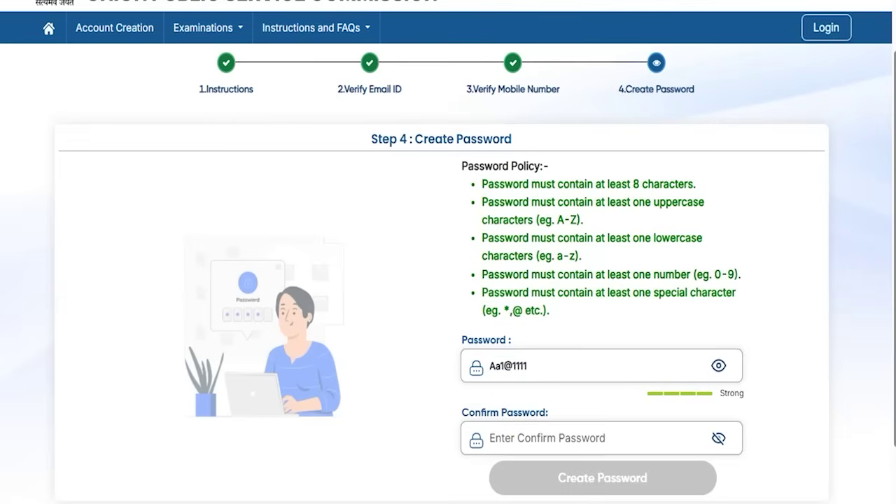
left_click(744, 481)
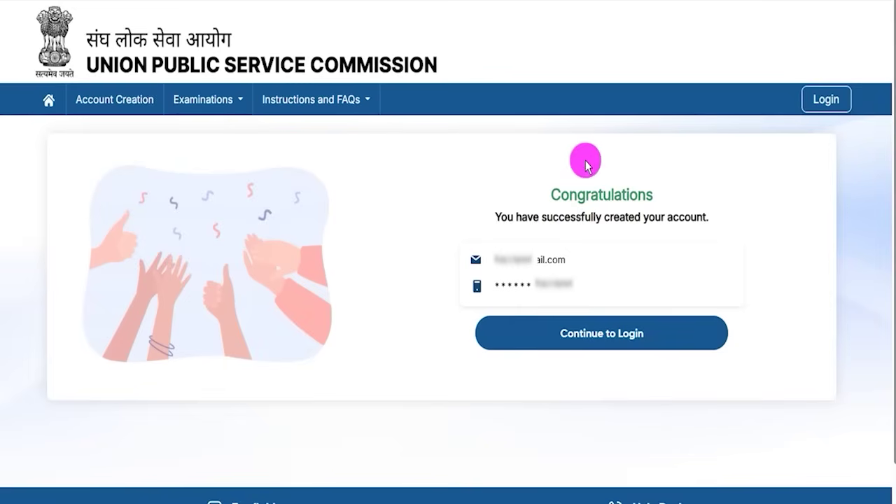
- Highlight the Congratulations account-created message and continue to the Login page
left_click_drag(562, 192, 617, 191)
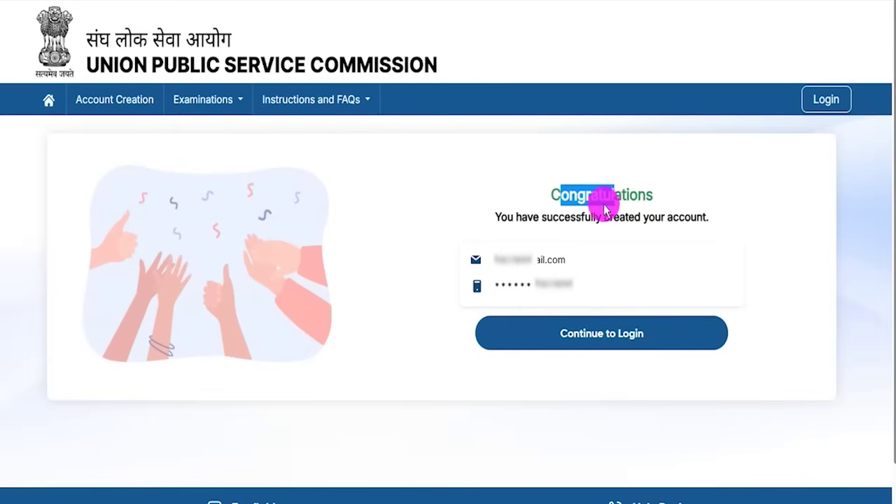
left_click_drag(522, 217, 649, 218)
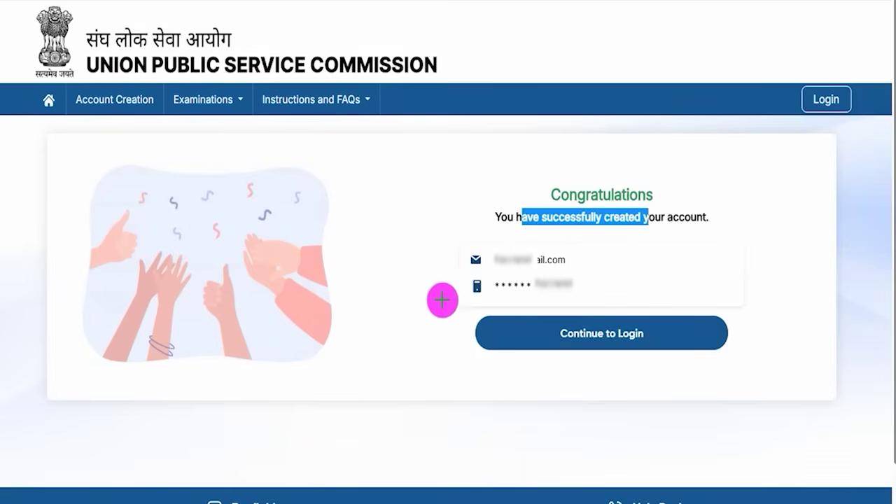
mouse_move(350, 298)
left_mouse_down()
mouse_move(437, 306)
mouse_move(494, 329)
left_mouse_up()
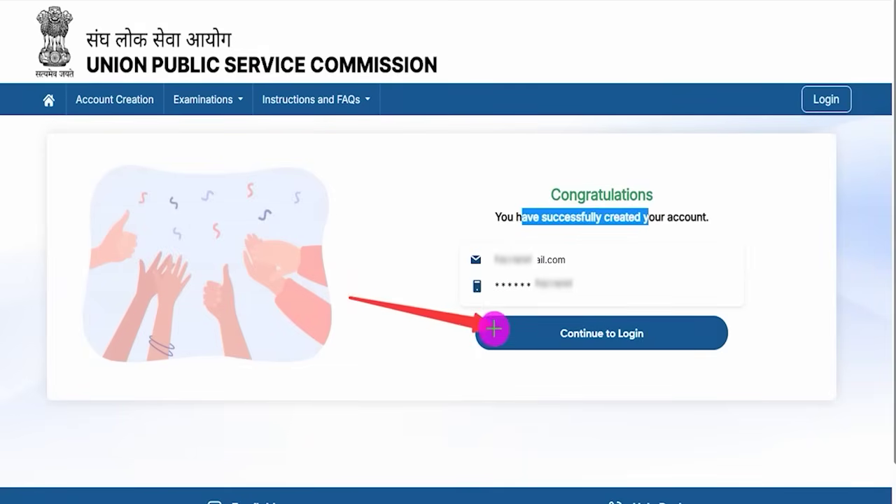
left_click(535, 330)
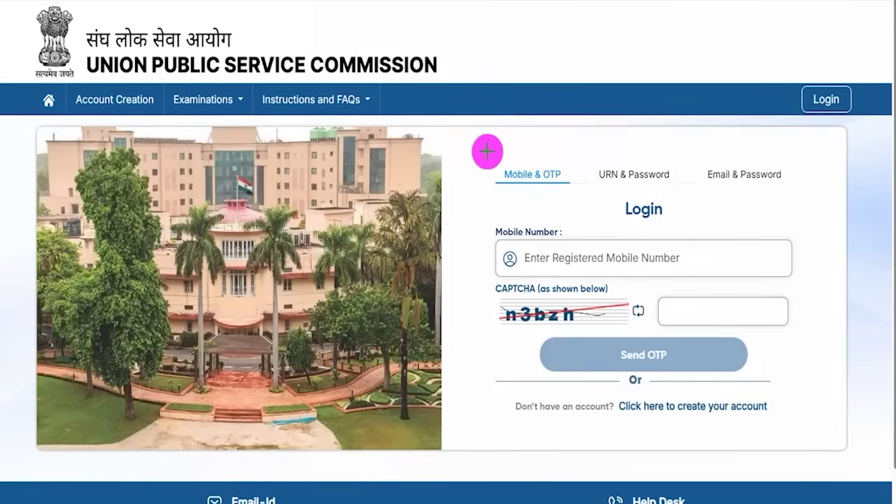
- Box and tick the Mobile & OTP, URN & Password and Email & Password login options
left_click_drag(481, 147, 576, 195)
mouse_move(694, 144)
left_mouse_down()
mouse_move(761, 190)
mouse_move(793, 199)
left_mouse_up()
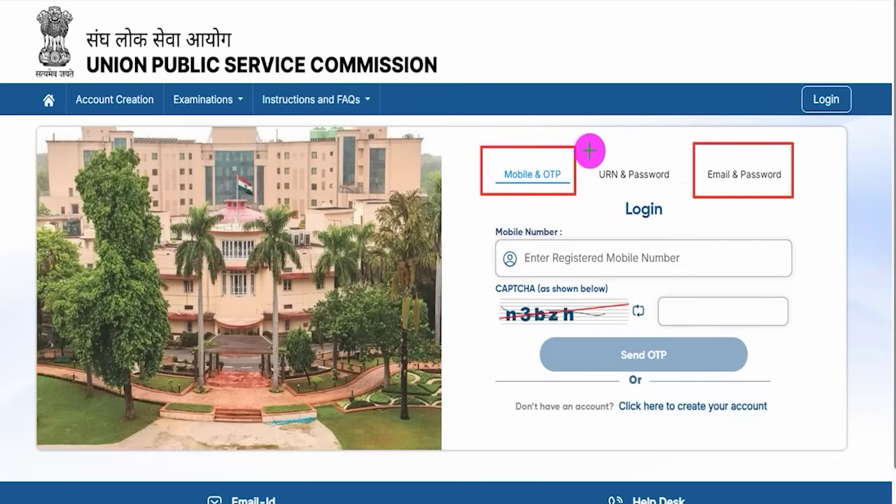
mouse_move(588, 149)
left_mouse_down()
mouse_move(623, 175)
mouse_move(674, 187)
left_mouse_up()
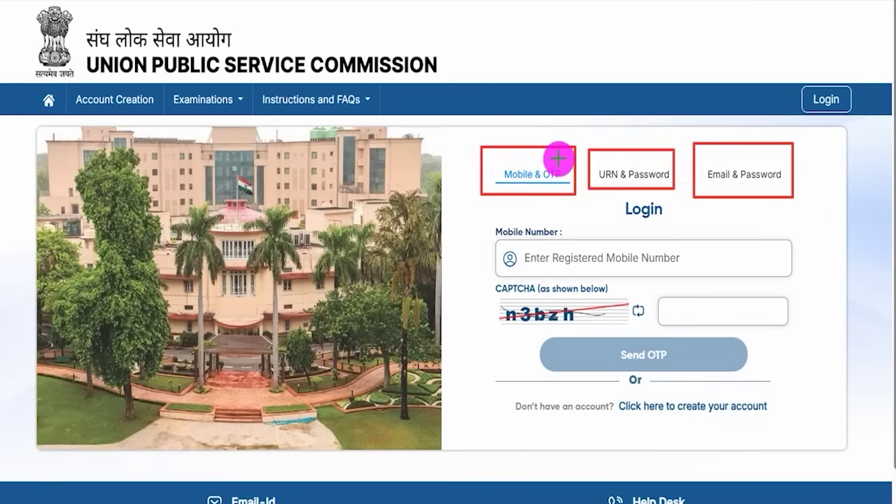
left_click_drag(566, 158, 583, 129)
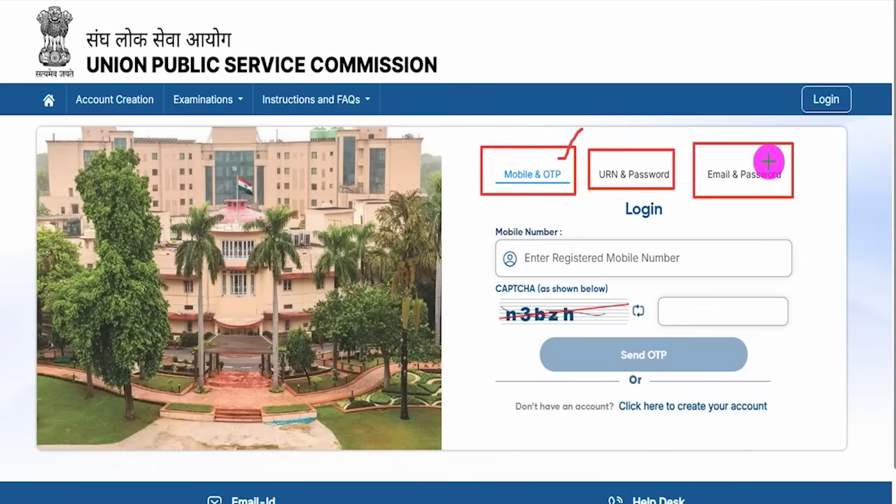
left_click_drag(775, 163, 800, 139)
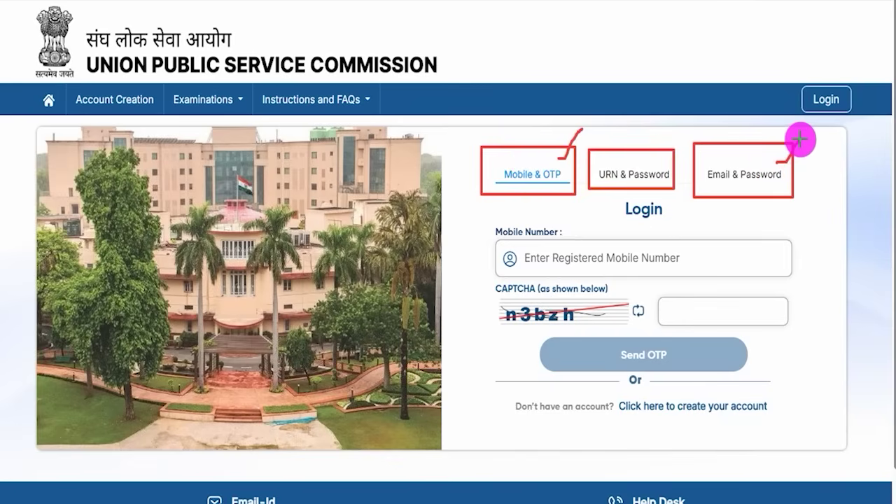
key("Escape")
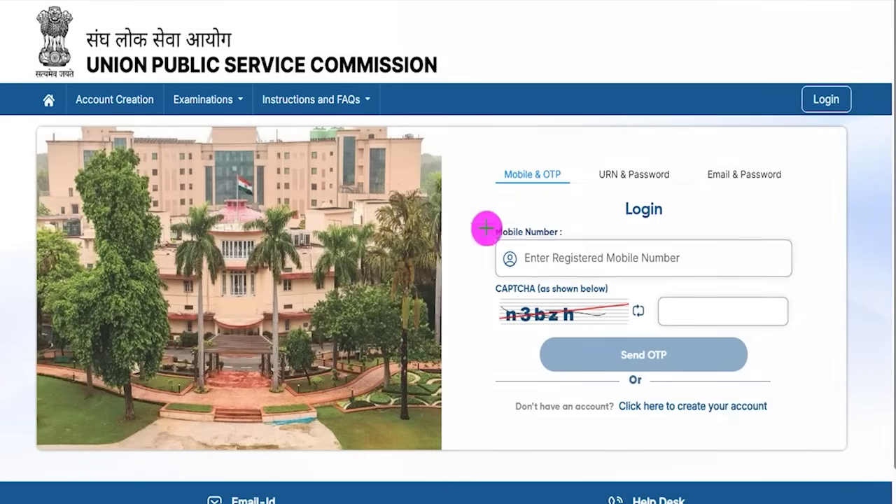
- Mark the mobile number, CAPTCHA and OTP fields, then switch to Email & Password login
left_click_drag(640, 260, 675, 233)
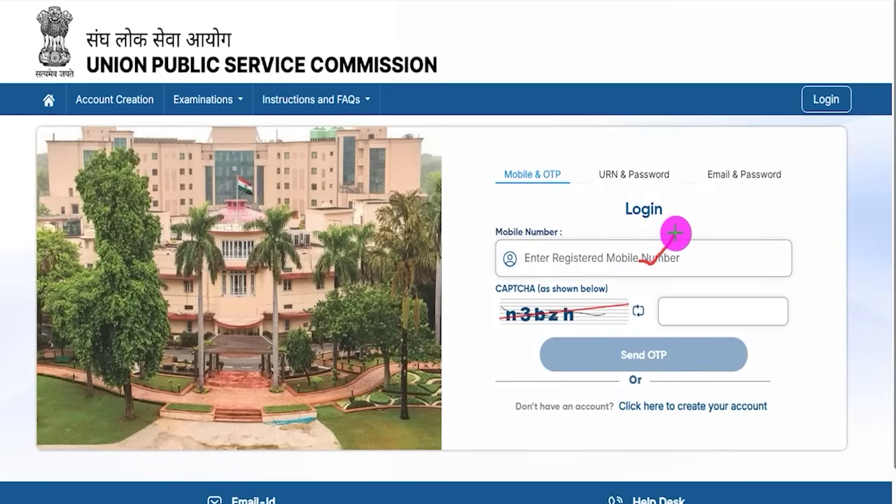
left_click_drag(534, 326, 590, 325)
left_click_drag(743, 312, 775, 275)
left_click_drag(851, 325, 706, 354)
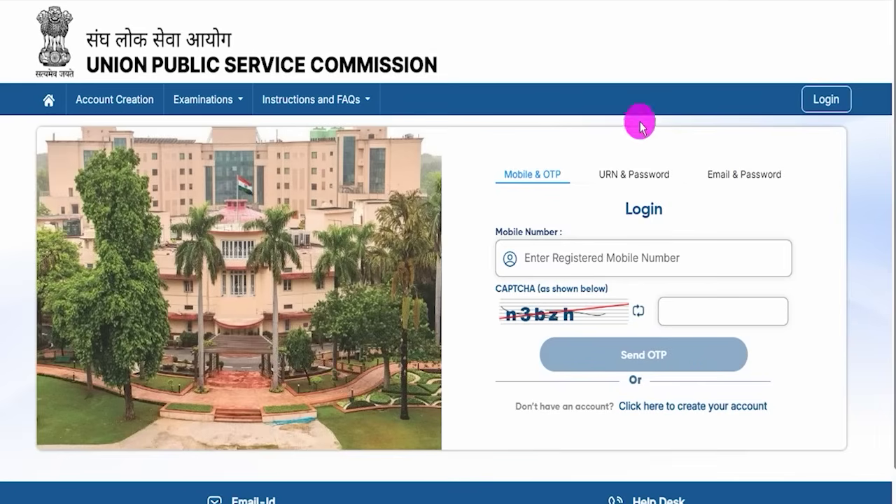
left_click(737, 175)
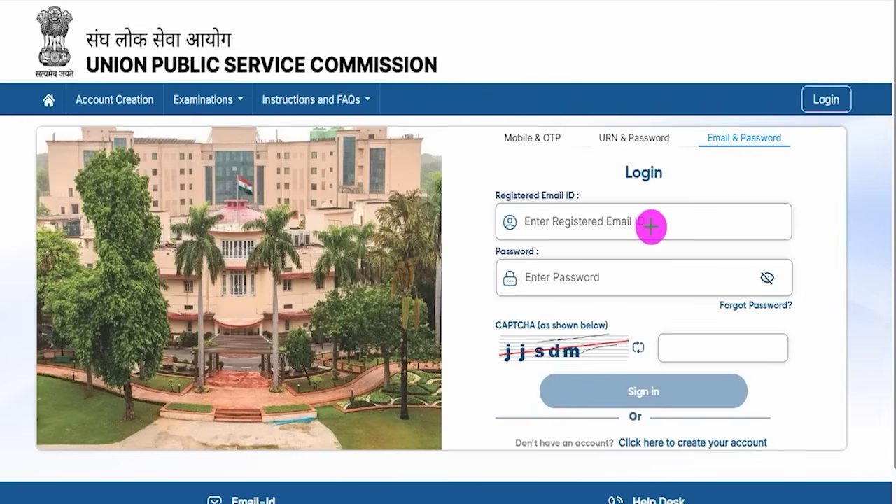
- Mark the registered email, password and CAPTCHA fields and point to Sign in
left_click_drag(648, 226, 680, 209)
left_click_drag(632, 275, 658, 255)
left_click_drag(502, 363, 578, 357)
left_click_drag(720, 349, 758, 323)
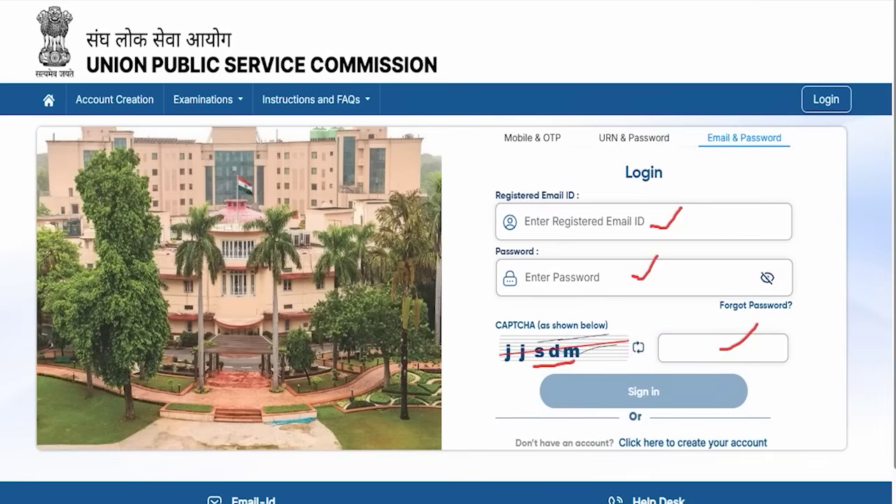
mouse_move(863, 350)
left_mouse_down()
mouse_move(796, 392)
mouse_move(715, 391)
left_mouse_up()
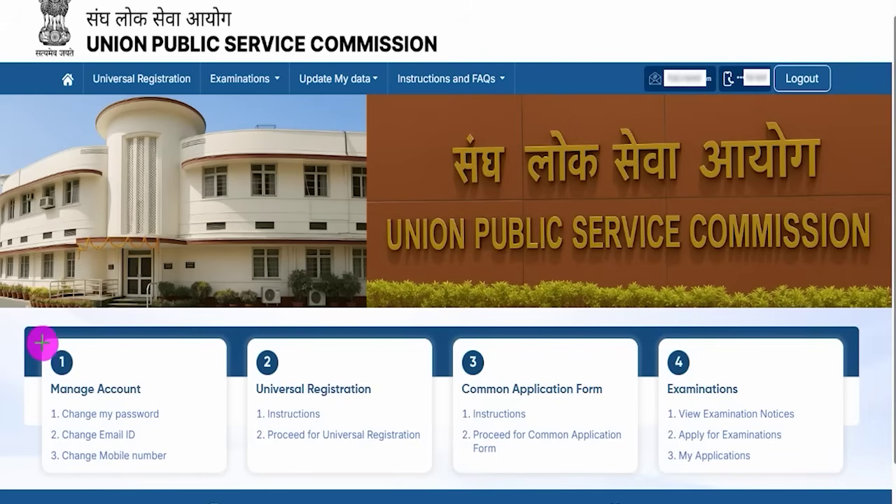
- Annotate the Manage Account card and its Change Mobile number option
mouse_move(43, 345)
left_mouse_down()
mouse_move(121, 370)
mouse_move(168, 427)
mouse_move(180, 477)
left_mouse_up()
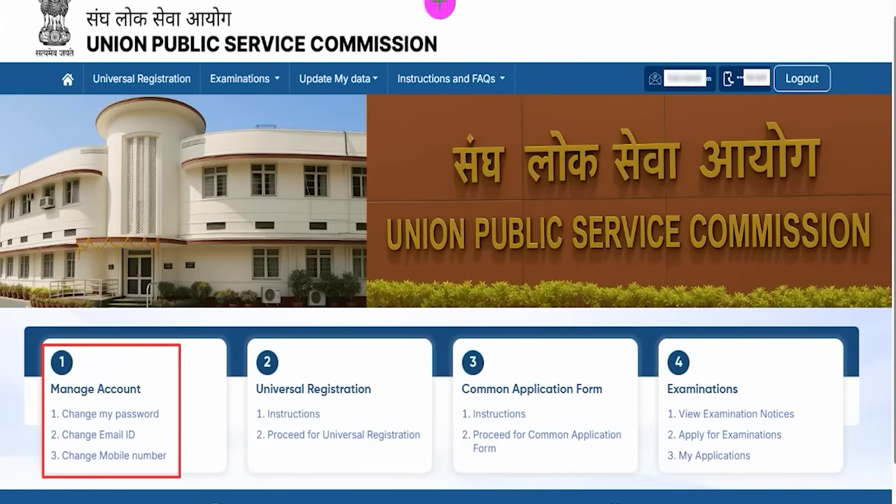
mouse_move(161, 416)
left_mouse_down()
mouse_move(176, 401)
mouse_move(140, 430)
mouse_move(148, 438)
mouse_move(162, 424)
left_mouse_up()
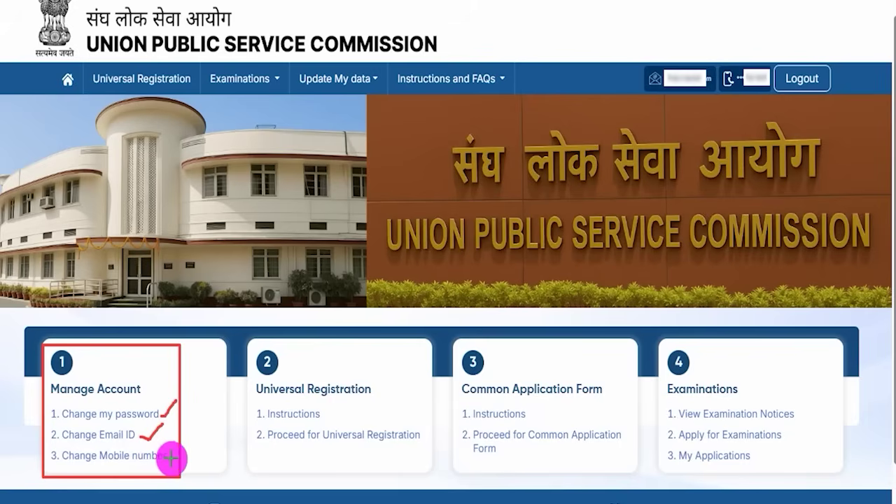
left_click_drag(171, 458, 187, 443)
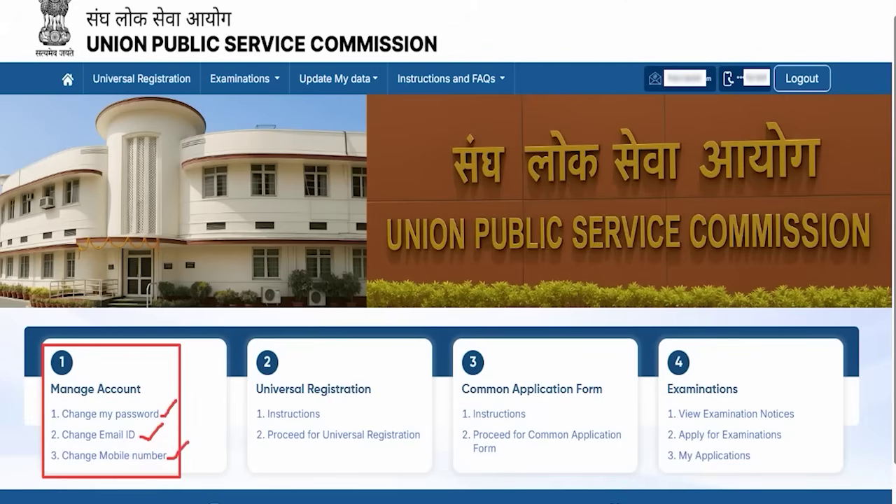
key("Escape")
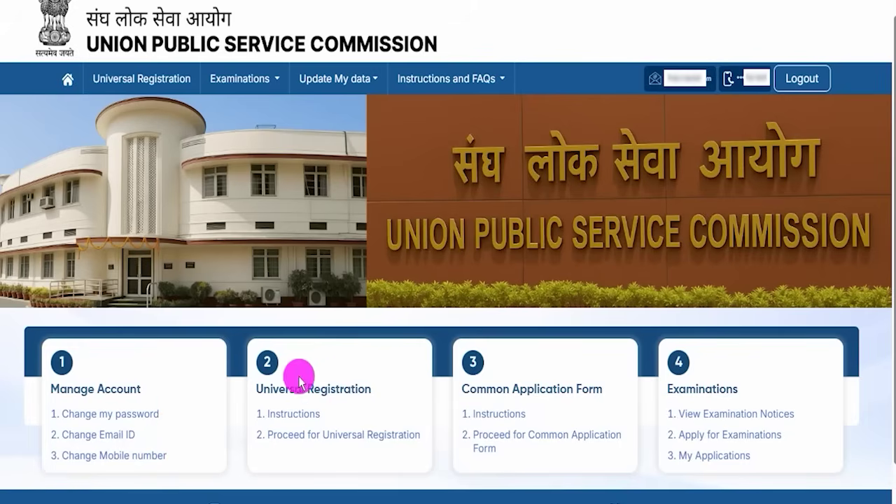
- Highlight the Universal Registration card and open its 1. Instructions entry
left_click_drag(262, 388, 357, 387)
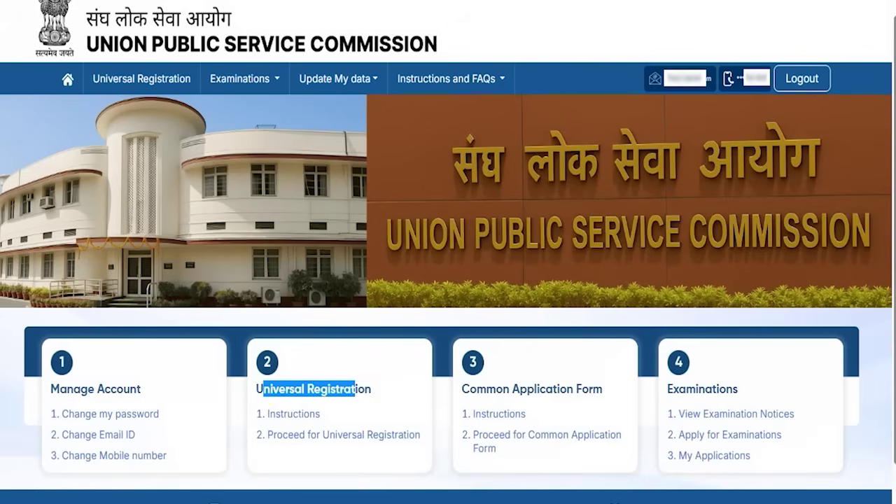
mouse_move(242, 401)
left_mouse_down()
mouse_move(274, 402)
mouse_move(327, 425)
left_mouse_up()
left_click(307, 417)
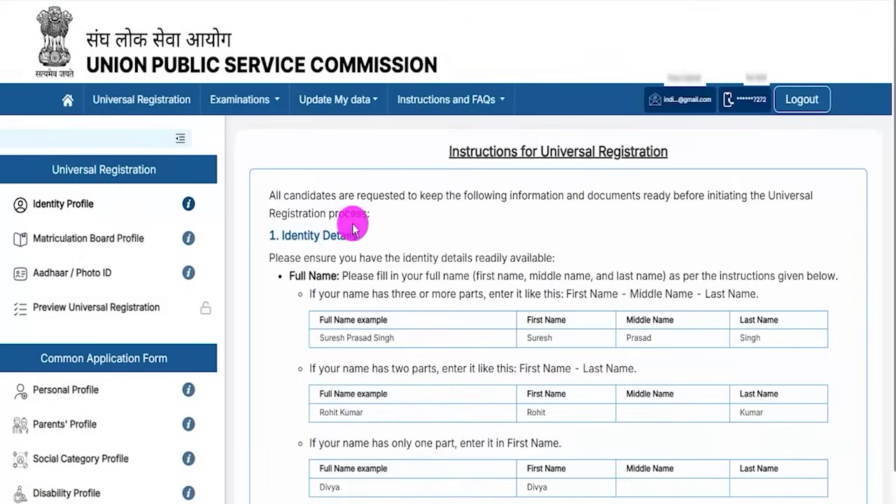
- Highlight the instructions title and the identity details guidance
left_click_drag(384, 257, 420, 258)
left_click_drag(459, 151, 526, 152)
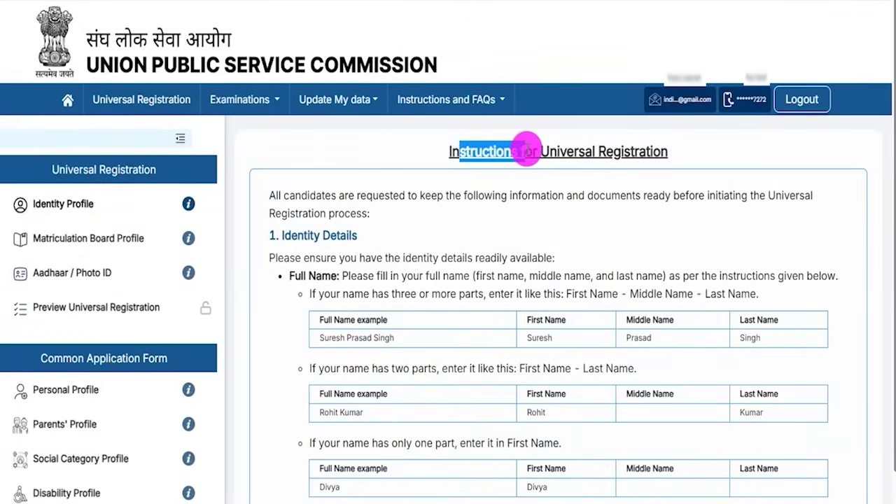
left_click_drag(338, 195, 437, 196)
left_click_drag(322, 257, 483, 295)
left_click(495, 359)
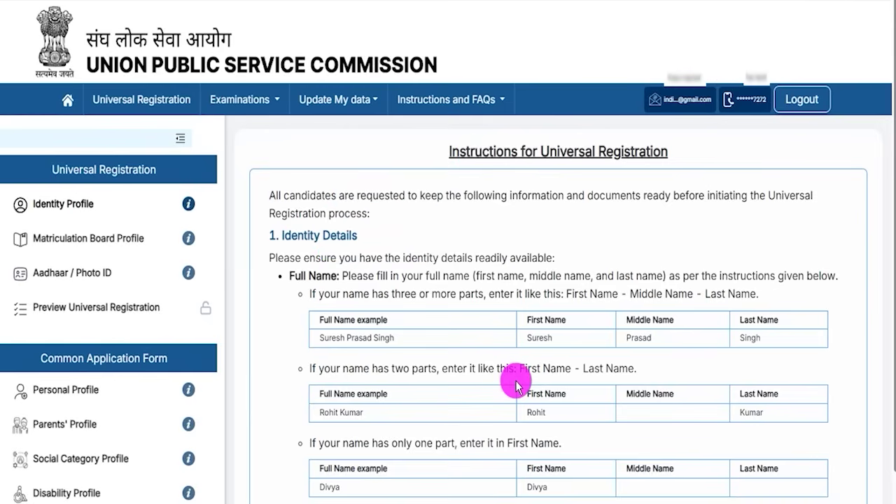
- Proceed for Universal Registration to open the Identity Profile form
scroll(516, 385, "down", 5)
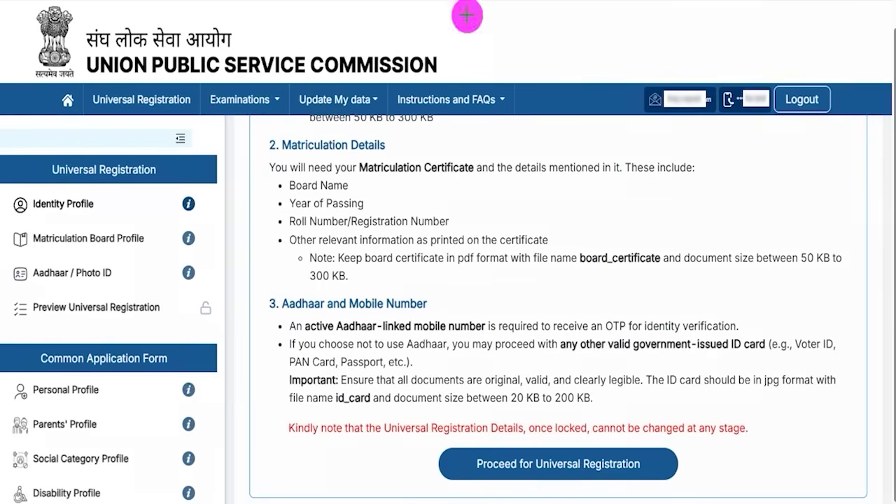
left_click_drag(819, 423, 653, 461)
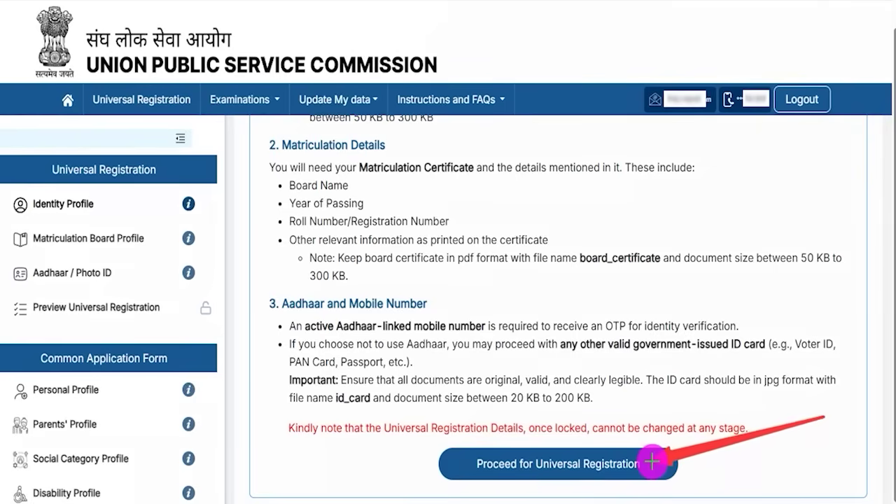
left_click(652, 461)
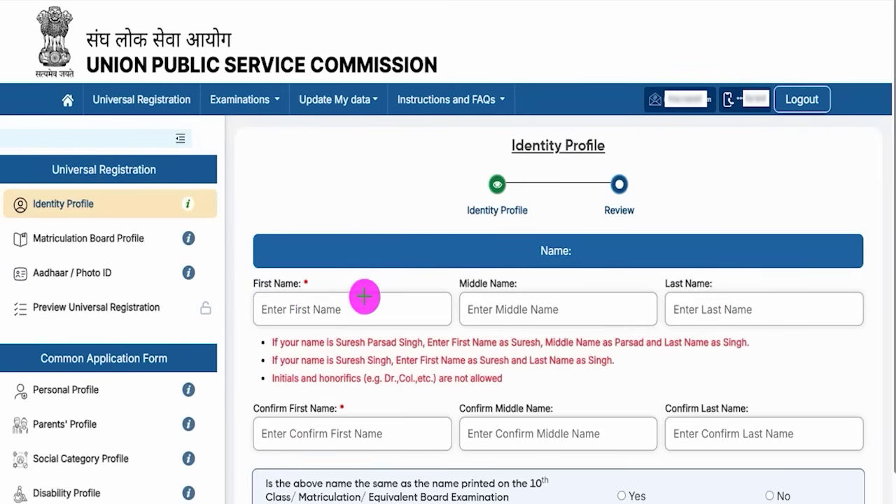
left_click_drag(349, 309, 395, 276)
left_click_drag(554, 310, 605, 266)
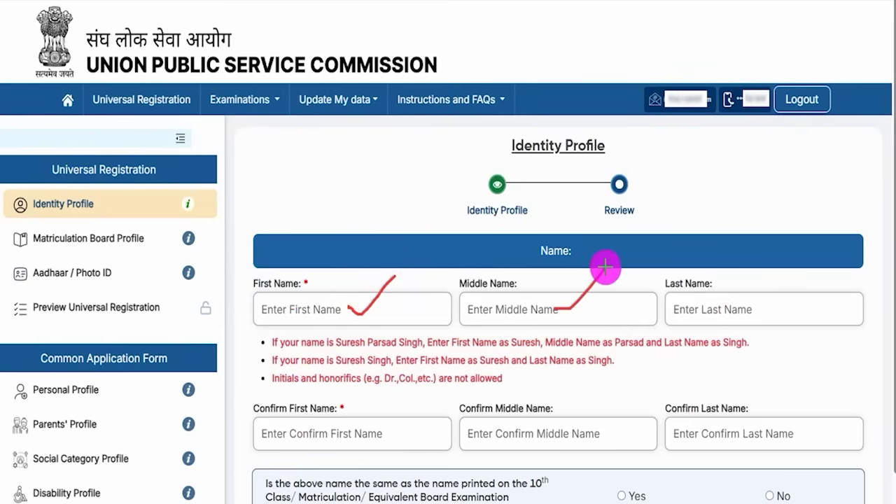
left_click_drag(746, 306, 802, 262)
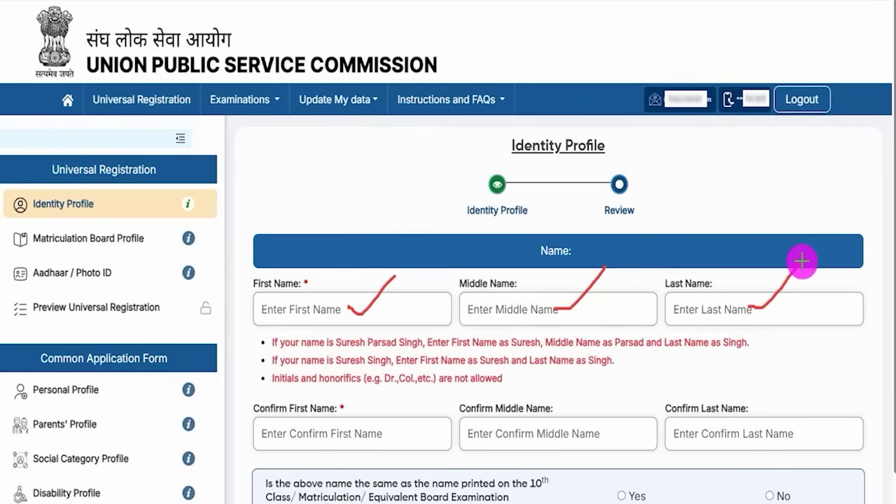
left_click_drag(504, 315, 536, 316)
left_click_drag(711, 314, 678, 313)
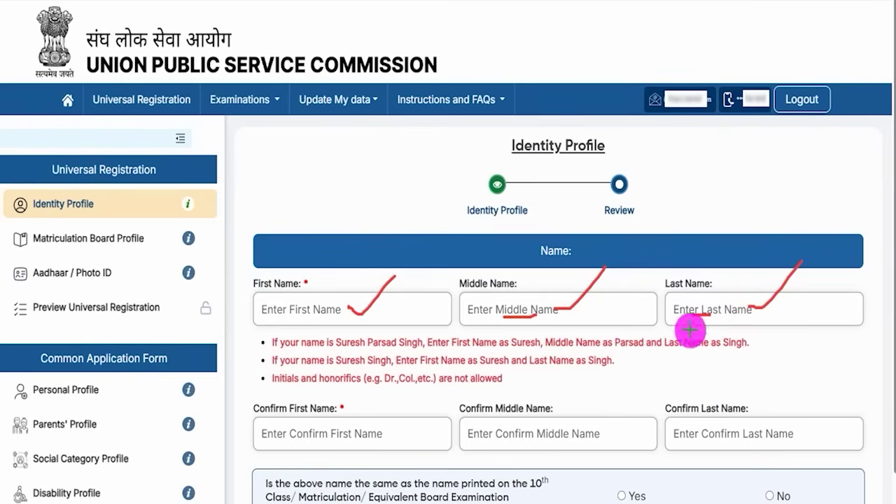
left_click_drag(335, 441, 386, 389)
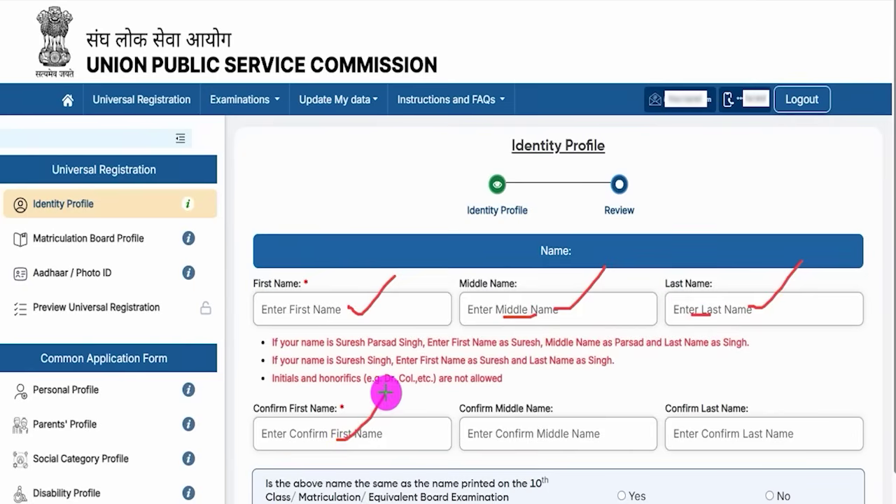
left_click_drag(573, 432, 617, 396)
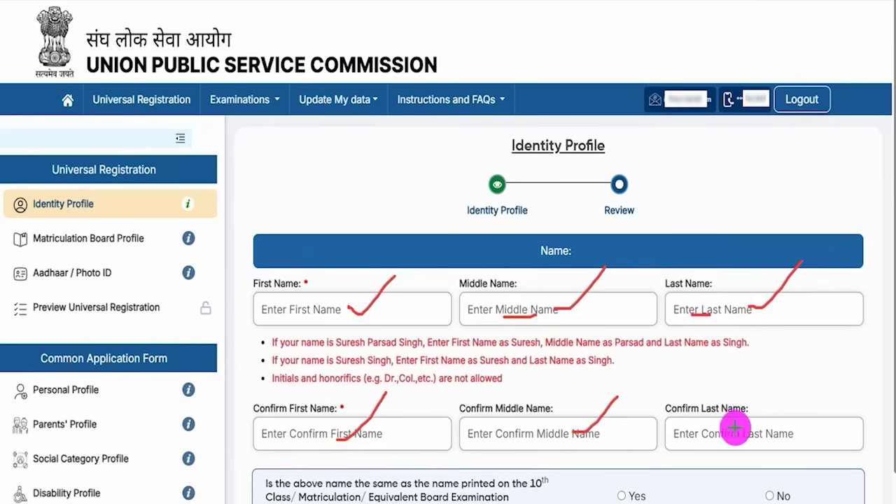
left_click_drag(744, 428, 773, 402)
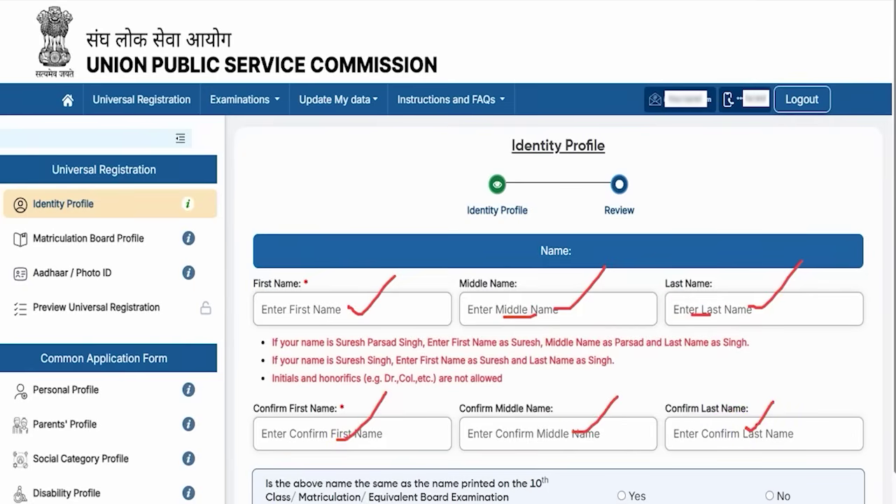
key("Escape")
scroll(404, 276, "down", 3)
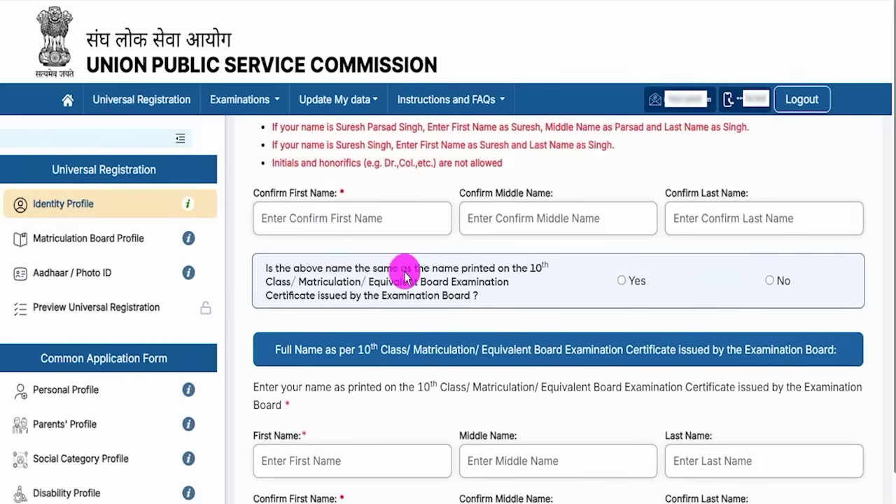
left_click_drag(325, 268, 440, 265)
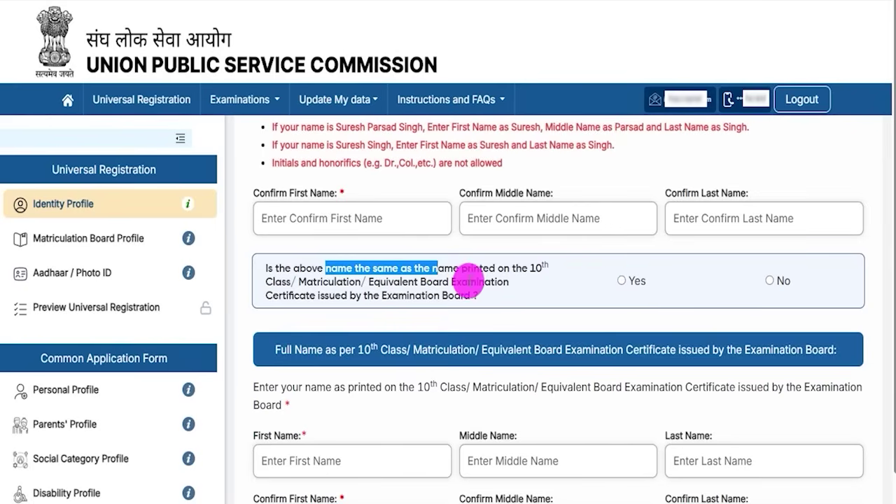
scroll(464, 224, "up", 1)
scroll(560, 357, "down", 2)
scroll(564, 366, "down", 1)
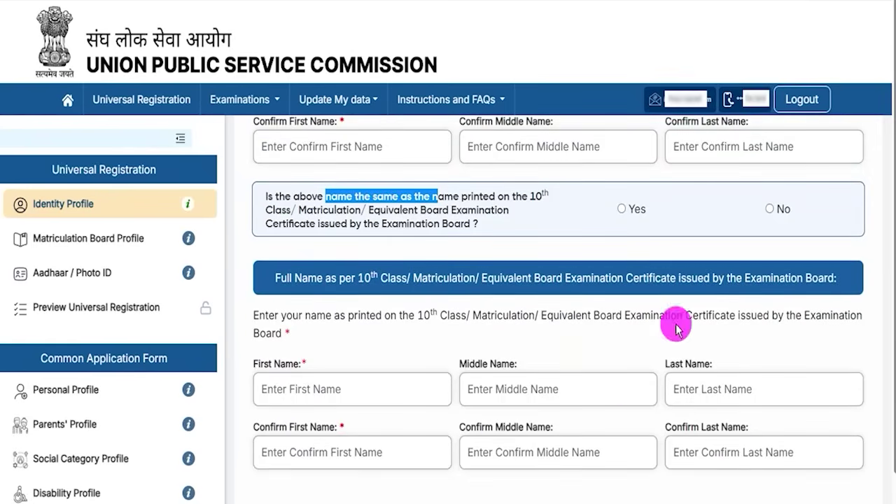
- Answer No to the 10th-certificate name match and highlight the gazette notification requirement
left_click(770, 210)
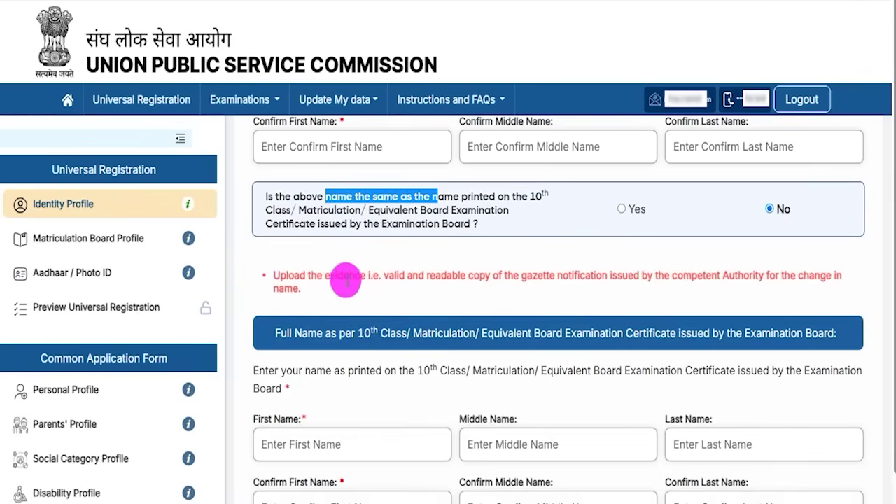
left_click_drag(383, 275, 575, 275)
scroll(485, 339, "down", 1)
scroll(485, 340, "down", 3)
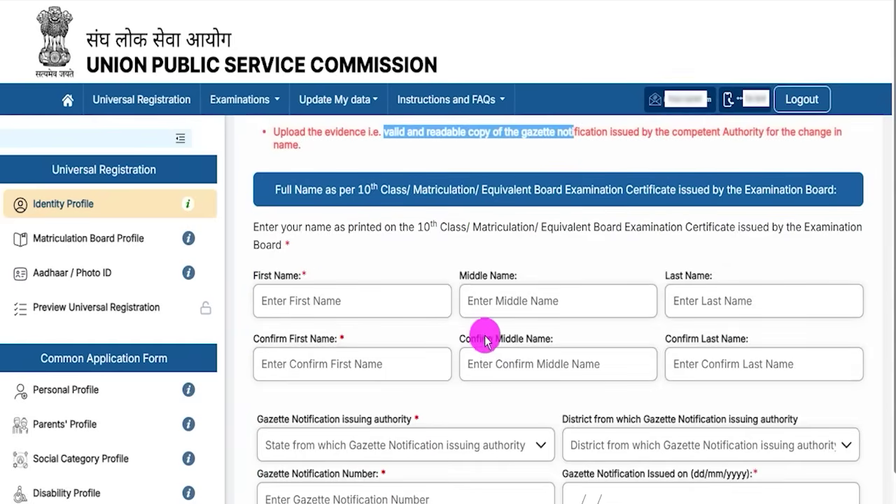
left_click_drag(268, 275, 483, 284)
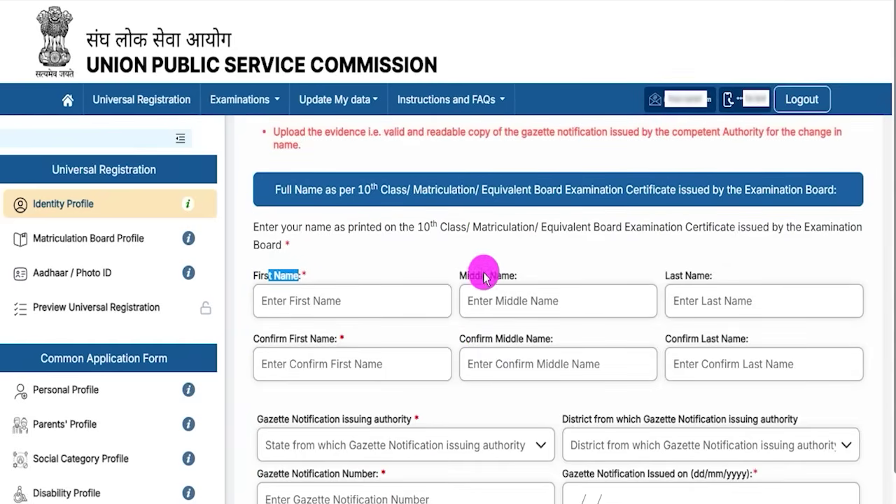
left_click(676, 278)
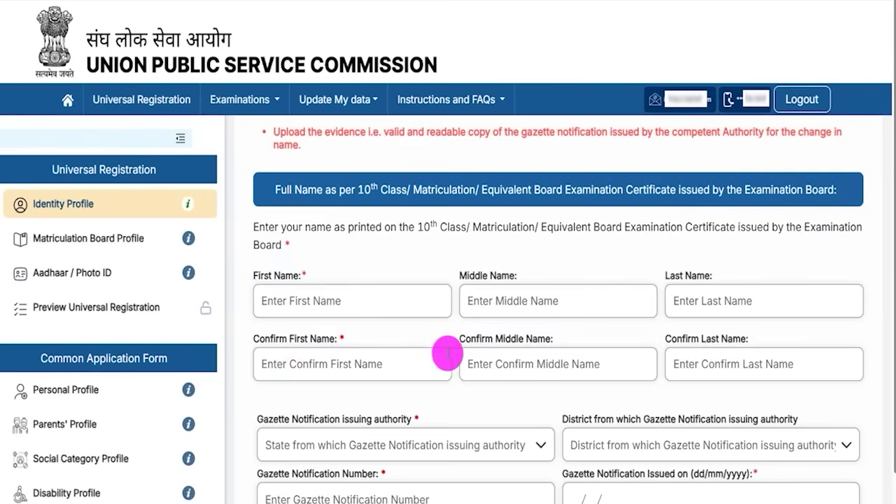
- Open the gazette issuing authority and district lists, then the notification number and date fields
scroll(465, 410, "down", 2)
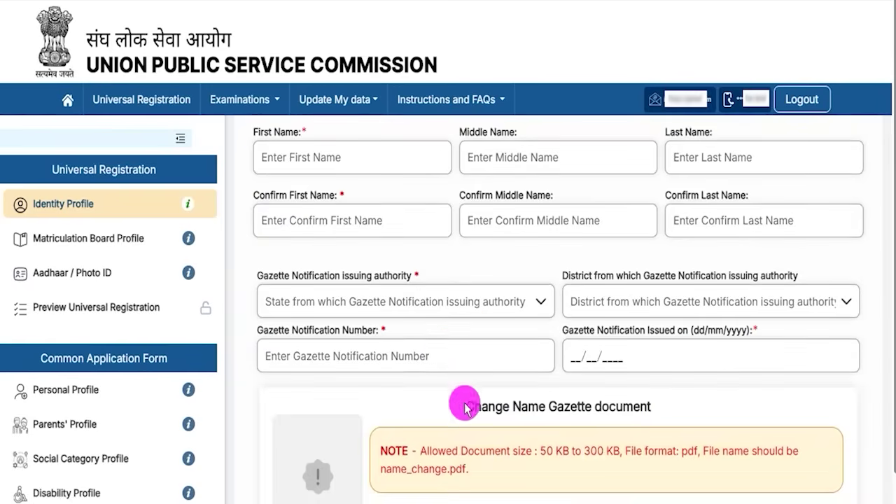
left_click(354, 302)
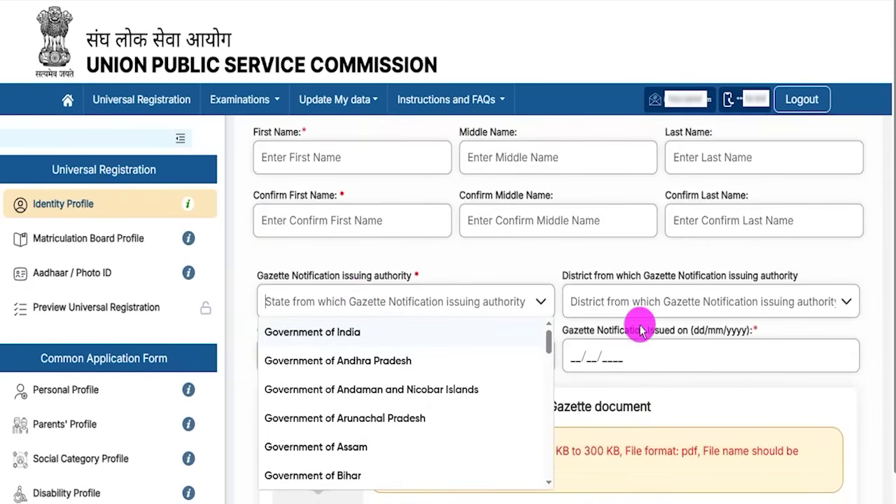
left_click(657, 302)
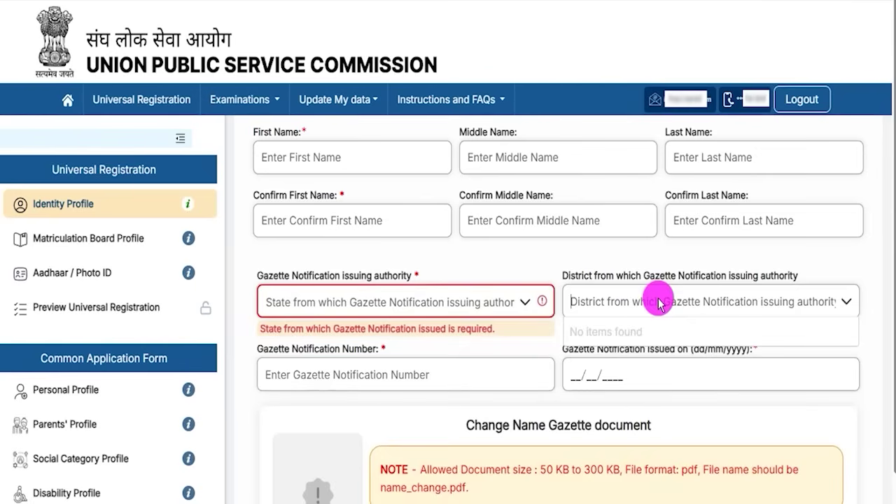
left_click(362, 382)
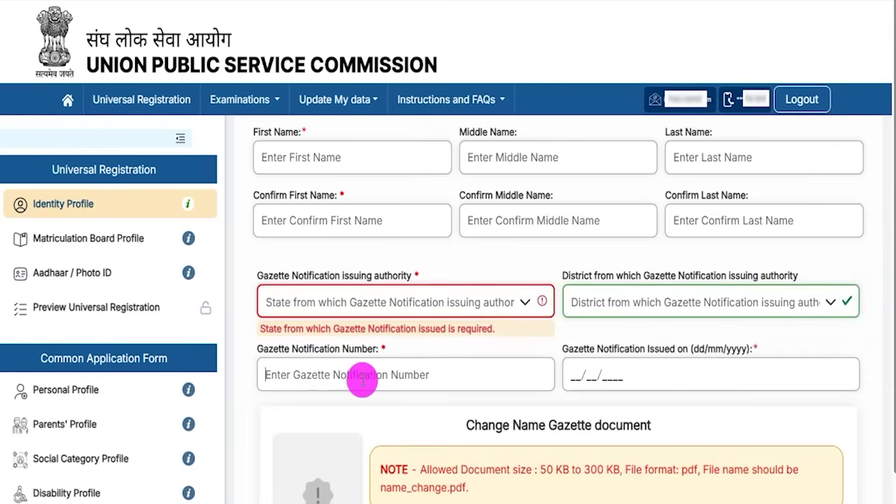
left_click(591, 374)
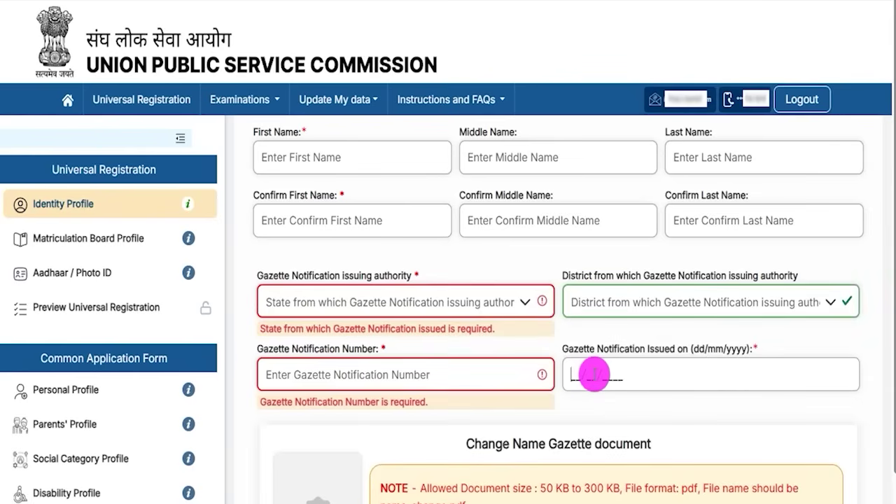
- Highlight the upload note's allowed document size and PDF format
scroll(592, 376, "down", 2)
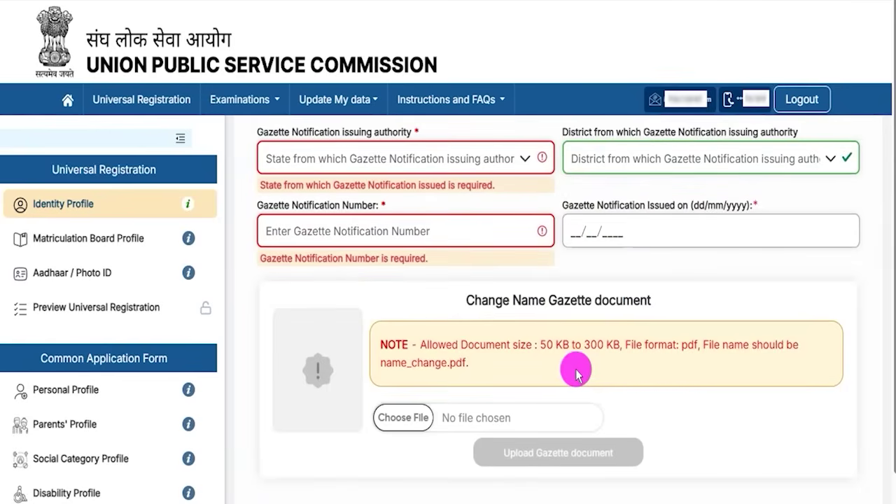
left_click_drag(540, 347, 620, 348)
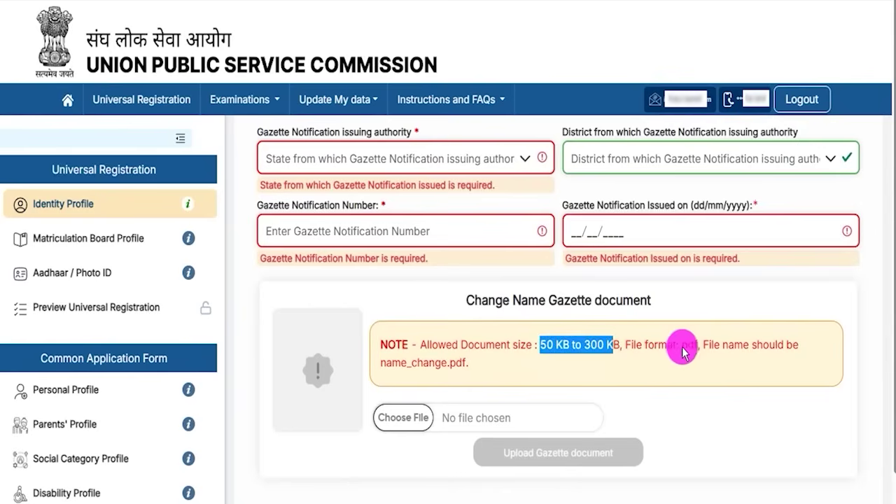
left_click_drag(681, 347, 689, 351)
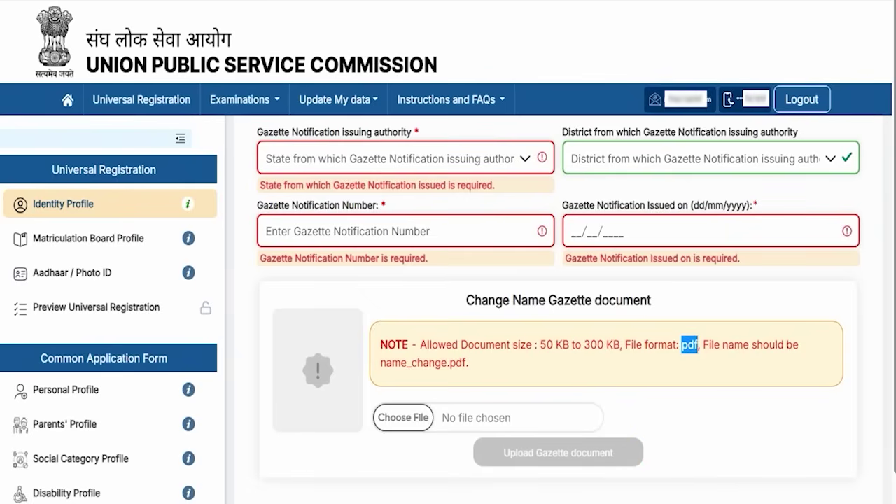
scroll(448, 278, "up", 6)
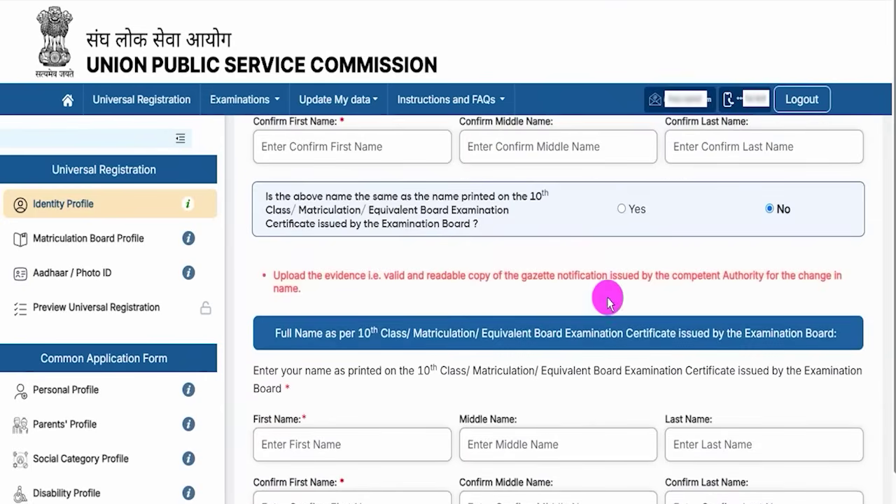
left_click(621, 209)
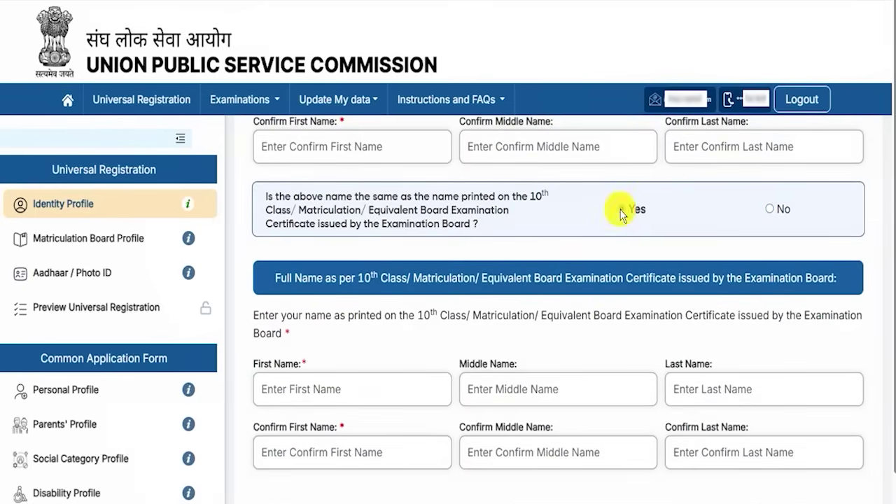
scroll(406, 259, "up", 2)
scroll(437, 317, "down", 4)
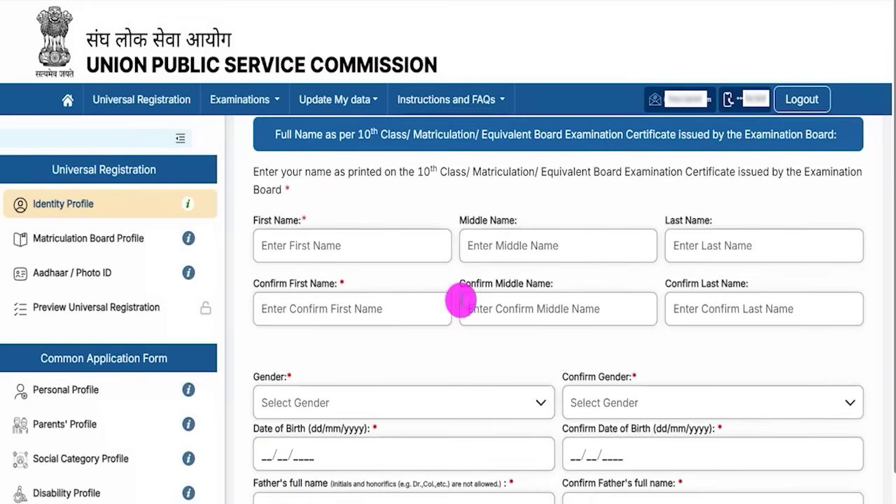
scroll(507, 320, "down", 1)
scroll(507, 319, "down", 1)
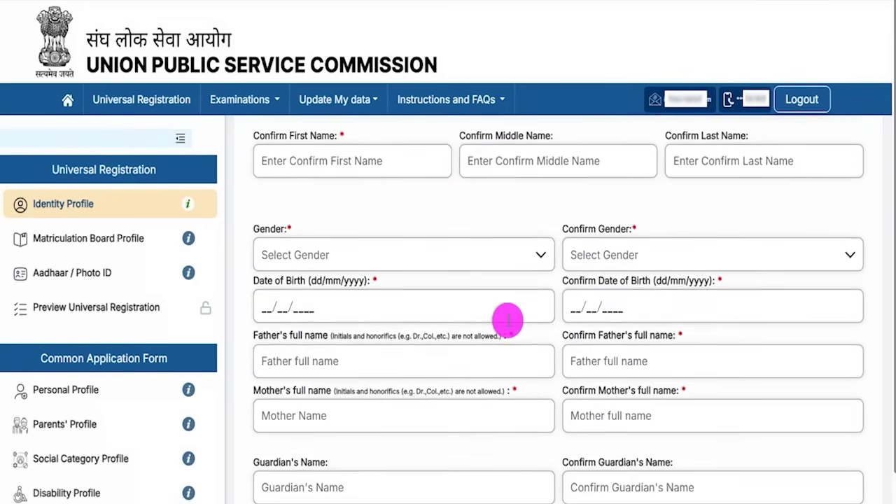
left_click(340, 231)
left_click(262, 268)
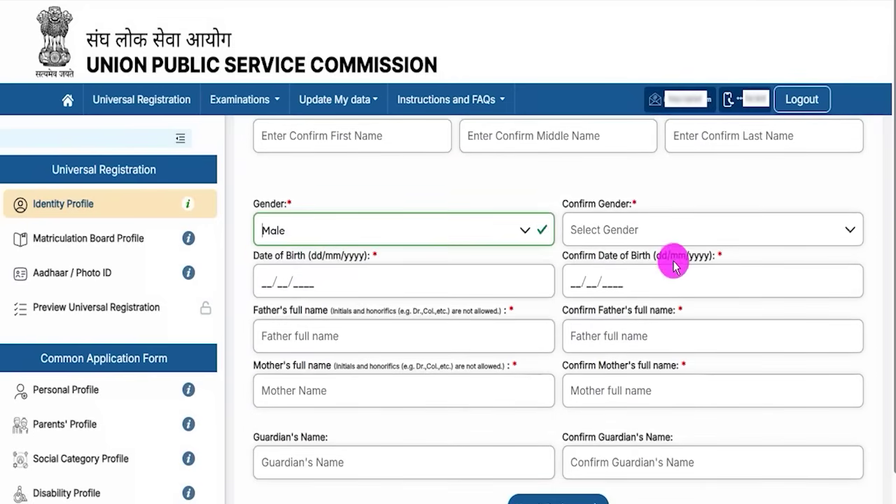
left_click(680, 230)
left_click(582, 319)
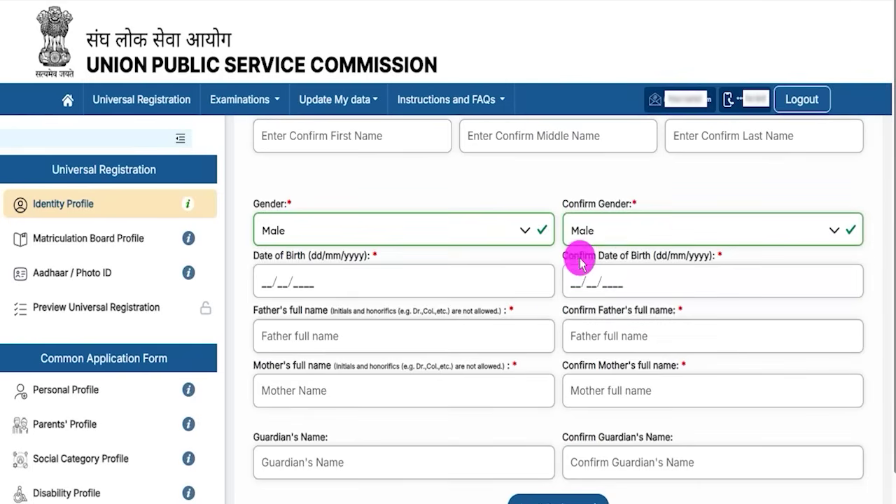
left_click_drag(269, 261, 272, 283)
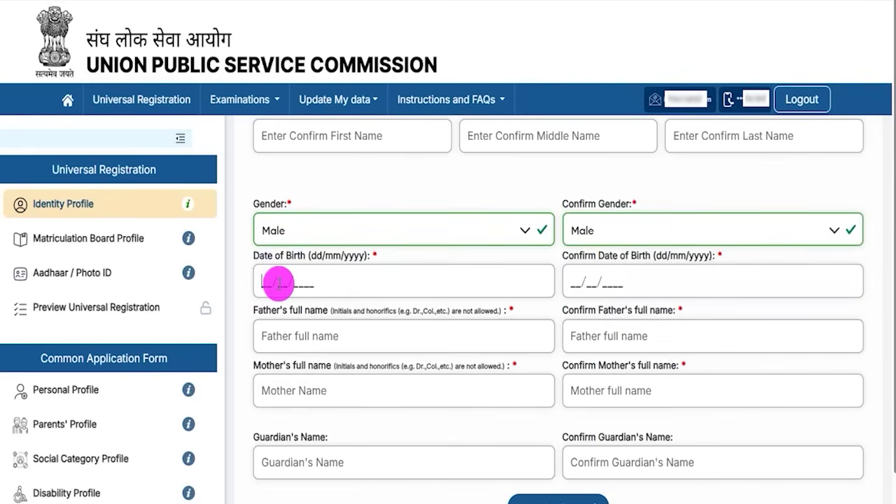
left_click(570, 283)
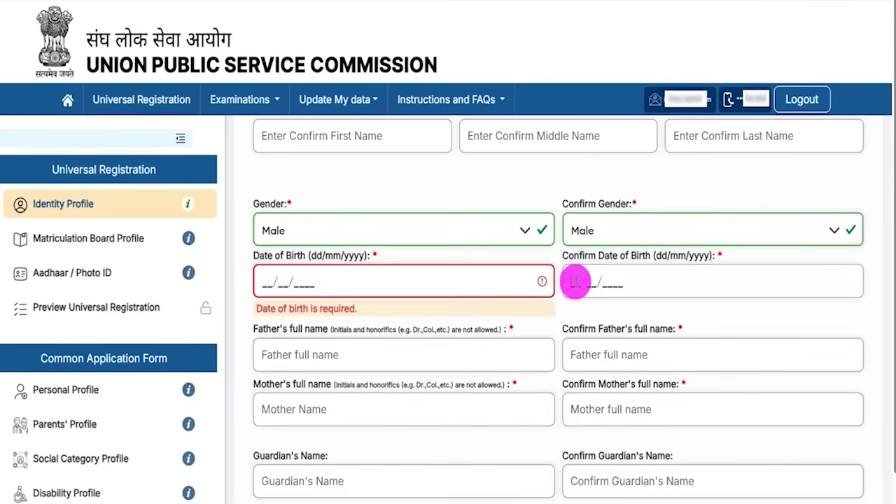
scroll(378, 322, "down", 2)
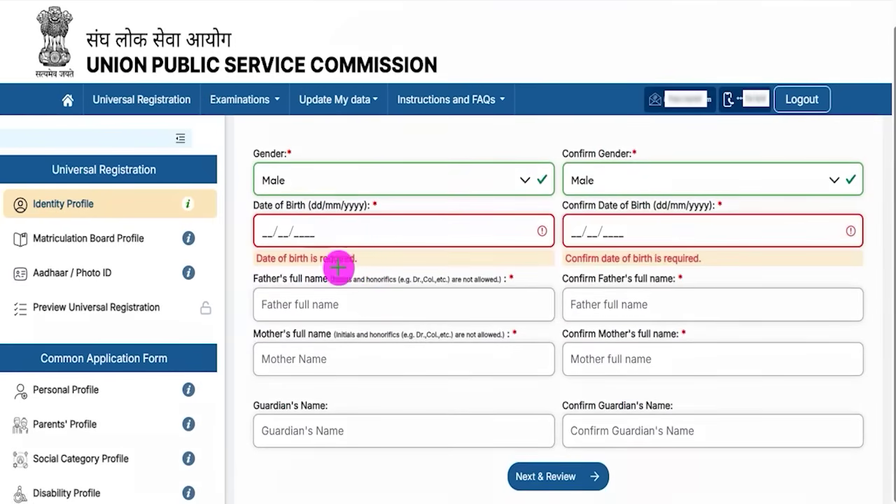
left_click_drag(357, 306, 409, 275)
left_click_drag(653, 307, 689, 286)
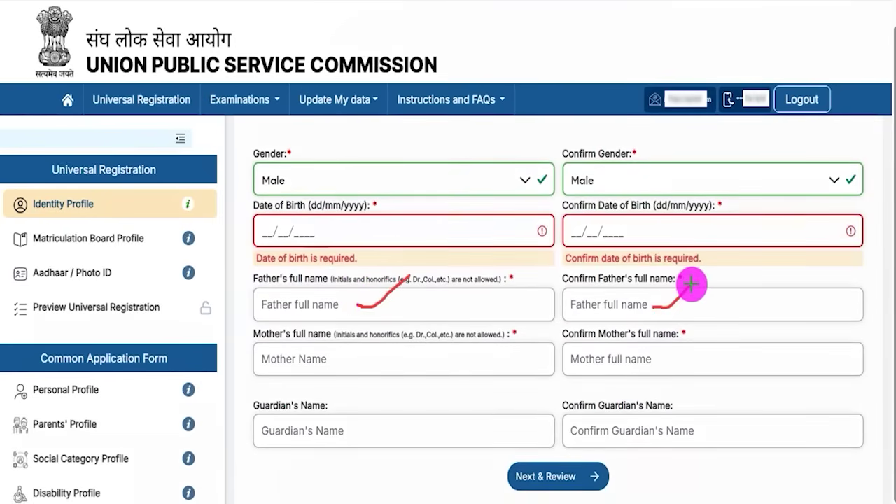
left_click_drag(358, 365, 410, 341)
left_click_drag(676, 361, 730, 329)
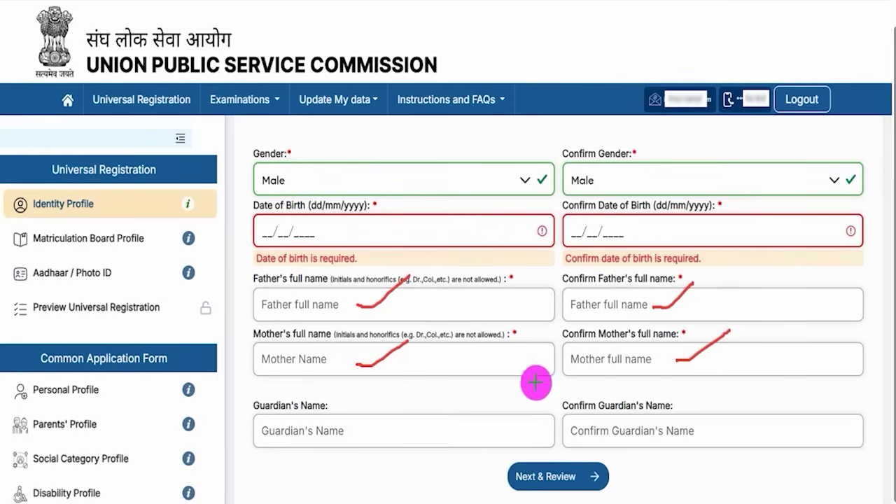
left_click_drag(368, 432, 422, 394)
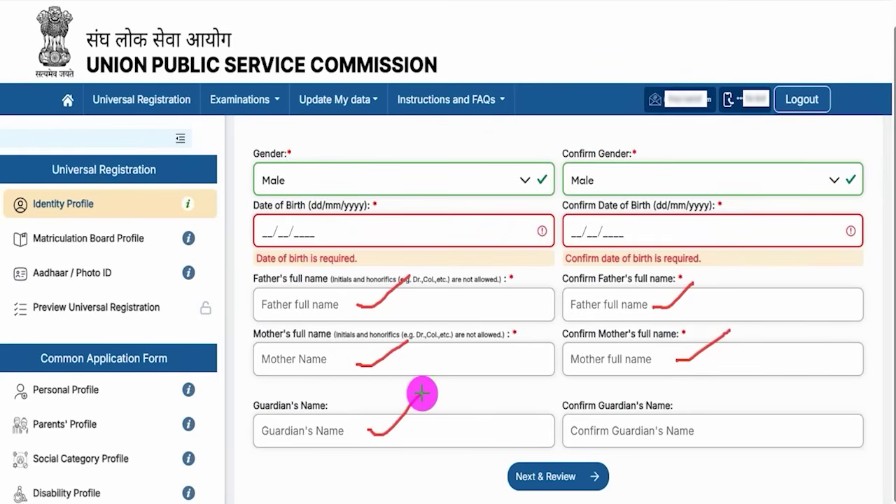
left_click_drag(705, 426, 766, 384)
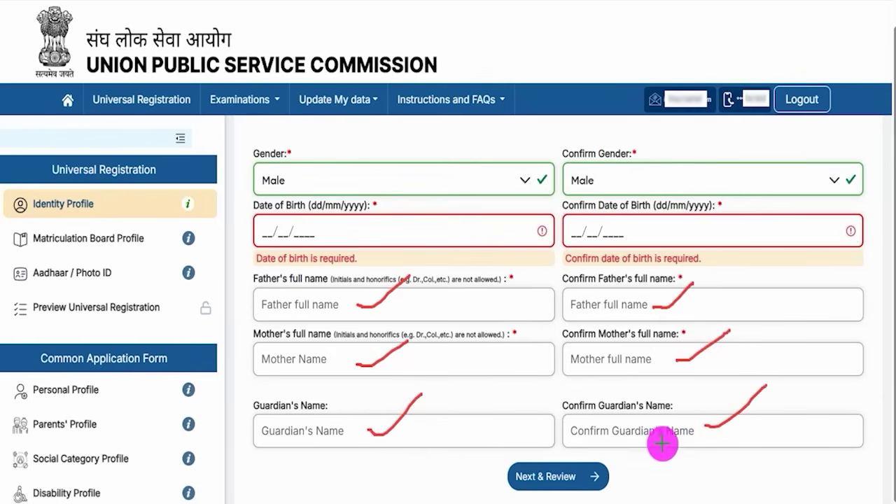
left_click_drag(801, 466, 608, 486)
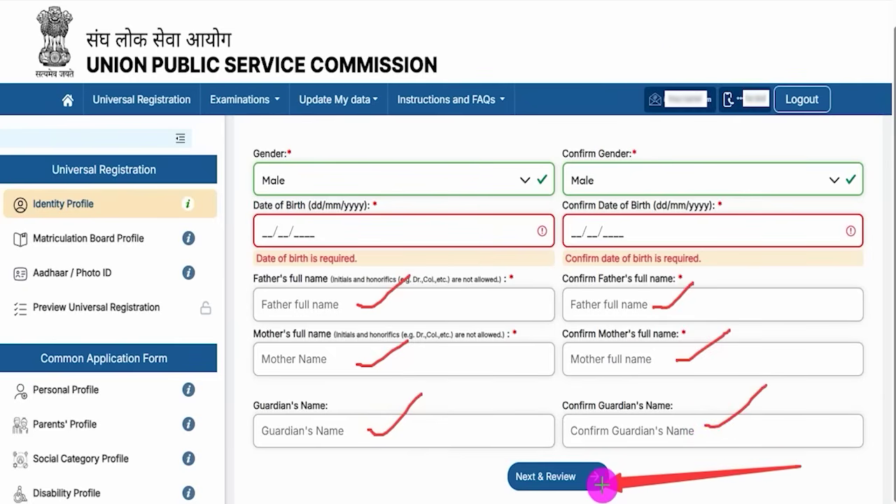
- Review the identity details table and submit the Identity Profile
left_click(598, 480)
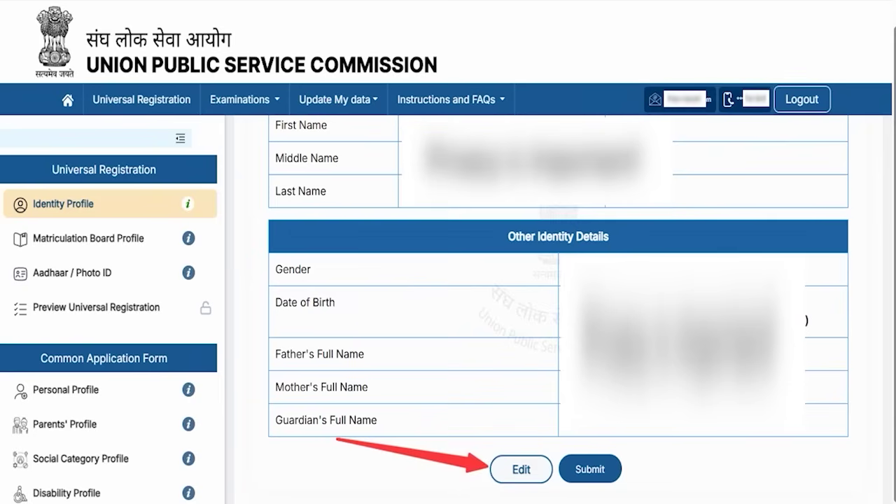
left_click(618, 465)
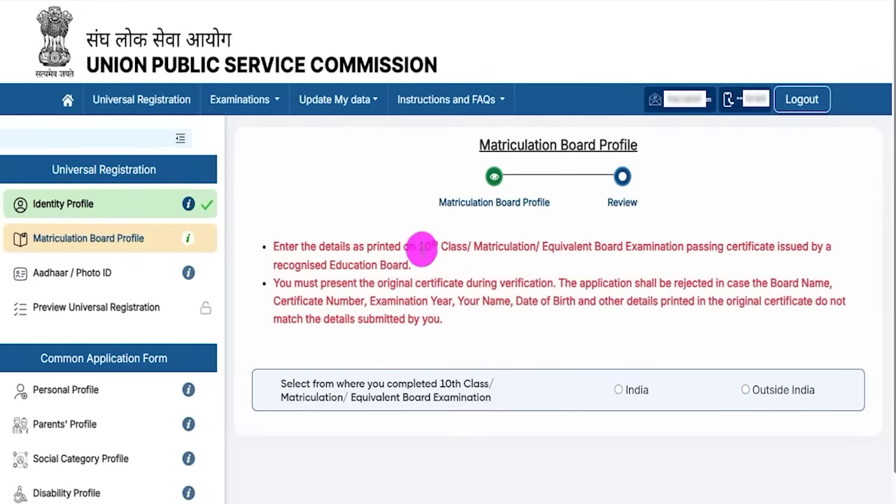
- Select India as where the 10th class was completed
left_click_drag(419, 245, 488, 249)
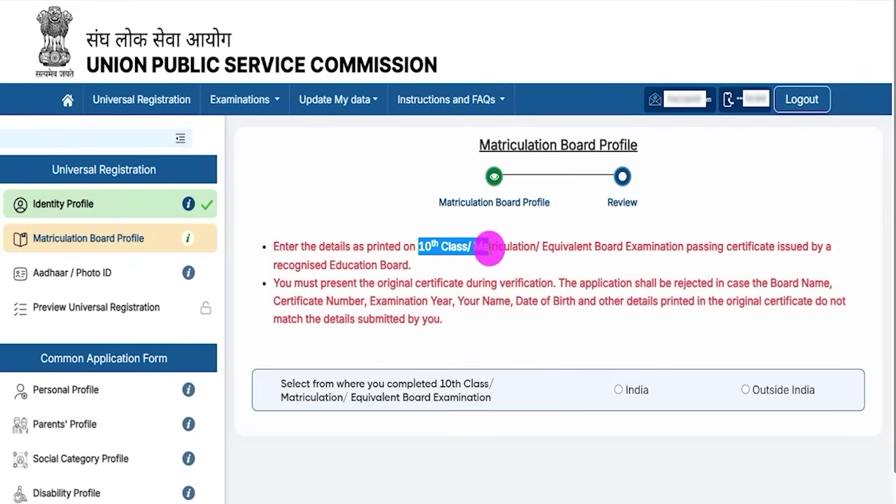
left_click_drag(311, 382, 445, 379)
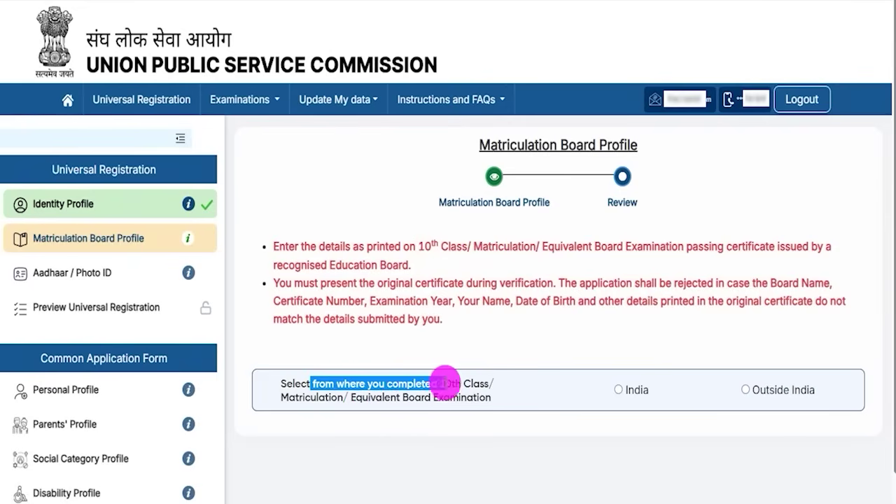
left_click(618, 390)
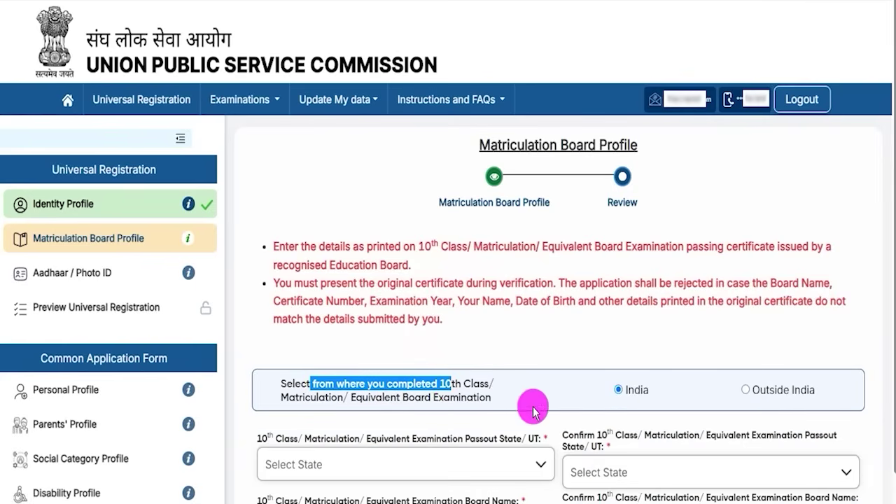
- Set Uttar Pradesh as the passout state in both State dropdowns
scroll(530, 402, "down", 3)
left_click_drag(258, 225, 512, 222)
left_click(488, 226)
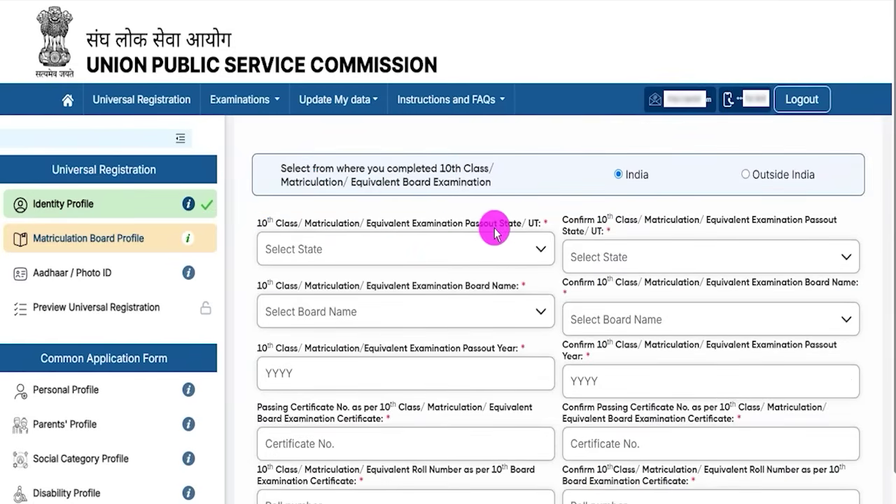
left_click(410, 251)
scroll(390, 340, "down", 10)
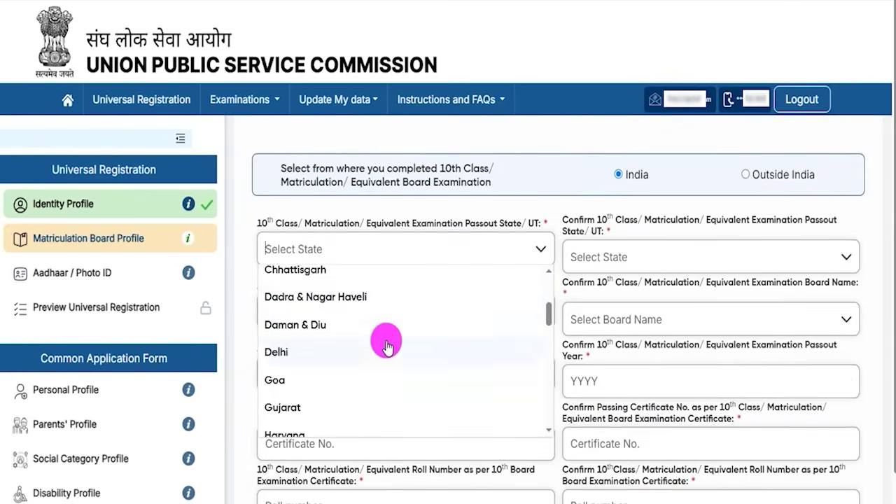
left_click(309, 369)
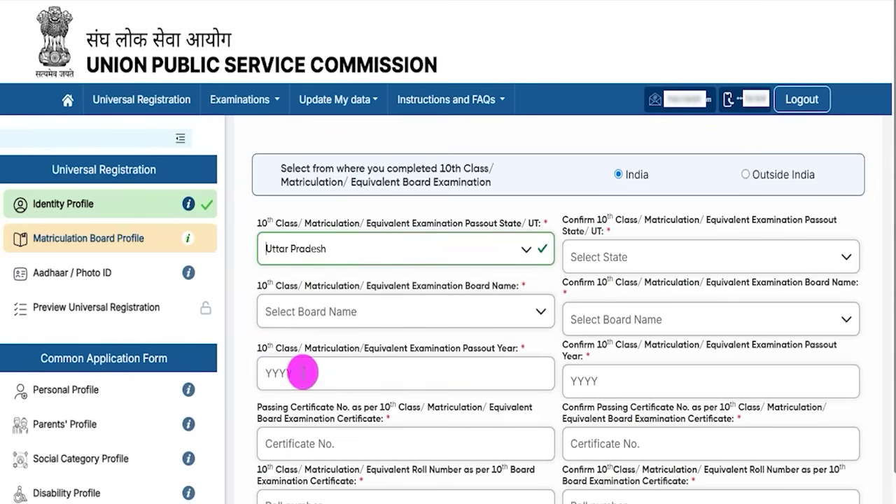
left_click(639, 253)
scroll(632, 355, "down", 1)
scroll(632, 356, "down", 10)
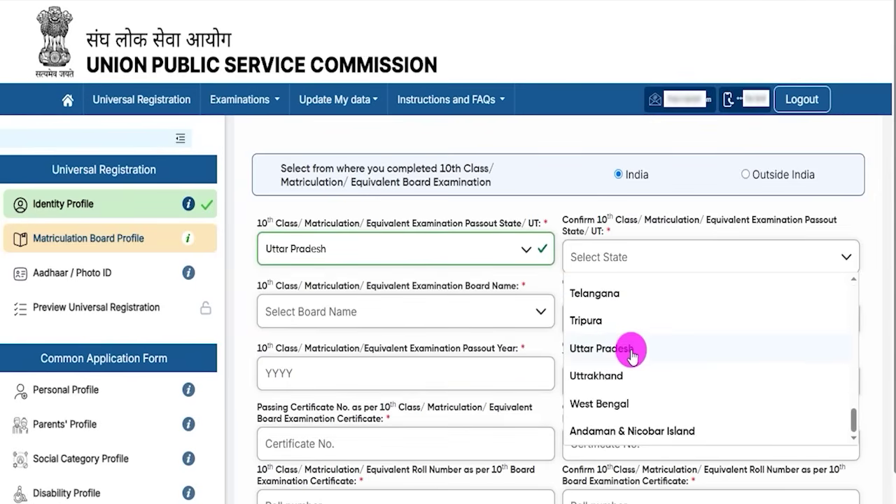
left_click(607, 357)
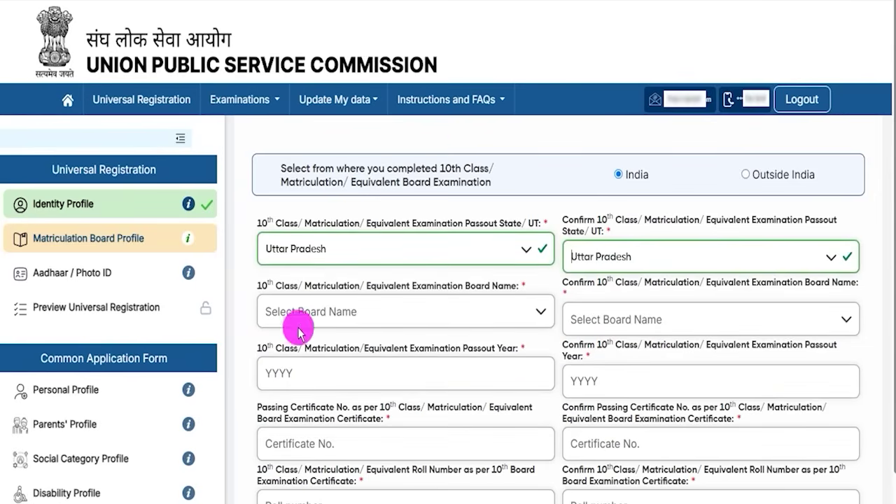
- Choose Central Board of Secondary Education in both Board dropdowns
left_click_drag(275, 290, 465, 287)
left_click(432, 309)
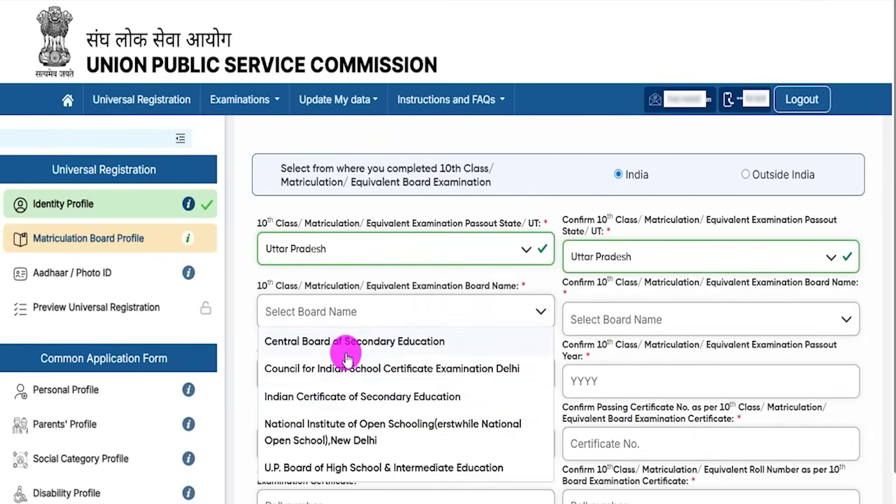
left_click(347, 341)
left_click(617, 322)
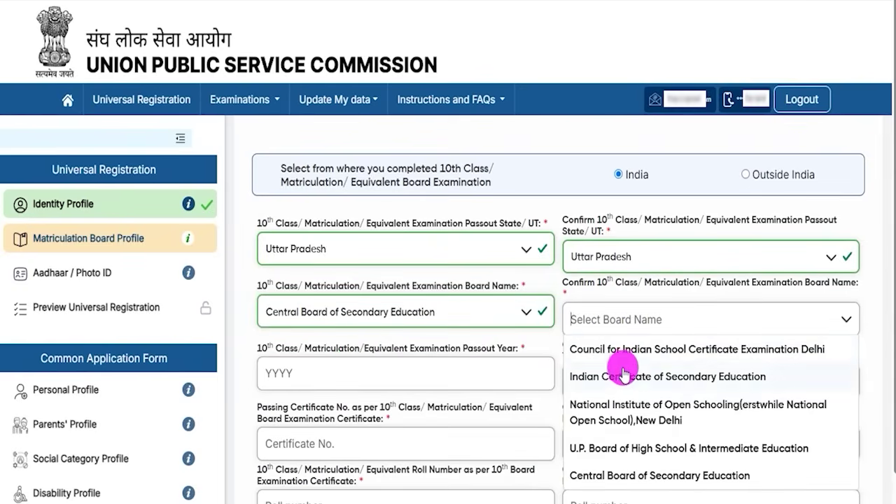
left_click(616, 476)
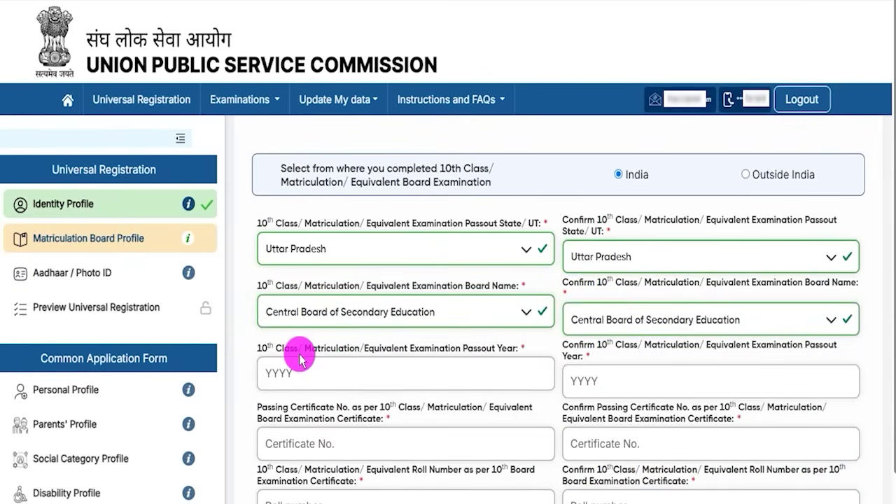
- Go through the passout year and passing certificate number fields and their confirmations
left_click(291, 375)
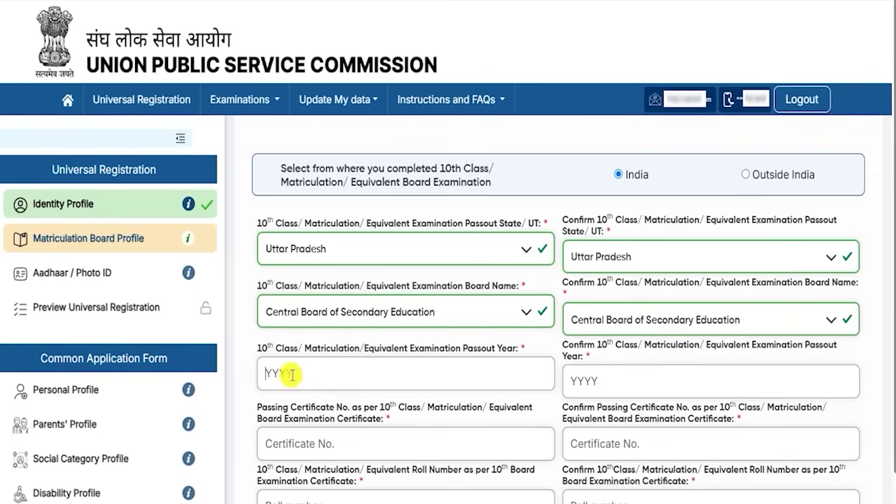
double_click(578, 345)
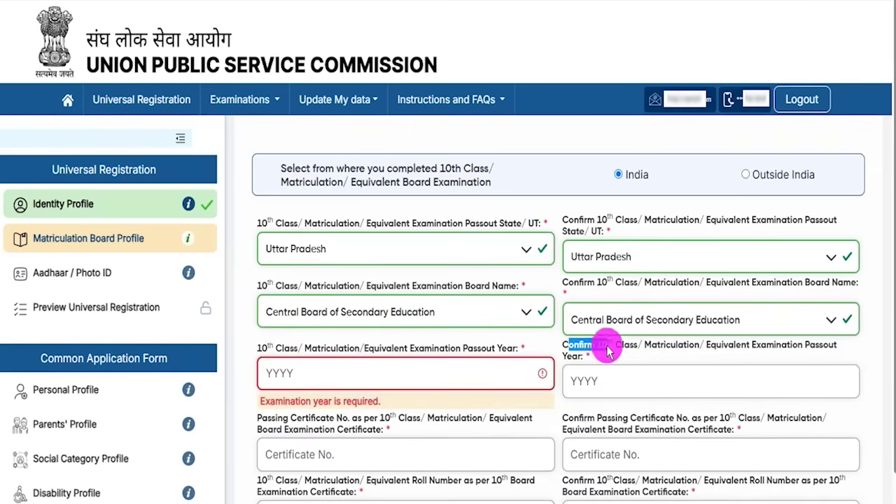
left_click(606, 382)
scroll(381, 368, "down", 2)
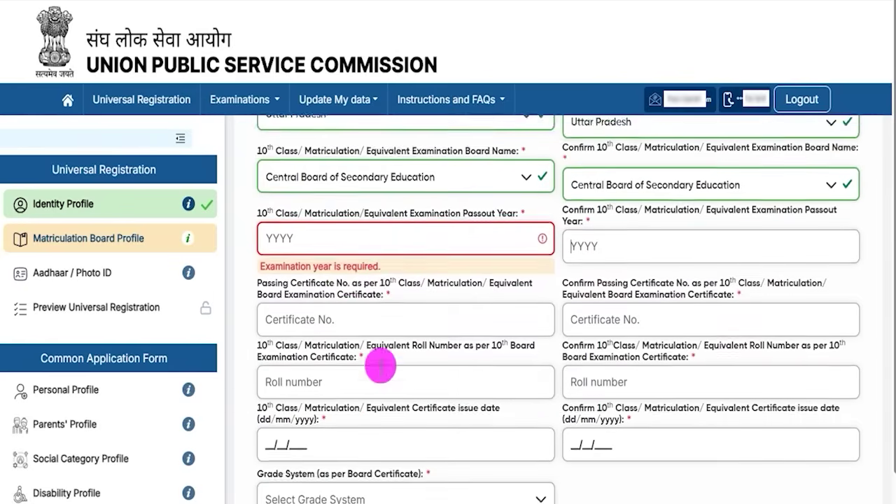
left_click_drag(283, 259, 344, 261)
left_click_drag(258, 283, 367, 285)
left_click(351, 310)
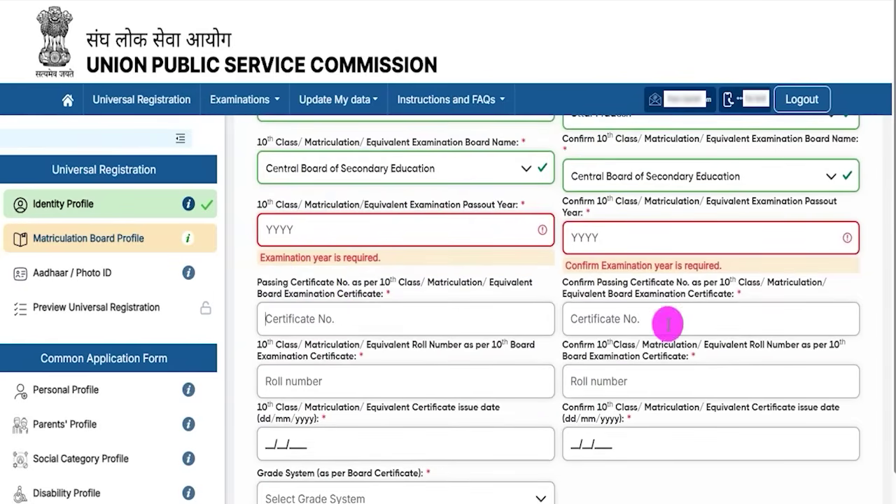
left_click(668, 322)
scroll(669, 323, "down", 3)
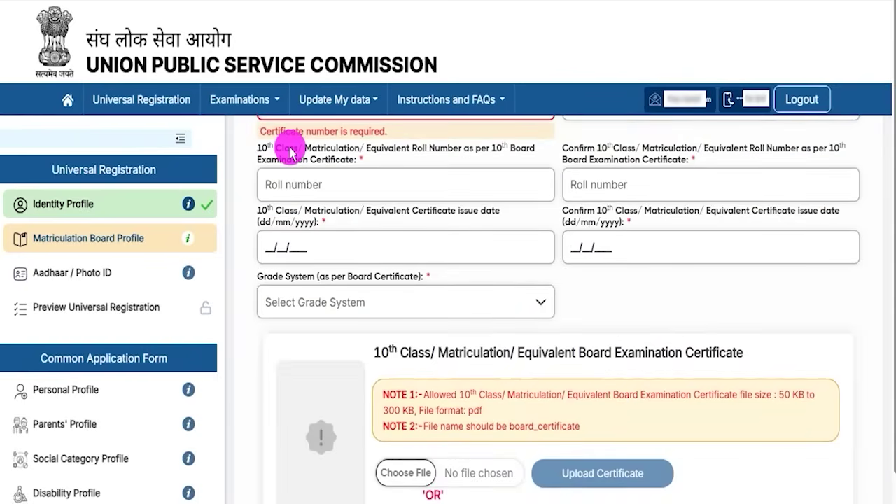
- Go through the roll number and certificate issue date fields, then open the Grade System list
left_click_drag(258, 148, 451, 149)
left_click(441, 153)
left_click(332, 182)
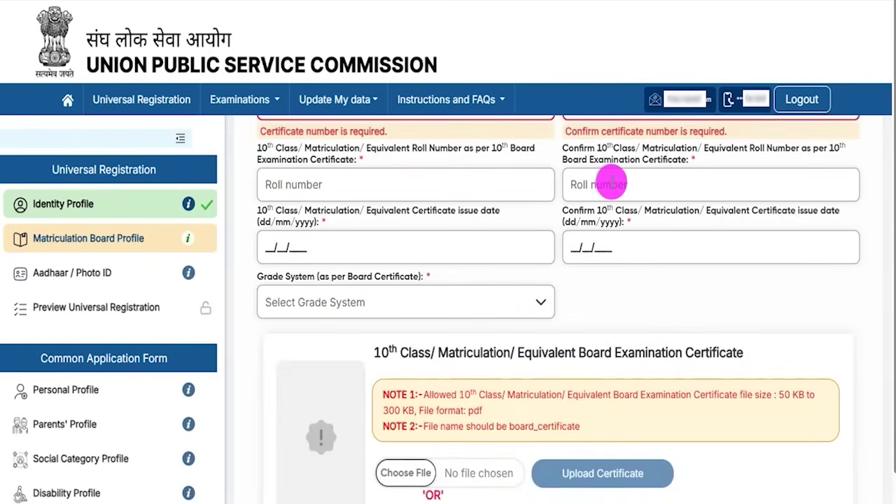
left_click(611, 183)
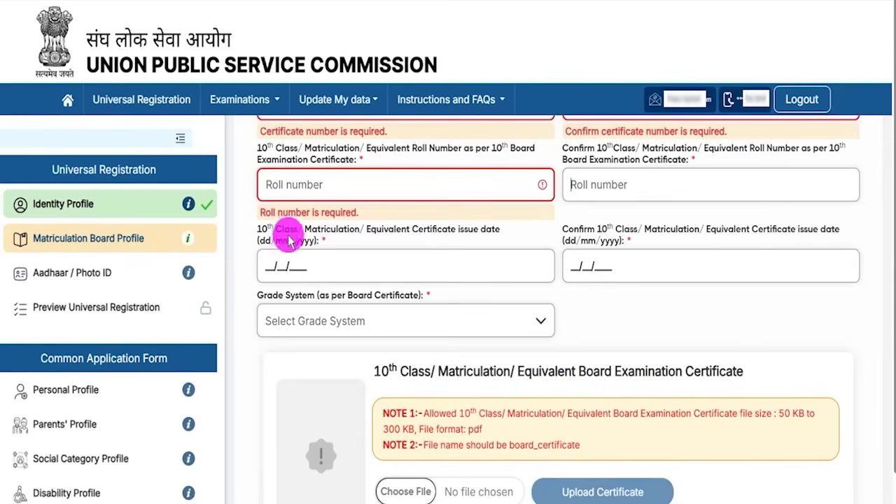
left_click_drag(289, 236, 350, 226)
left_click(350, 229)
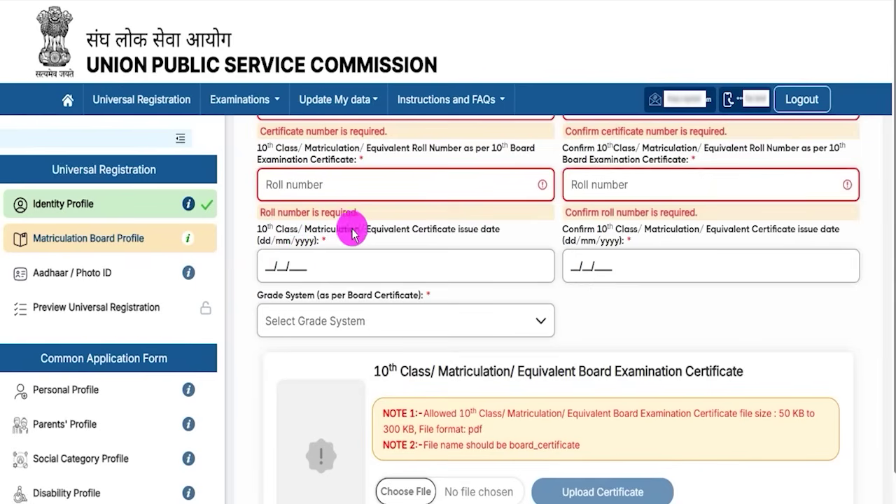
left_click(279, 268)
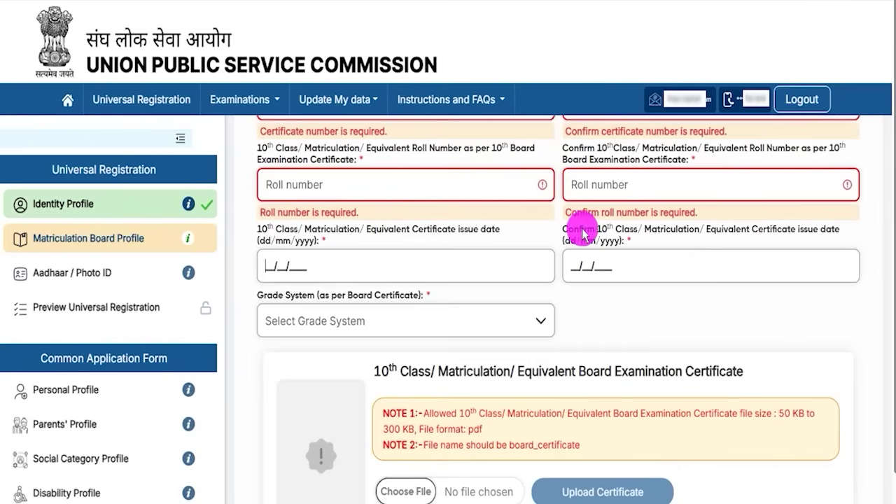
left_click(599, 245)
left_click(600, 265)
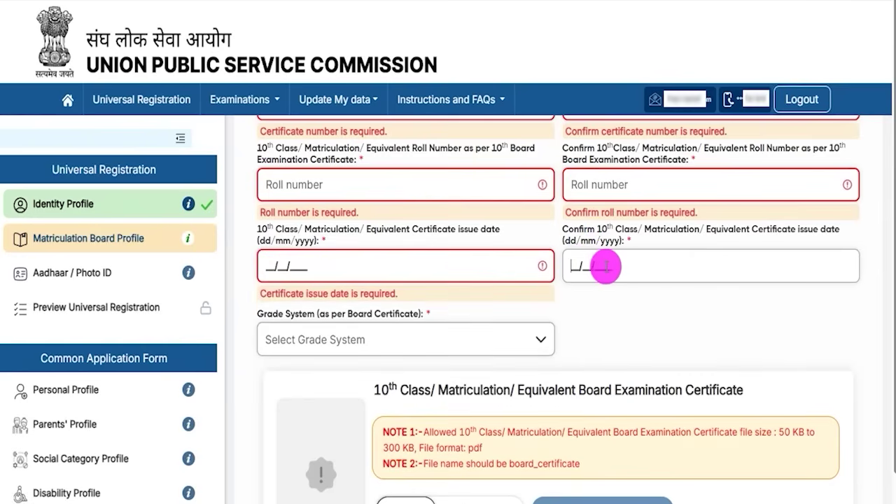
left_click(344, 347)
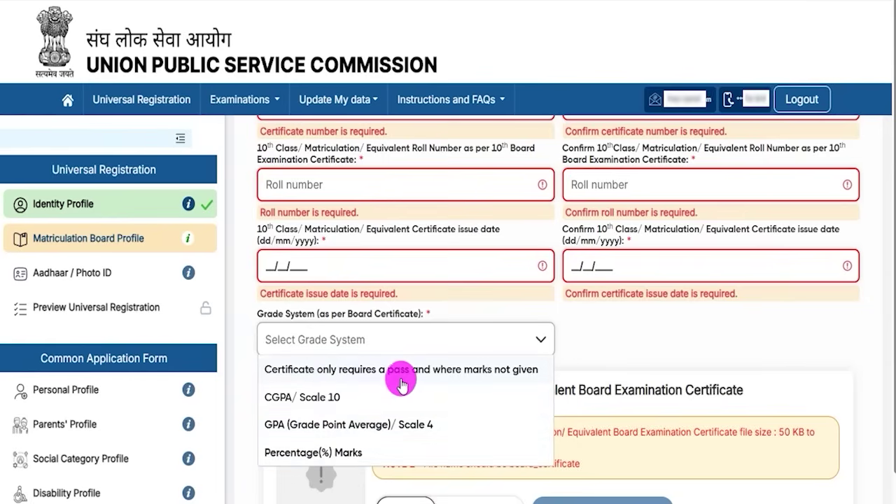
- Choose Percentage(%) Marks as the grade system and enter 60.00 as the percentage of marks
left_click(334, 455)
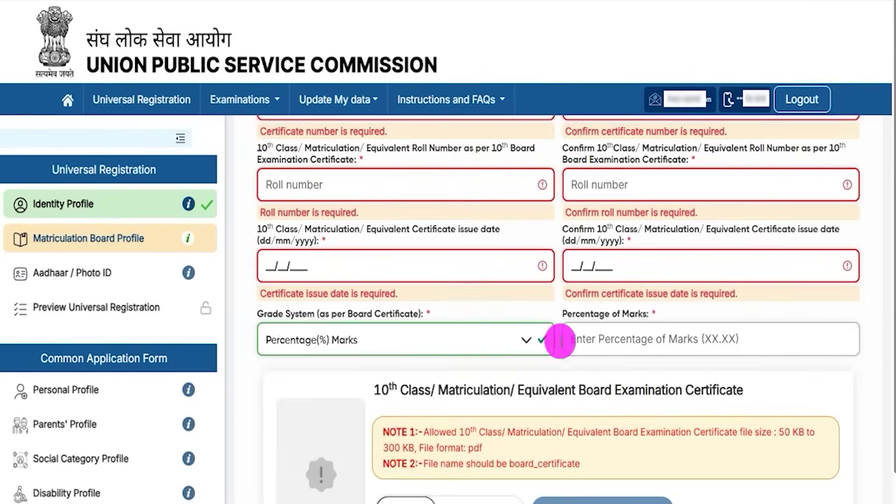
left_click(590, 339)
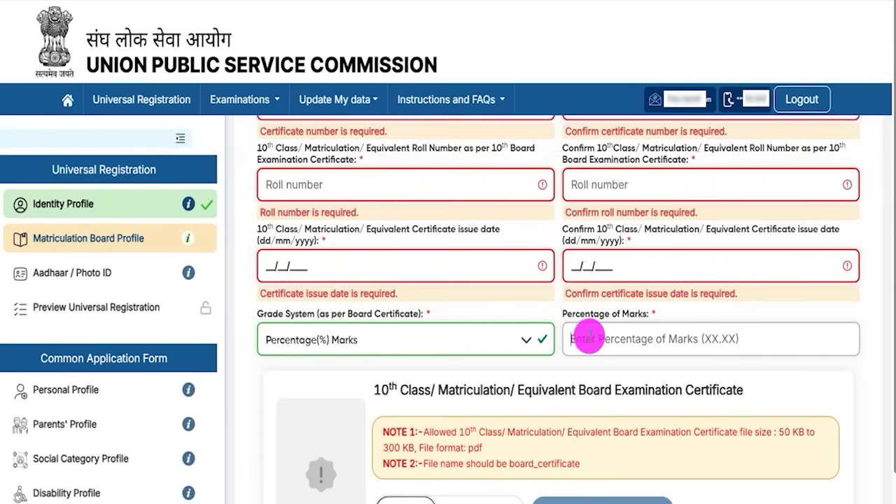
type("60.00")
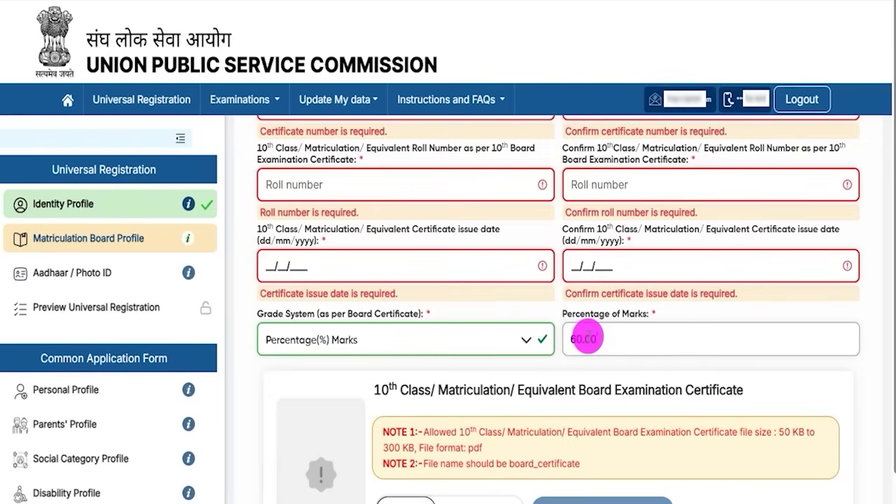
left_click(444, 382)
scroll(469, 361, "down", 2)
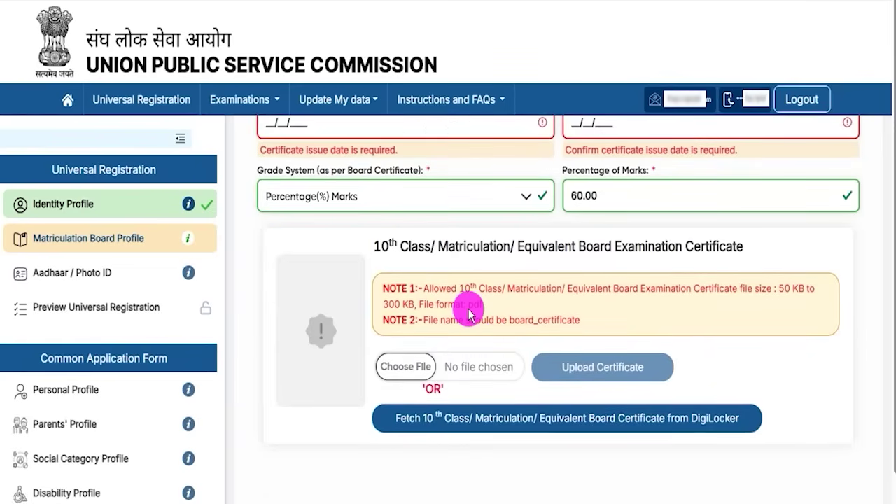
- Go over the certificate upload notes: 300 KB maximum size and file name board_certificate
double_click(783, 288)
left_click_drag(389, 304, 401, 304)
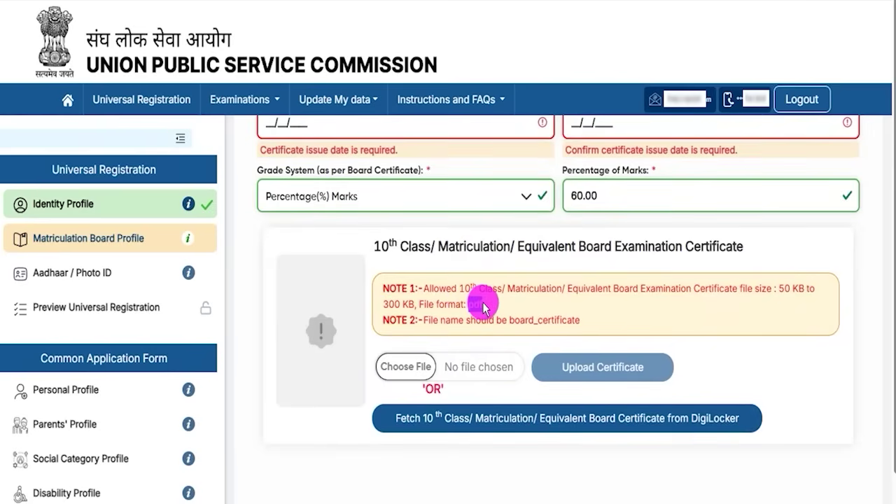
left_click(512, 324)
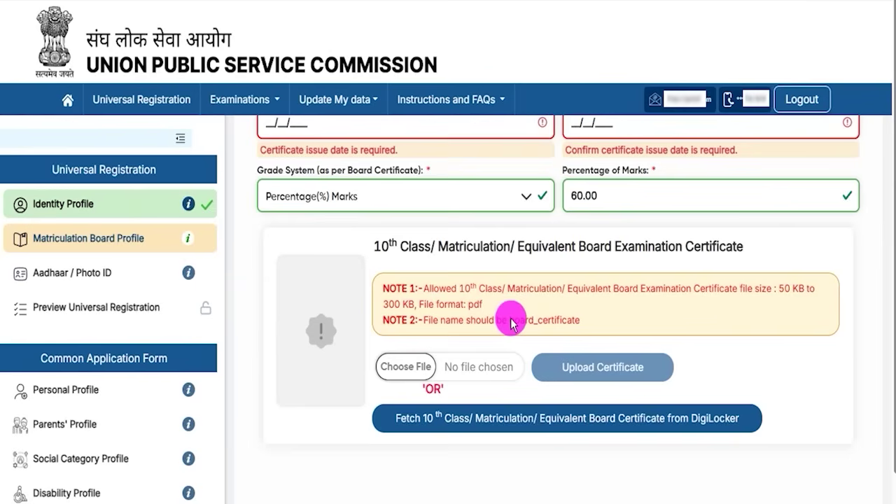
left_click_drag(512, 324, 582, 323)
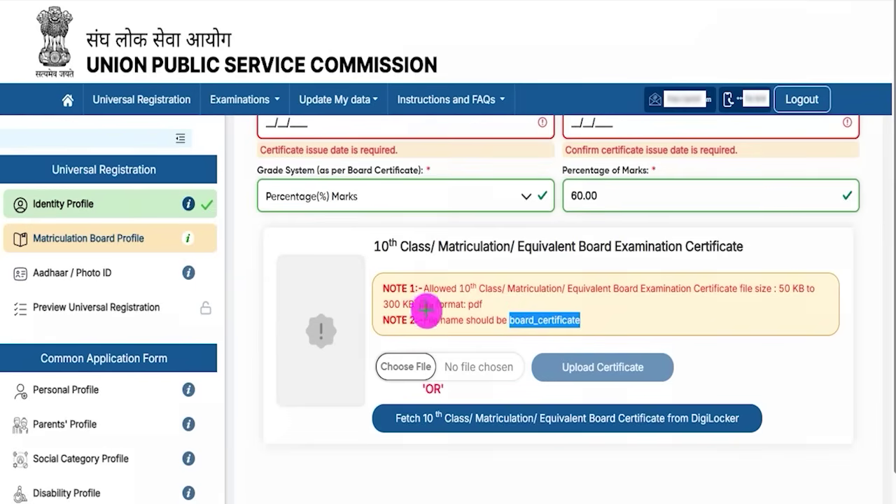
left_click_drag(424, 359, 460, 337)
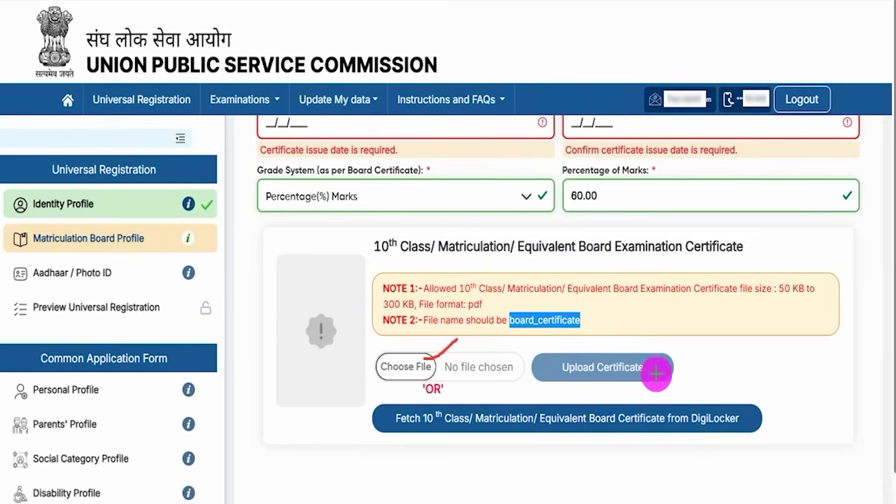
- Tick the declaration that the matriculation information is true and correct
left_click_drag(654, 367, 681, 343)
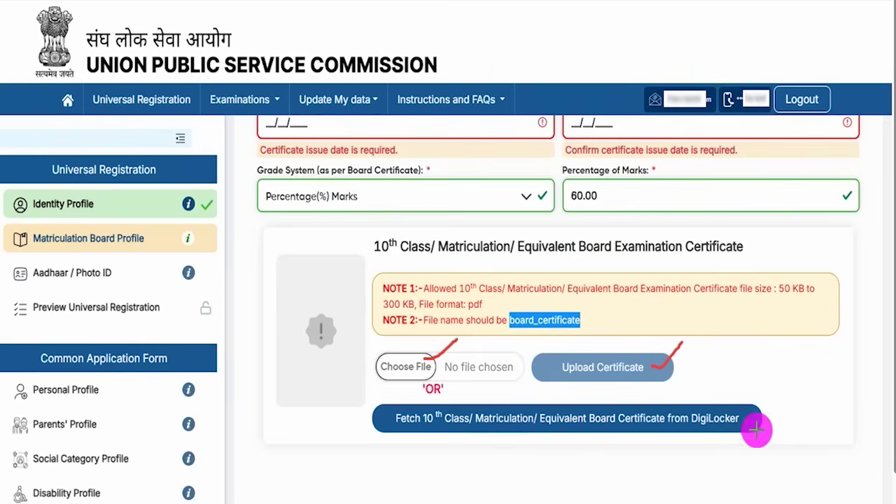
left_click_drag(748, 424, 785, 405)
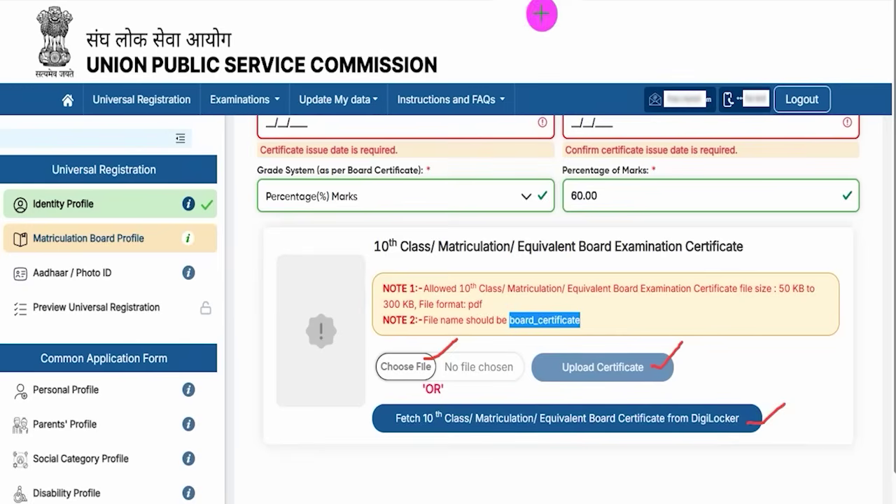
scroll(530, 390, "down", 2)
left_click(279, 435)
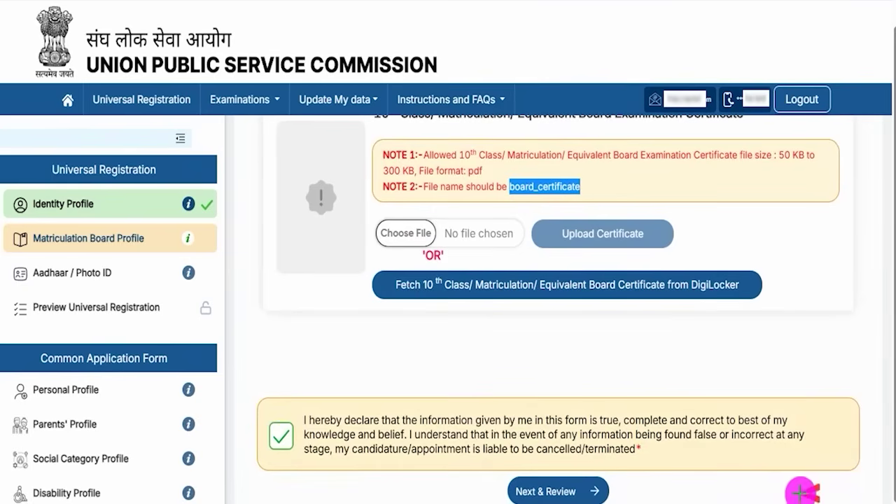
- Review the matriculation details, showing 90.00 percentage marks, and submit the Matriculation Board Profile
left_click(606, 491)
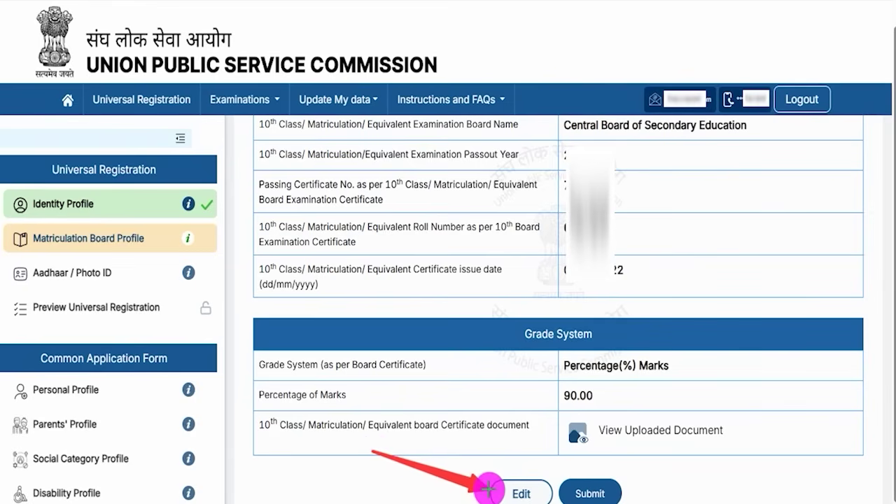
left_click(615, 485)
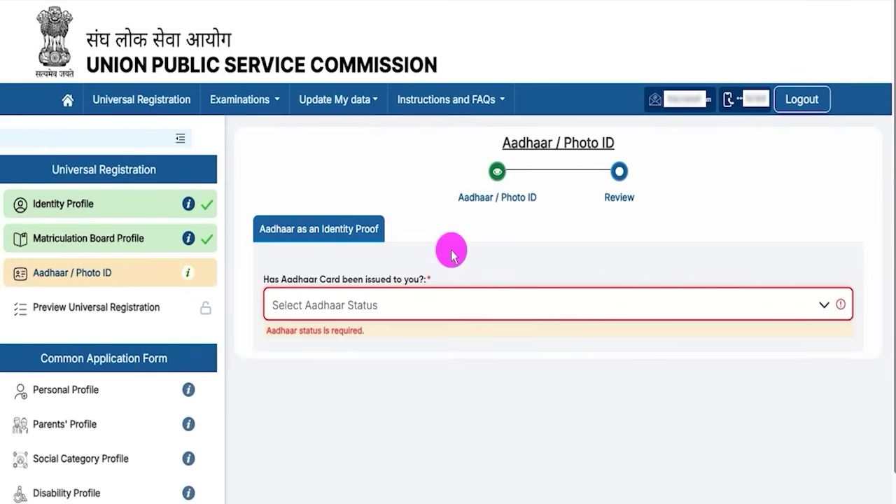
- Answer Yes to Aadhaar card issued and give consent for Aadhaar authentication
left_click(413, 306)
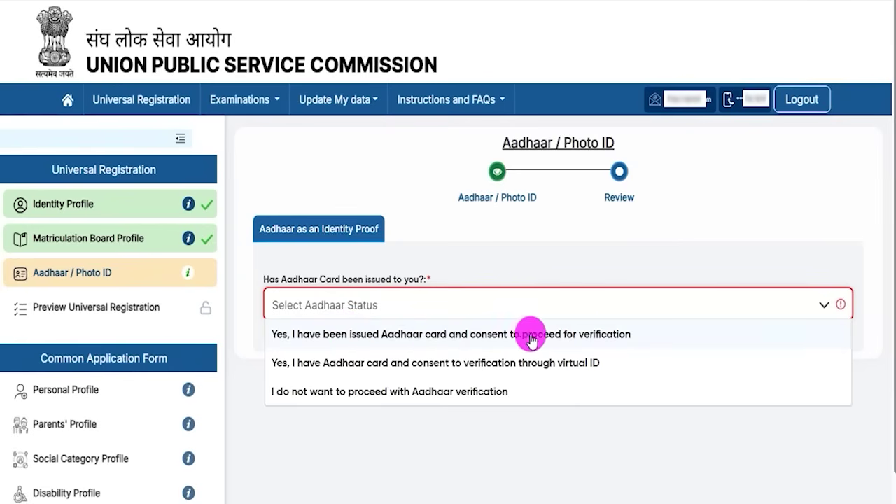
left_click(599, 336)
left_click(275, 411)
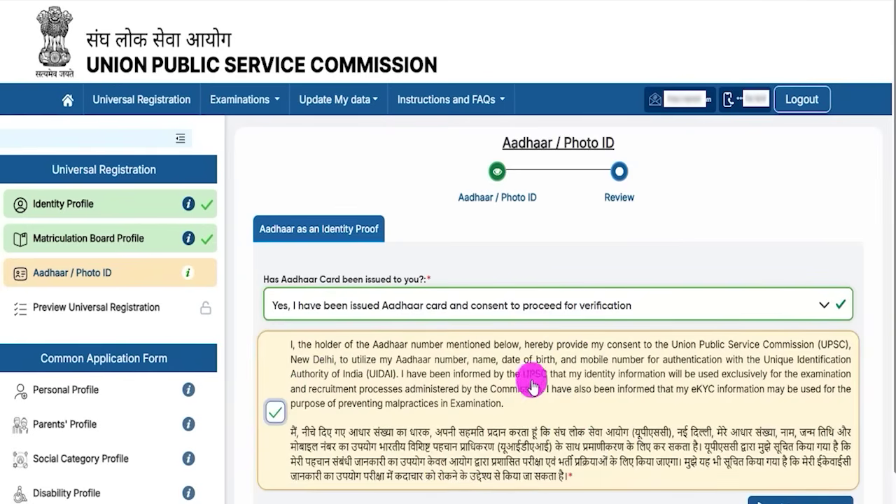
scroll(527, 389, "down", 3)
- Go to the Aadhaar number and CAPTCHA fields, then bring the Aadhaar status choices back up
left_click(290, 355)
scroll(341, 371, "down", 1)
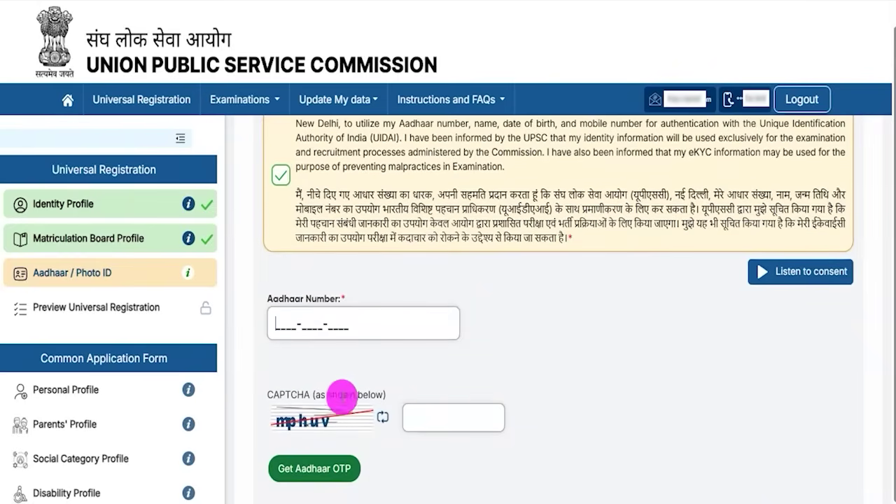
left_click(441, 428)
scroll(505, 392, "down", 1)
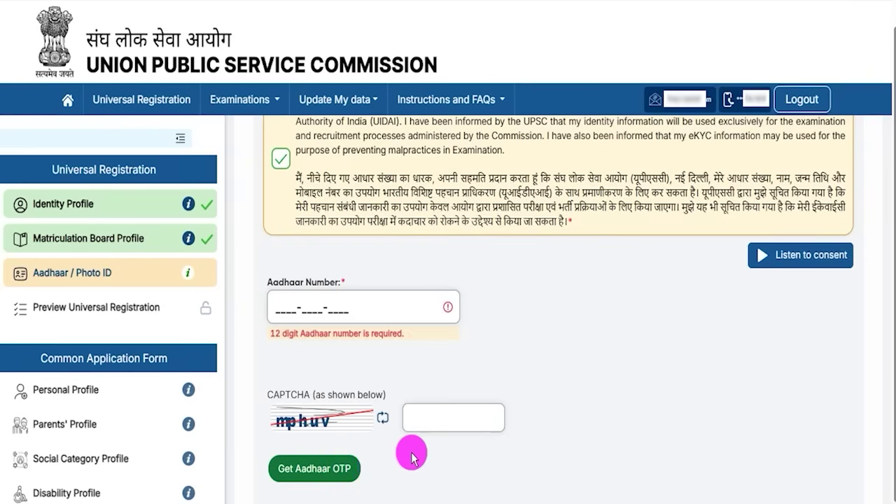
scroll(412, 457, "up", 3)
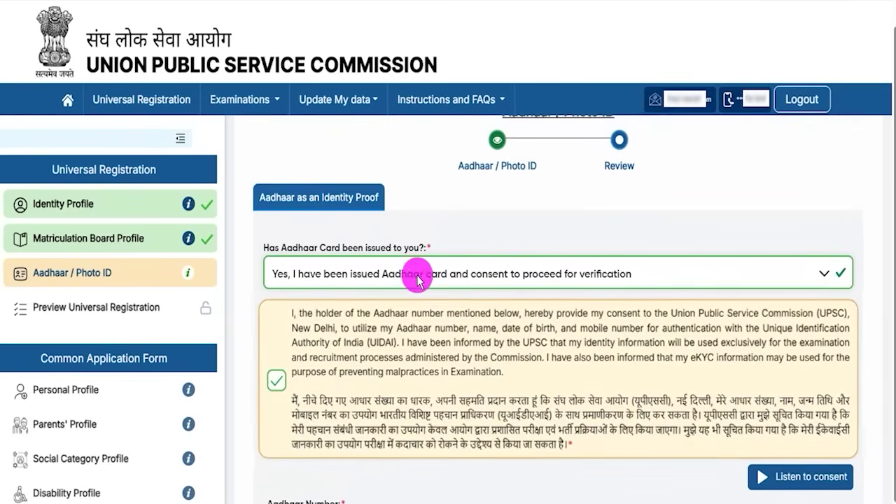
left_click(396, 283)
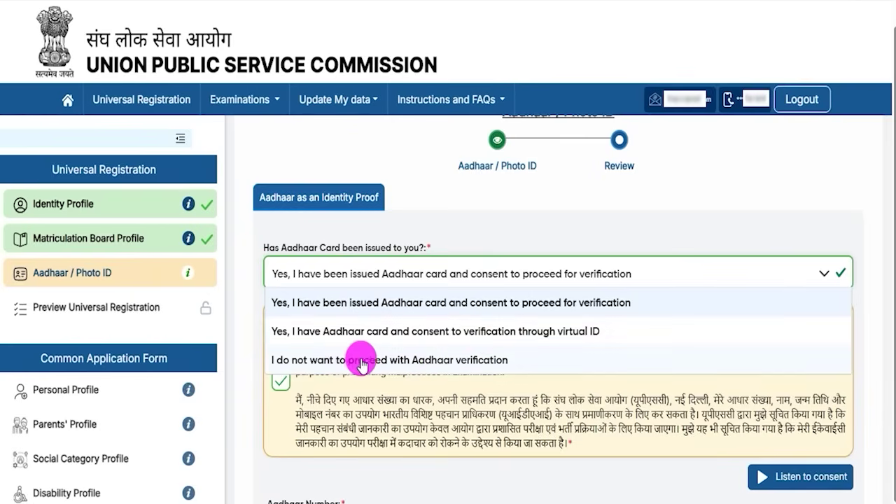
- Opt out of Aadhaar verification and set the identity card to Valid PAN Card
left_click(422, 361)
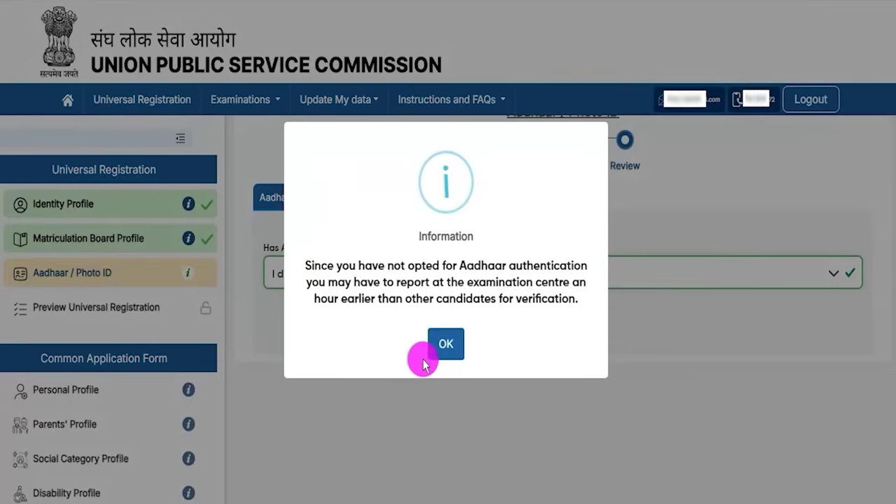
left_click(452, 345)
left_click(550, 329)
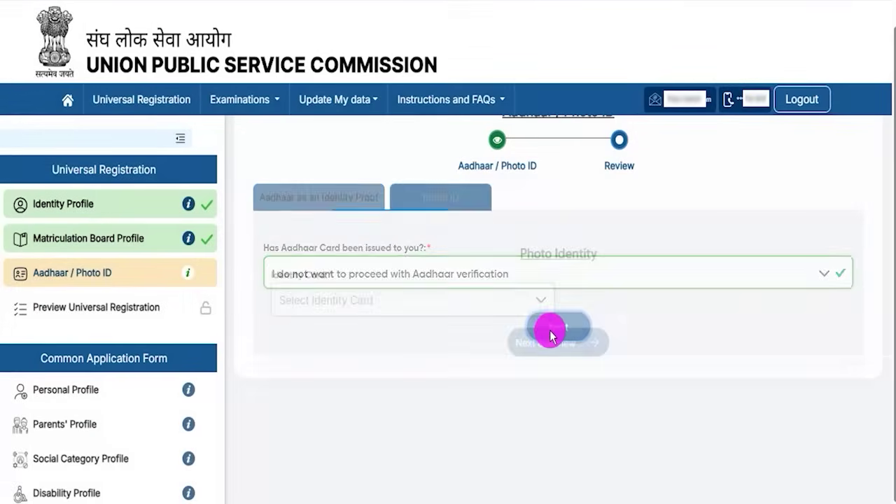
left_click(349, 304)
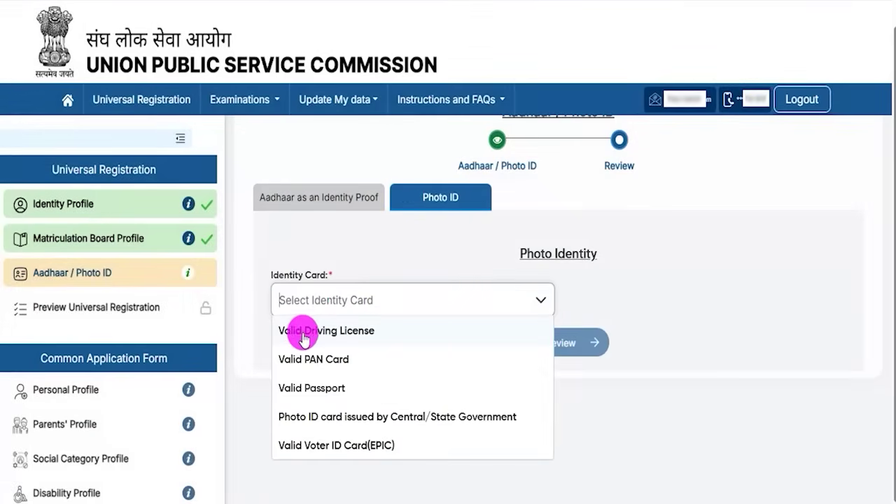
left_click(335, 361)
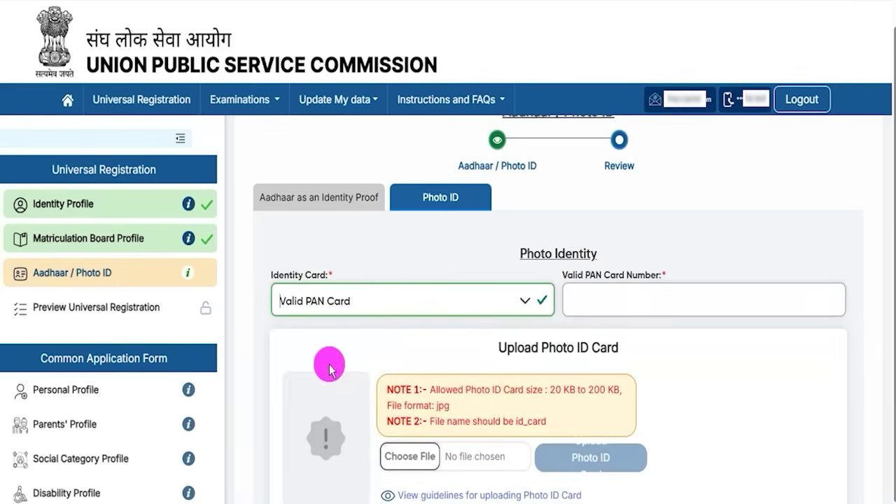
left_click(590, 300)
- Go over the photo ID upload rules: 20 to 200 KB, jpg format, file name id_card
scroll(707, 378, "down", 3)
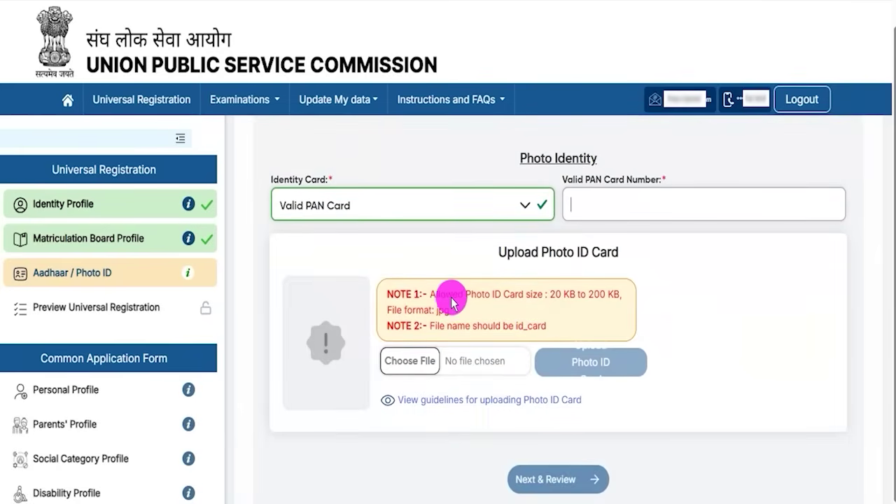
left_click_drag(387, 295, 503, 303)
left_click_drag(556, 310, 586, 310)
left_click_drag(417, 327, 432, 327)
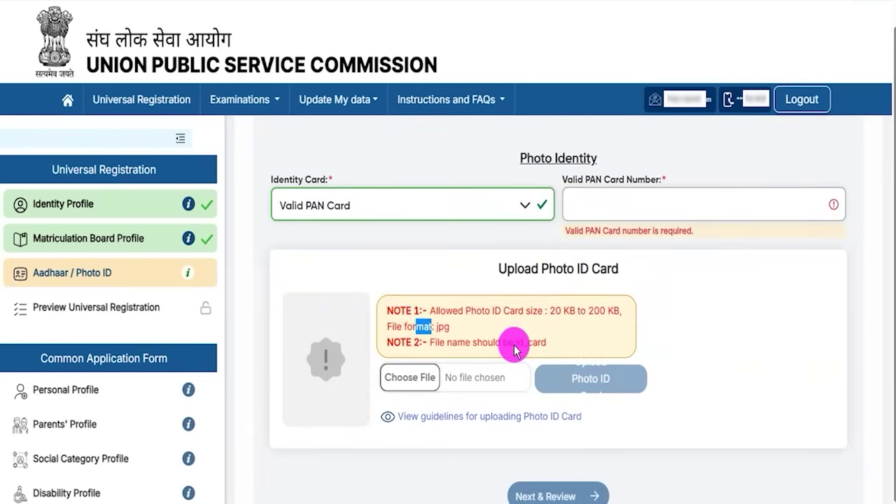
left_click_drag(516, 348, 538, 346)
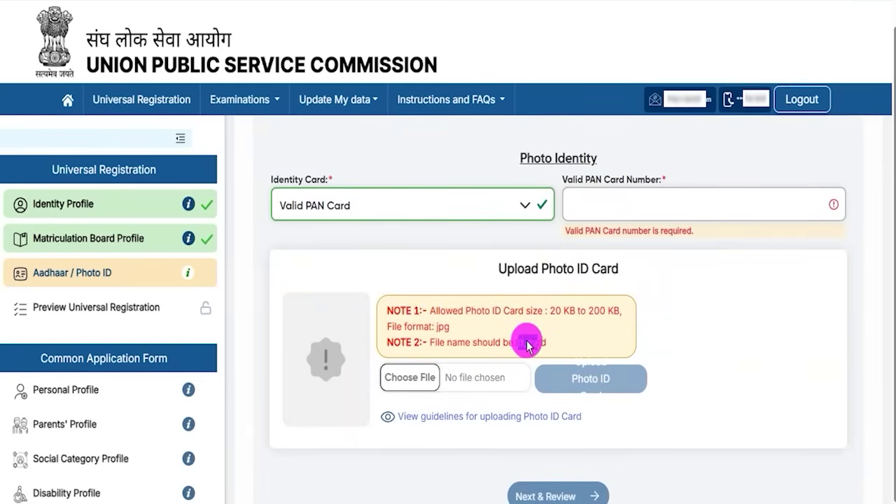
left_click_drag(436, 327, 453, 332)
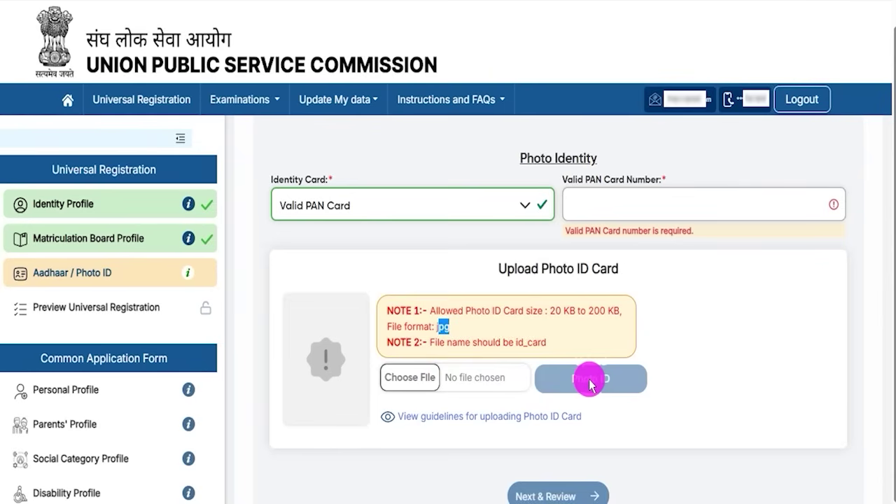
scroll(561, 378, "up", 2)
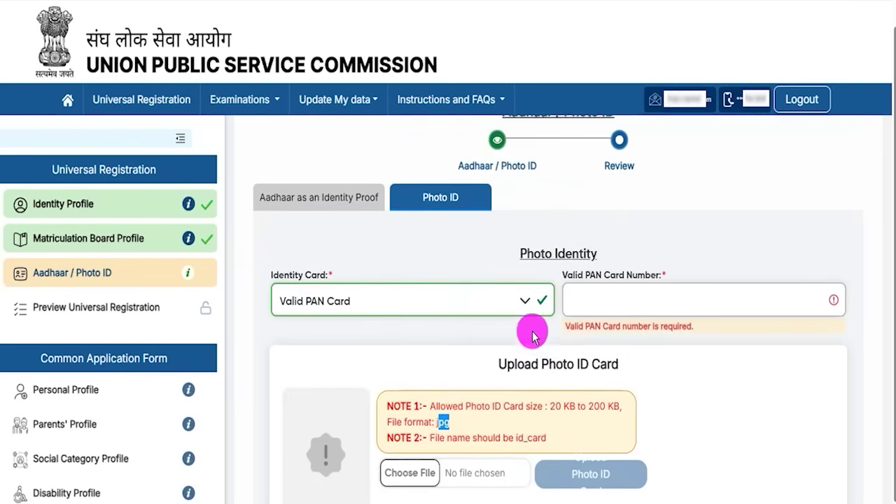
- Move between the Aadhaar question and the photo identity details to check the photo ID upload section
left_click(355, 200)
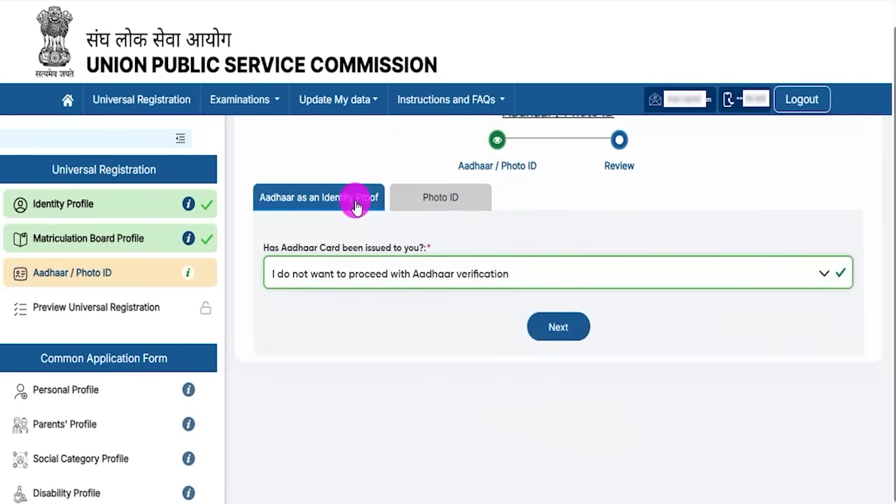
scroll(399, 296, "up", 1)
left_click(428, 236)
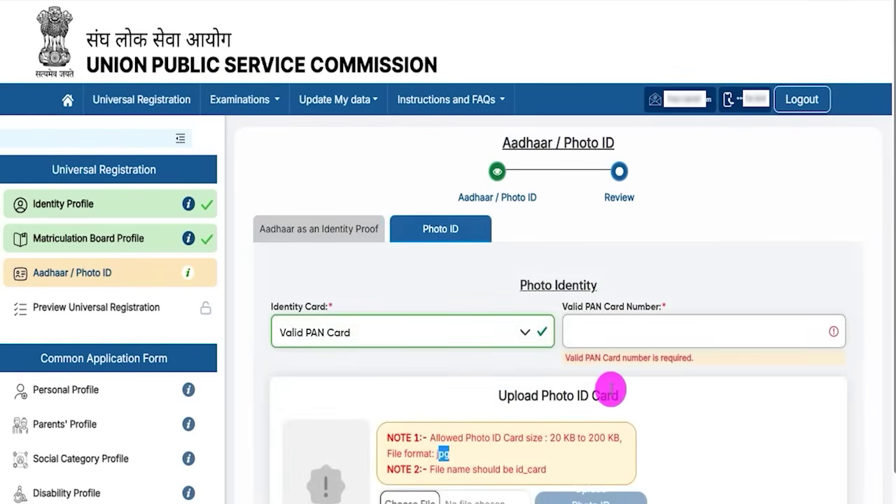
scroll(610, 395, "down", 2)
scroll(612, 394, "up", 2)
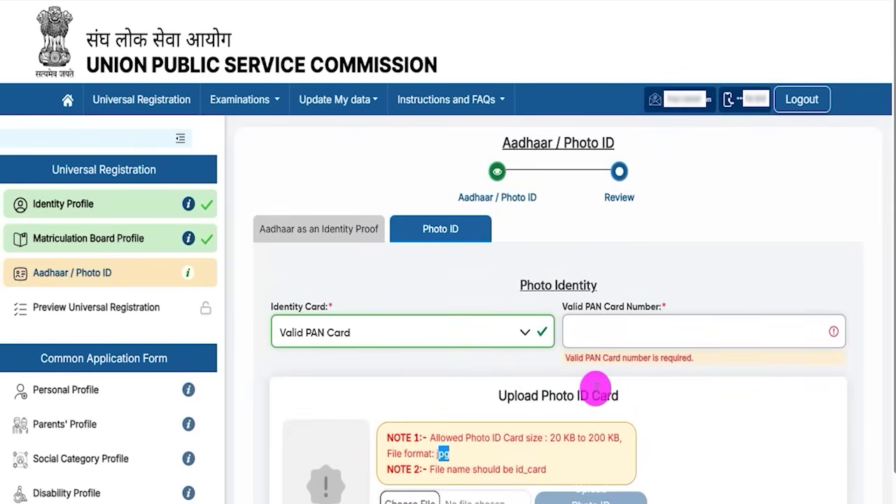
left_click_drag(508, 396, 606, 396)
- Choose to consent to Aadhaar verification, fill in the CAPTCHA, and request the Aadhaar OTP
left_click(345, 238)
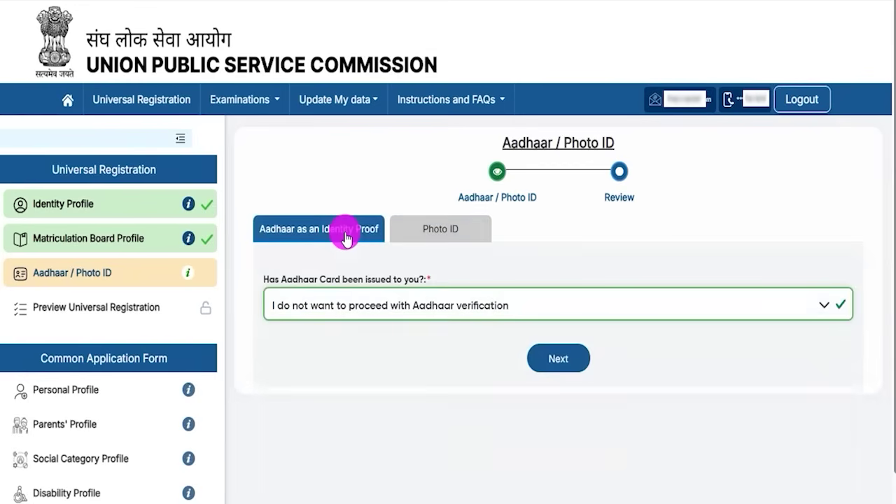
left_click(406, 306)
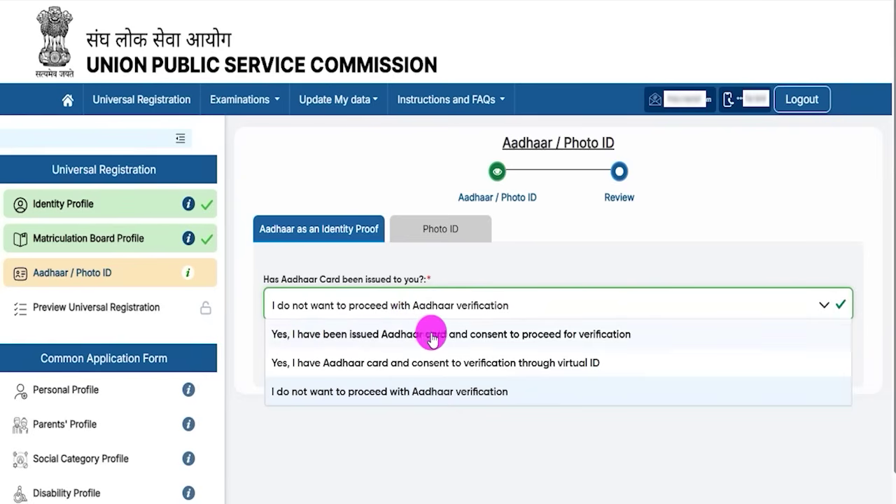
left_click(567, 335)
scroll(402, 329, "down", 2)
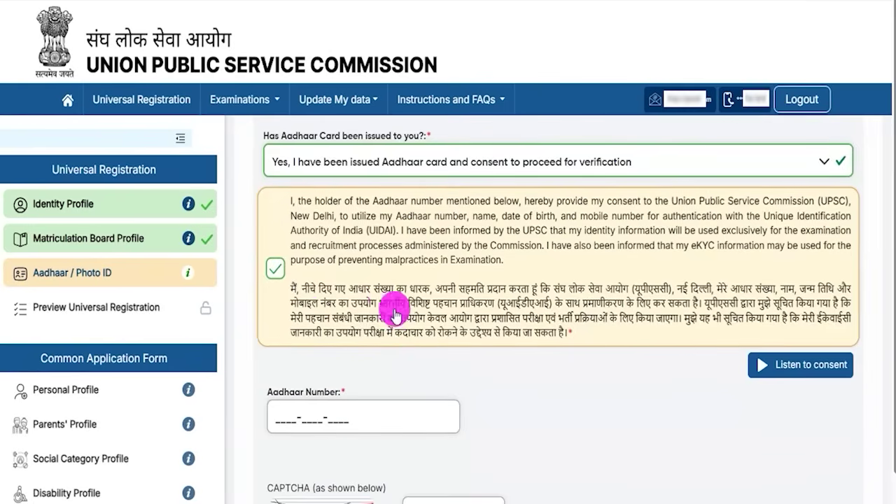
scroll(420, 310, "down", 2)
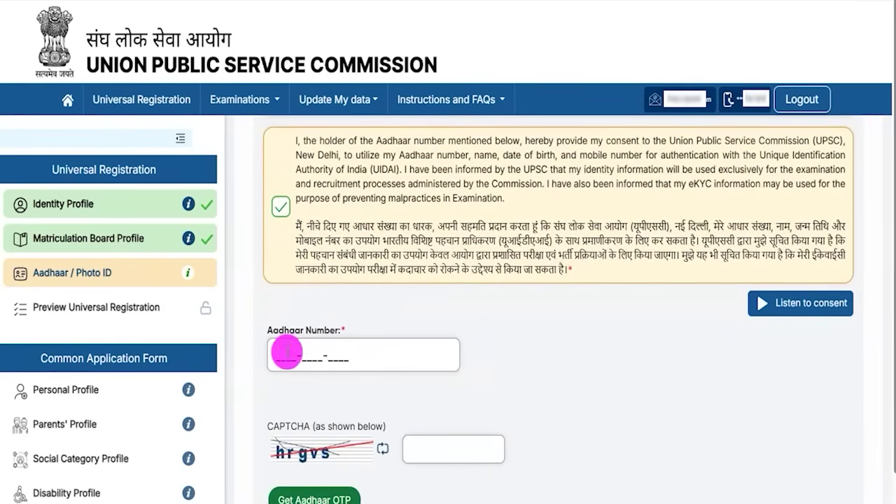
scroll(392, 363, "down", 1)
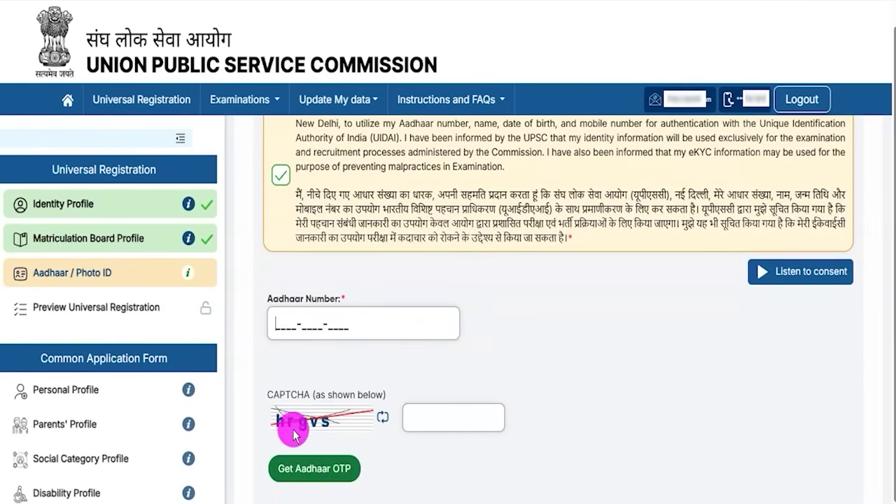
left_click(413, 421)
scroll(430, 430, "down", 1)
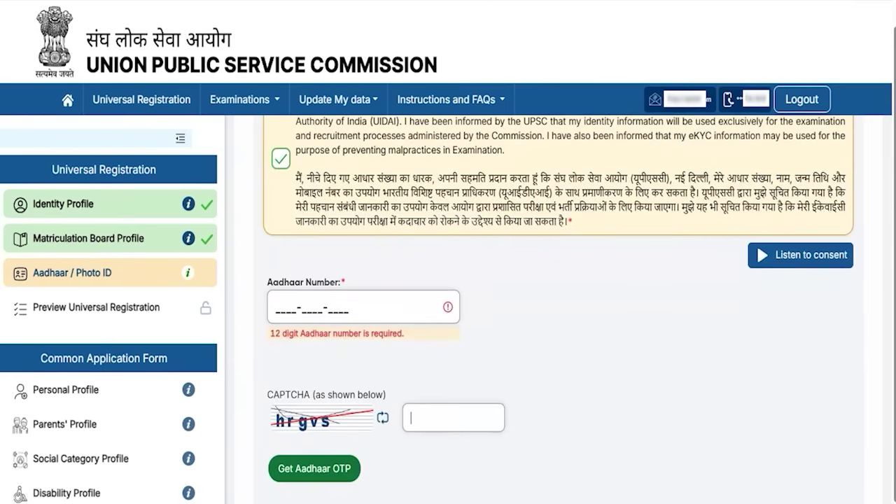
left_click_drag(560, 460, 368, 469)
left_click(354, 468)
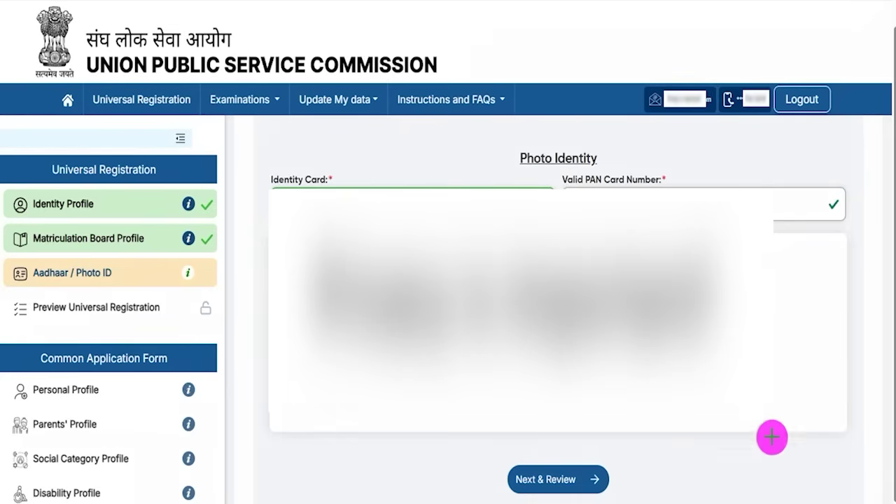
- Review and submit the Aadhaar / Photo ID details, then lock and submit the Universal Registration
left_click(605, 479)
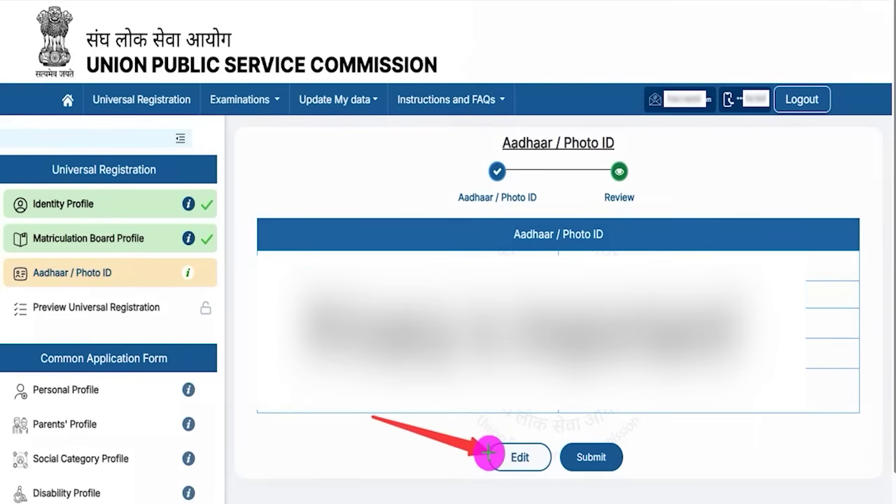
left_click(619, 453)
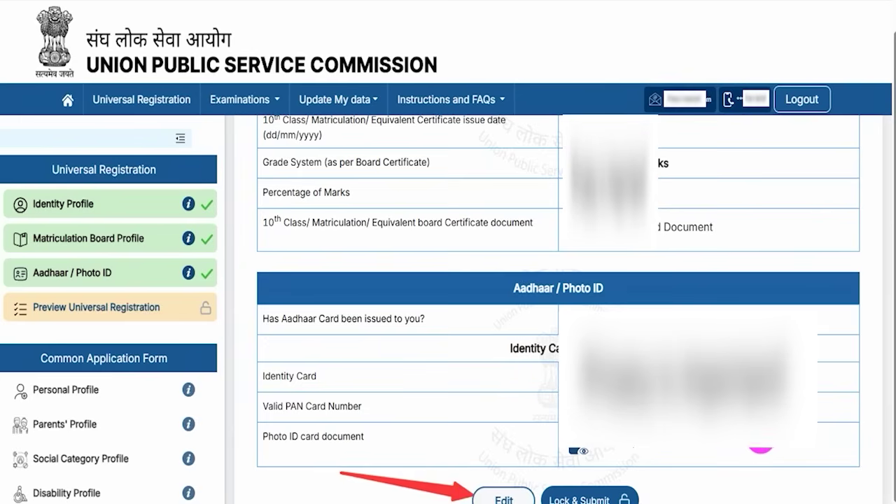
left_click(632, 493)
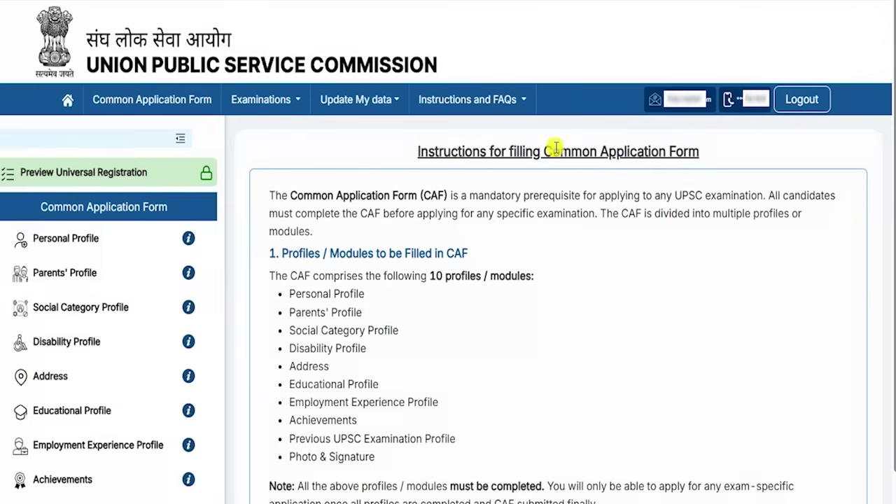
- Read through the Common Application Form instructions and proceed to the Personal Profile form
left_click_drag(553, 149, 665, 151)
left_click_drag(435, 150, 623, 151)
scroll(423, 277, "down", 10)
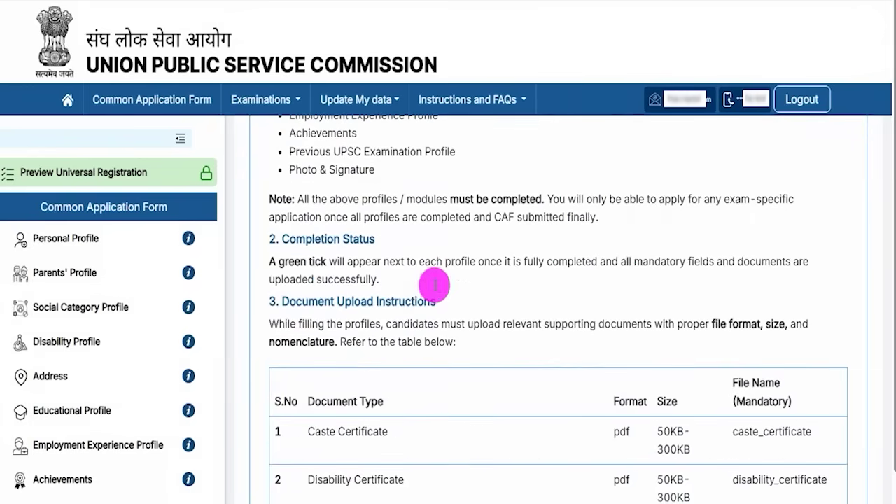
scroll(434, 287, "down", 3)
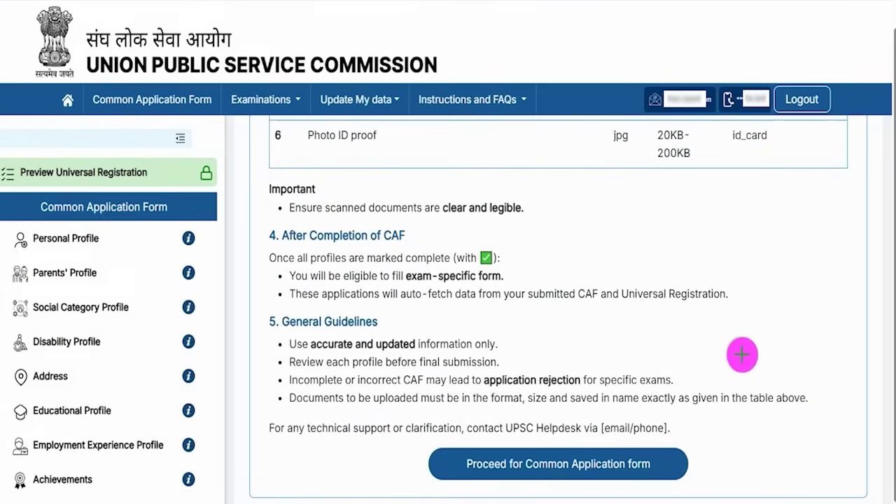
left_click_drag(847, 358, 670, 463)
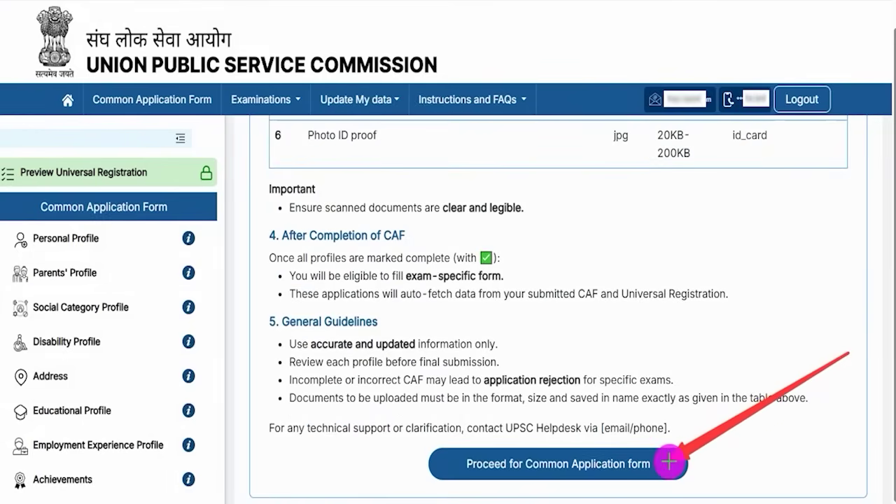
left_click(670, 462)
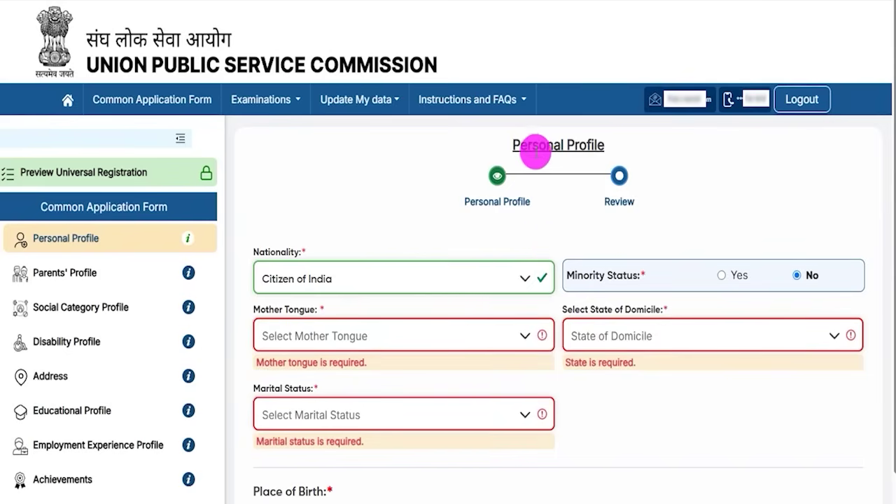
- Set nationality to Citizen of India and leave minority status as No
left_click_drag(546, 147, 594, 145)
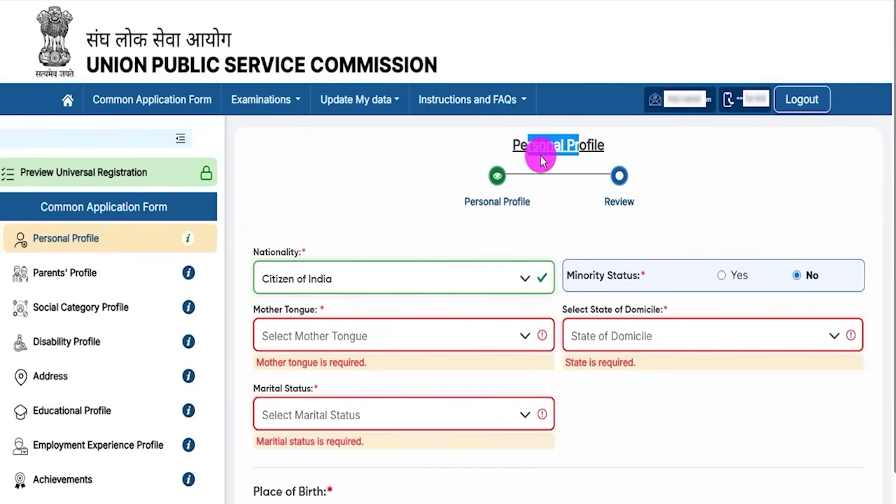
left_click(343, 284)
left_click(318, 308)
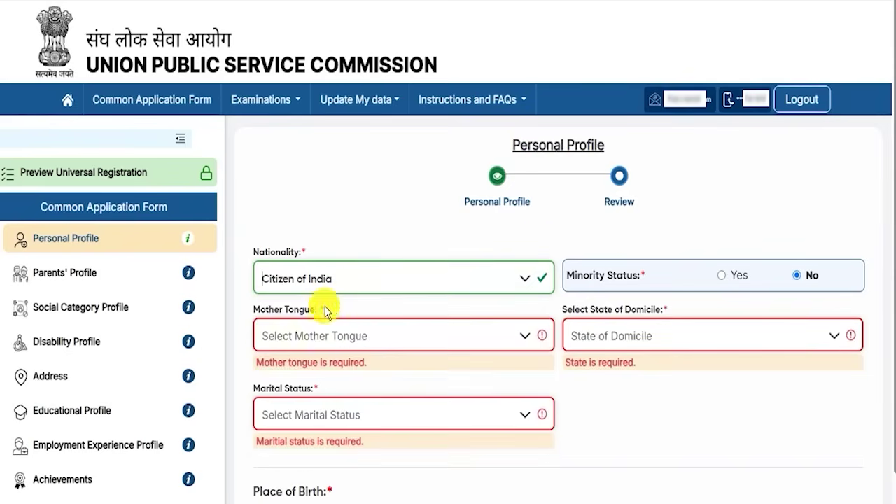
left_click_drag(574, 275, 616, 276)
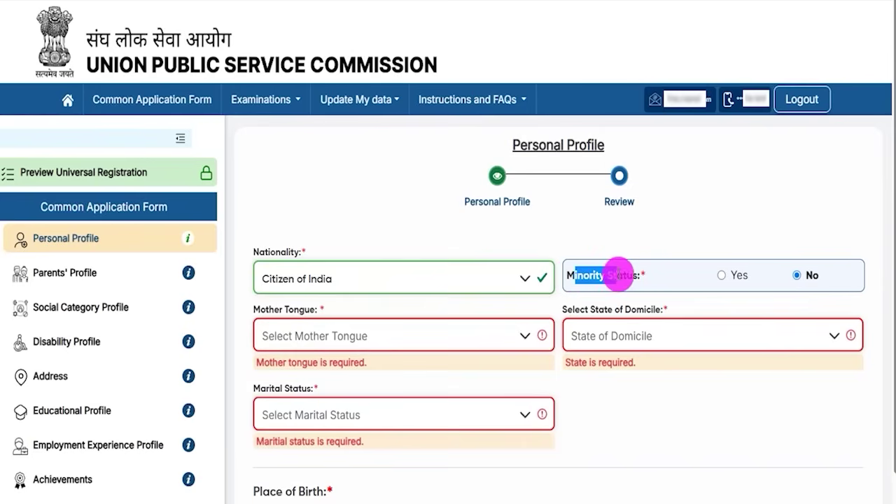
left_click(721, 277)
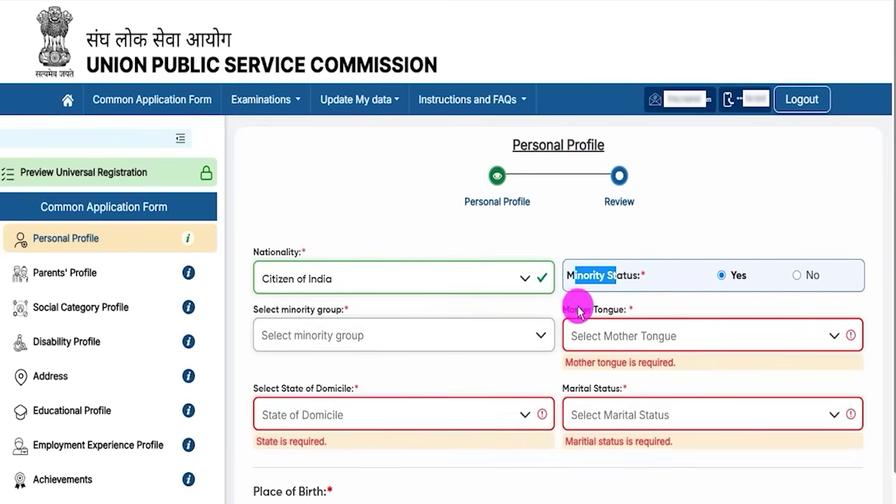
left_click(358, 343)
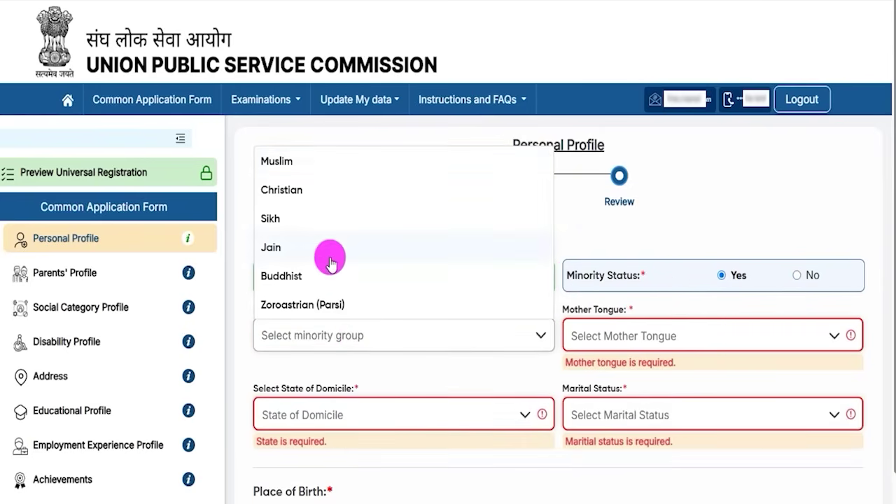
left_click(799, 276)
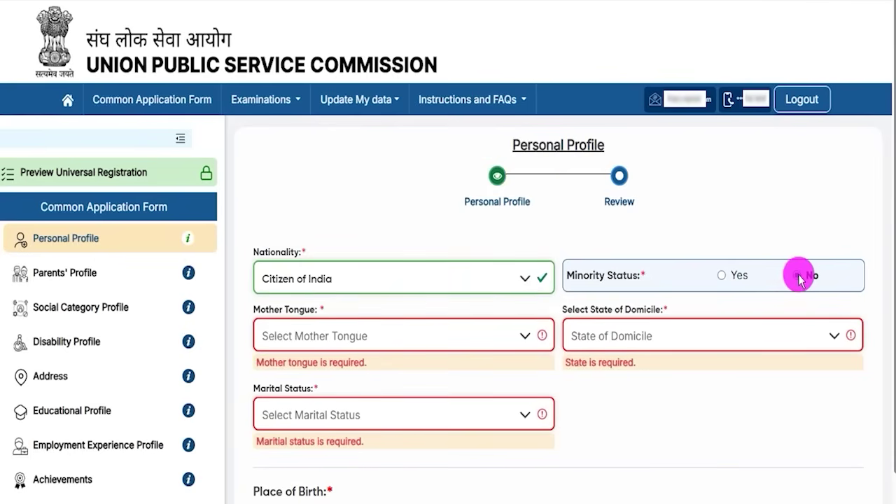
- Set mother tongue to Hindi, domicile state to Uttar Pradesh and marital status to Unmarried
left_click(298, 336)
left_click(287, 310)
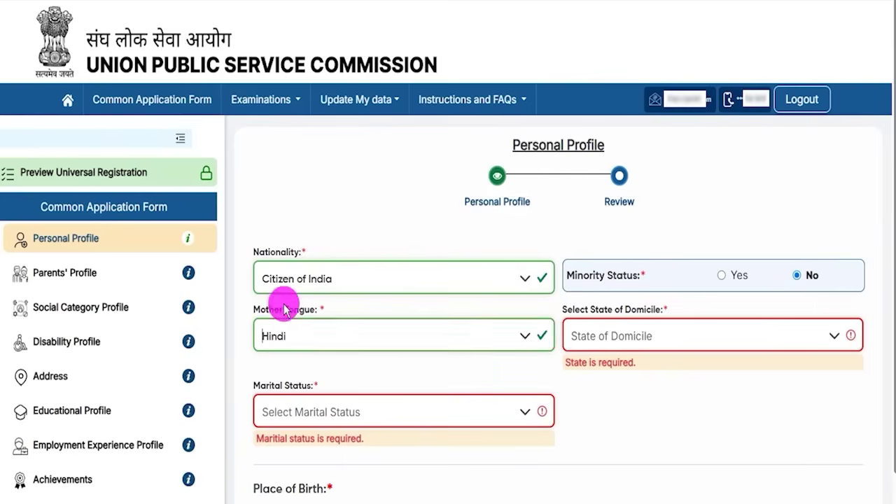
left_click(653, 336)
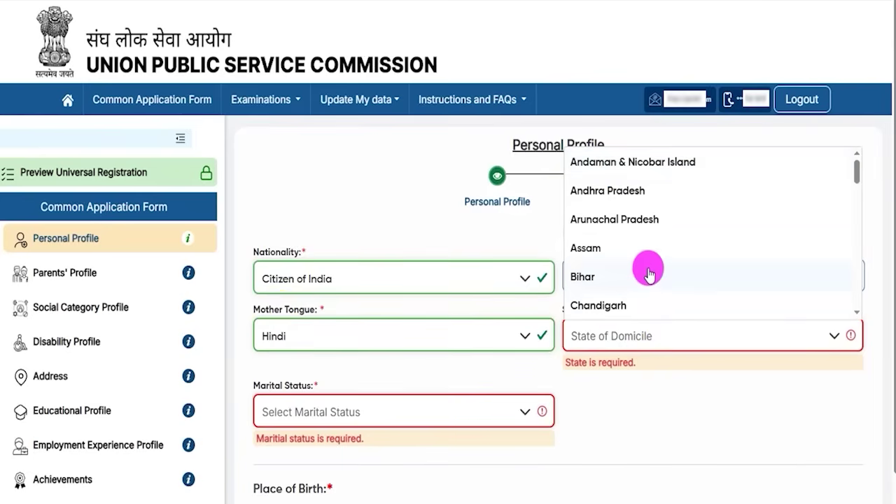
scroll(650, 275, "down", 10)
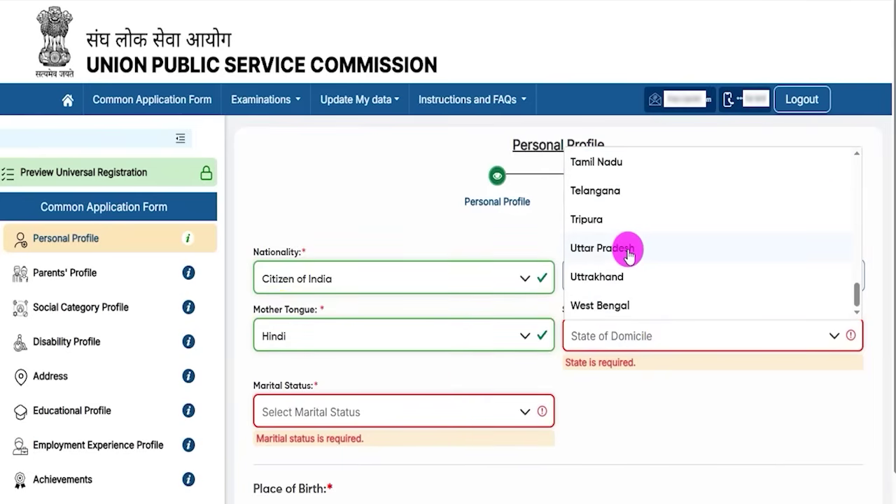
left_click(628, 252)
left_click(320, 399)
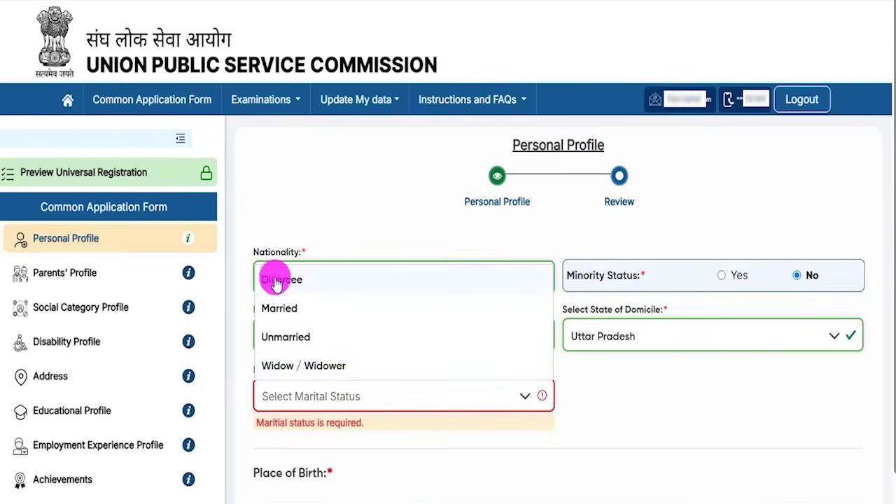
left_click(284, 337)
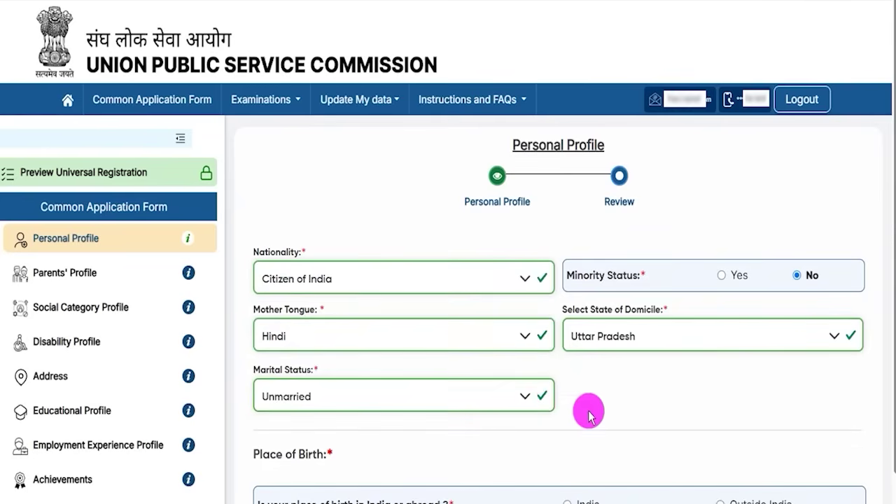
scroll(598, 399, "down", 3)
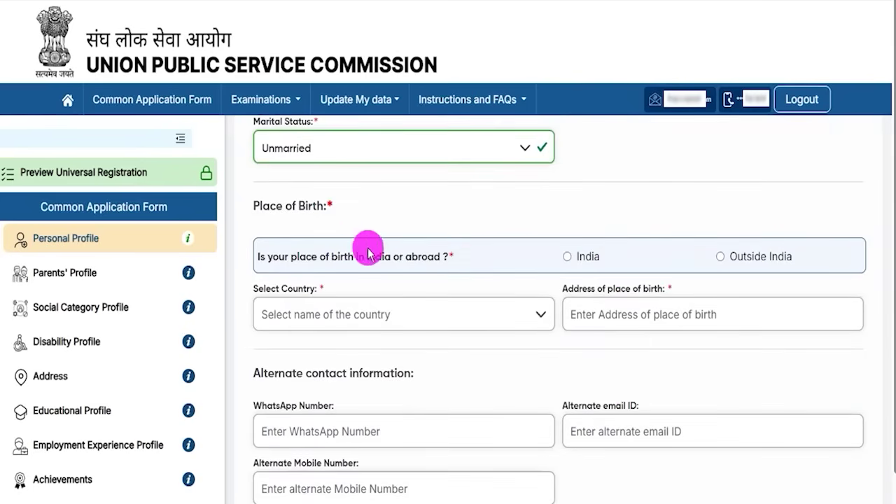
- Set place of birth to India, Uttar Pradesh, Ayodhya district, and go through the post office and PIN fields
left_click(567, 257)
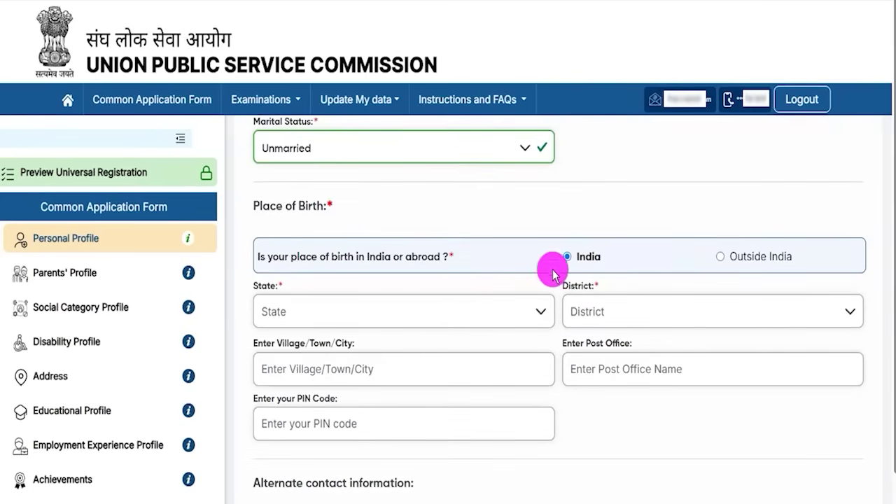
left_click(316, 317)
key("u")
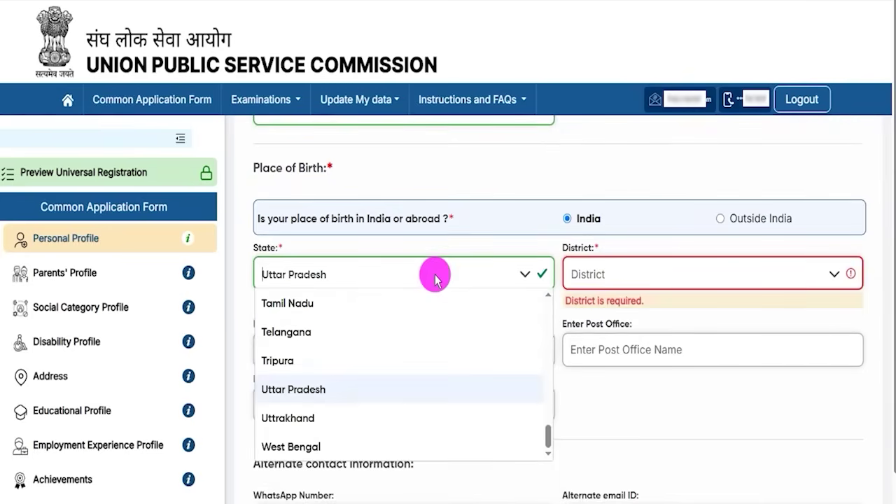
left_click(808, 269)
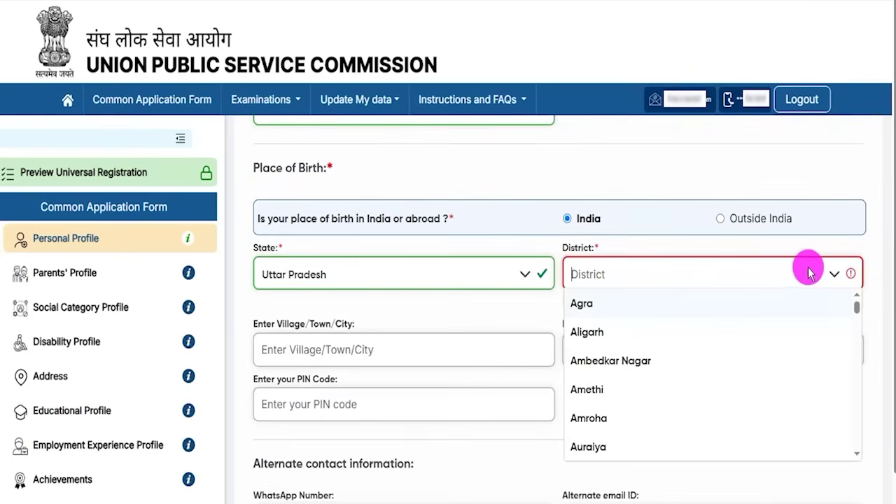
scroll(595, 413, "down", 1)
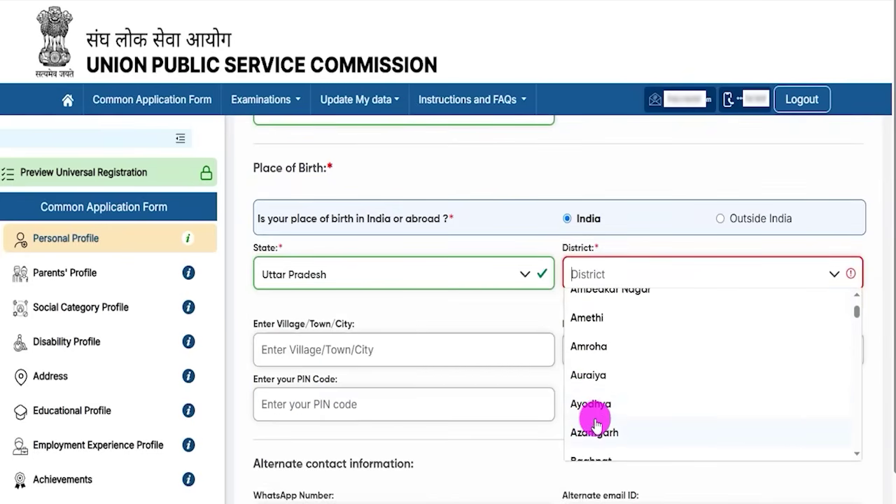
left_click(592, 404)
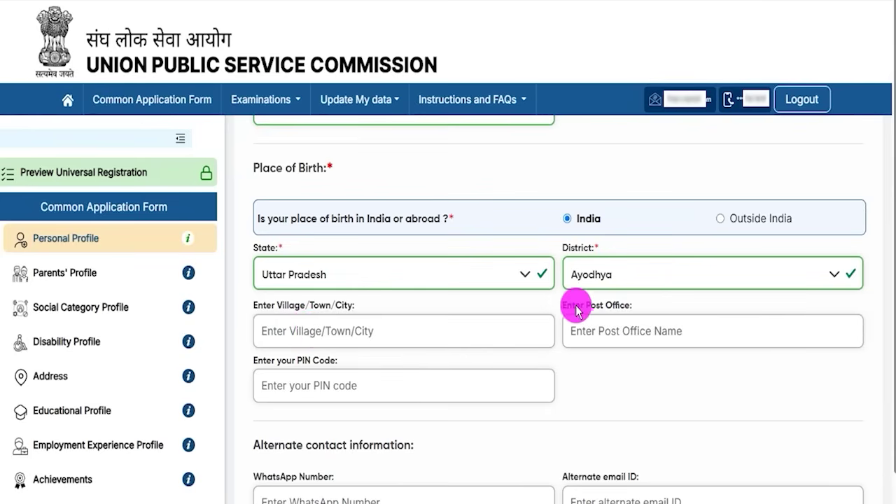
left_click(605, 336)
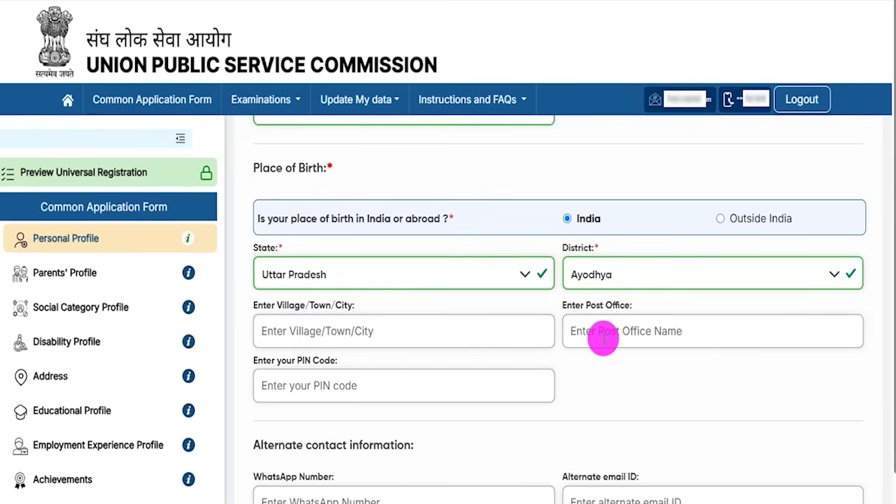
left_click(326, 360)
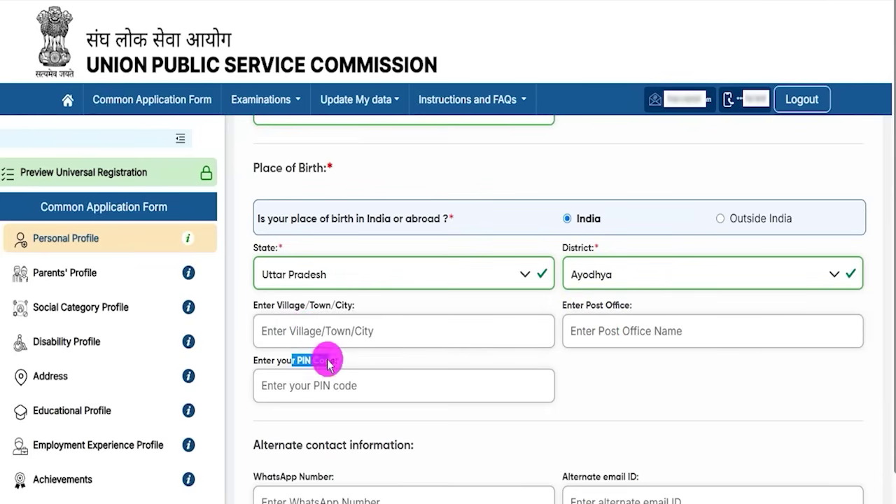
- Leave the WhatsApp, alternate email and alternate mobile fields empty, then review and submit the Personal Profile
scroll(486, 394, "down", 1)
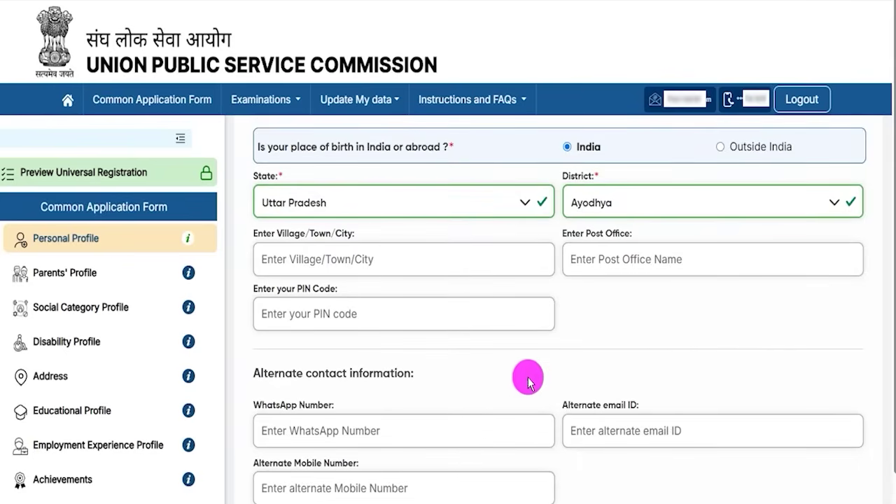
scroll(885, 420, "down", 1)
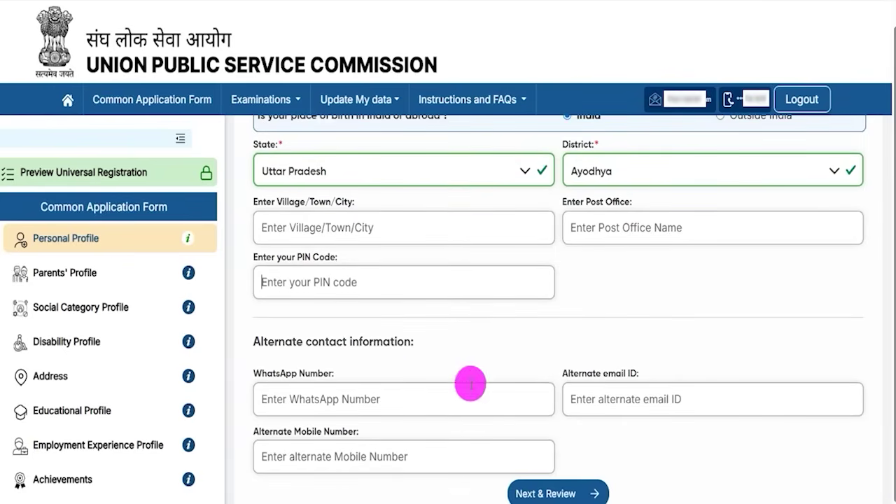
left_click_drag(281, 346, 359, 343)
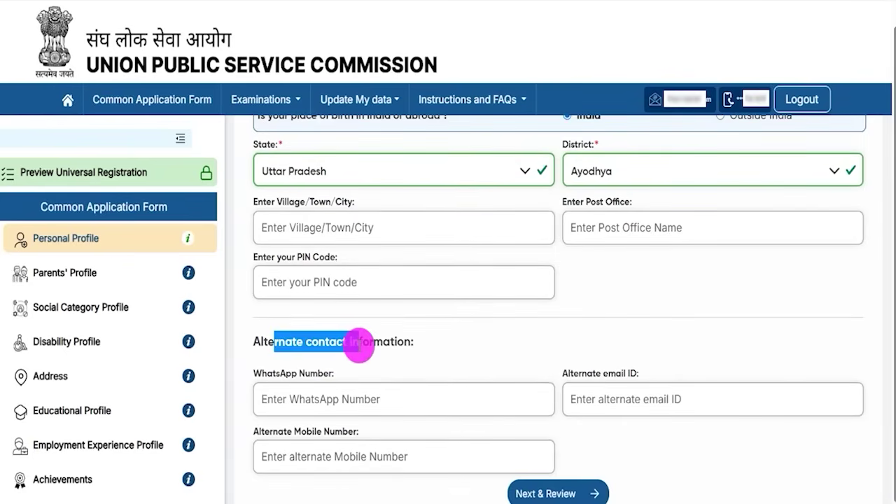
left_click(301, 396)
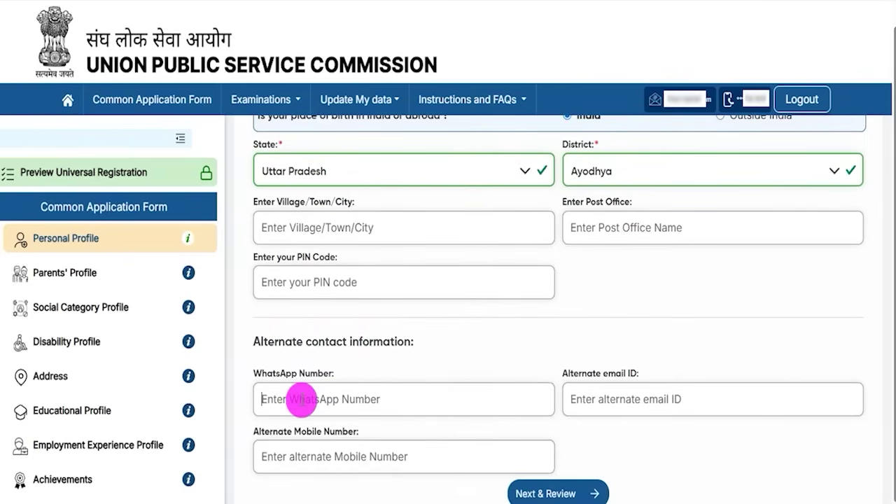
left_click_drag(580, 373, 611, 394)
left_click(612, 397)
left_click_drag(280, 427, 340, 428)
left_click(337, 453)
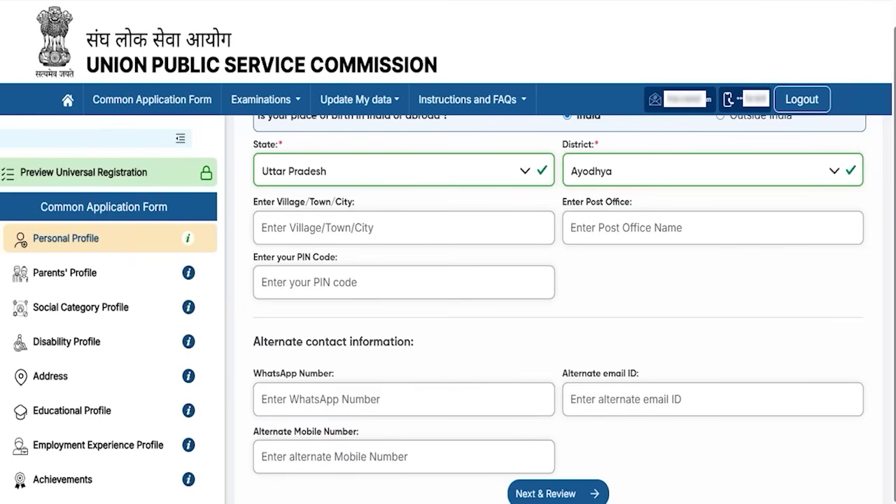
left_click(611, 484)
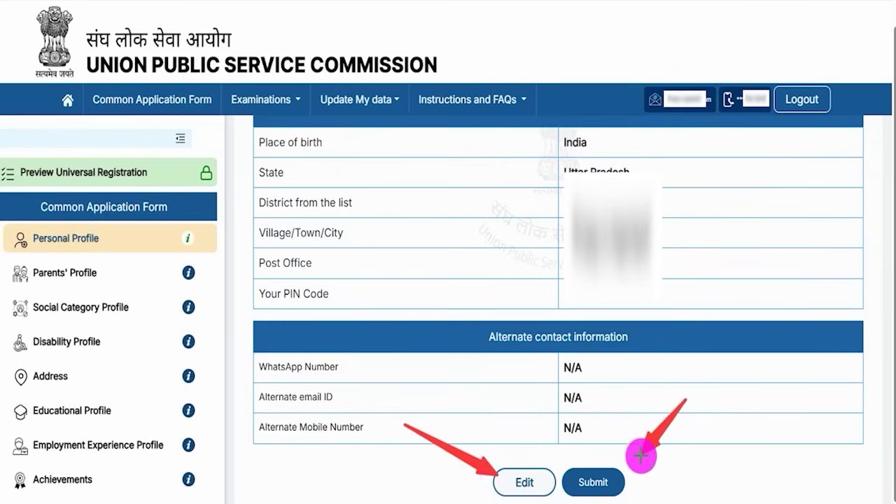
left_click(618, 478)
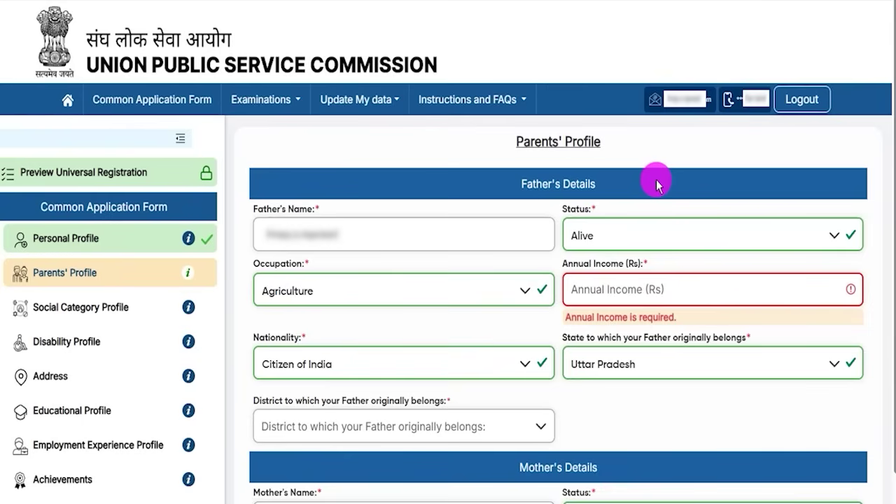
- Keep the father's status as Alive and his occupation as Agriculture
left_click_drag(524, 142, 580, 144)
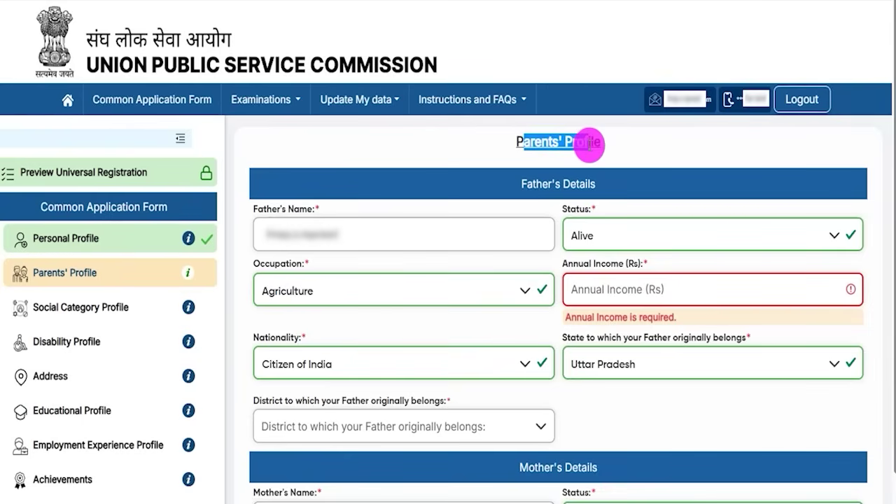
left_click_drag(254, 209, 302, 220)
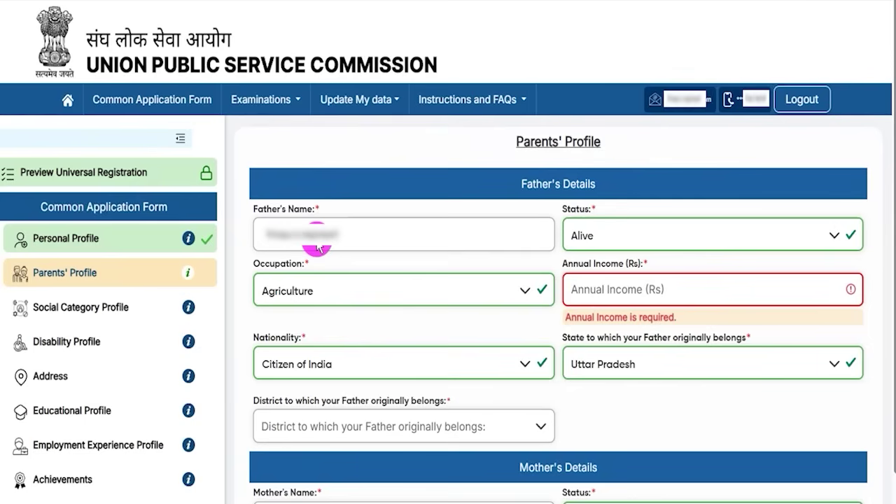
left_click(595, 233)
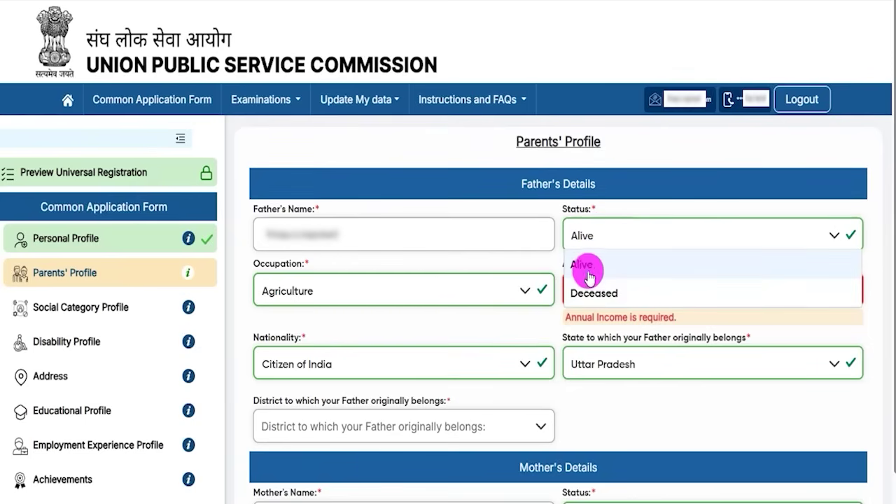
left_click(588, 261)
left_click(315, 288)
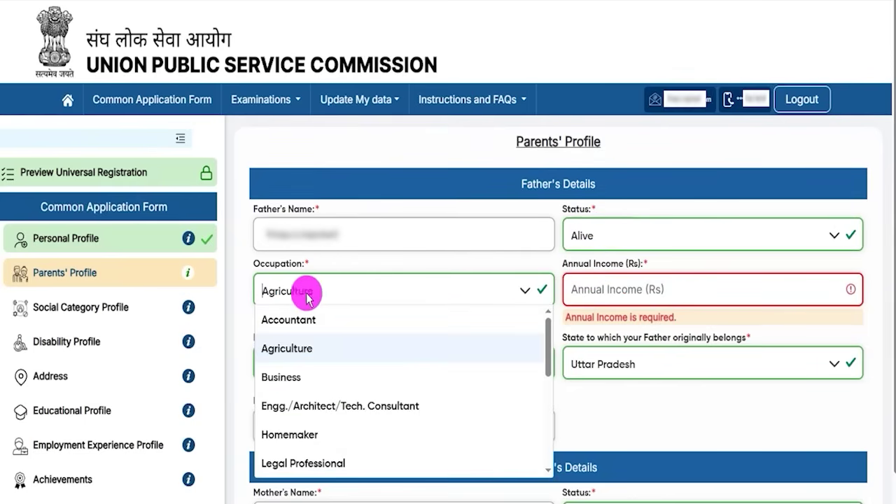
left_click(291, 352)
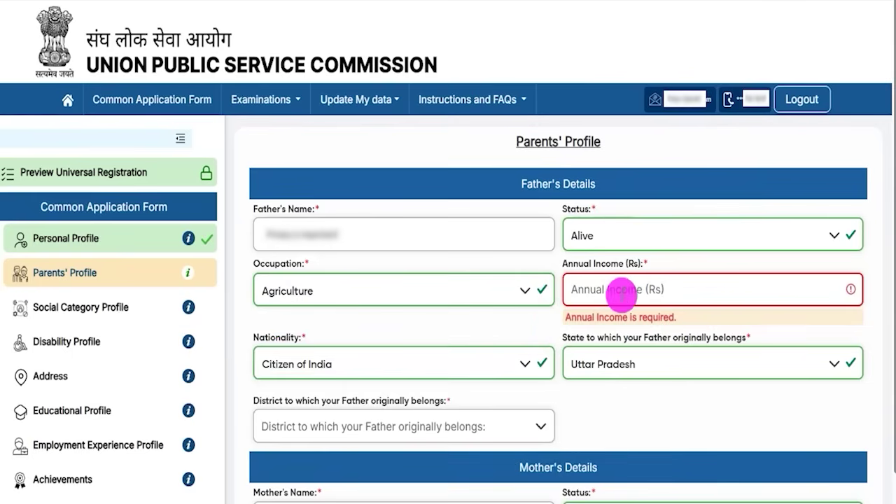
- Keep the father's nationality as Citizen of India and state as Uttar Pradesh, leaving District unselected
left_click_drag(583, 264, 619, 263)
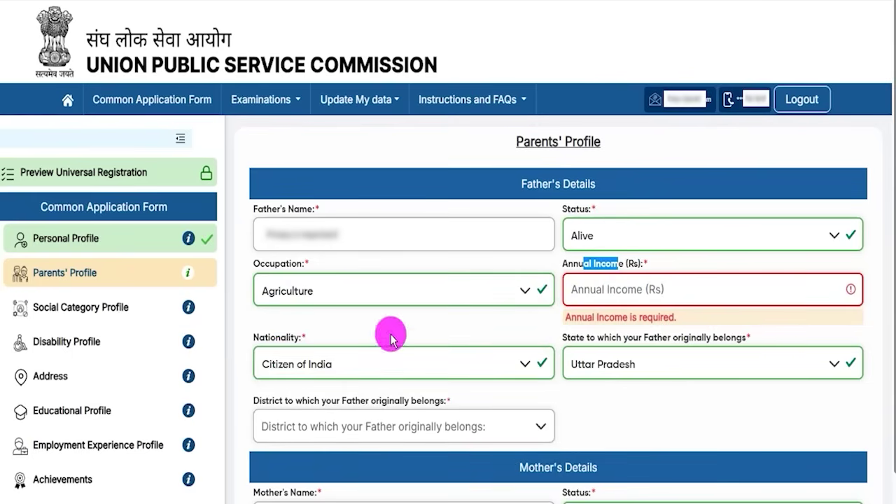
left_click_drag(272, 346, 306, 338)
left_click(306, 343)
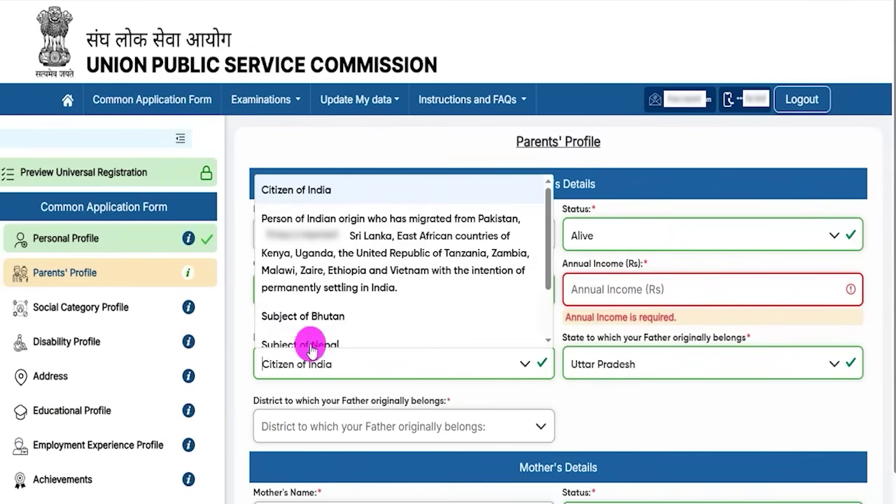
left_click(297, 189)
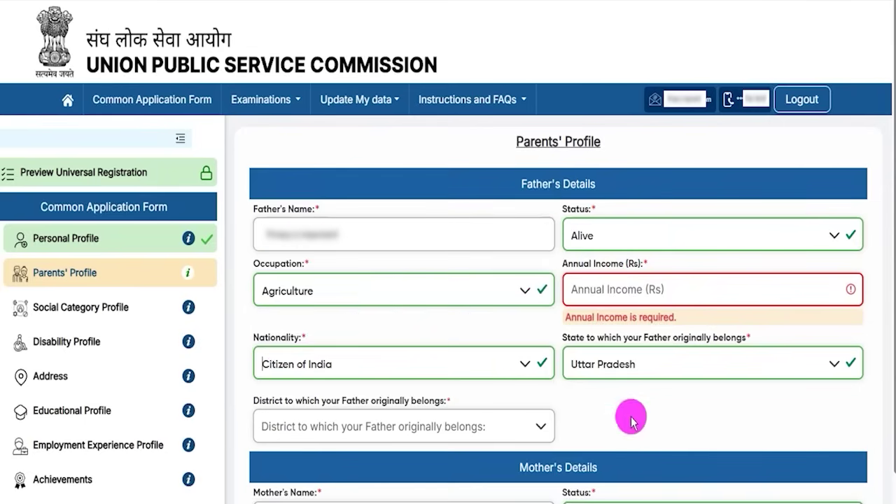
left_click(659, 362)
left_click(609, 273)
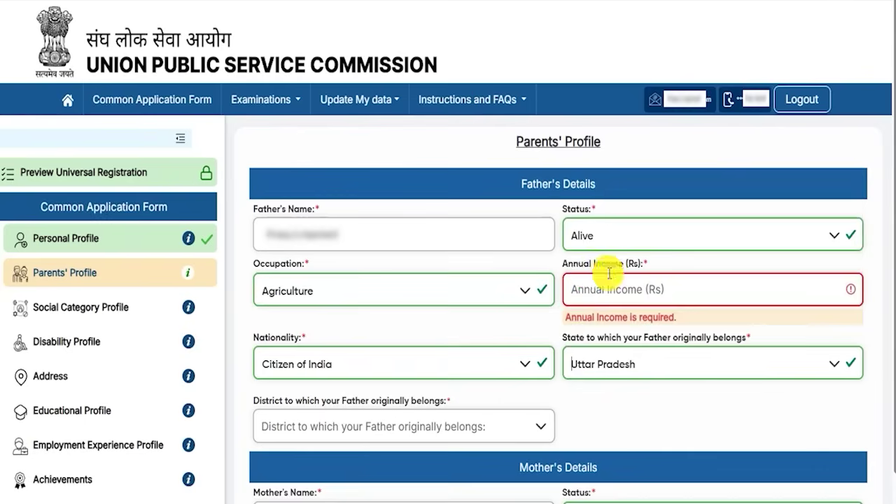
left_click(329, 437)
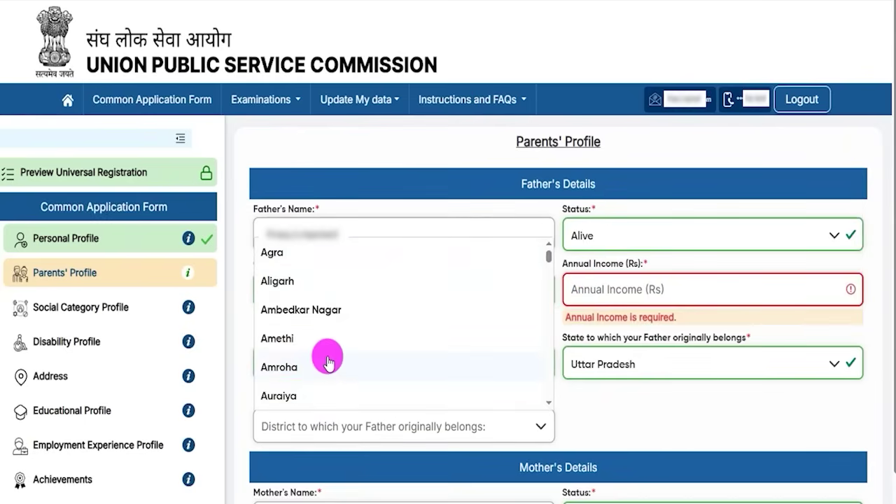
left_click(578, 420)
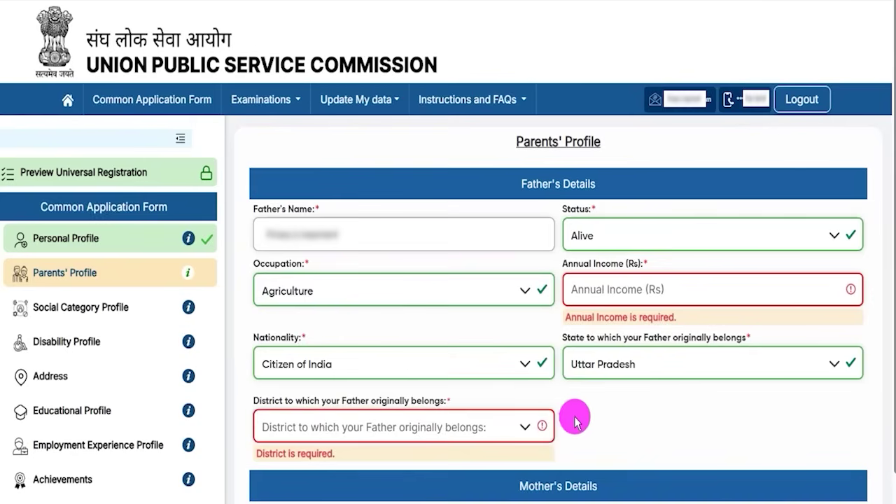
left_click_drag(519, 486, 584, 486)
scroll(622, 463, "down", 4)
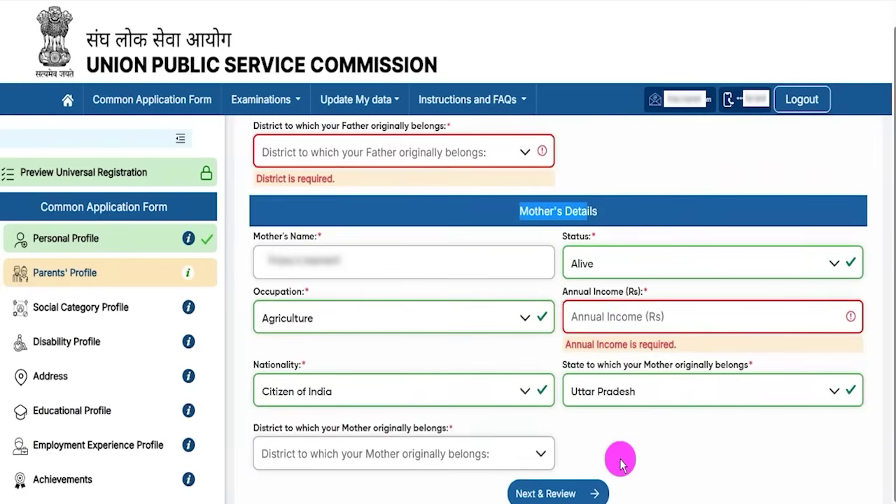
- Set the mother's status to Alive and occupation to Agriculture, then enter the Annual Income field
left_click(640, 448)
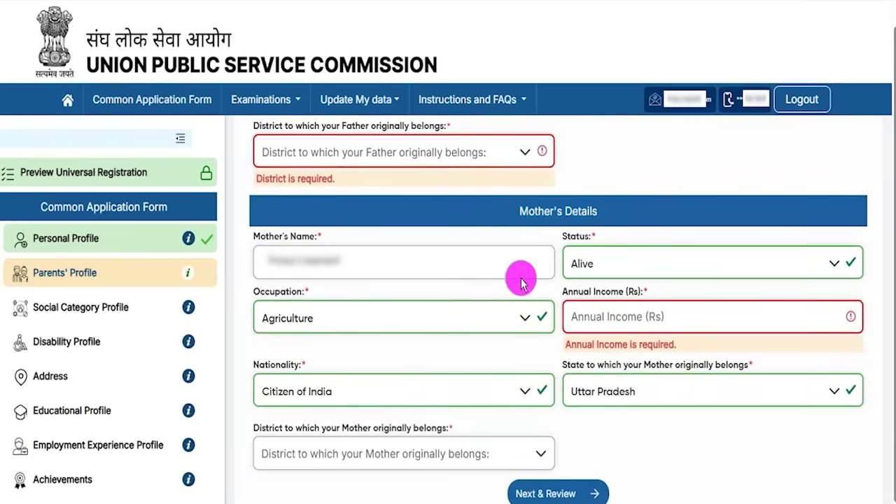
left_click(607, 266)
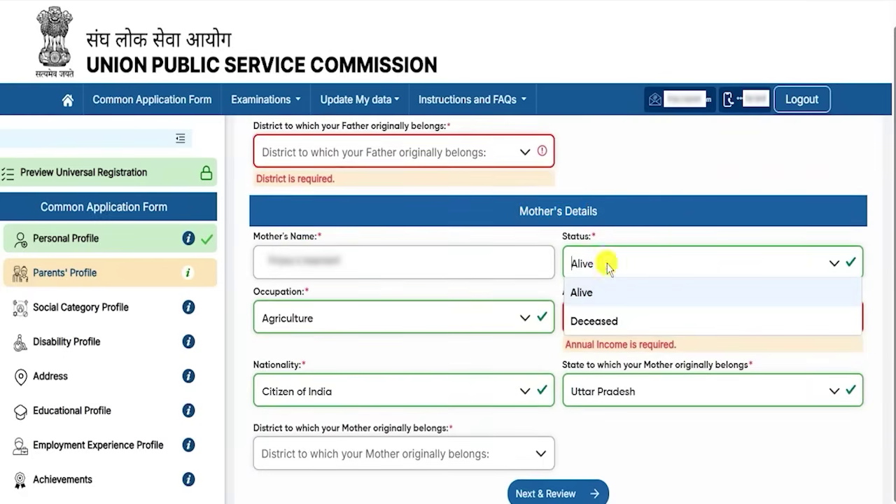
left_click(581, 292)
left_click(318, 324)
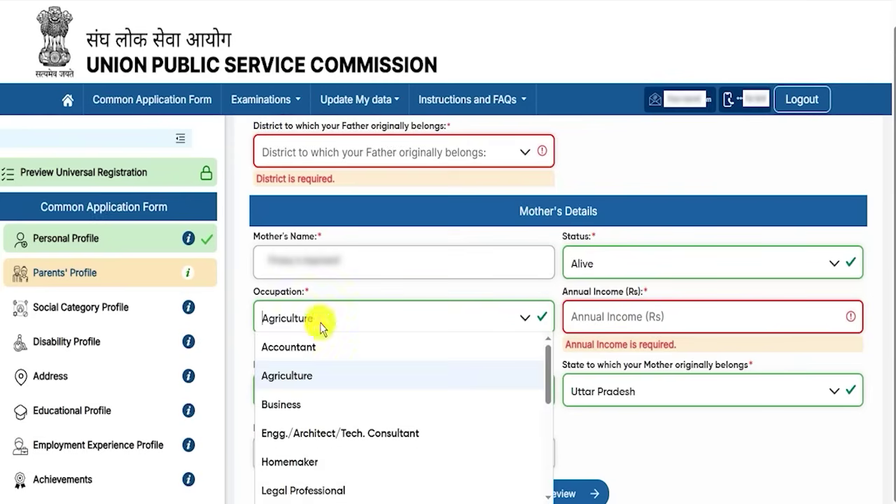
left_click(294, 378)
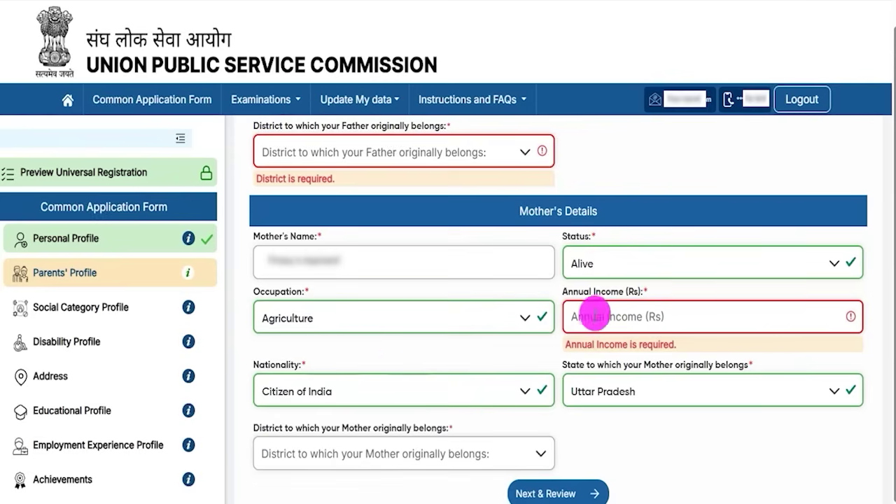
left_click_drag(578, 291, 636, 295)
left_click(601, 312)
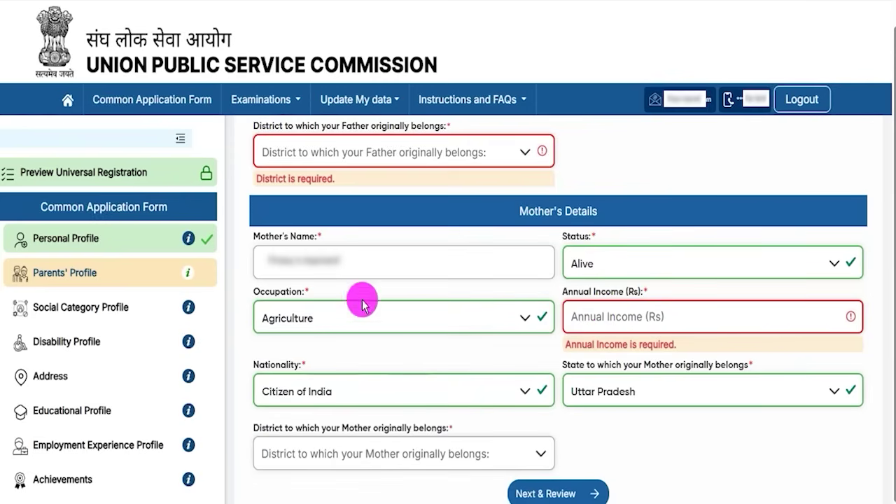
- Set the mother's nationality to Citizen of India and state to Uttar Pradesh, leaving District empty
left_click(300, 393)
left_click(290, 212)
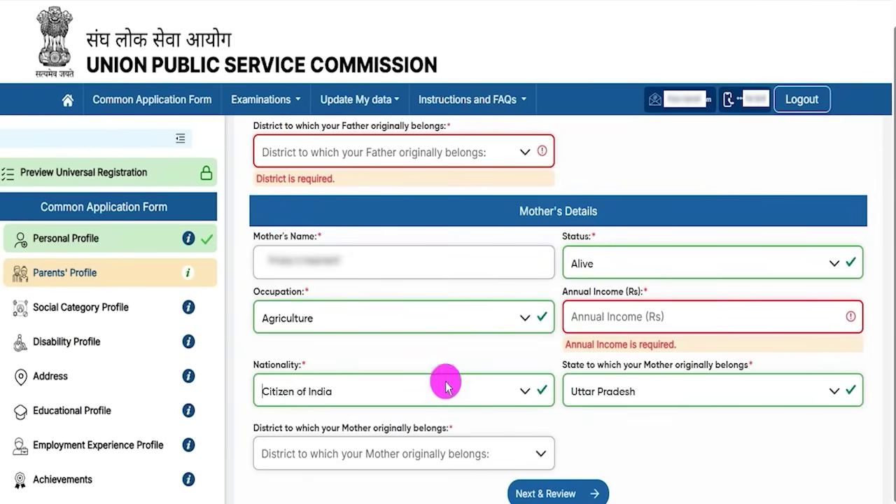
left_click(650, 399)
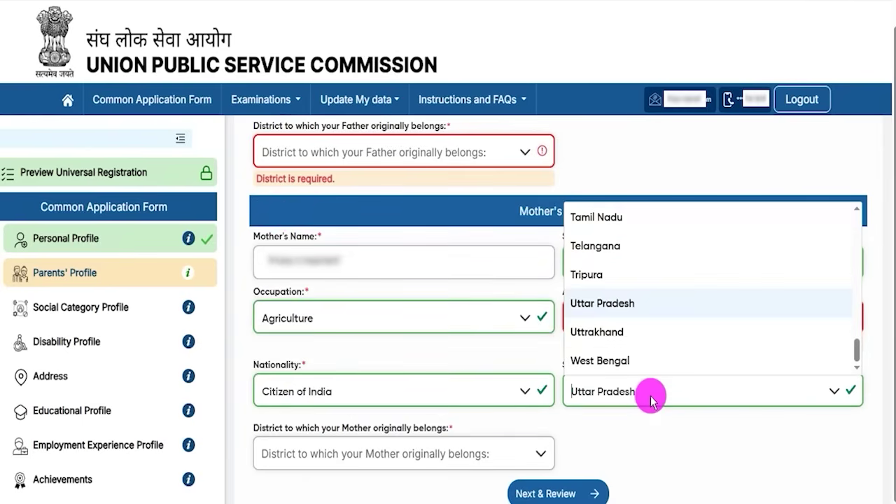
left_click(335, 456)
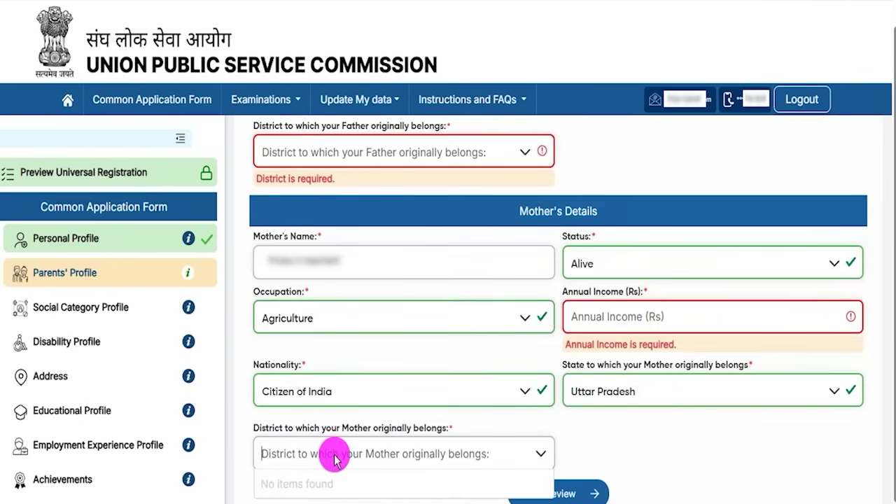
left_click(662, 456)
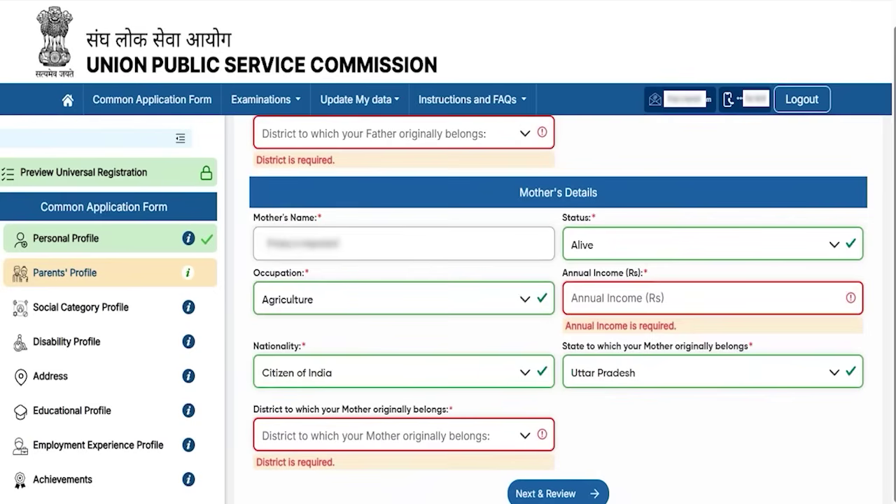
left_click_drag(800, 412, 613, 483)
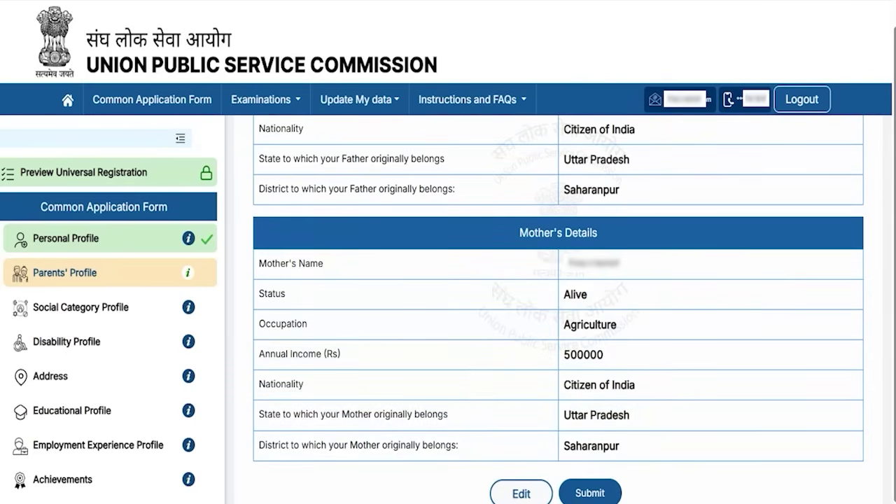
- Submit the Parents' Profile review page
left_click_drag(353, 467, 473, 490)
left_click_drag(763, 430, 618, 492)
left_click(617, 492)
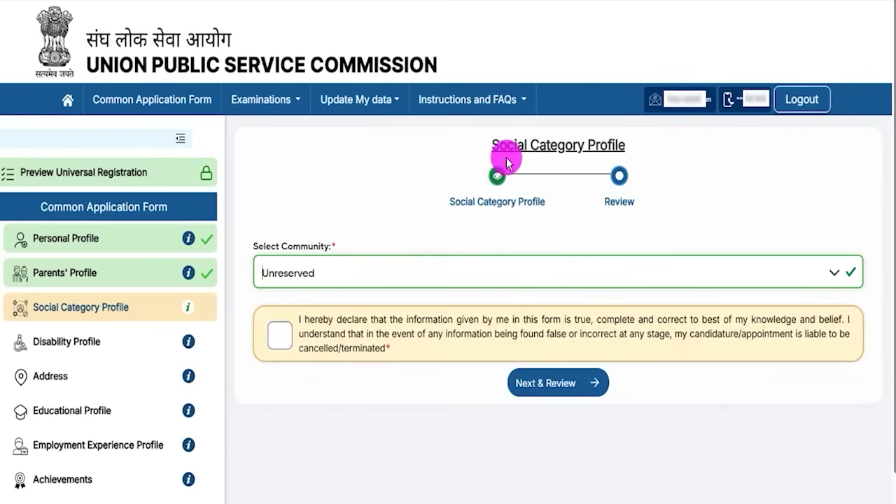
- Select ST as the community on the Social Category Profile
left_click_drag(505, 145, 603, 145)
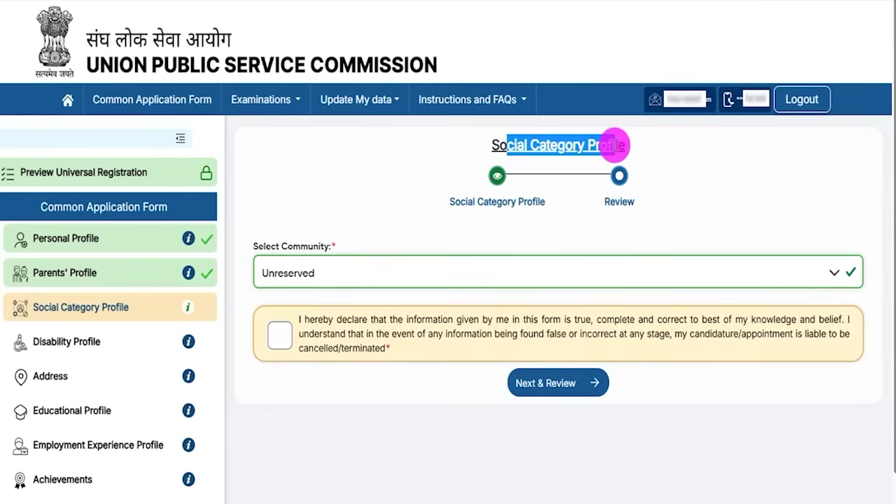
left_click(350, 272)
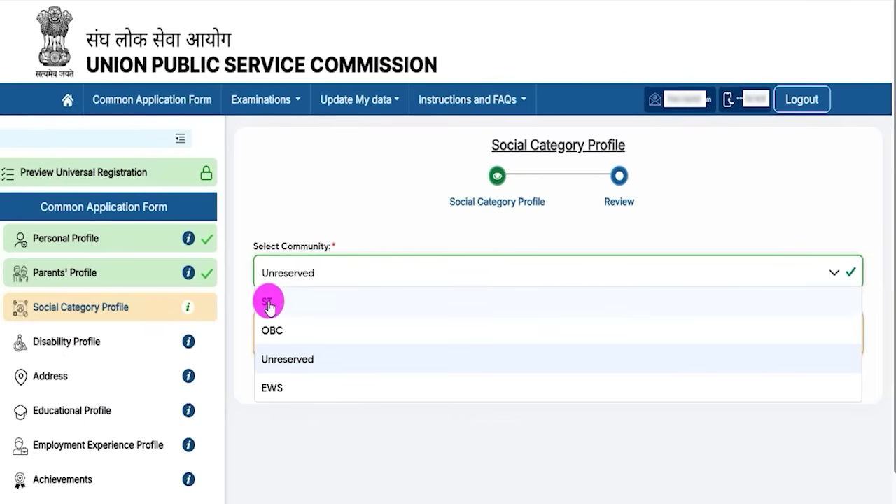
left_click(268, 302)
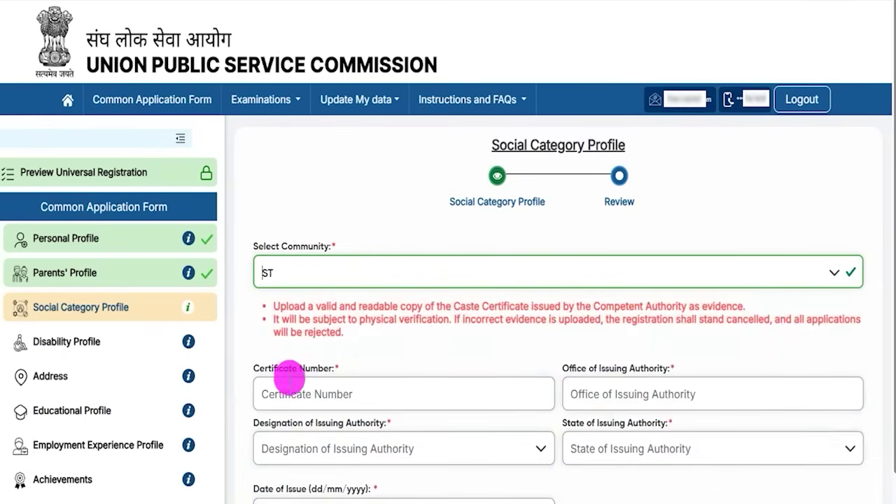
- Go to the Certificate Number and Office of Issuing Authority fields, then the issuing authority's Designation list
left_click_drag(268, 373, 314, 374)
left_click(314, 390)
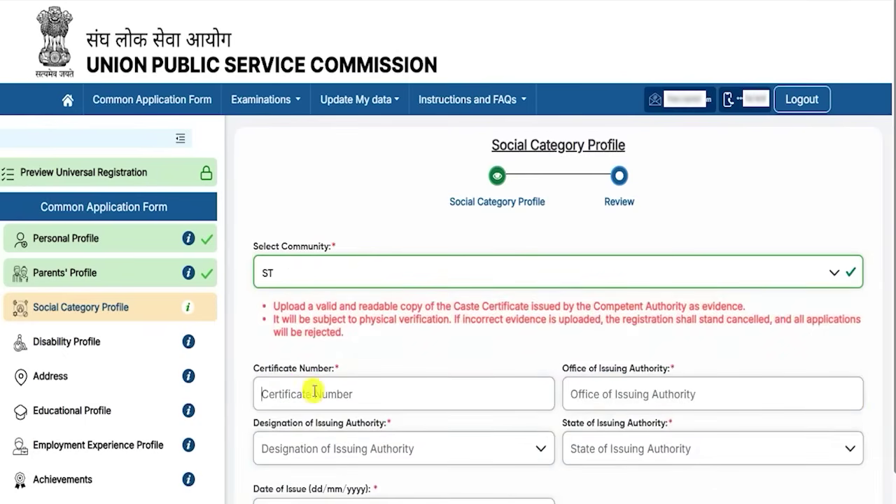
left_click_drag(584, 376, 636, 372)
left_click(627, 394)
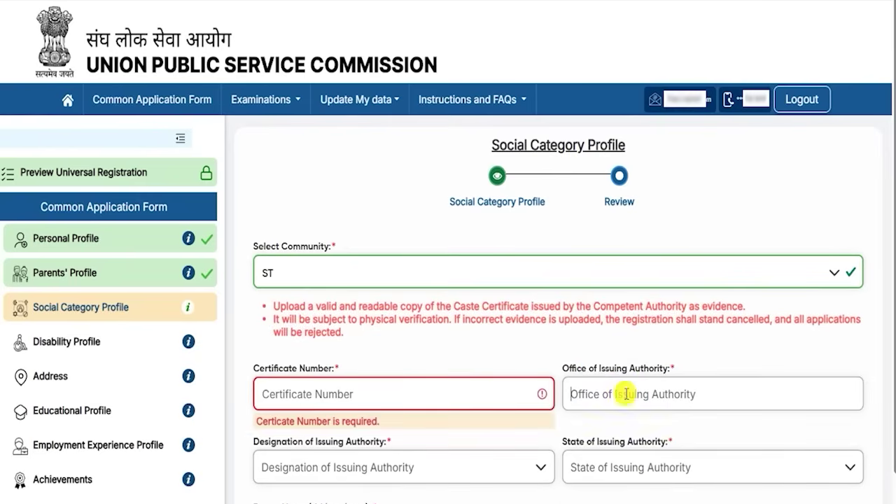
scroll(624, 396, "down", 4)
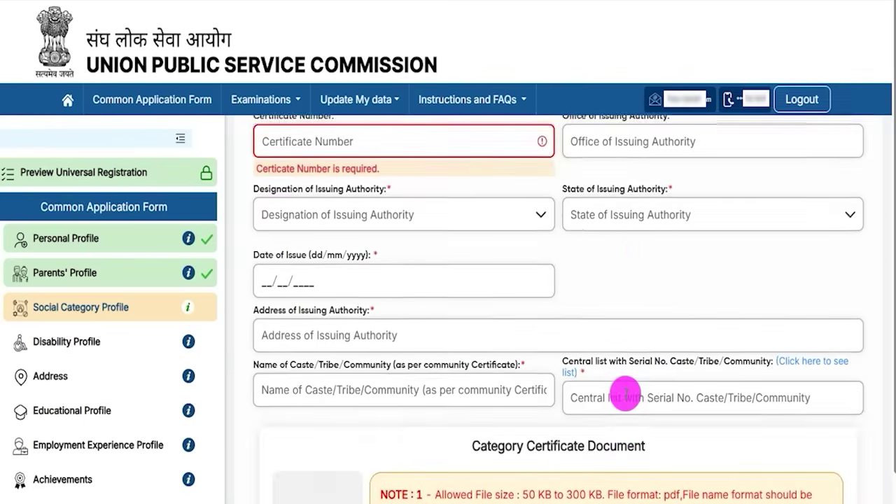
scroll(626, 399, "up", 1)
left_click_drag(271, 227, 353, 234)
left_click(327, 252)
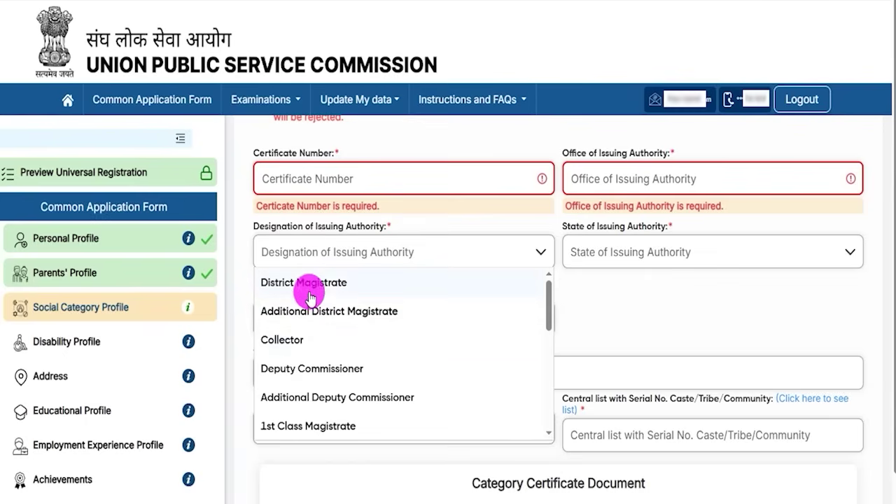
- Choose Collector as the issuing authority designation and Uttar Pradesh as its state
left_click(292, 343)
left_click(679, 252)
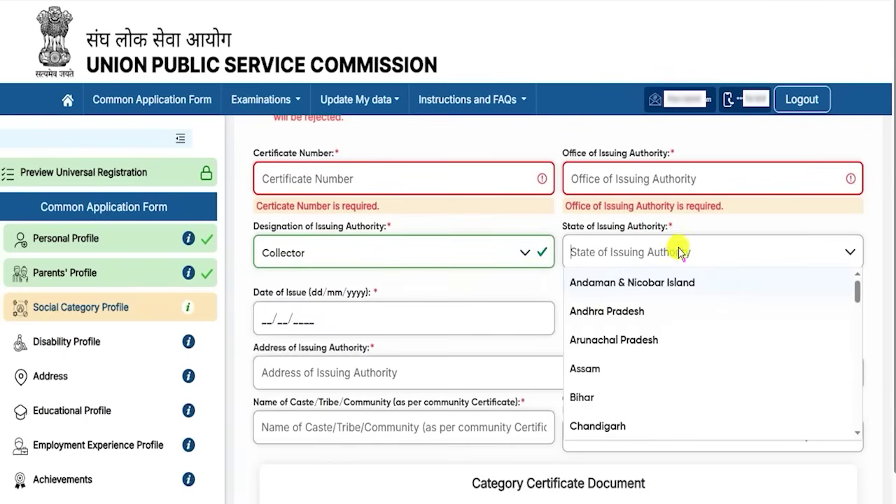
scroll(595, 336, "down", 10)
scroll(616, 378, "down", 3)
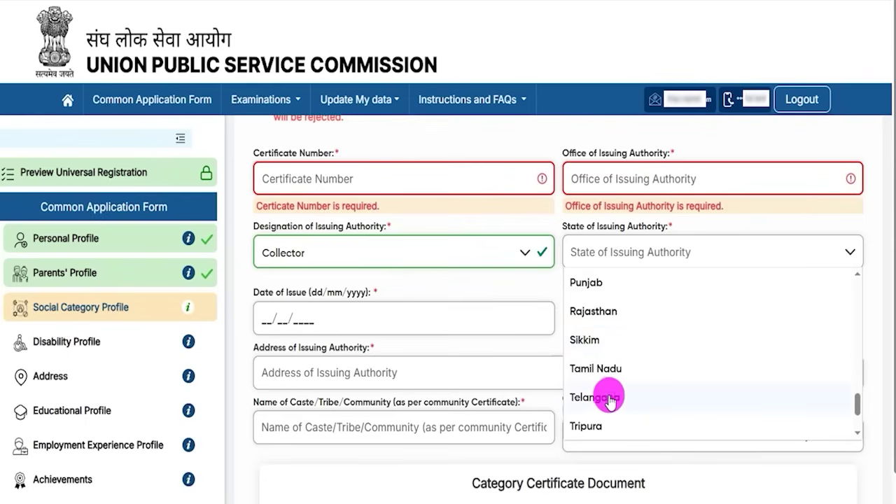
left_click(603, 422)
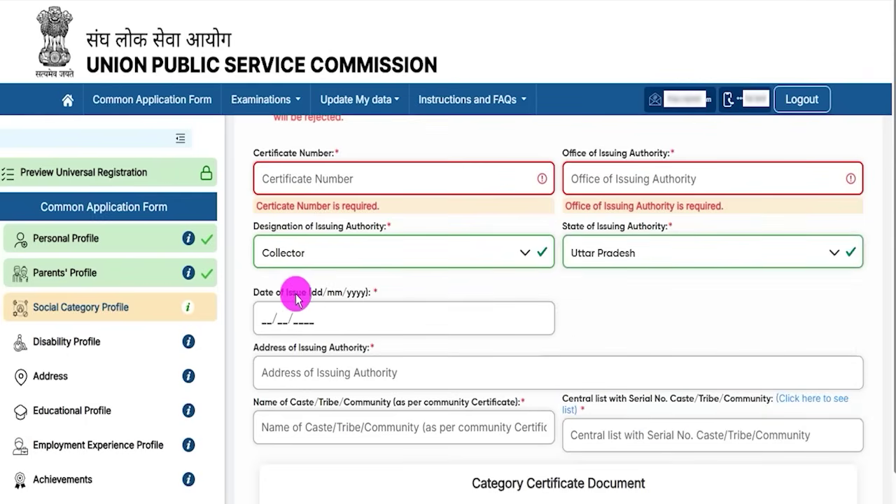
- Move into the Date of Issue field, then the Name of Caste/Tribe/Community field
left_click(268, 319)
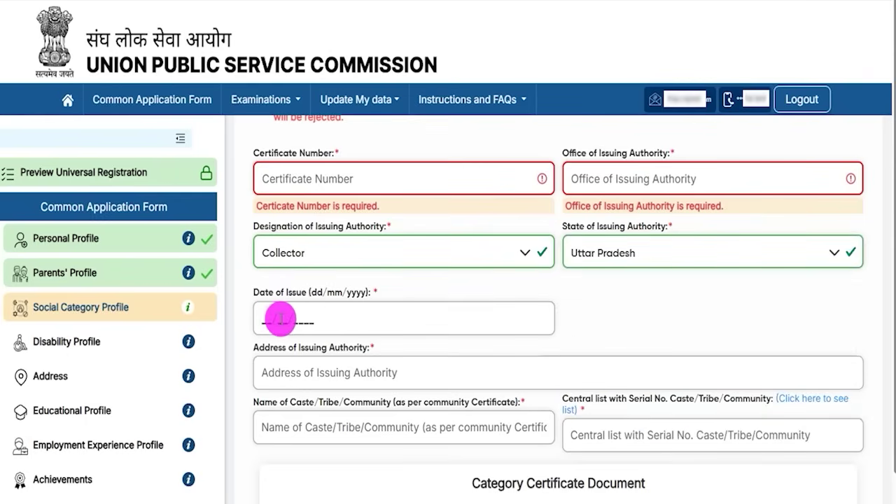
scroll(336, 312, "down", 2)
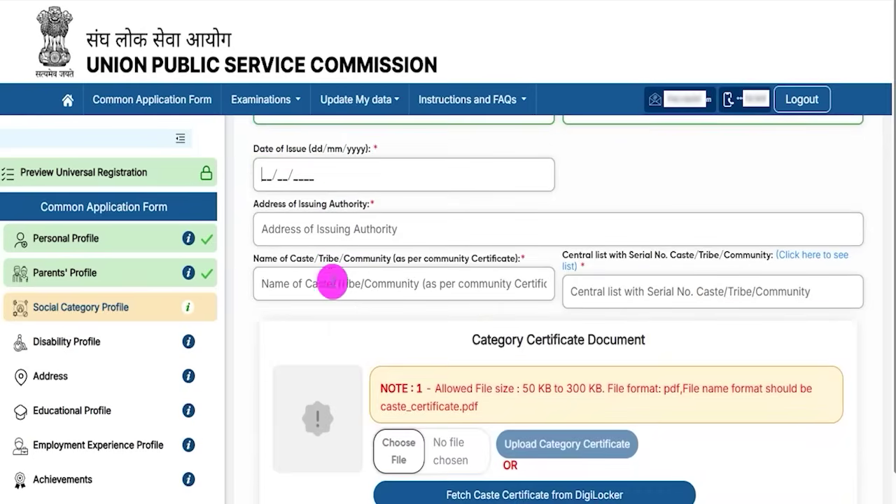
left_click_drag(278, 212, 361, 324)
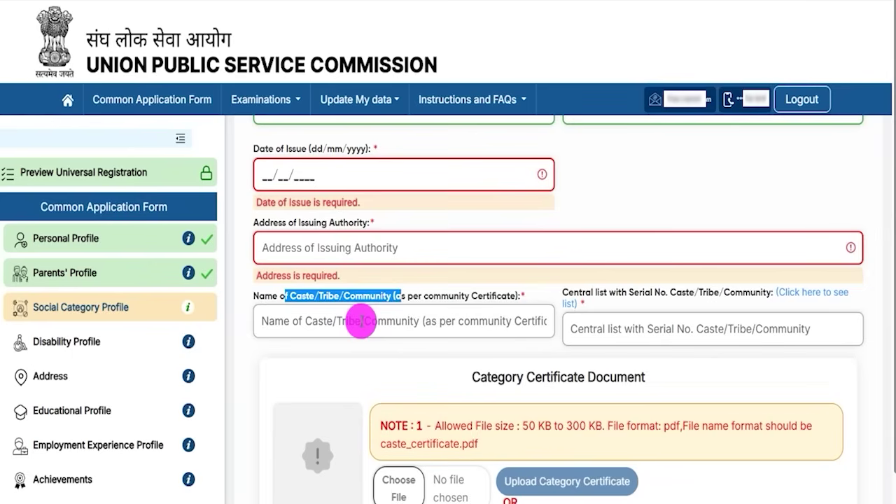
left_click(308, 324)
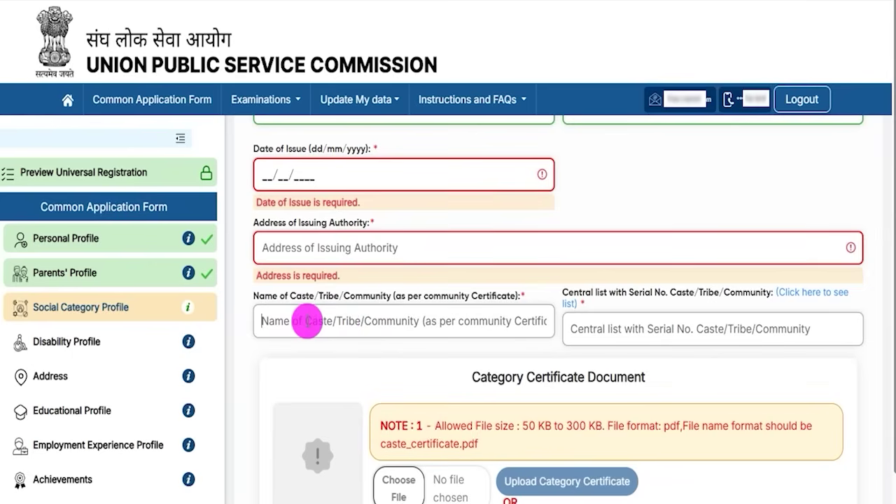
left_click(310, 297)
left_click(314, 320)
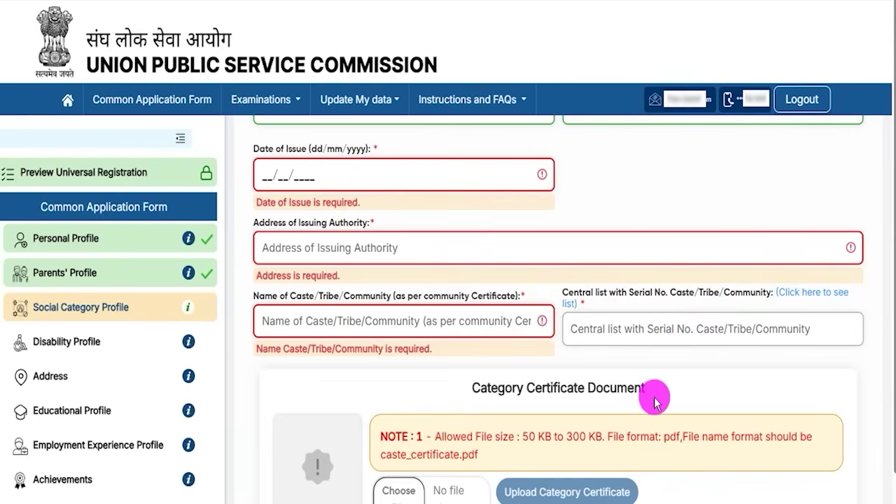
scroll(655, 399, "down", 2)
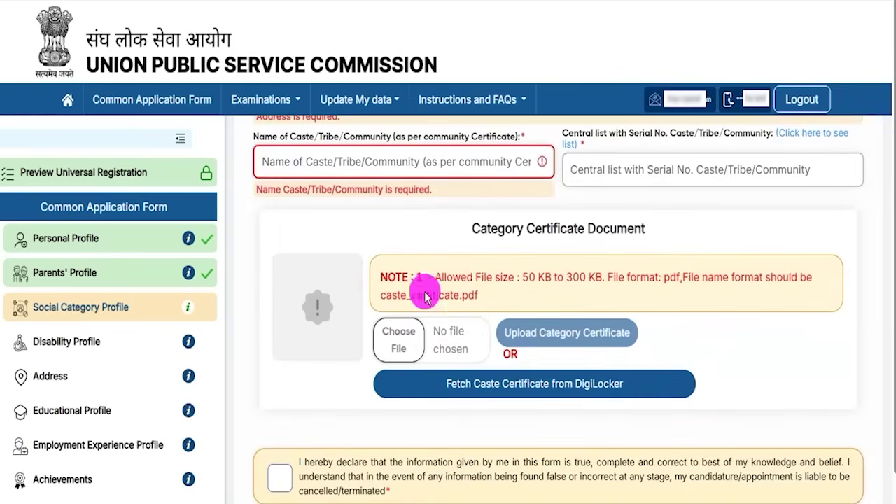
left_click_drag(524, 280, 592, 292)
left_click_drag(664, 286, 735, 294)
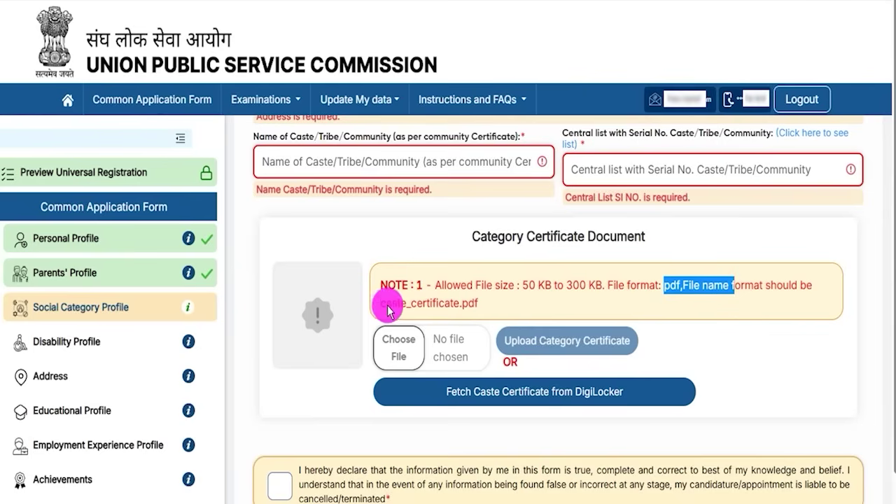
left_click_drag(381, 303, 435, 312)
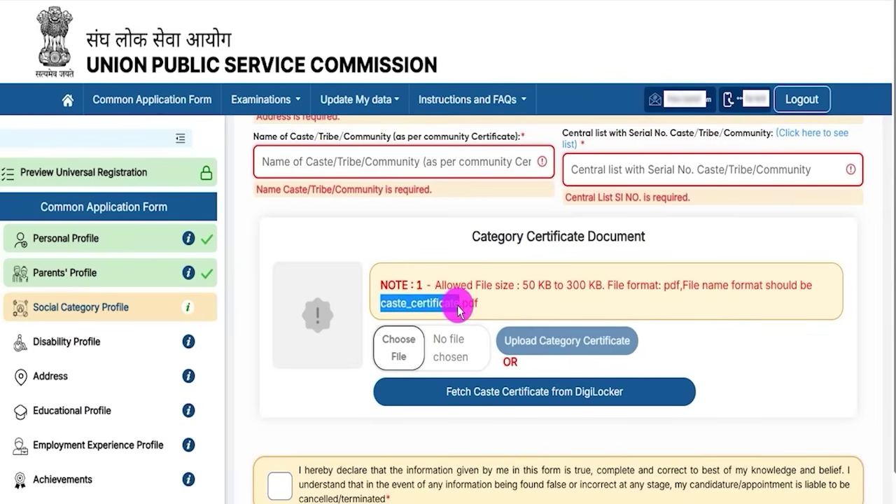
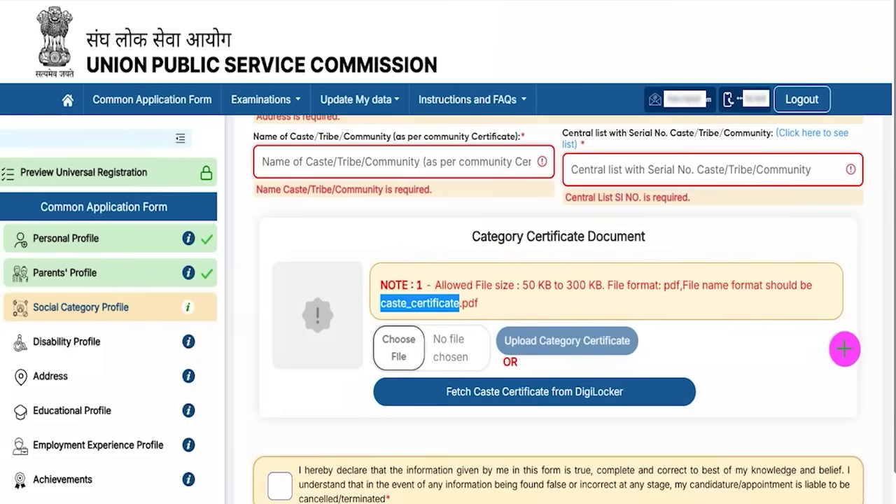
- Tick the social category declaration below the Category Certificate Document section, leaving the certificate unuploaded
left_click_drag(847, 345, 638, 393)
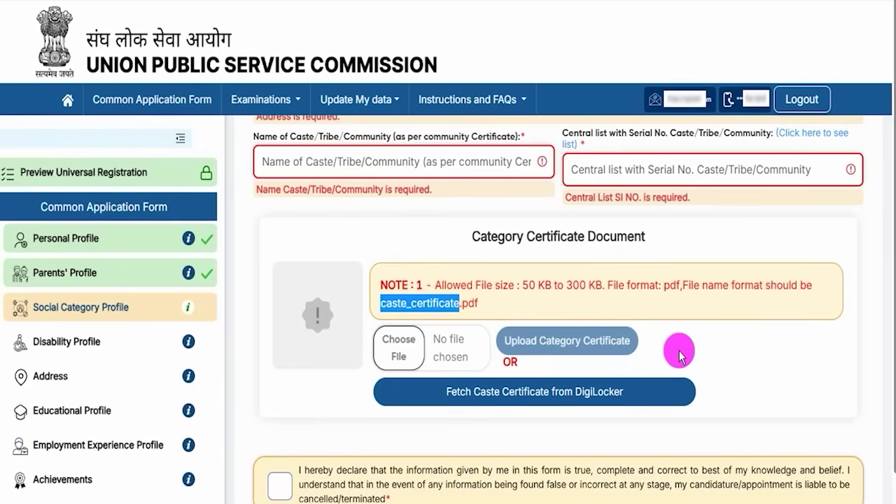
scroll(679, 361, "down", 1)
scroll(850, 442, "down", 1)
left_click(280, 446)
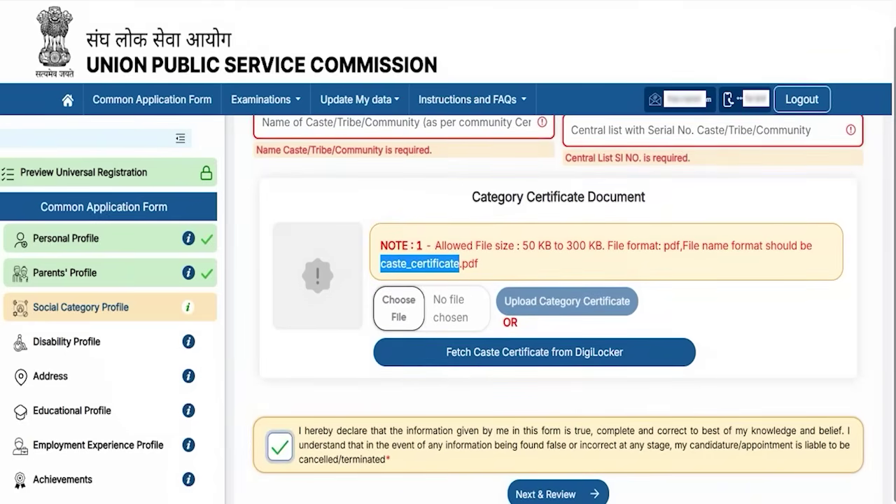
mouse_move(788, 481)
left_mouse_down()
mouse_move(750, 499)
mouse_move(619, 495)
left_mouse_up()
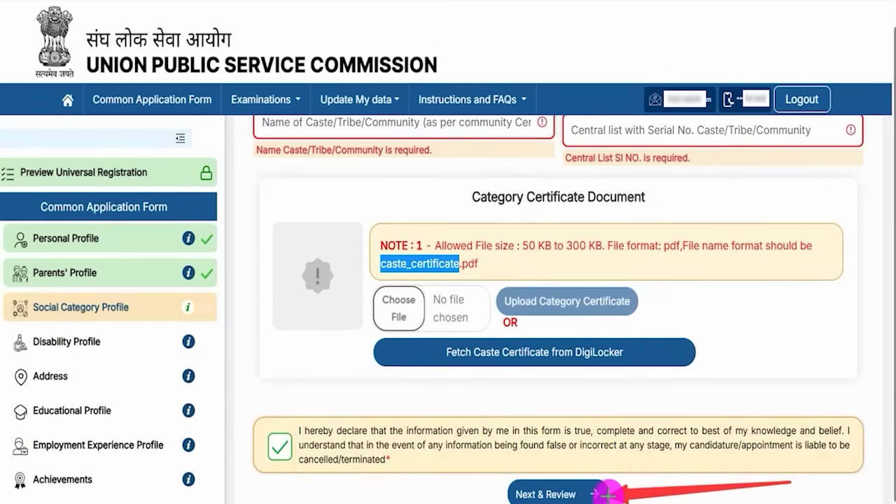
- Bring up the Next & Review preview of the social category details and look over the table
left_click(604, 494)
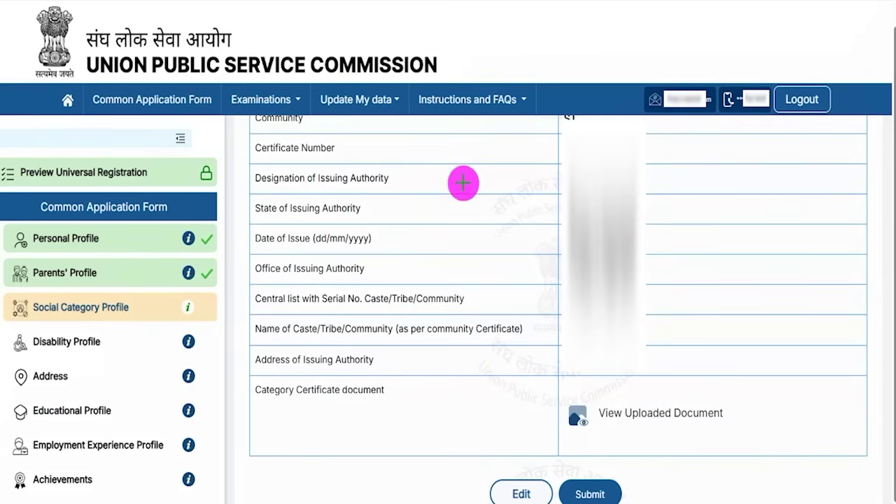
left_click_drag(375, 418, 494, 485)
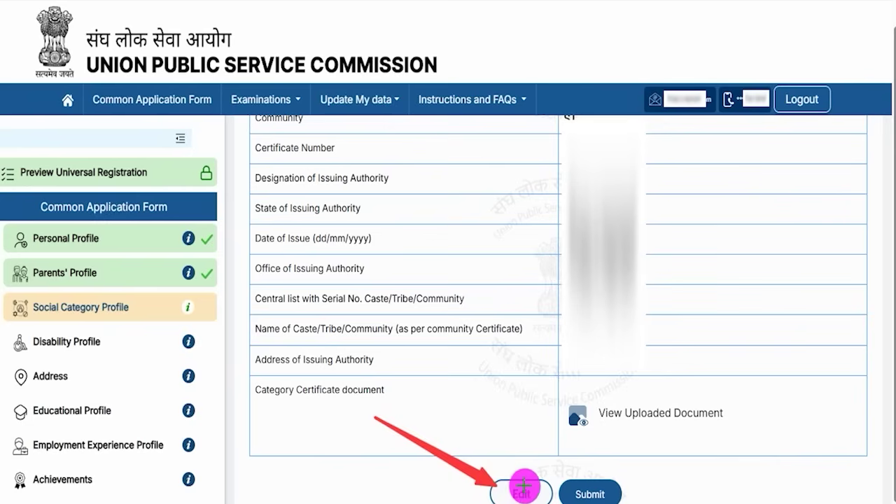
left_click_drag(768, 383, 613, 486)
- Submit the Social Category Profile, moving on to the Disability Profile page
left_click(613, 485)
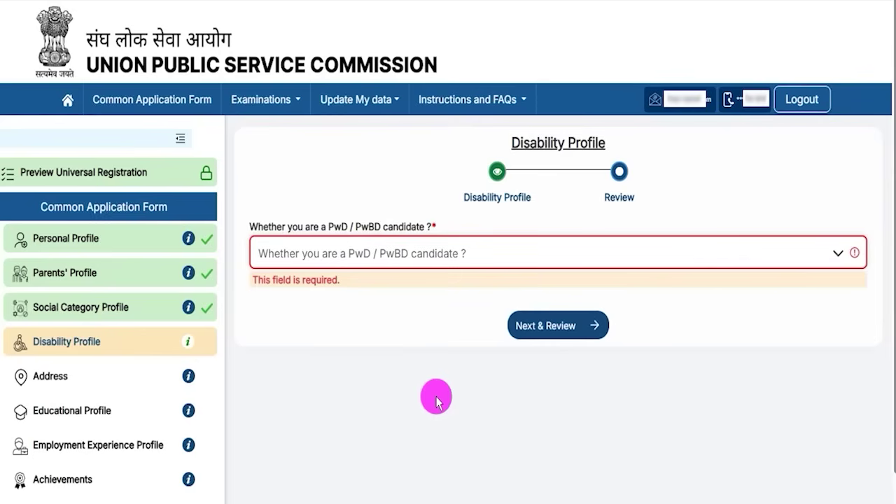
left_click_drag(525, 143, 586, 142)
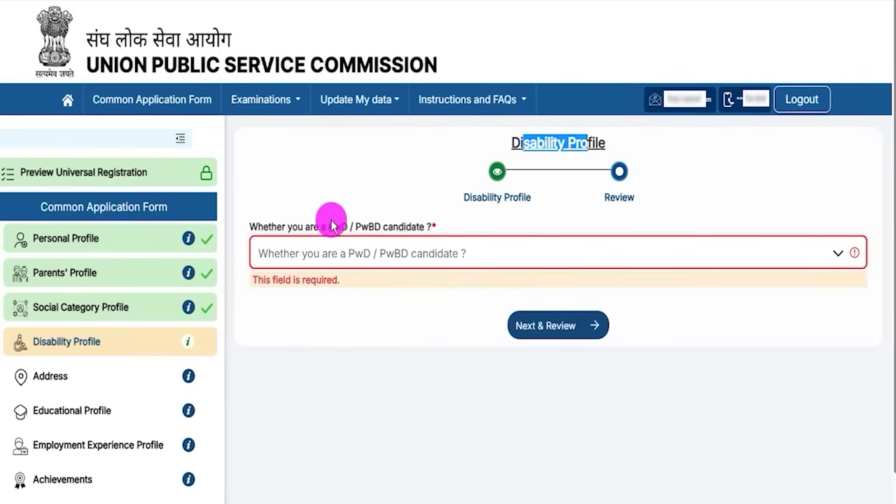
left_click_drag(298, 226, 400, 227)
- Answer Yes to being a PwD/PwBD candidate and Yes to disability of 40% or above
left_click(378, 254)
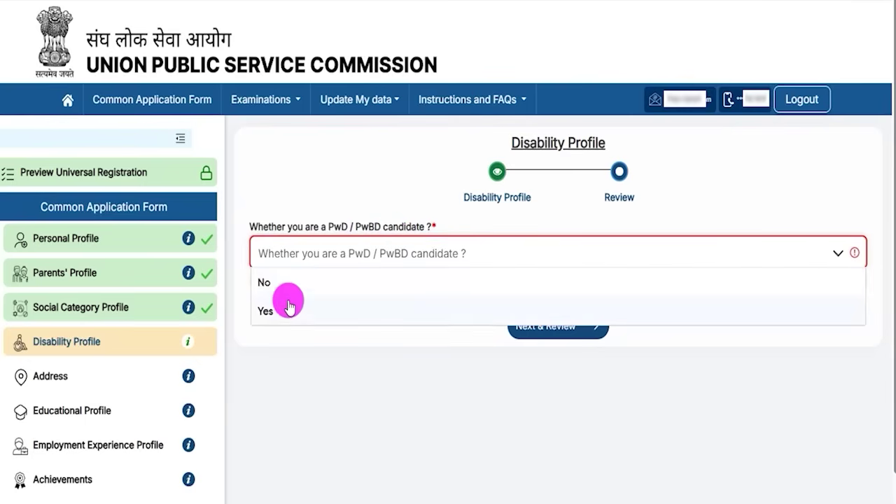
left_click(289, 306)
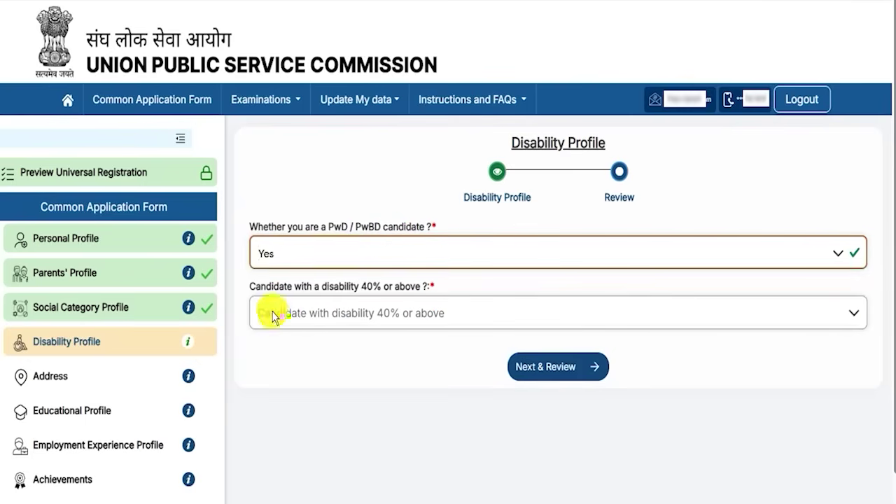
left_click(378, 318)
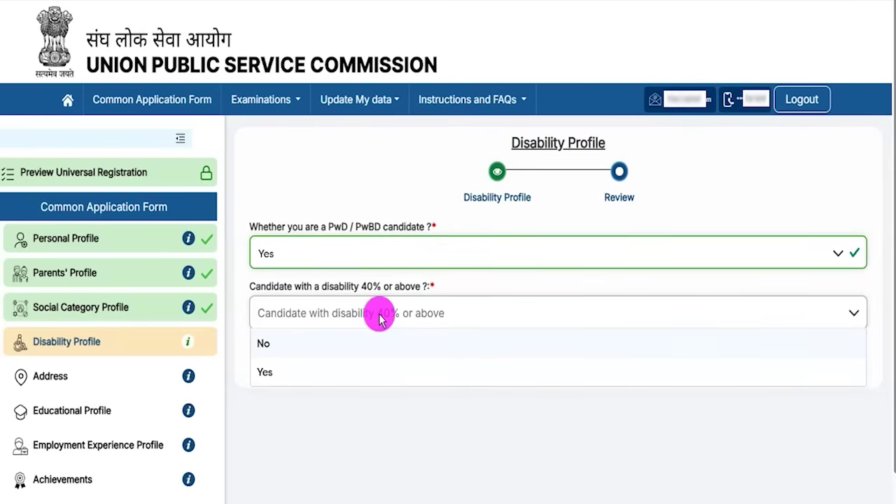
left_click(273, 371)
left_click_drag(273, 346, 327, 346)
left_click_drag(577, 347, 623, 347)
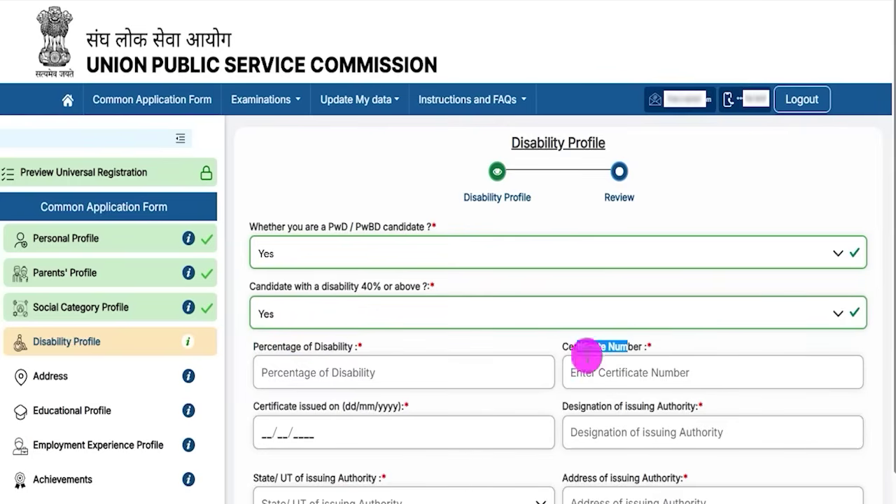
left_click_drag(290, 406, 328, 406)
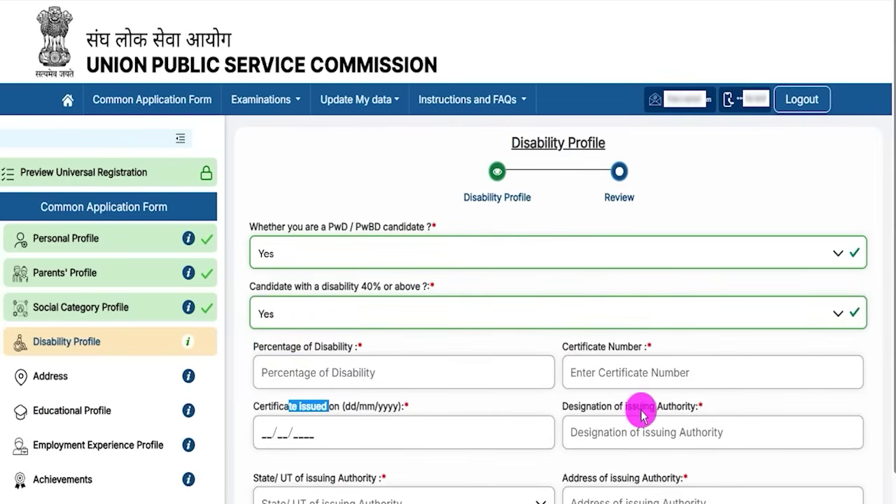
- Look over the disability certificate detail fields further down, leaving them empty
scroll(640, 415, "down", 1)
left_click_drag(599, 335, 655, 336)
scroll(623, 359, "down", 1)
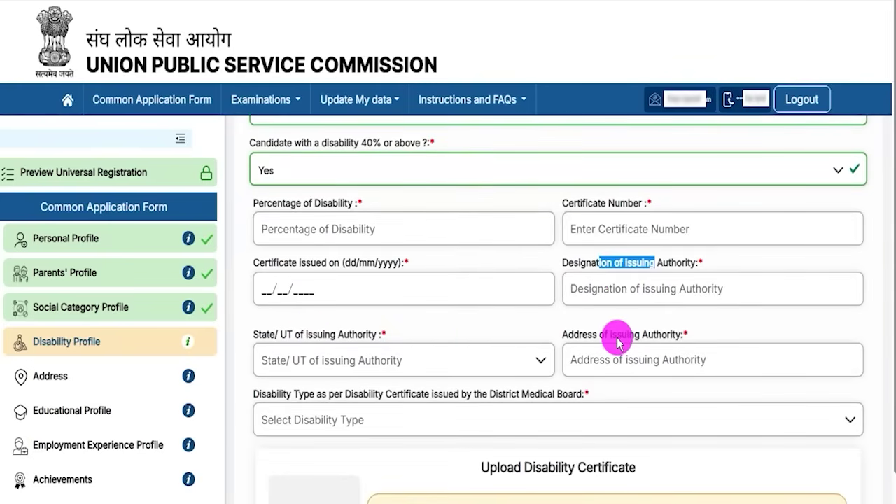
left_click(617, 339)
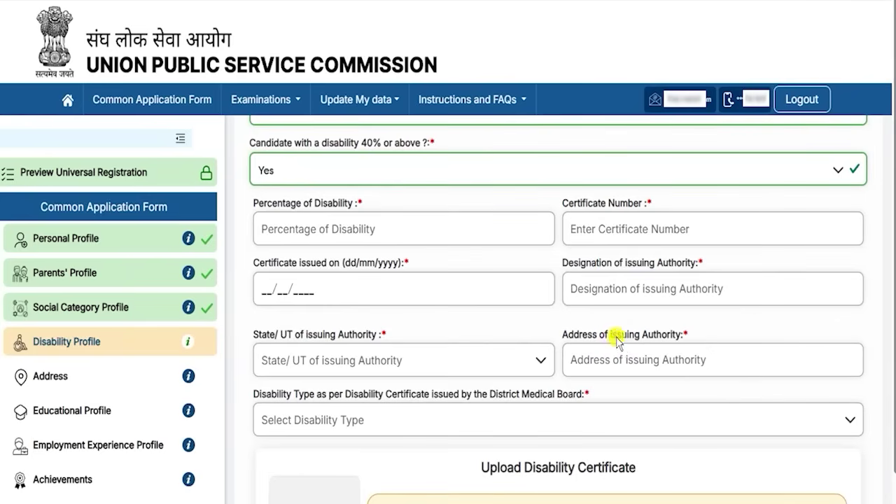
left_click_drag(280, 400, 418, 397)
scroll(455, 428, "down", 2)
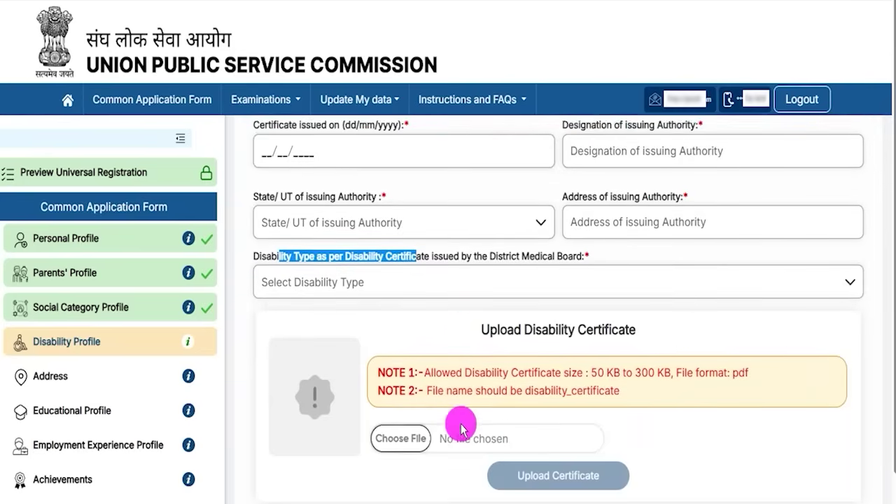
scroll(448, 413, "down", 2)
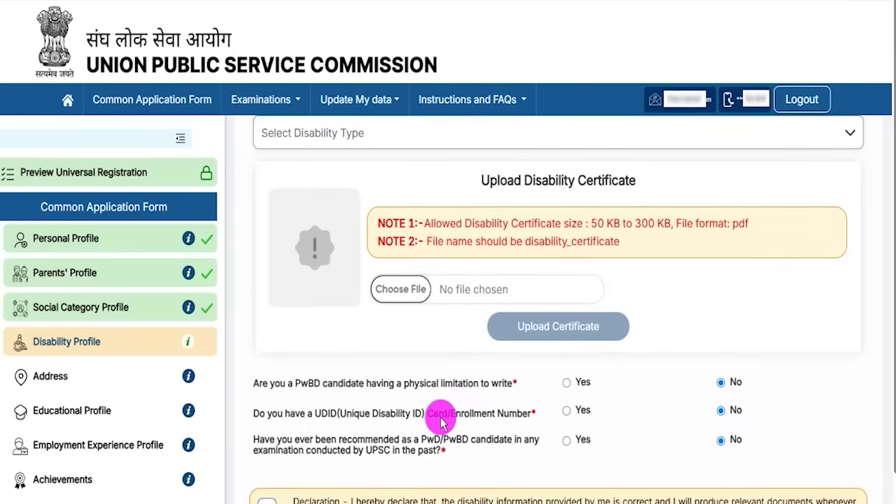
scroll(448, 326, "up", 6)
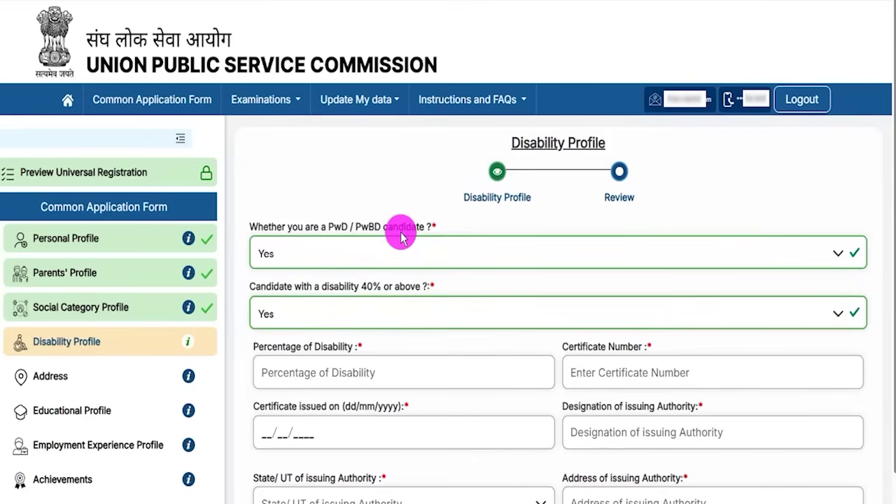
- Change the PwD/PwBD candidate answer to No
left_click(330, 254)
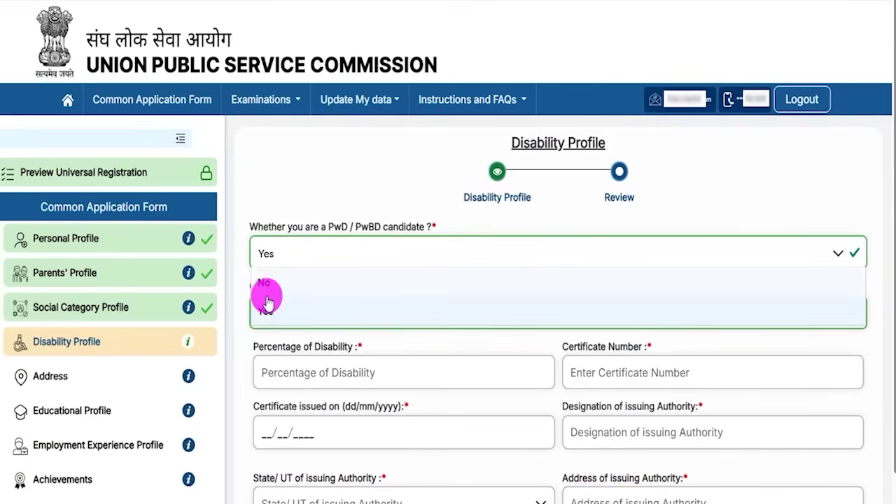
left_click(266, 284)
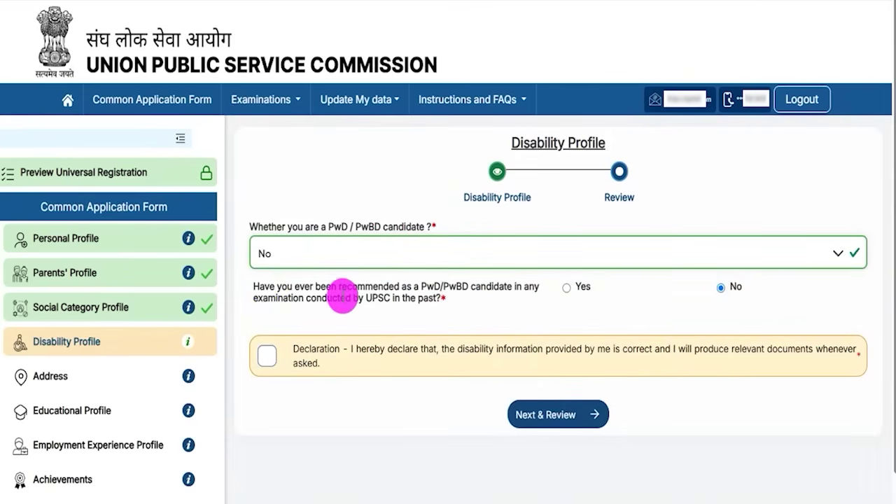
left_click_drag(340, 288, 443, 291)
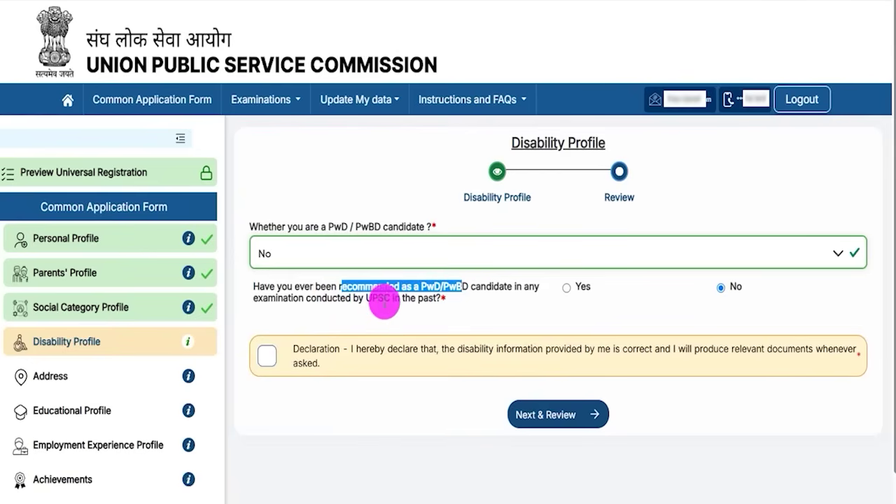
left_click_drag(375, 300, 396, 300)
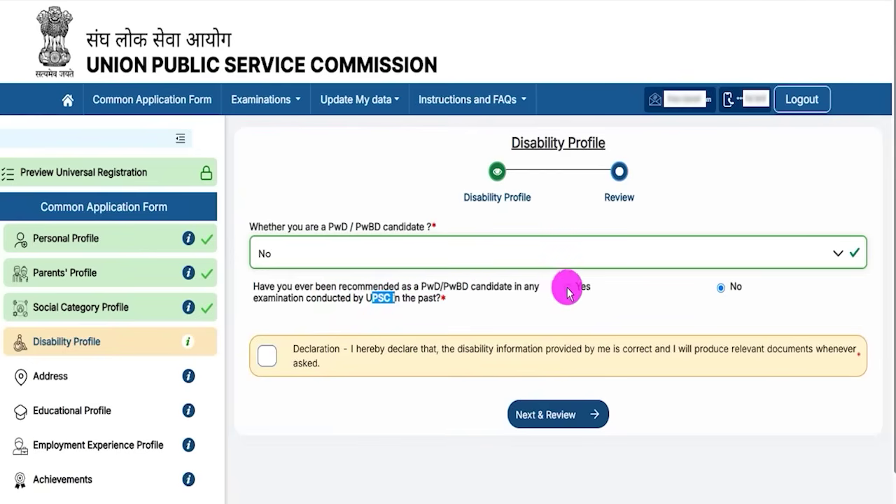
- Answer No to a past UPSC PwBD recommendation, accept the declaration, and open the review
left_click(567, 287)
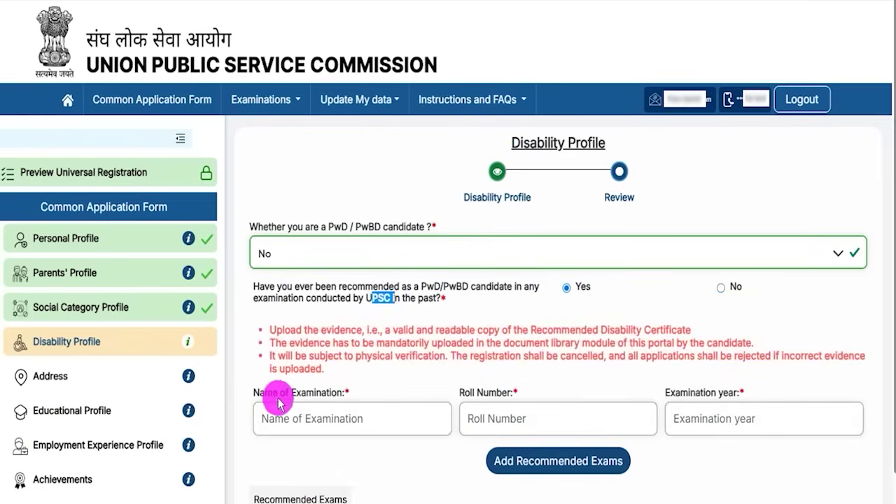
left_click_drag(273, 393, 319, 396)
left_click_drag(462, 393, 516, 393)
left_click_drag(679, 393, 722, 393)
left_click(720, 288)
left_click(266, 358)
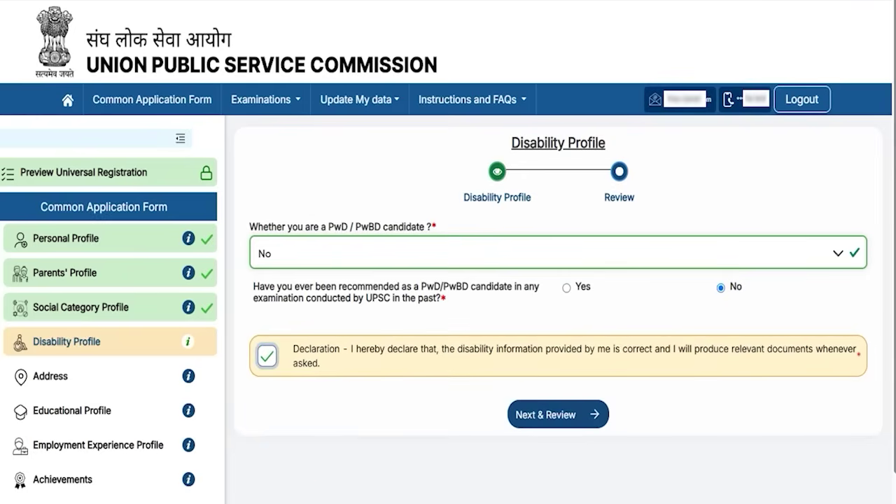
left_click(506, 412)
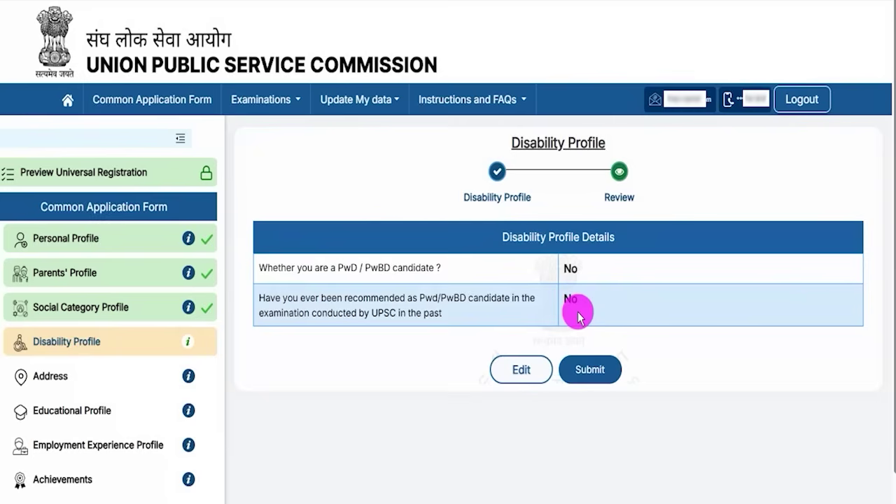
left_click_drag(509, 237, 599, 237)
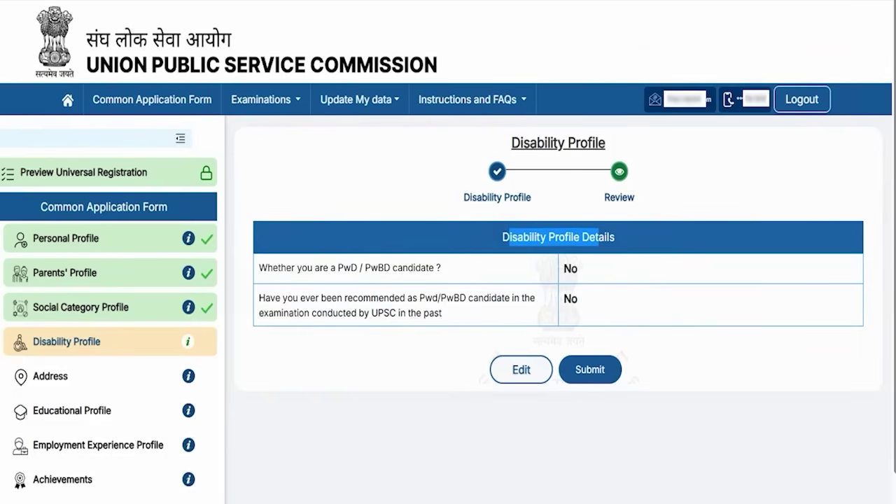
- Submit the Disability Profile and look over the Address page's Correspondence Address section
left_click(589, 369)
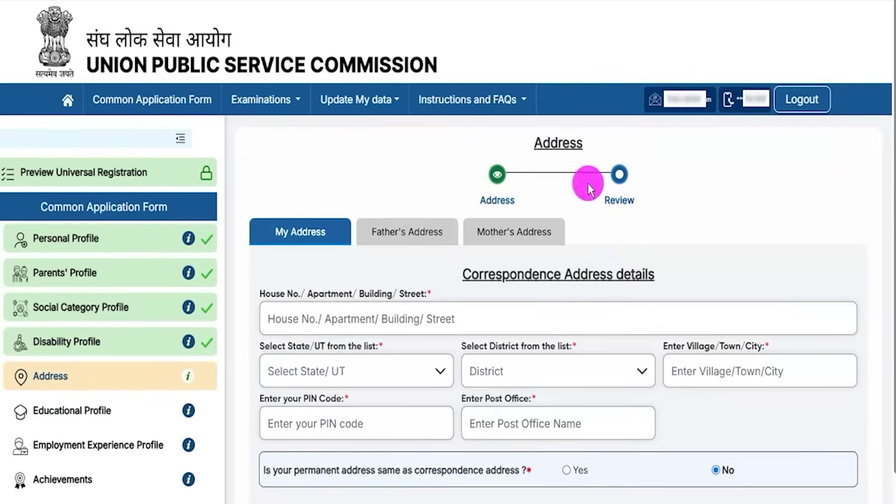
scroll(553, 268, "down", 1)
scroll(553, 268, "down", 2)
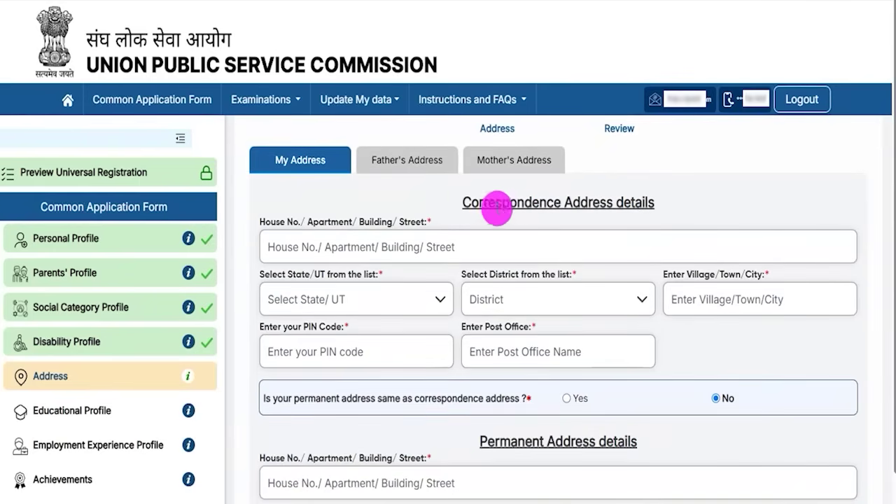
left_click_drag(471, 203, 630, 205)
scroll(472, 236, "down", 5)
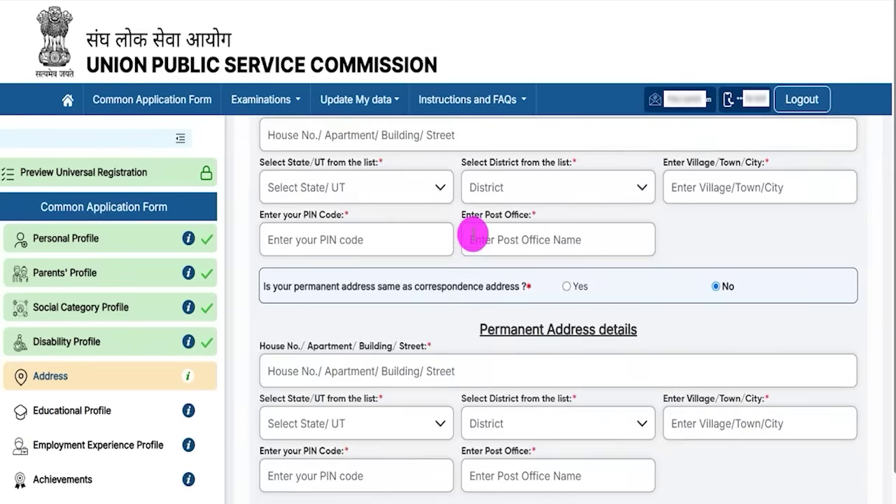
left_click_drag(494, 304, 620, 305)
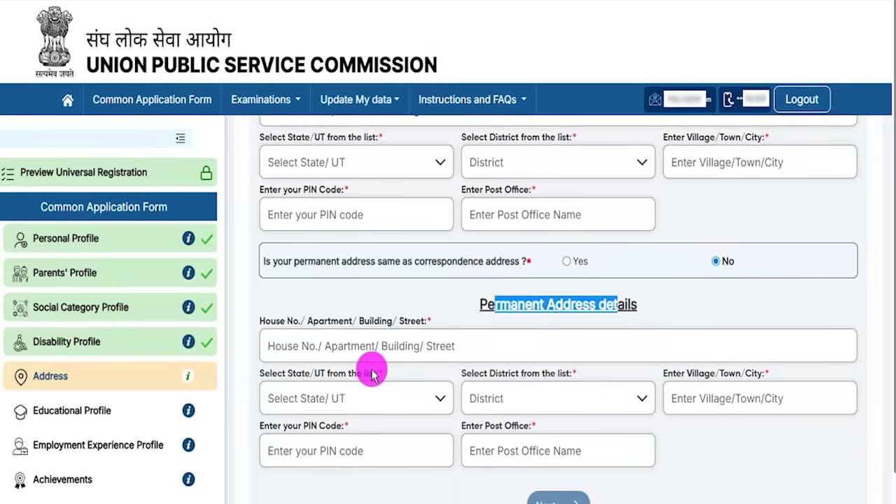
left_click_drag(495, 305, 546, 308)
scroll(546, 311, "up", 7)
left_click_drag(481, 256, 604, 260)
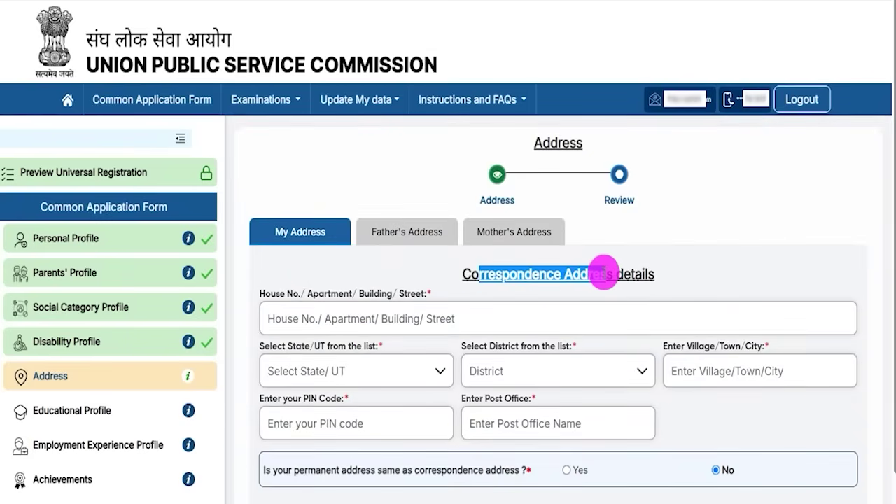
scroll(468, 423, "down", 2)
scroll(468, 423, "down", 2)
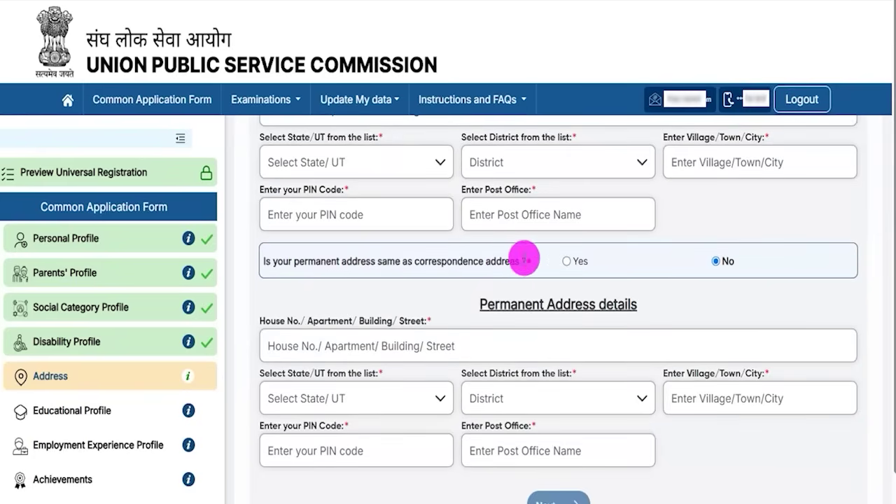
- Choose Yes for 'Is your permanent address same as correspondence address?'
left_click(567, 263)
left_click_drag(488, 304, 625, 304)
scroll(484, 330, "up", 2)
left_click_drag(480, 208, 613, 207)
scroll(500, 343, "down", 2)
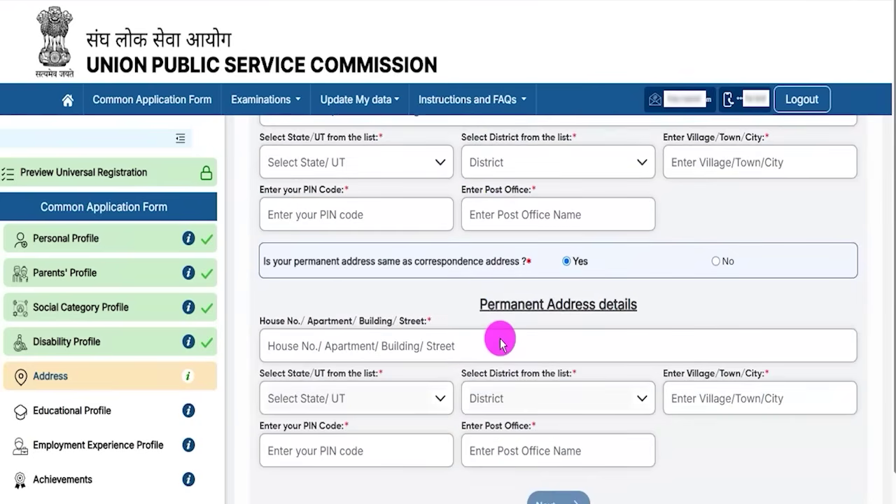
scroll(792, 459, "down", 1)
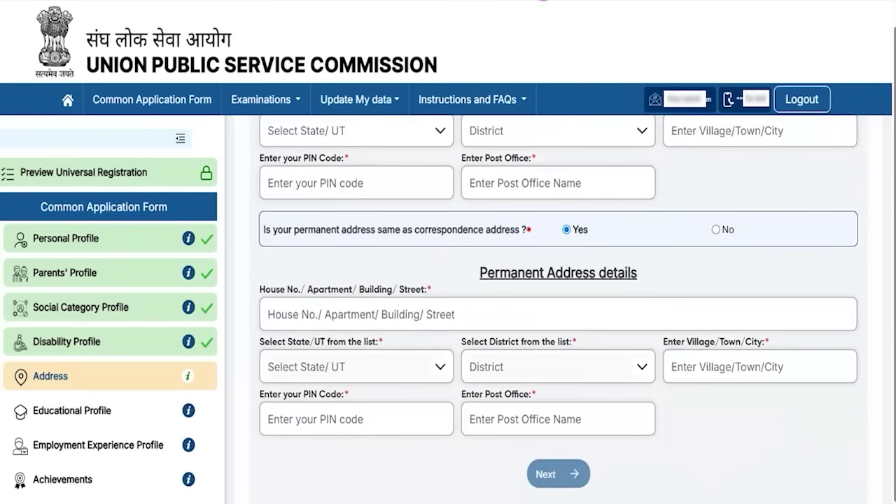
left_click_drag(784, 414, 602, 468)
- Go through the Father's Address questions and continue to the Mother's Address section
left_click(582, 474)
left_click_drag(273, 289, 370, 290)
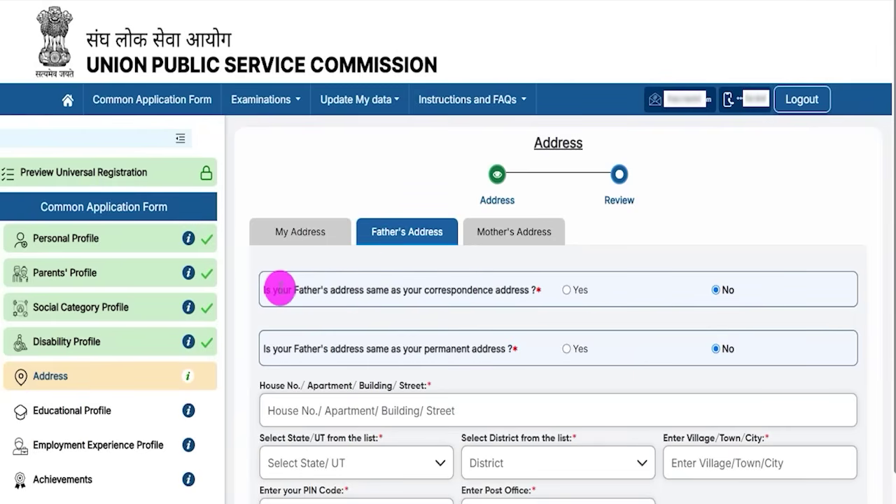
left_click_drag(280, 289, 372, 290)
left_click_drag(418, 289, 513, 290)
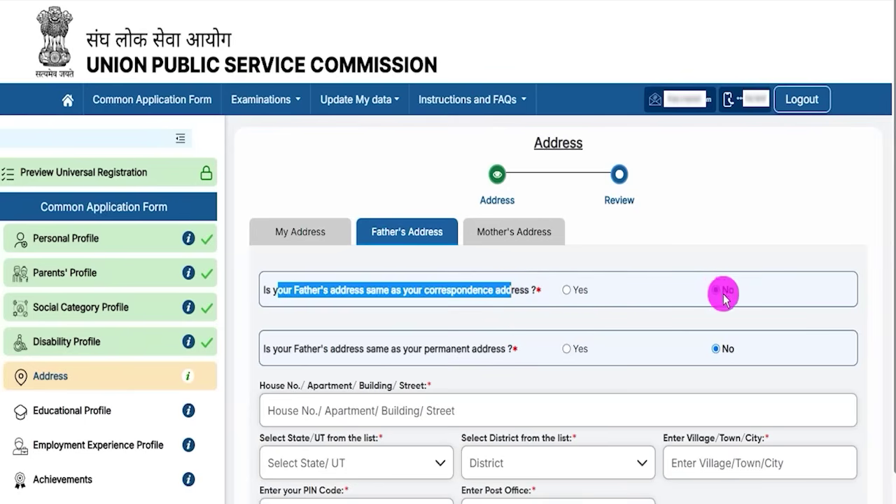
left_click_drag(483, 349, 277, 348)
left_click(335, 354)
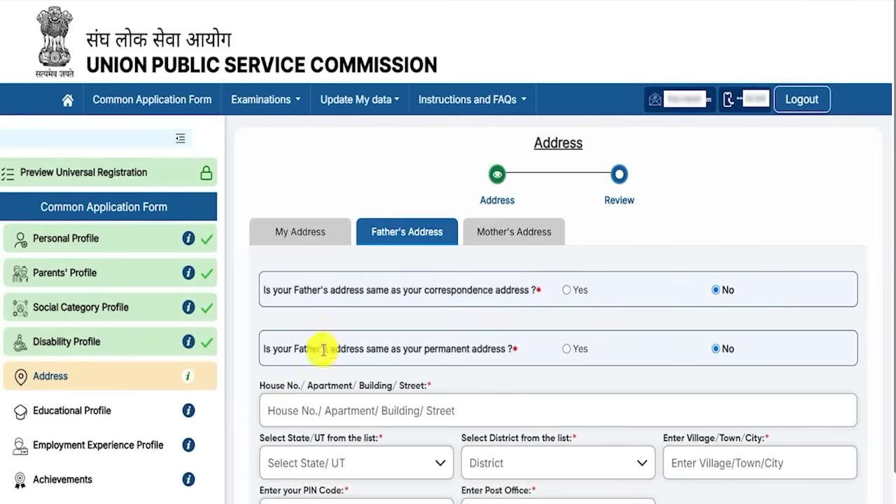
left_click_drag(277, 348, 487, 350)
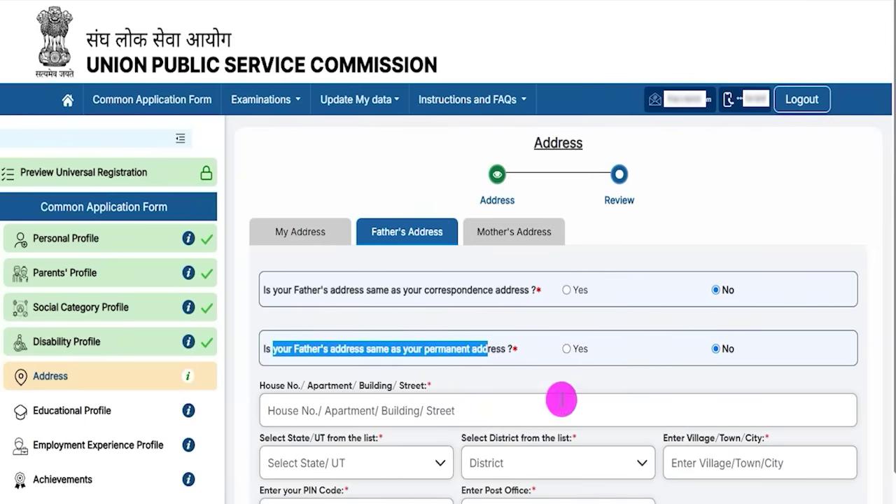
left_click(326, 411)
scroll(494, 434, "down", 3)
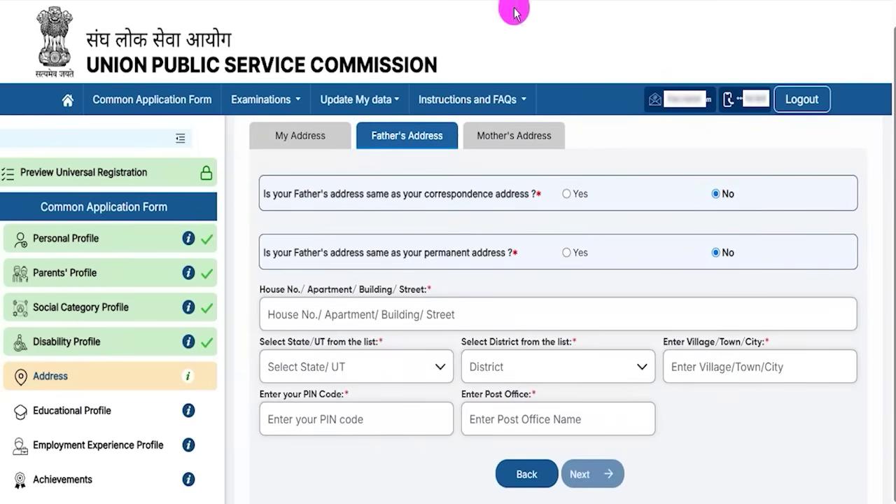
left_click(532, 265)
- Answer the Mother's Address question, preview the addresses with Next & Review, and submit them
left_click(514, 135)
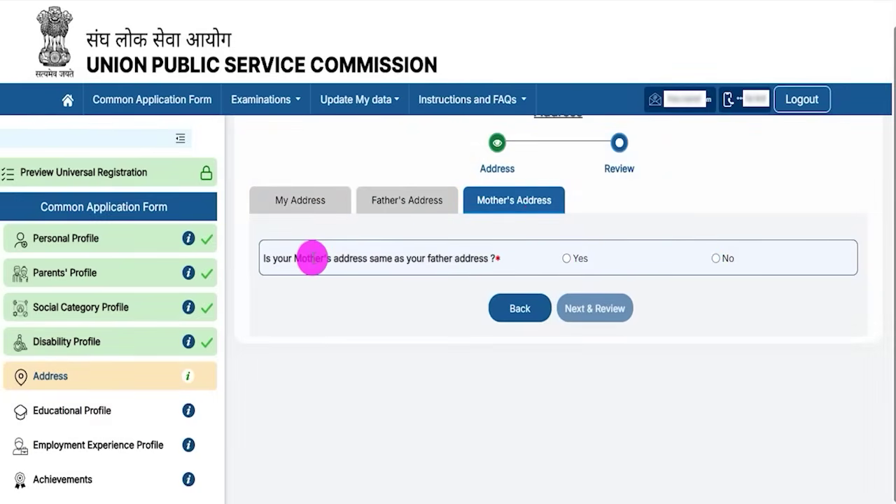
left_click_drag(302, 257, 460, 258)
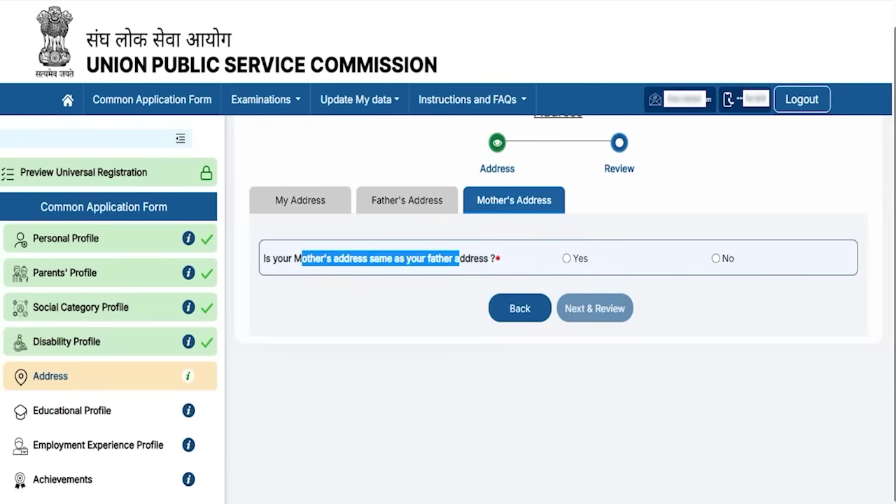
left_click_drag(818, 313, 628, 306)
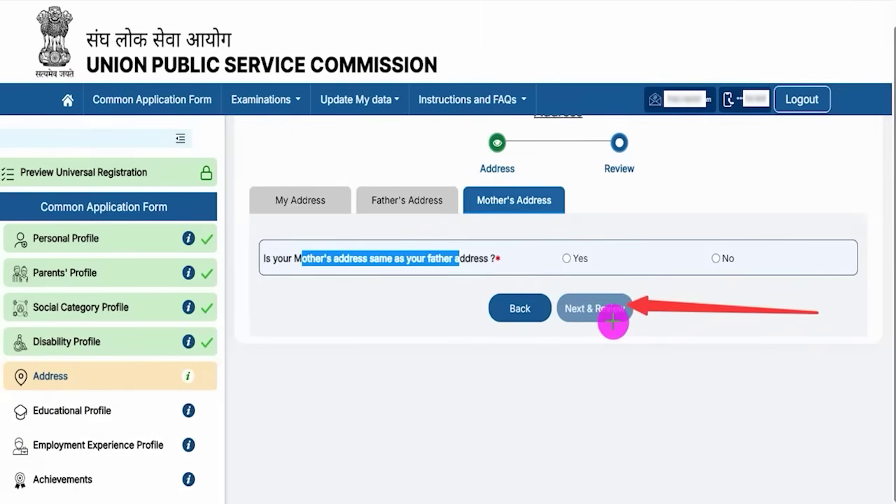
left_click(595, 308)
scroll(779, 448, "down", 10)
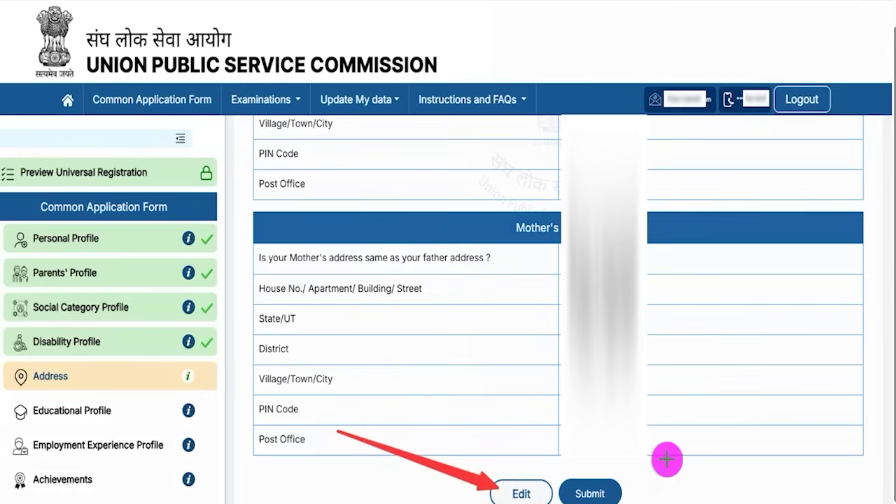
left_click(614, 485)
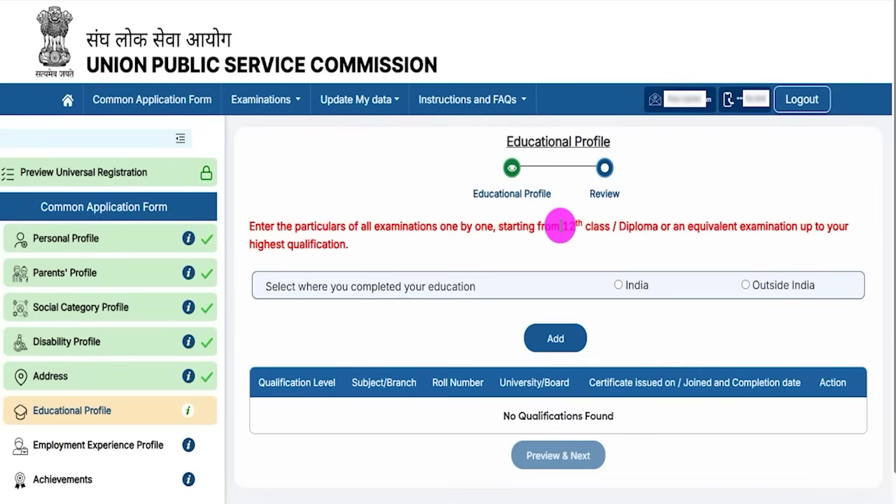
- Select India as where education was completed in the Educational Profile
left_click_drag(527, 142, 584, 137)
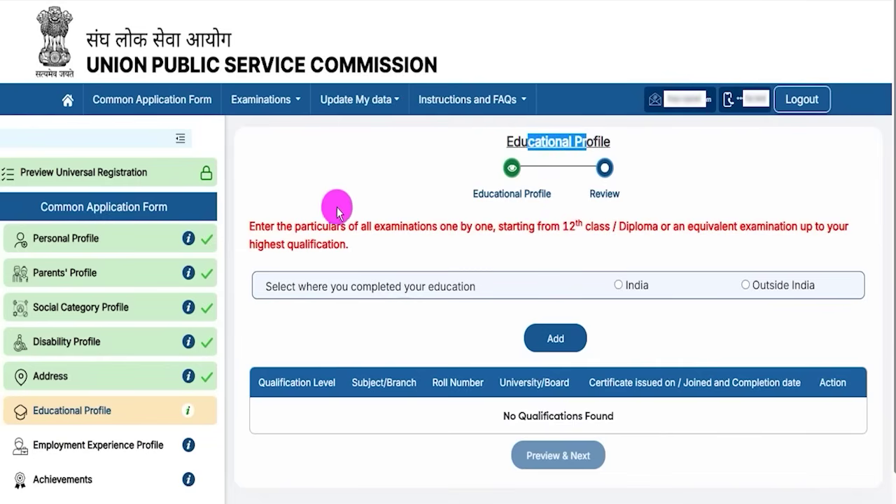
left_click_drag(285, 226, 584, 227)
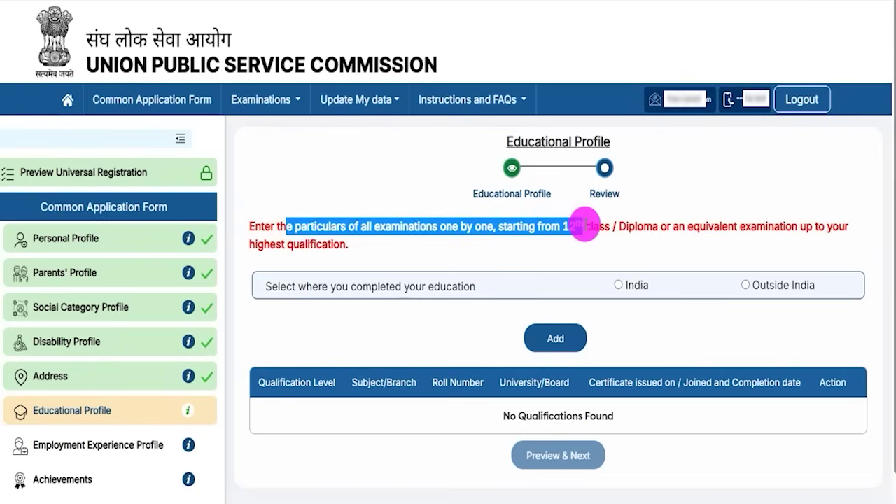
left_click_drag(313, 286, 386, 293)
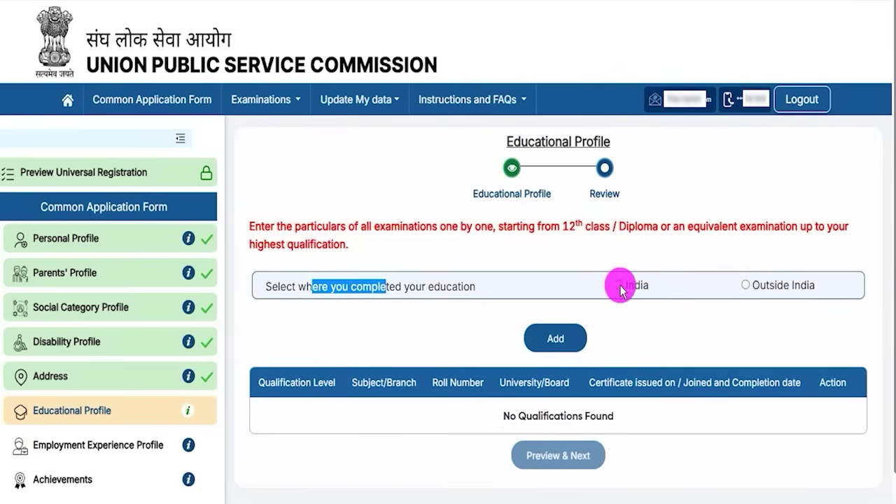
left_click(619, 287)
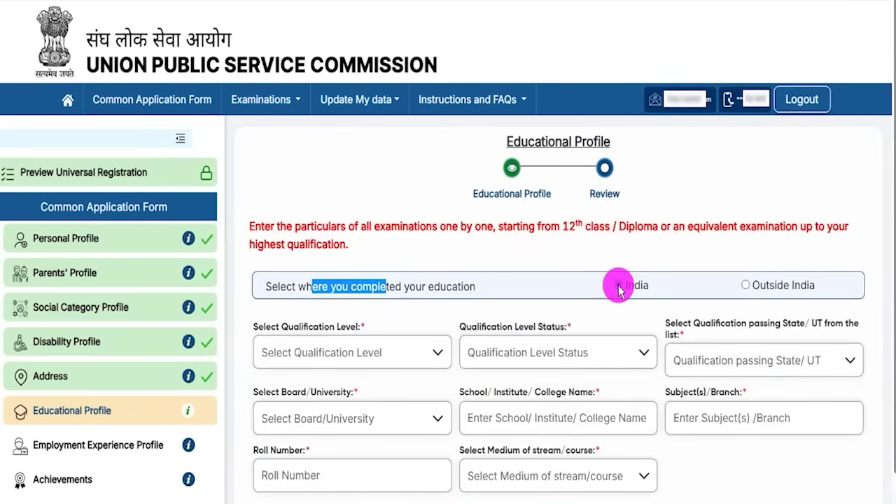
left_click(616, 315)
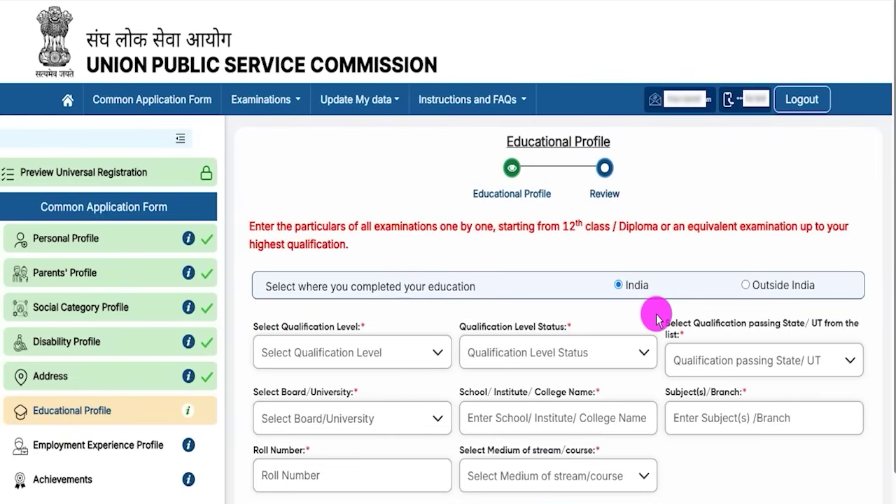
left_click_drag(564, 226, 599, 226)
scroll(611, 329, "down", 1)
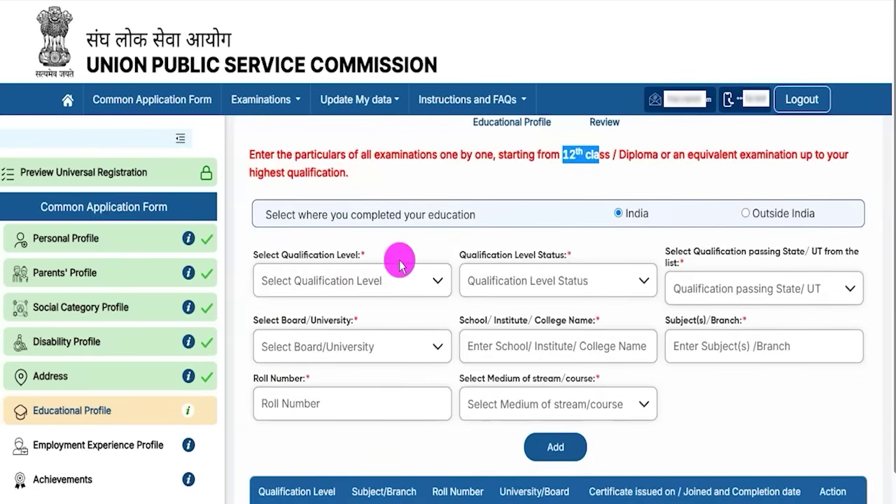
- Set qualification level Higher Secondary (10+2), status Completed, passing state Uttar Pradesh
left_click(329, 277)
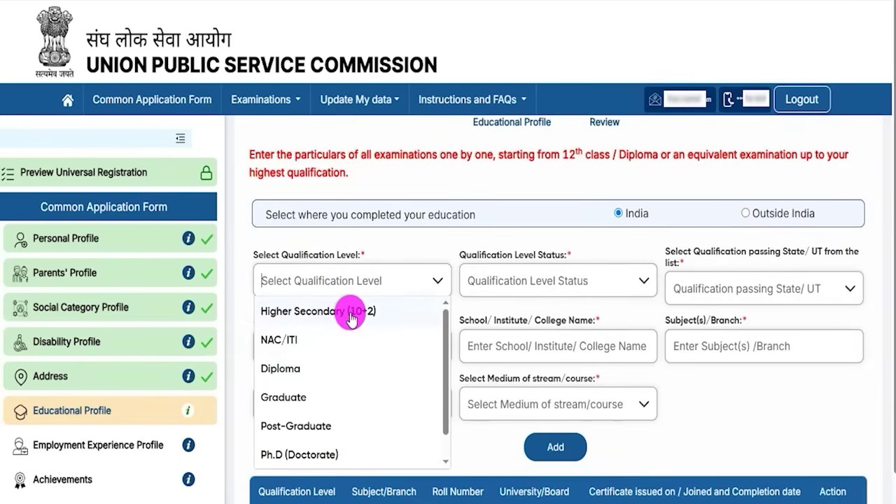
left_click(352, 313)
left_click_drag(477, 255, 516, 261)
left_click(564, 282)
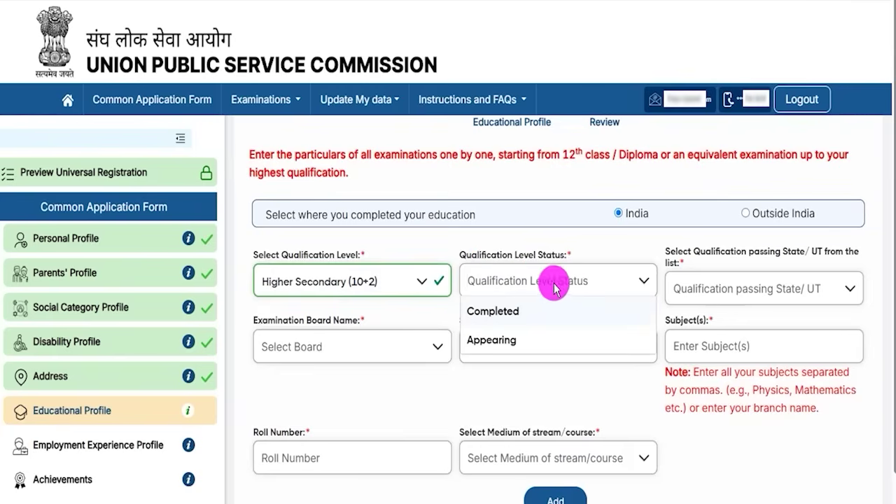
left_click(495, 312)
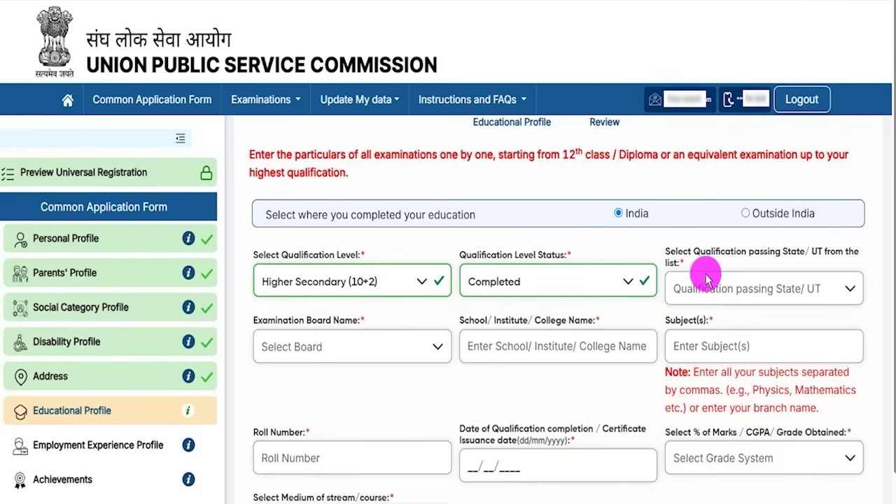
left_click_drag(695, 259, 757, 289)
left_click(757, 290)
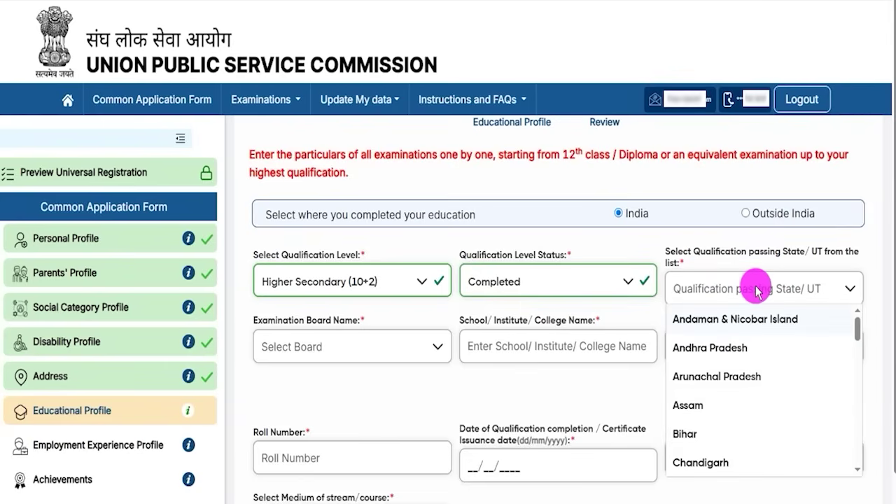
scroll(736, 394, "down", 10)
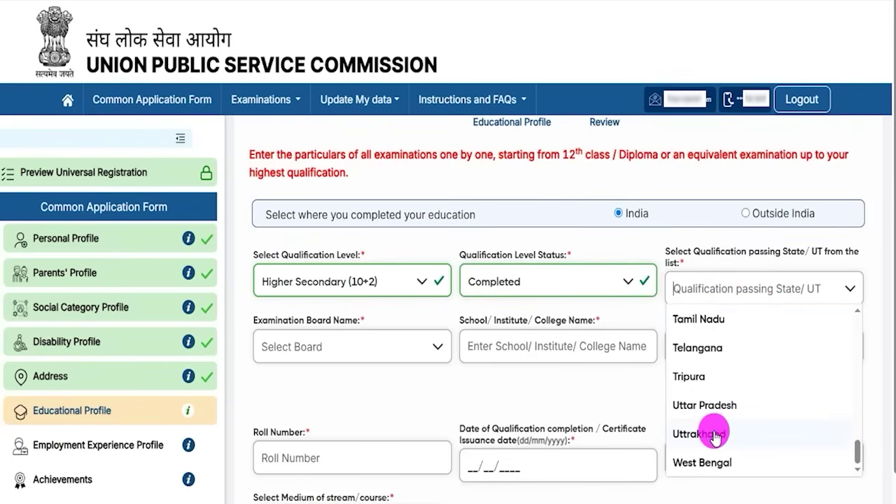
left_click(713, 405)
- Check the empty Examination Board list and click into the School/College and Subject(s) fields
left_click_drag(291, 327, 326, 320)
left_click(335, 343)
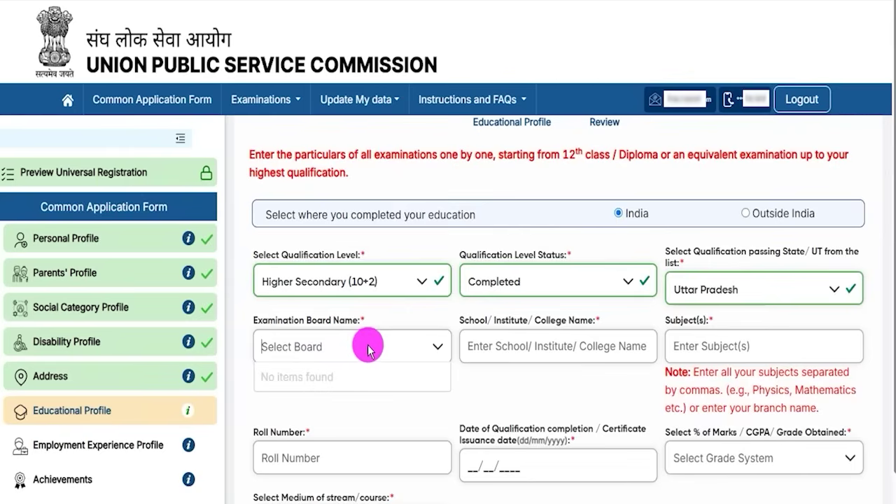
left_click(428, 348)
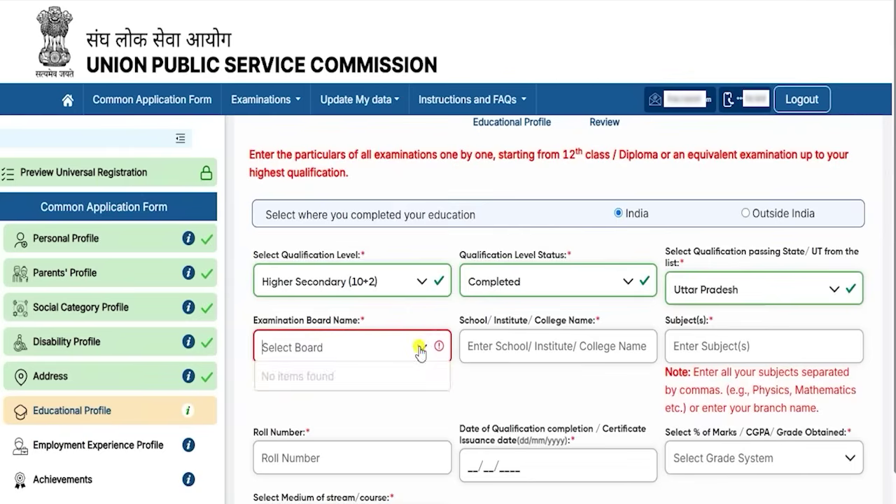
left_click_drag(490, 324, 558, 319)
left_click(566, 356)
left_click(724, 400)
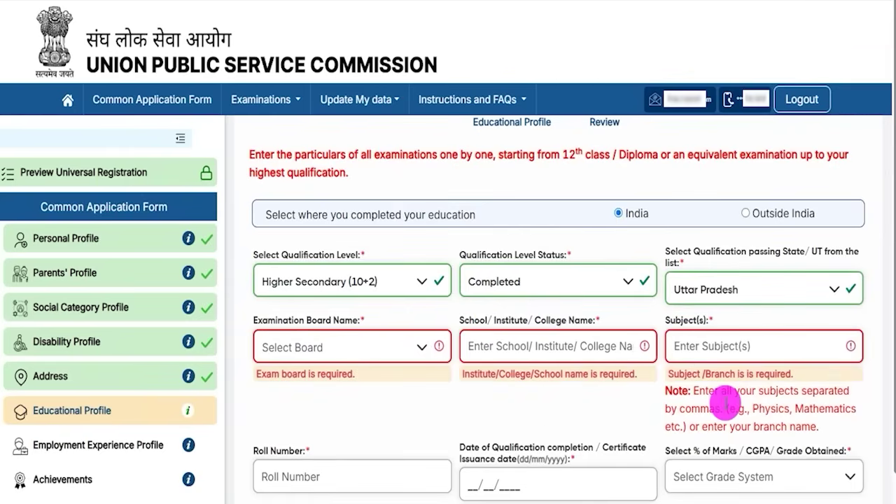
left_click_drag(675, 327, 703, 348)
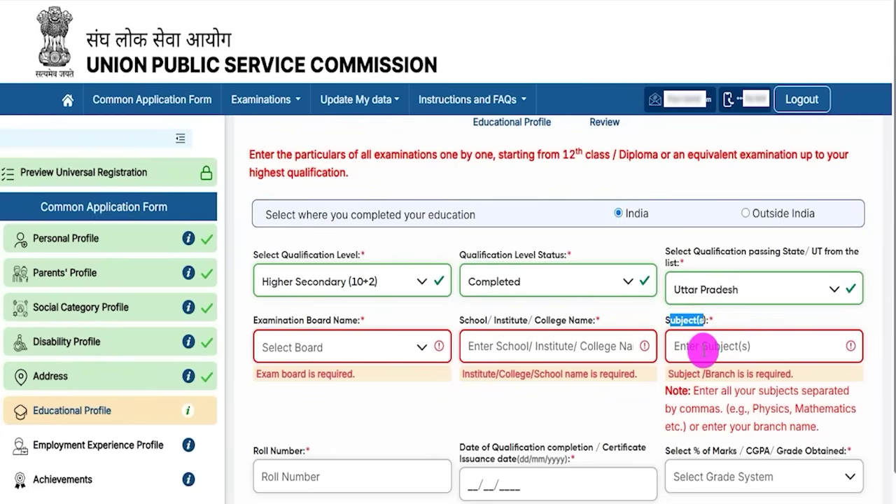
left_click(704, 348)
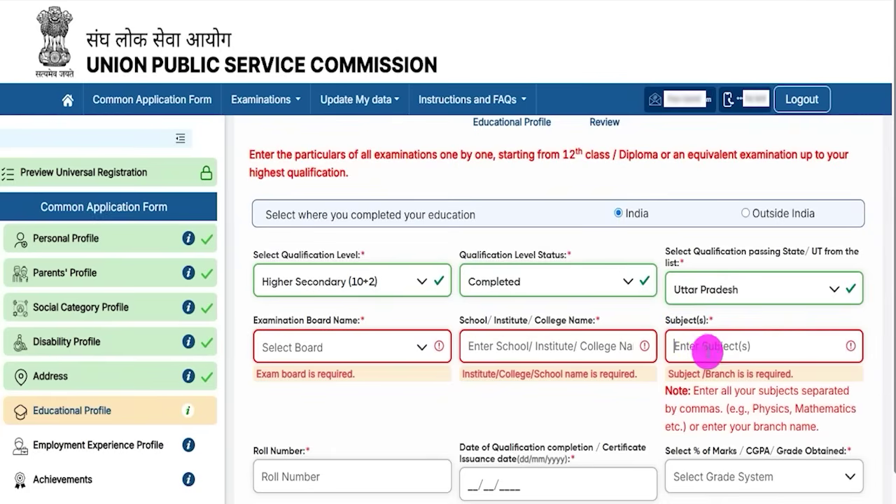
left_click_drag(752, 407, 846, 412)
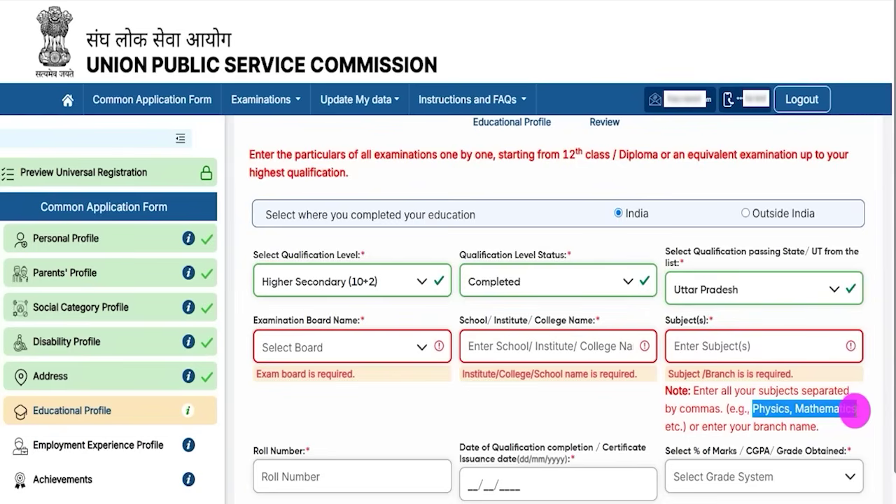
left_click_drag(847, 412, 856, 412)
scroll(438, 334, "down", 3)
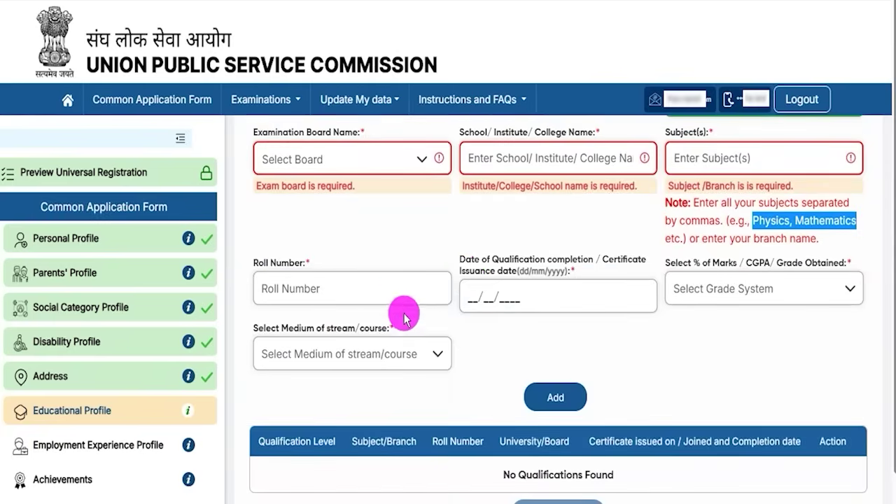
- Click into the roll number and qualification completion date fields
left_click(324, 289)
left_click_drag(474, 259, 587, 265)
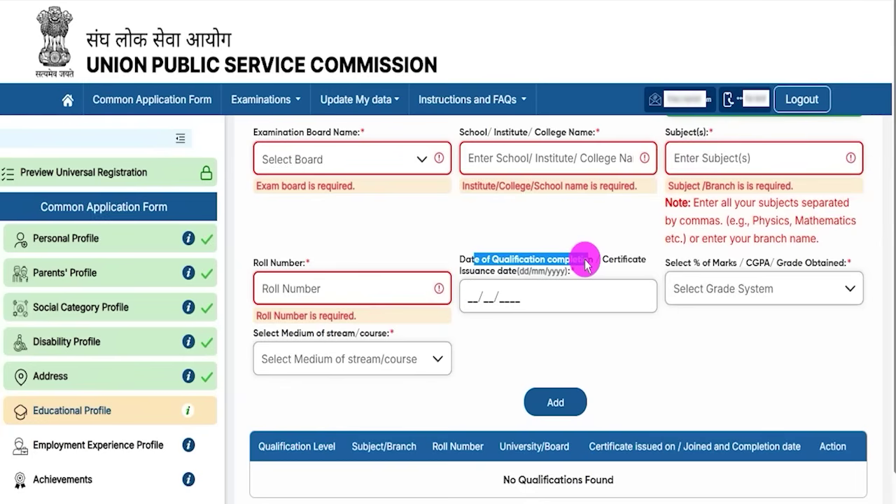
left_click_drag(586, 265, 599, 260)
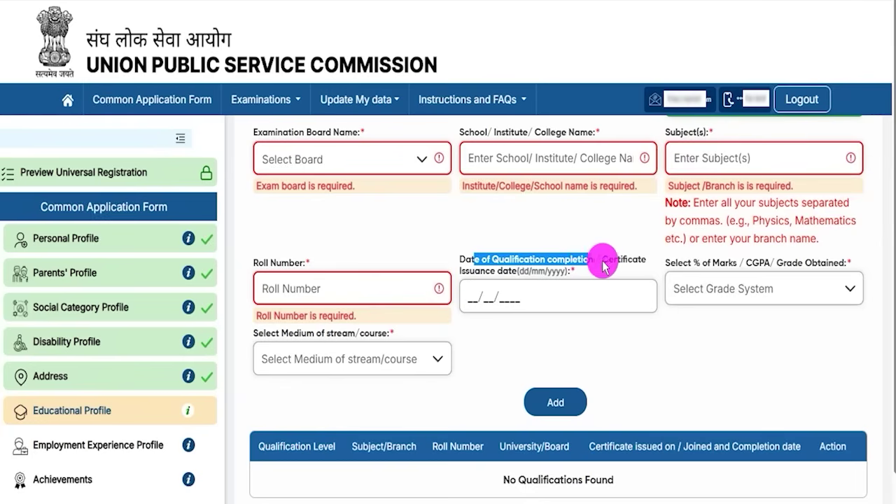
left_click(616, 260)
left_click_drag(472, 260, 489, 265)
left_click(476, 293)
left_click(691, 240)
left_click(496, 302)
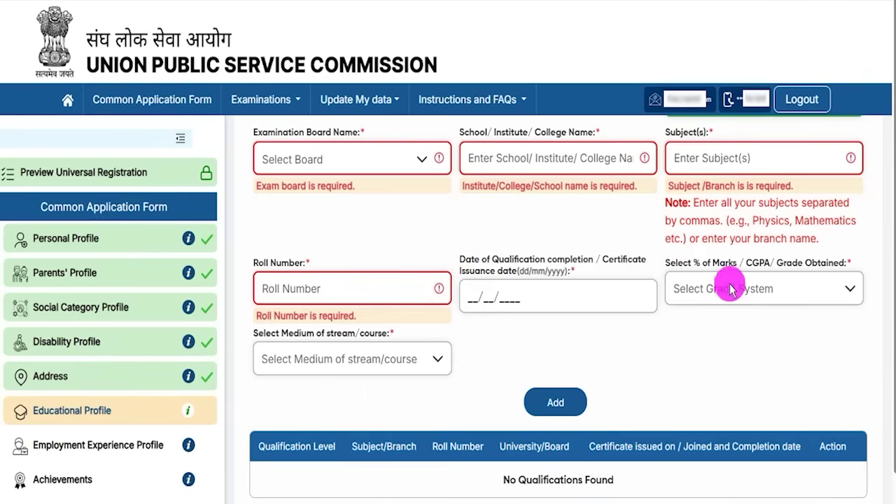
left_click_drag(677, 263, 770, 266)
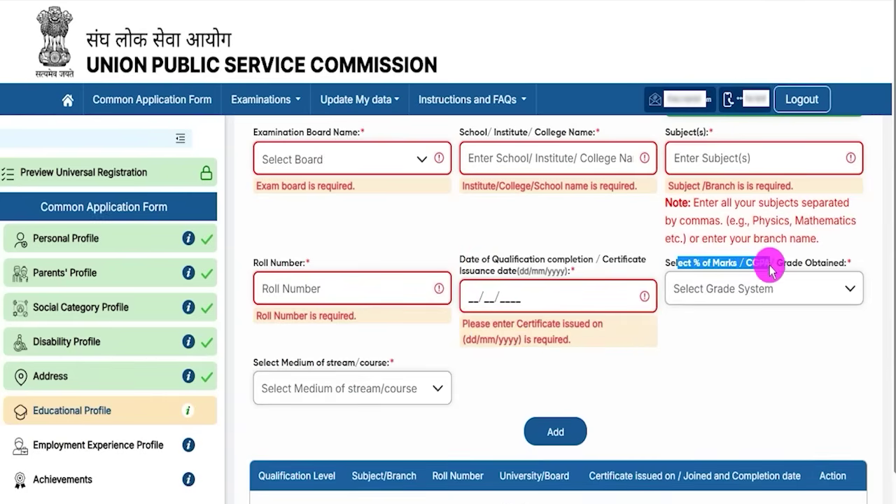
- Grade by Percentage(%) Marks at 90.00 with English as the medium of study
left_click(762, 290)
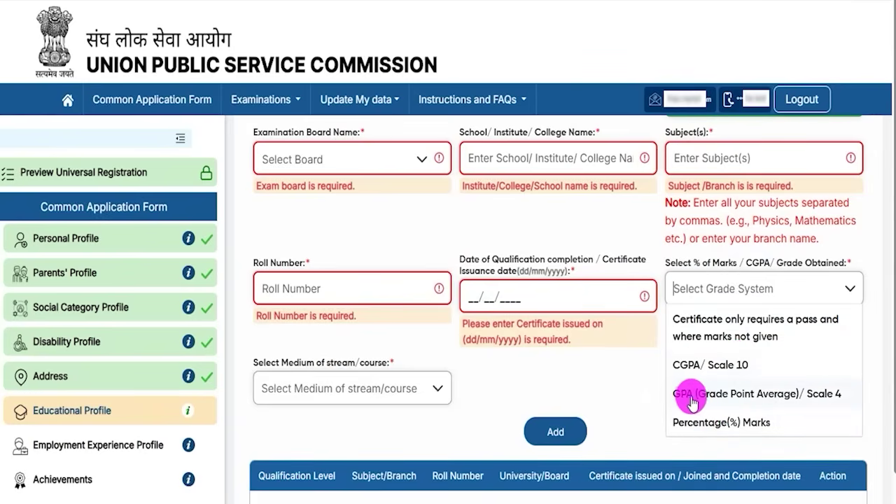
left_click(728, 422)
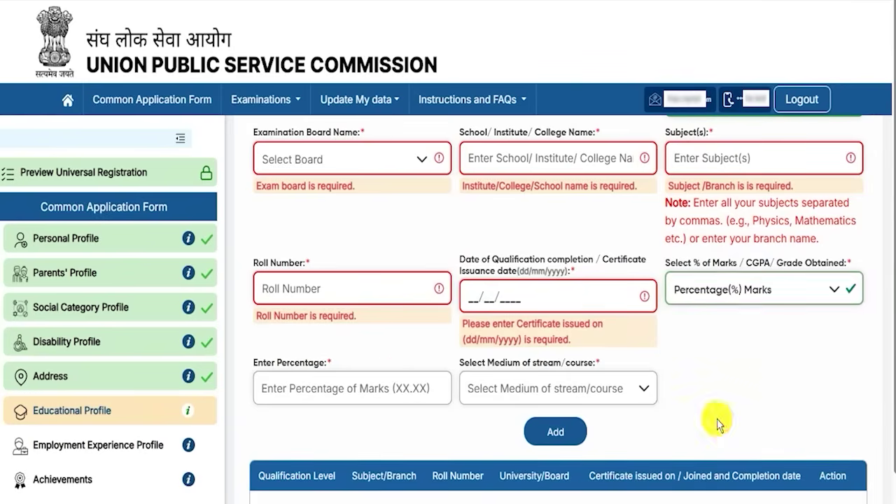
left_click(316, 385)
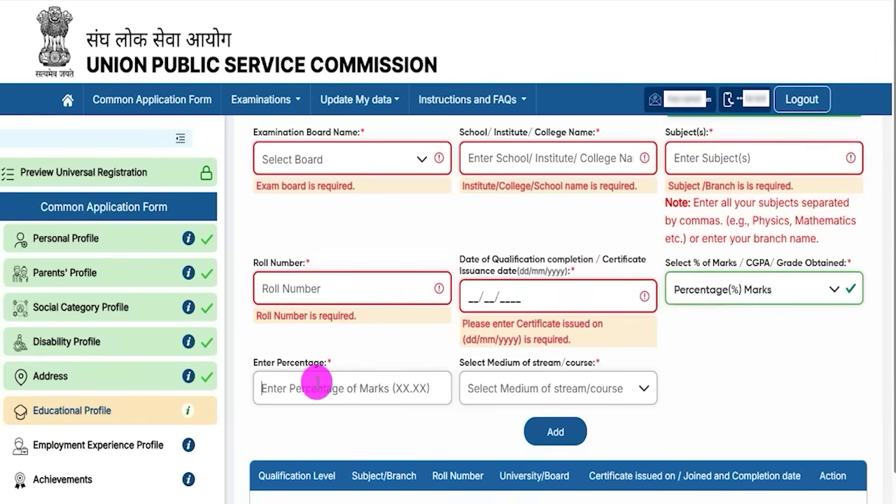
type("90.00")
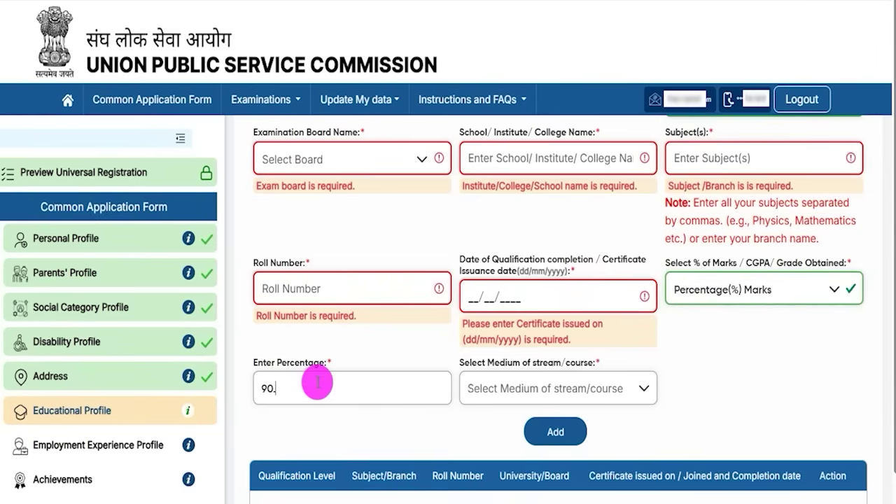
left_click(522, 391)
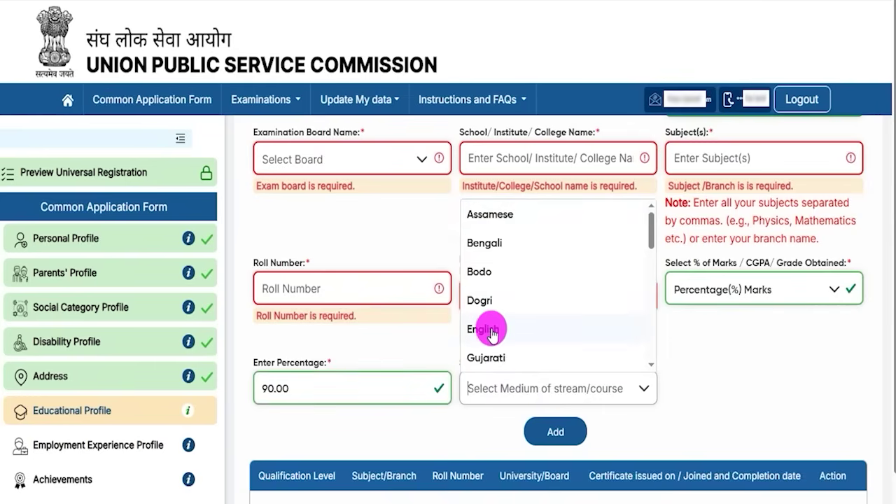
left_click(492, 335)
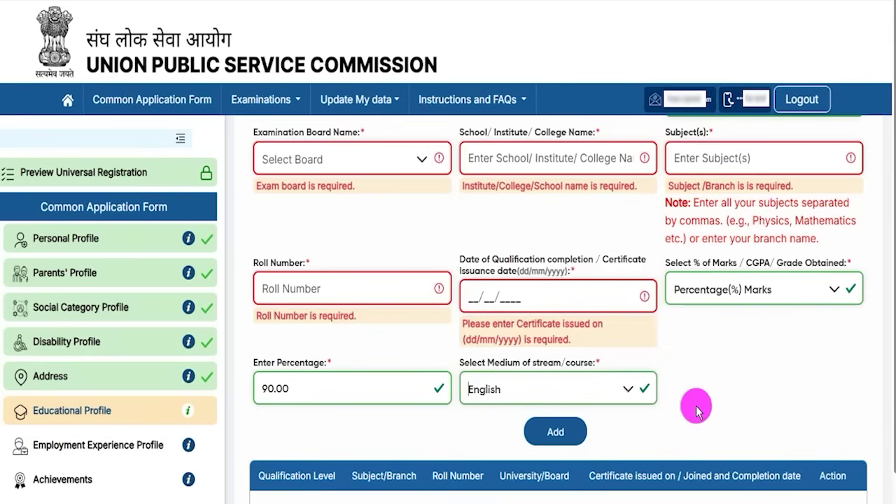
scroll(694, 408, "down", 1)
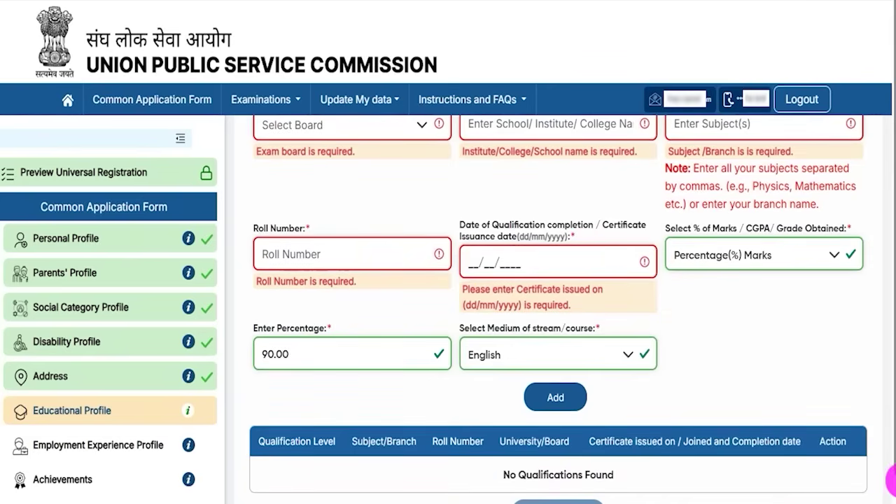
scroll(871, 464, "down", 1)
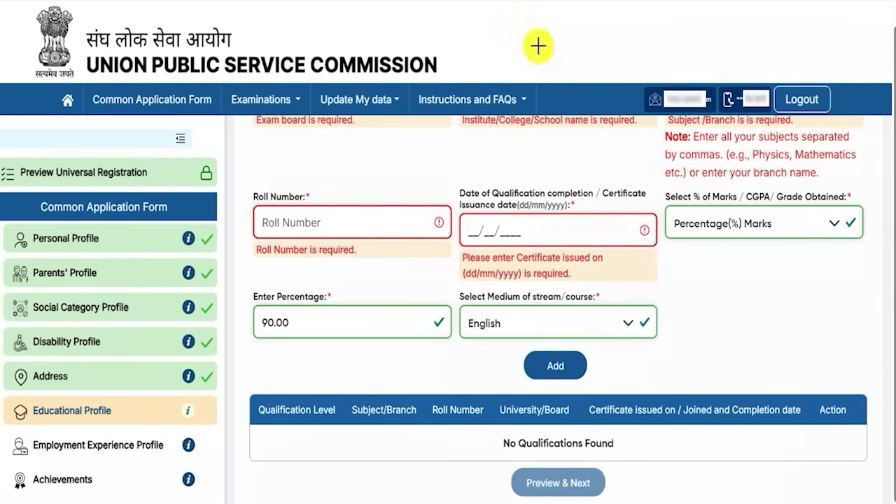
- Add the Higher Secondary (10+2) Physics, Chemistry, Math row to the qualifications table
left_click(573, 365)
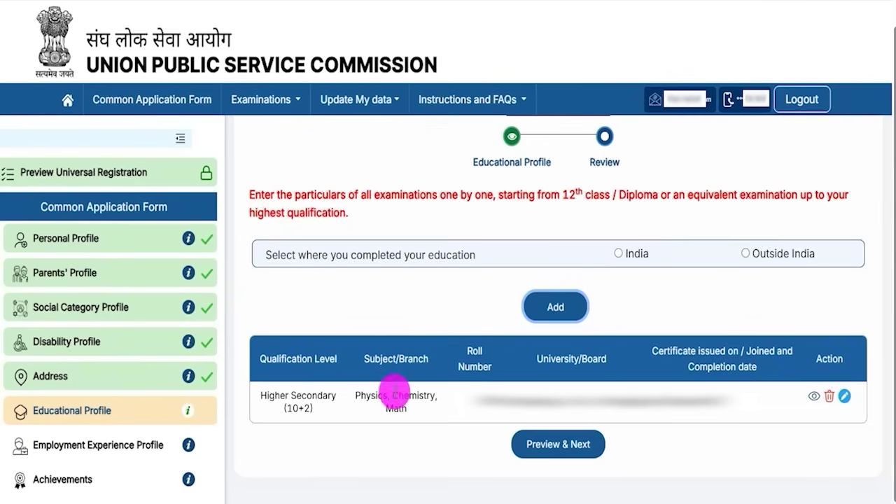
left_click_drag(275, 396, 323, 396)
left_click(572, 401)
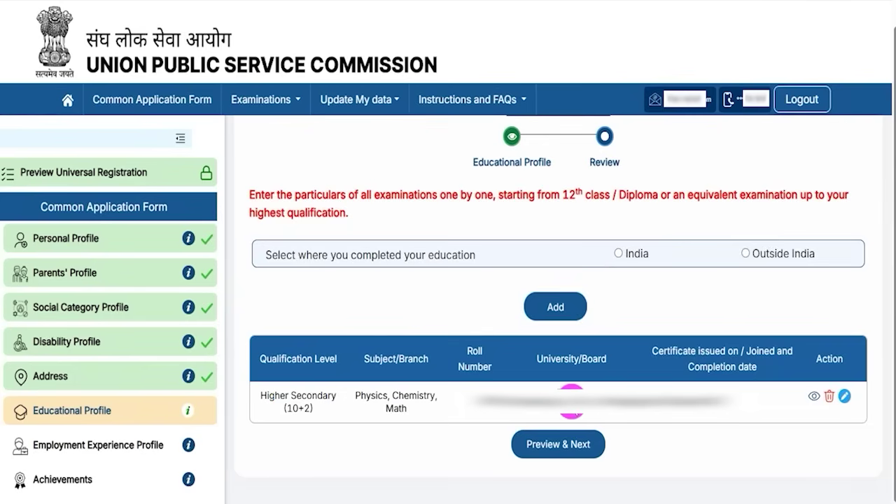
left_click(536, 306)
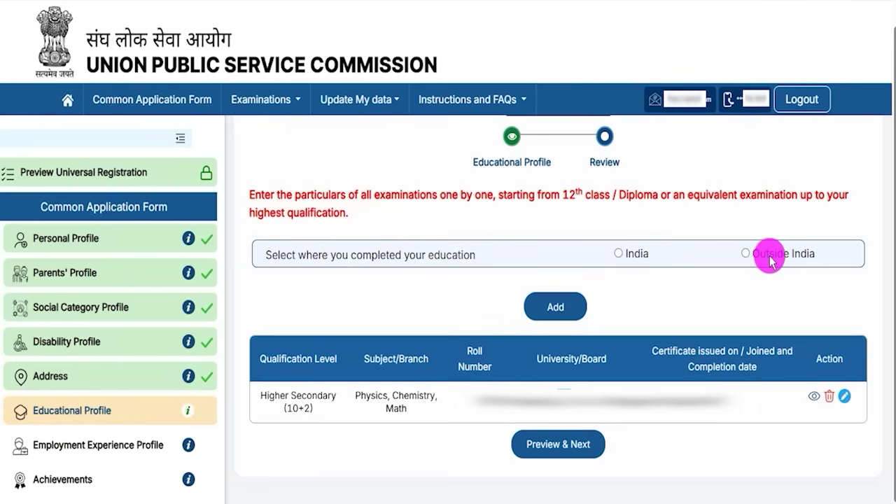
- Begin a Graduate qualification completed in India, with status Completed and stream Medical
left_click(619, 255)
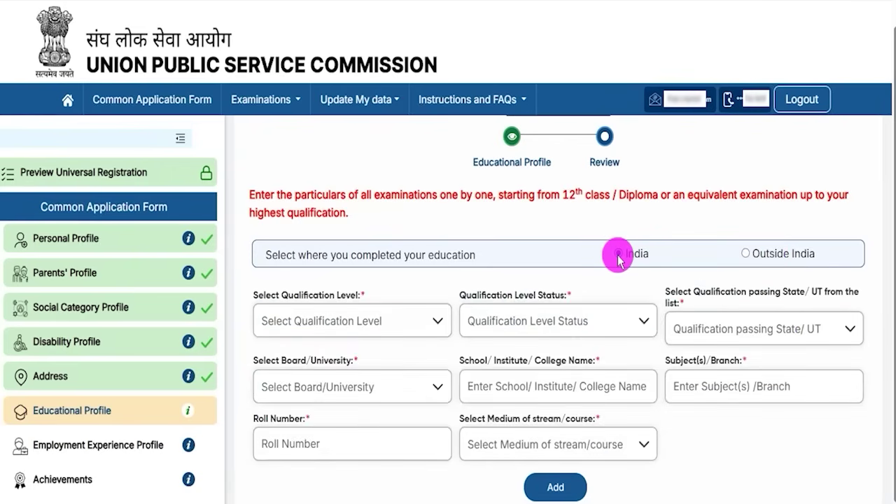
left_click(348, 318)
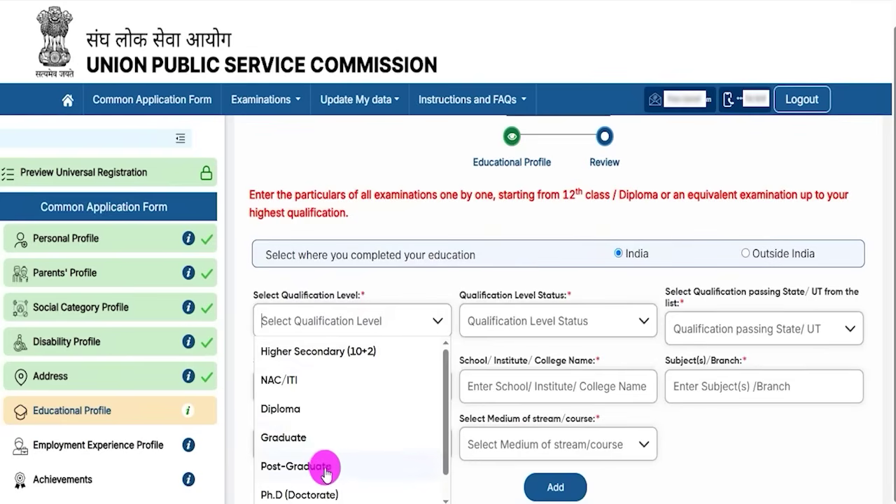
left_click(288, 437)
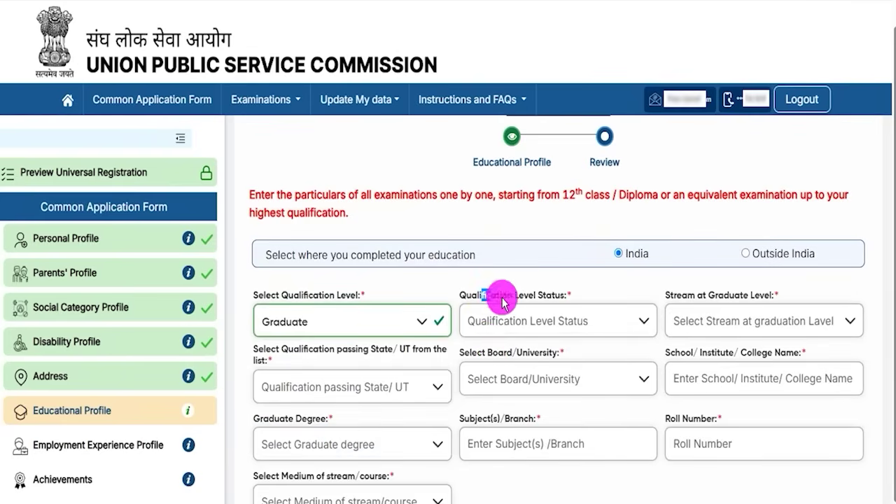
left_click(526, 321)
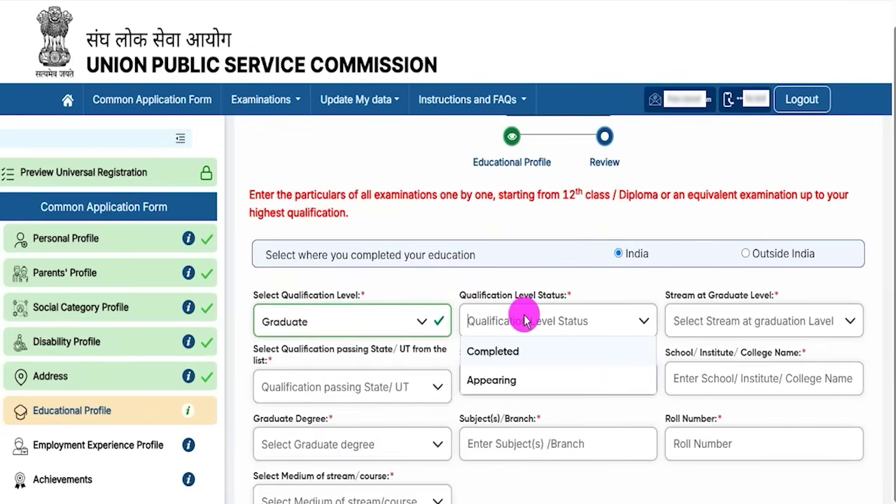
left_click(512, 354)
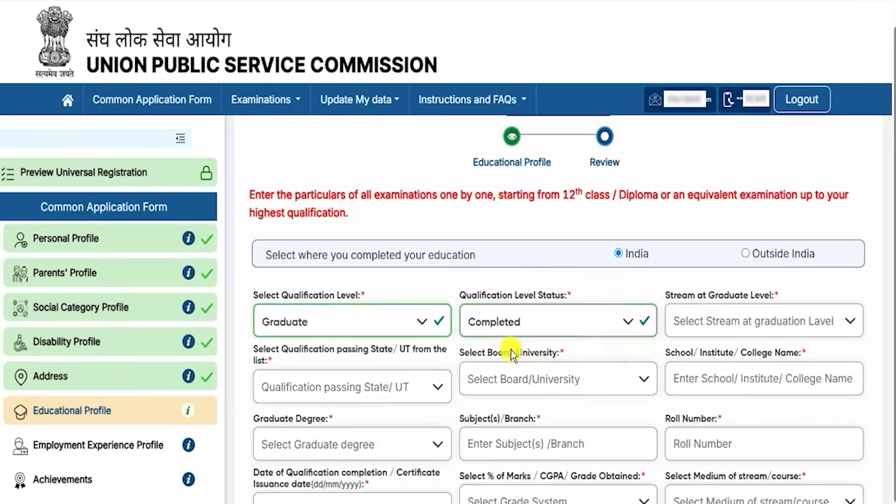
left_click(741, 329)
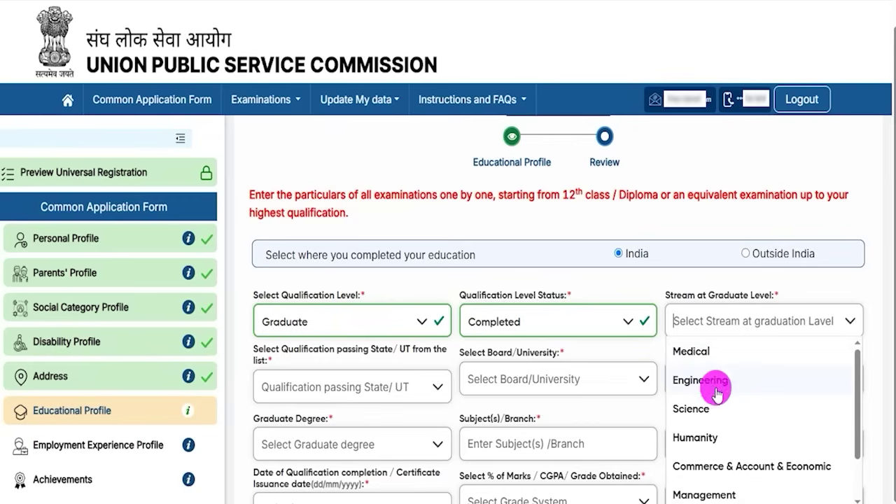
left_click(695, 351)
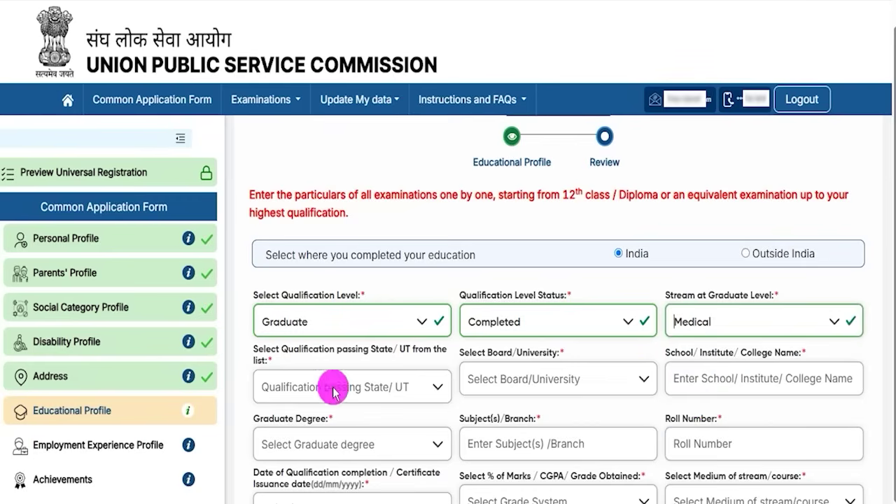
- Fill in passing state, board/university, college name, B.A. degree, roll number and completion date
left_click(373, 391)
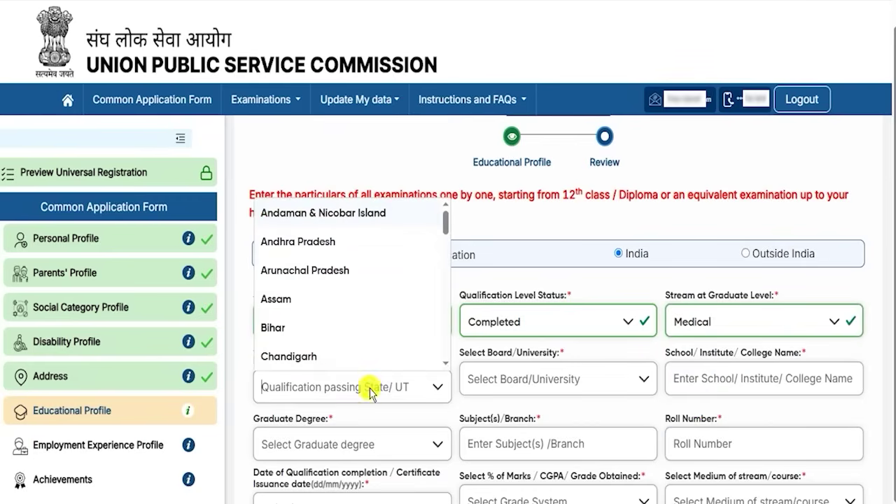
left_click(555, 387)
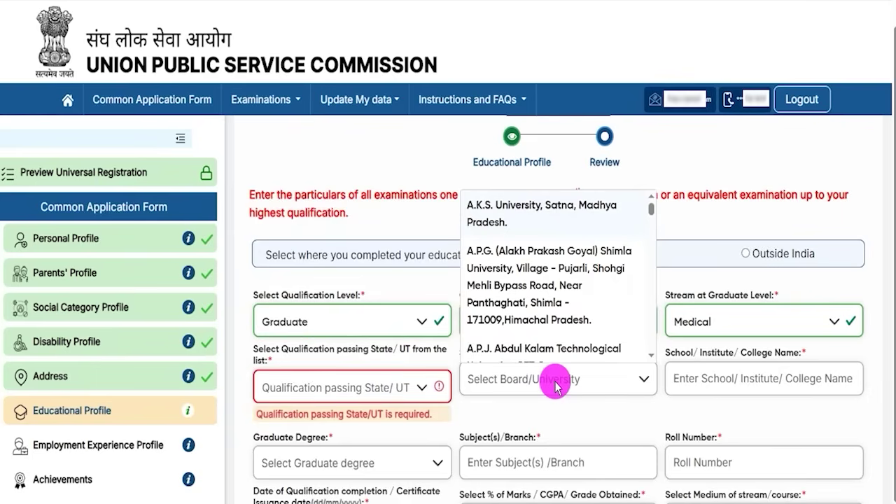
left_click(707, 382)
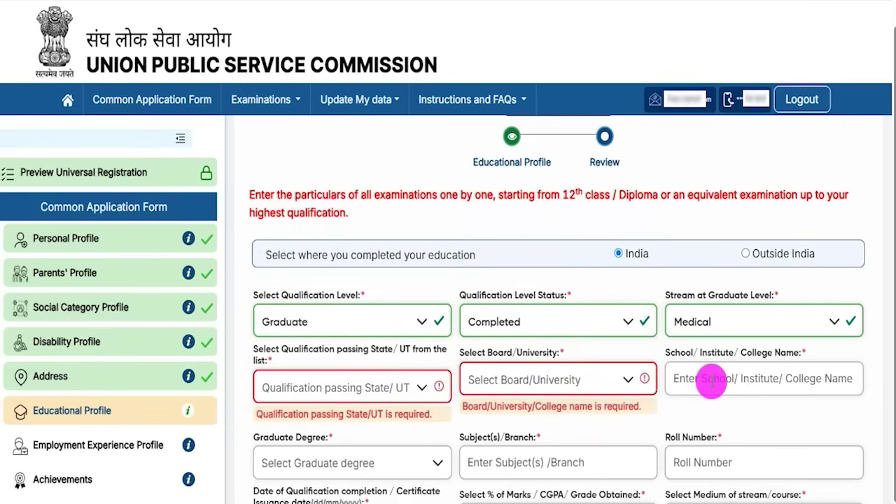
scroll(708, 378, "down", 2)
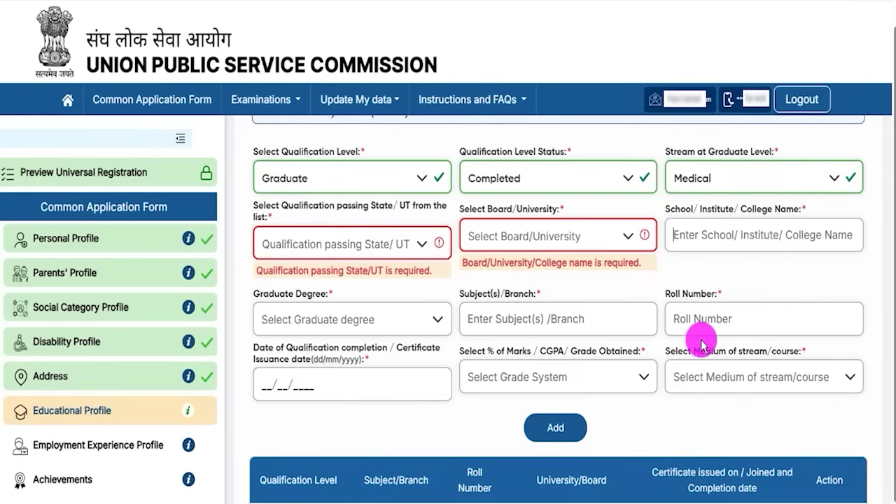
left_click(298, 319)
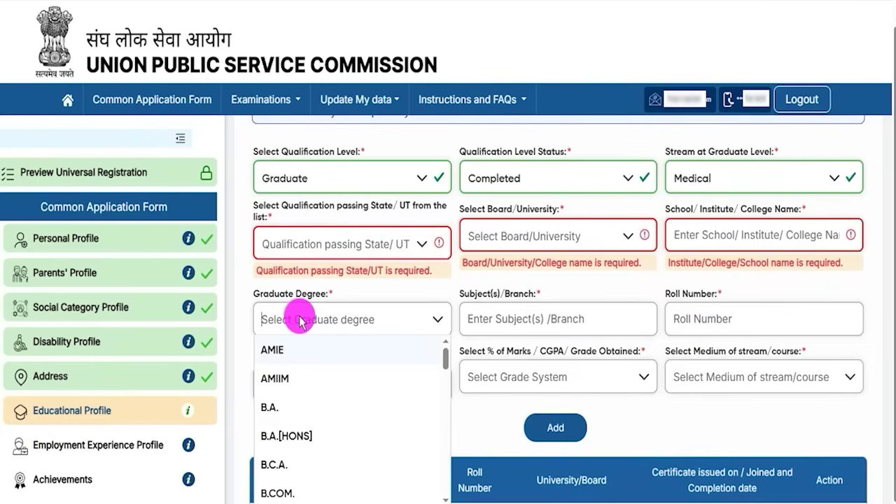
left_click(286, 418)
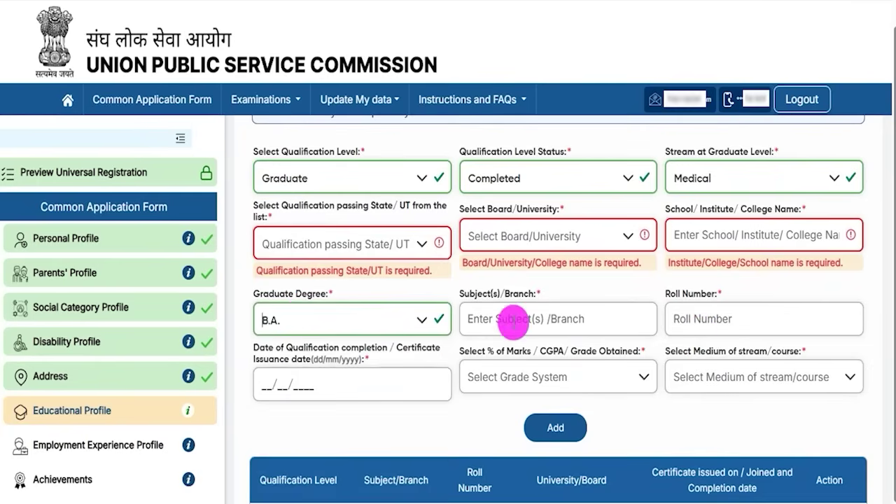
left_click_drag(476, 294, 515, 324)
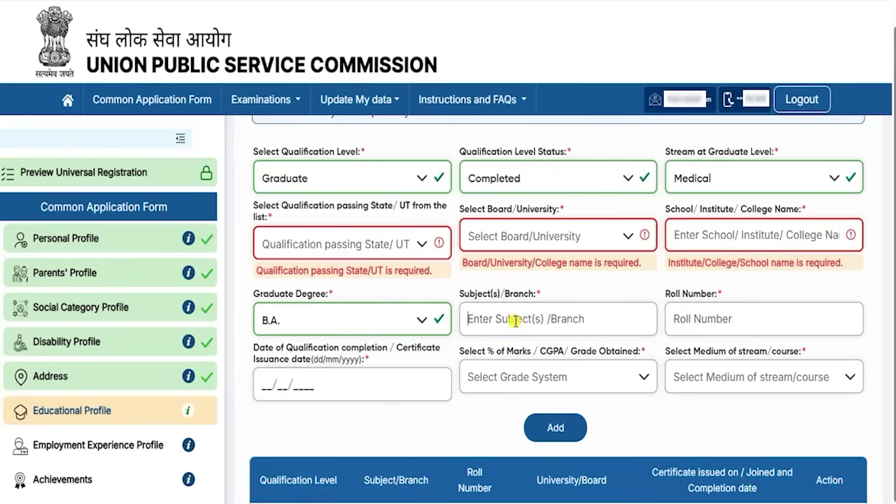
left_click(690, 316)
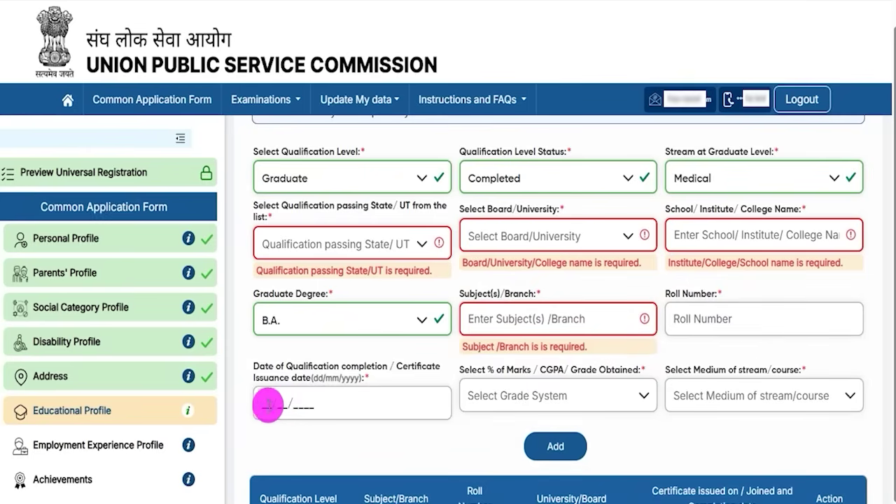
left_click(269, 406)
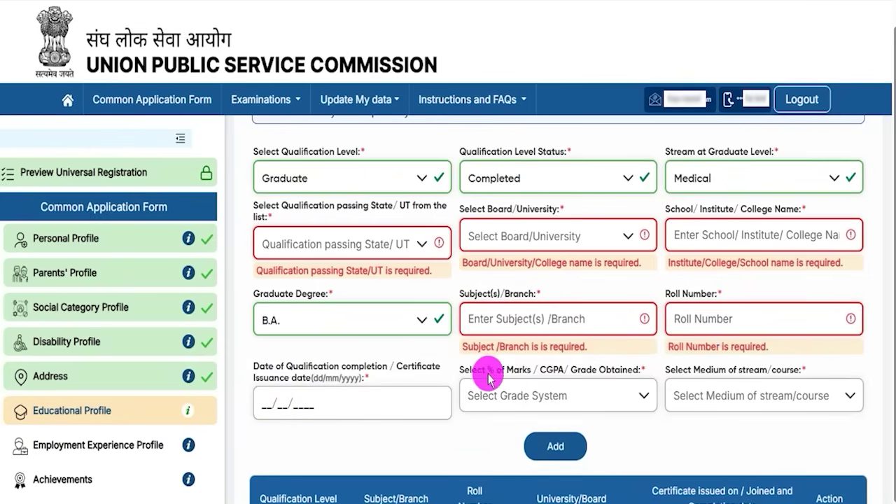
- Choose Percentage(%) Marks, enter the percentage, set English medium and add the Graduate row
left_click_drag(472, 372, 527, 384)
left_click(538, 403)
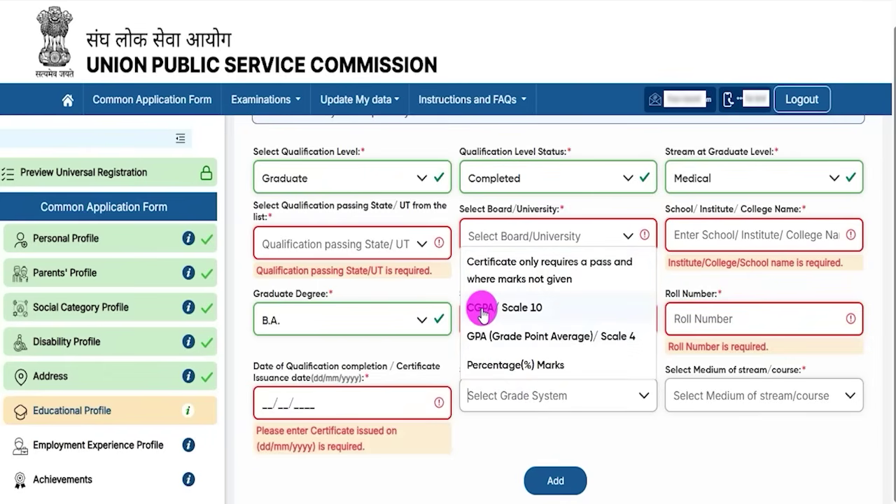
left_click(517, 366)
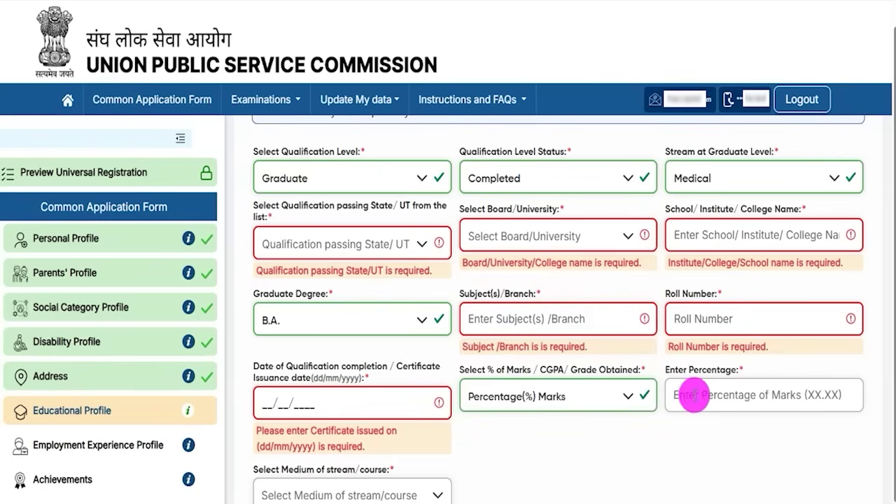
left_click(703, 389)
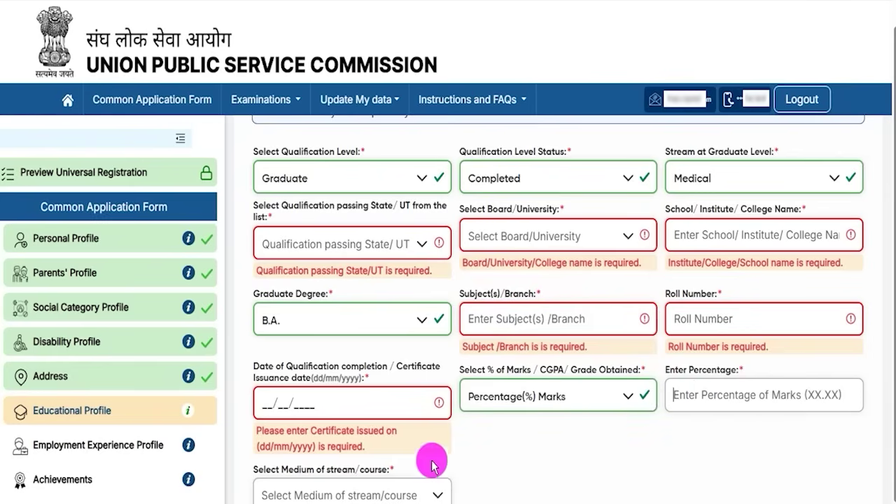
left_click(498, 482)
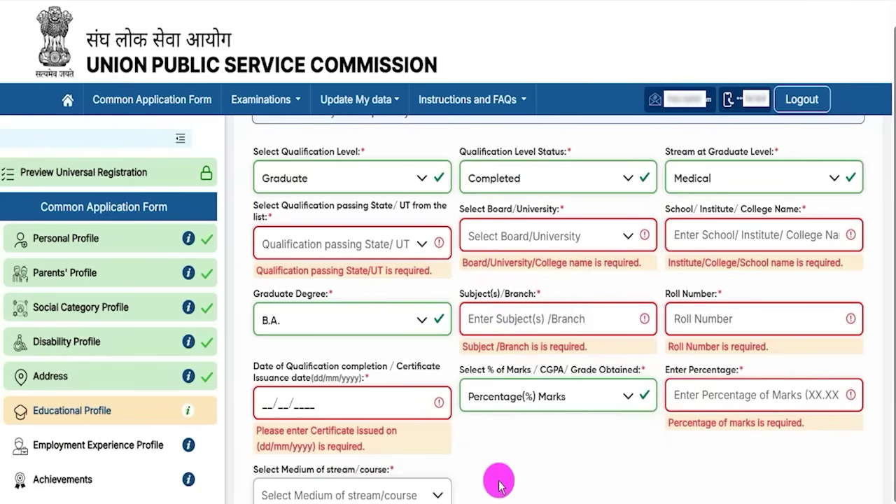
left_click(436, 493)
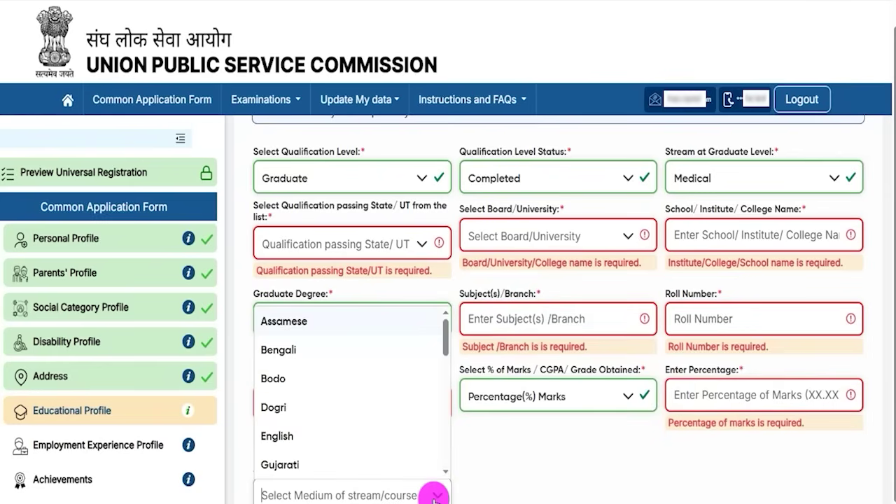
left_click(303, 437)
scroll(498, 474, "down", 1)
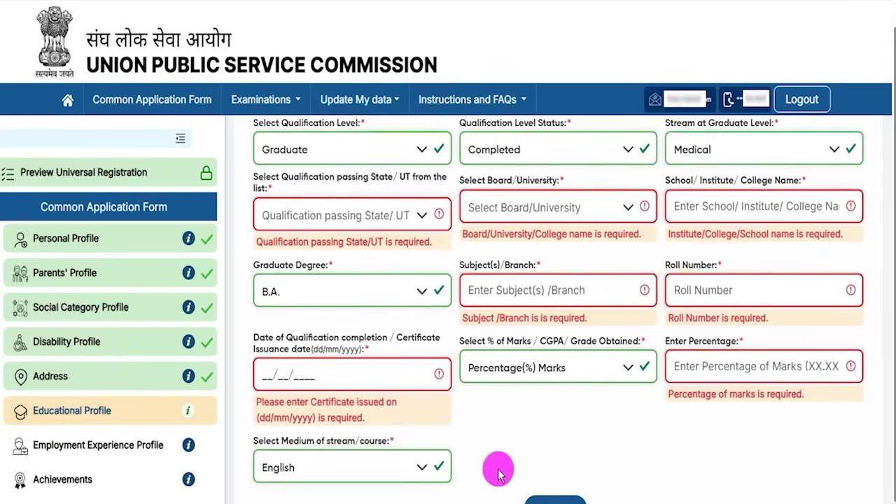
scroll(497, 474, "down", 1)
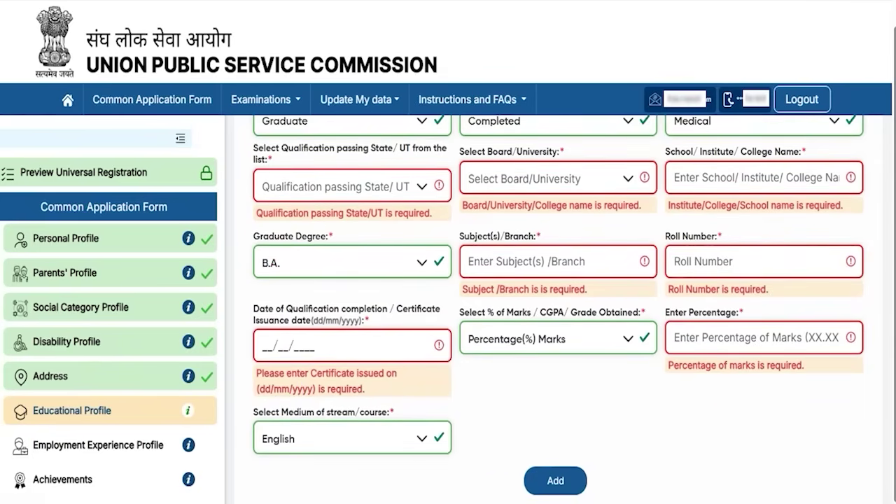
left_click_drag(826, 424, 586, 475)
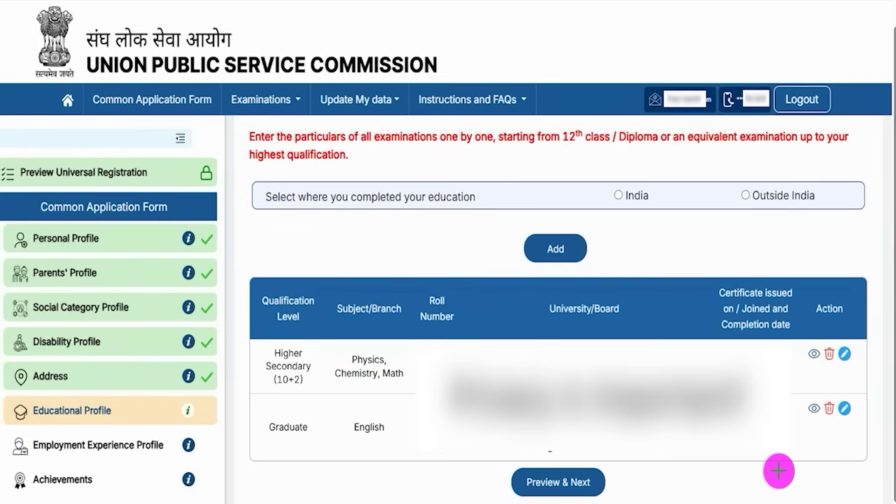
- Preview the qualifications table and submit the Educational Profile
left_click_drag(792, 473, 711, 481)
left_click(596, 482)
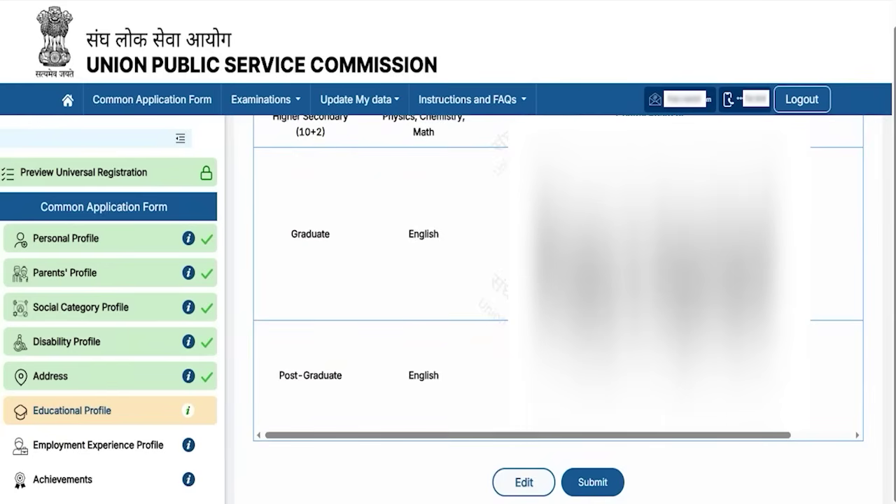
left_click_drag(392, 409, 497, 478)
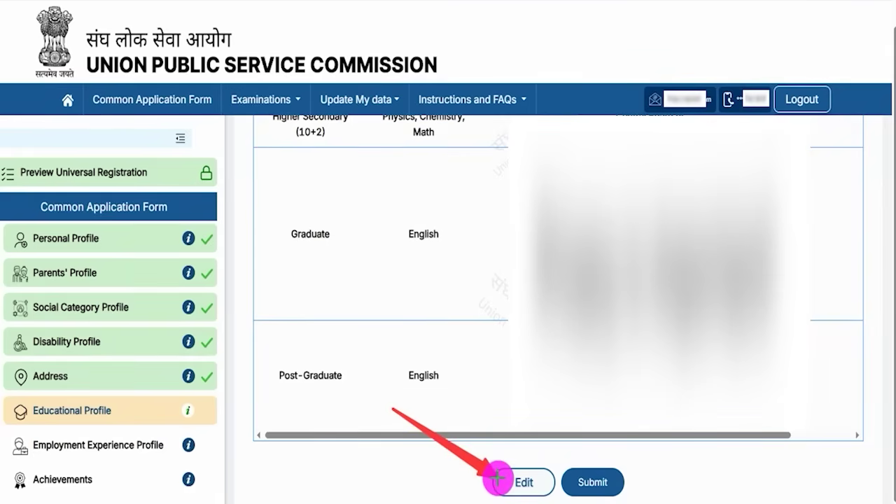
mouse_move(694, 432)
left_mouse_down()
mouse_move(646, 444)
mouse_move(616, 480)
left_mouse_up()
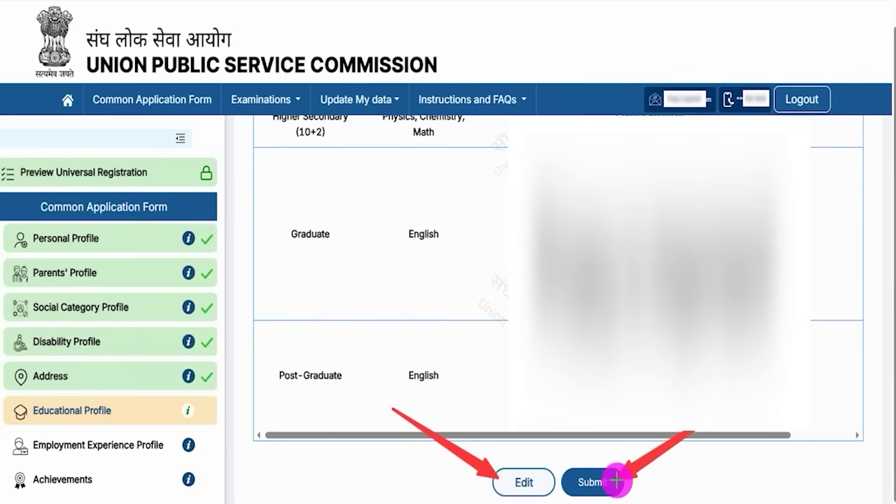
left_click(616, 481)
left_click_drag(479, 141, 600, 142)
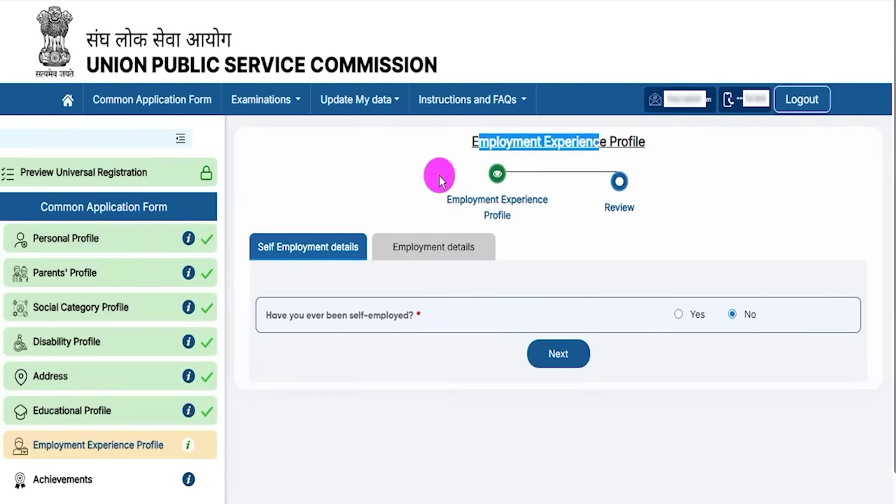
left_click(308, 318)
left_click_drag(308, 318, 368, 315)
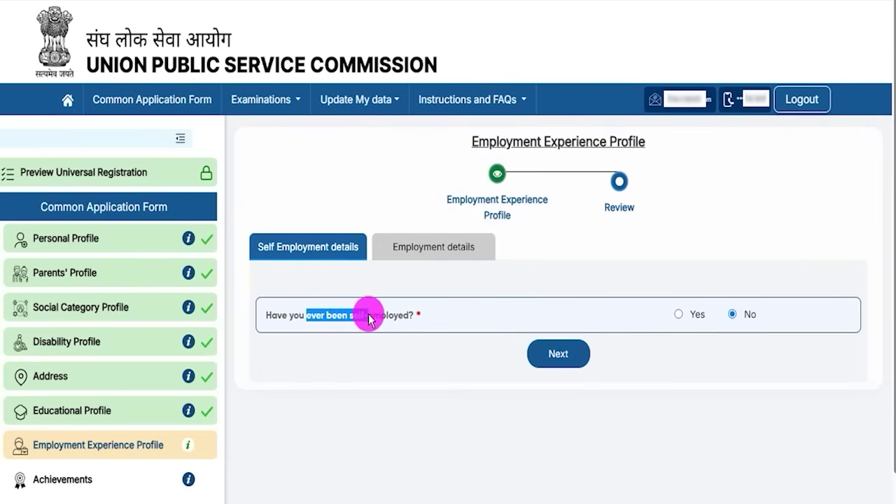
left_click(678, 315)
scroll(505, 336, "down", 2)
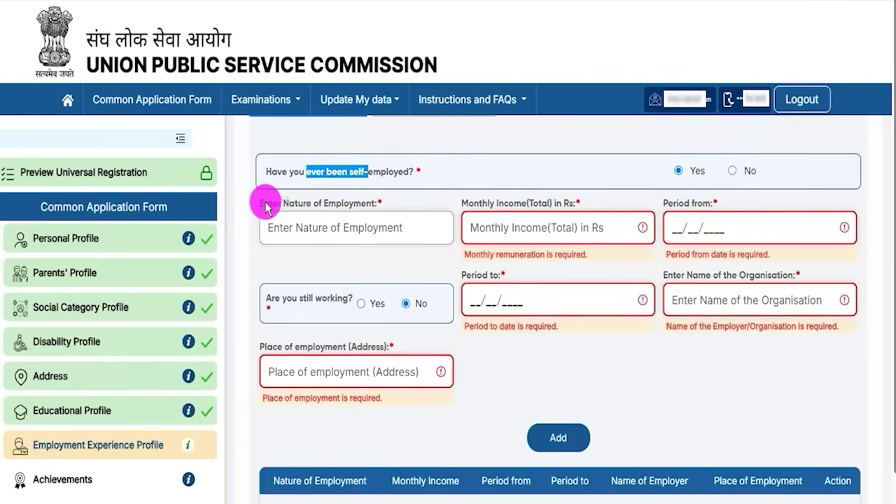
left_click_drag(290, 203, 349, 203)
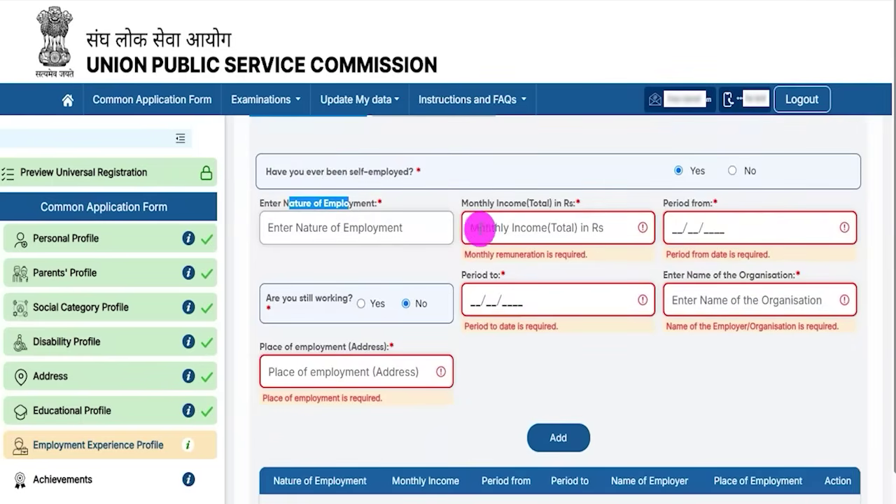
left_click_drag(474, 203, 686, 249)
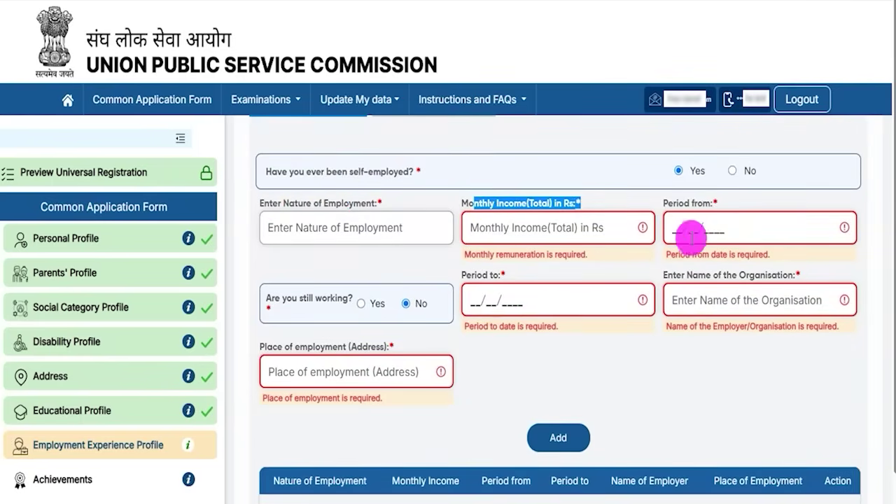
left_click_drag(679, 203, 691, 203)
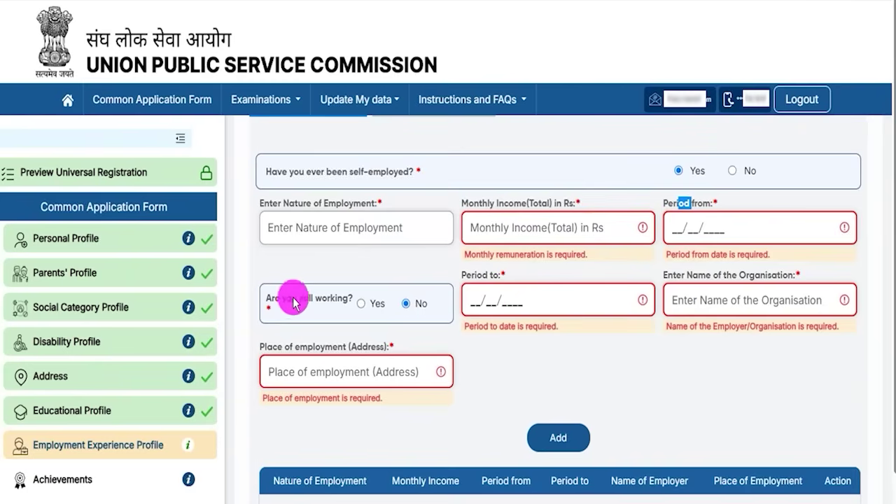
left_click_drag(713, 275, 749, 275)
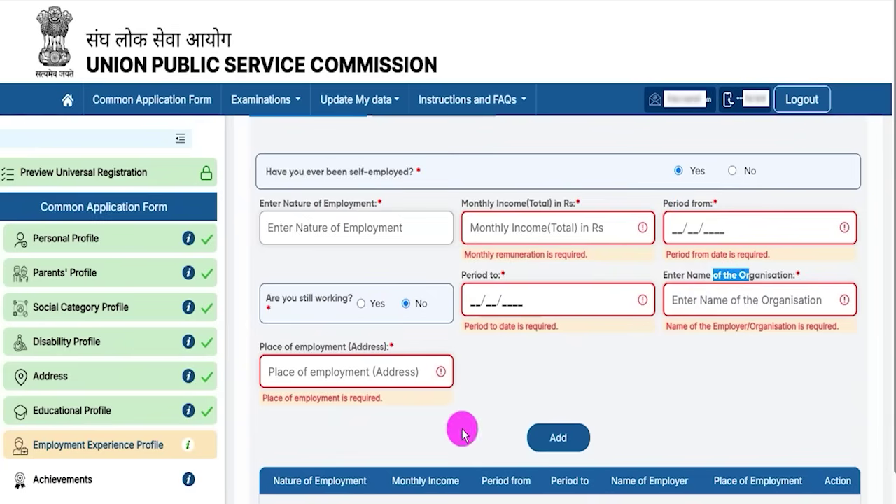
left_click(558, 439)
scroll(563, 392, "up", 2)
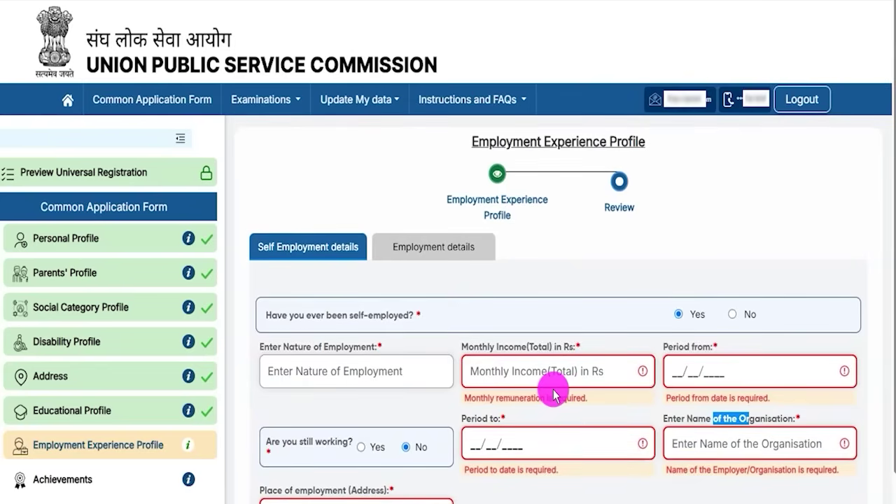
left_click(732, 315)
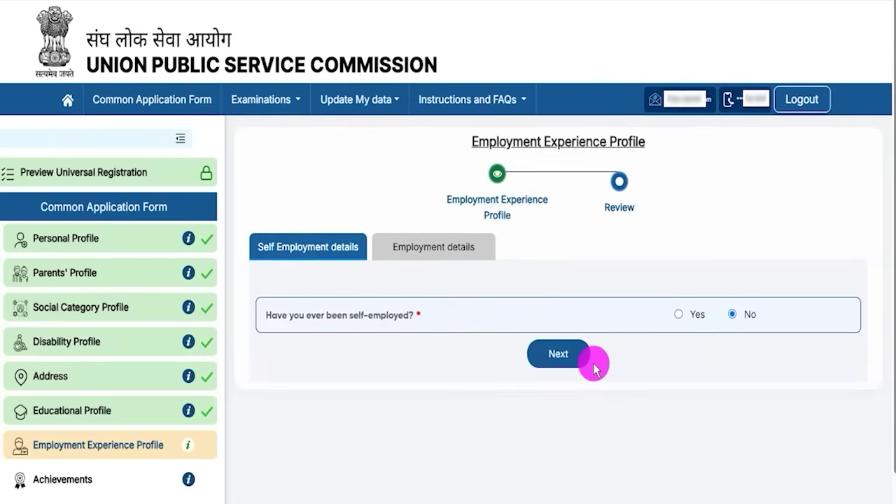
- On Employment details, answer No to 'Have you ever been Employed' after briefly checking the Yes fields
left_click(560, 354)
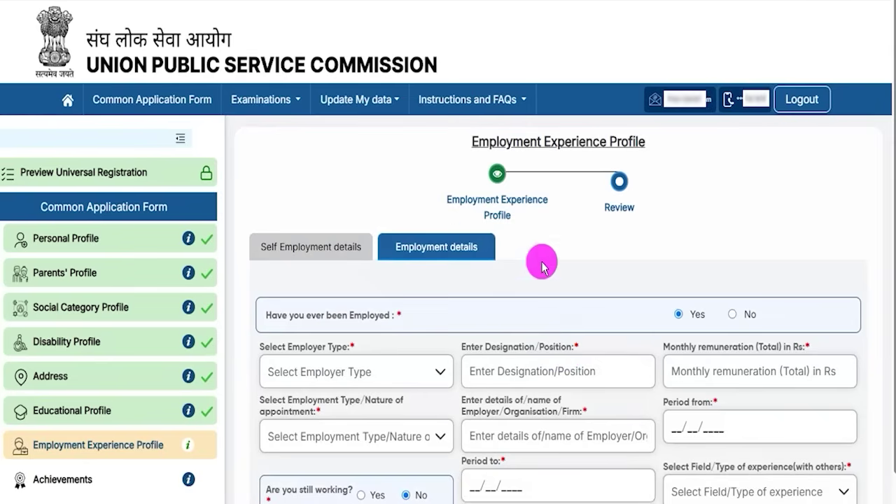
left_click(733, 314)
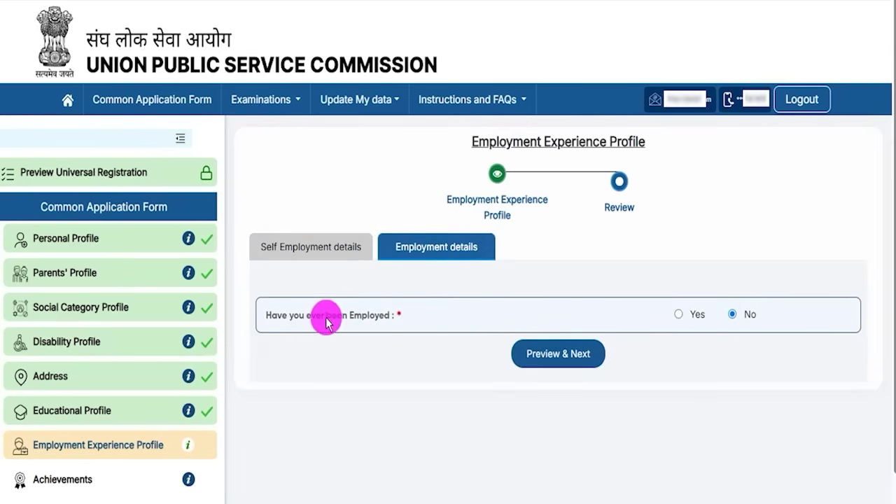
left_click(677, 316)
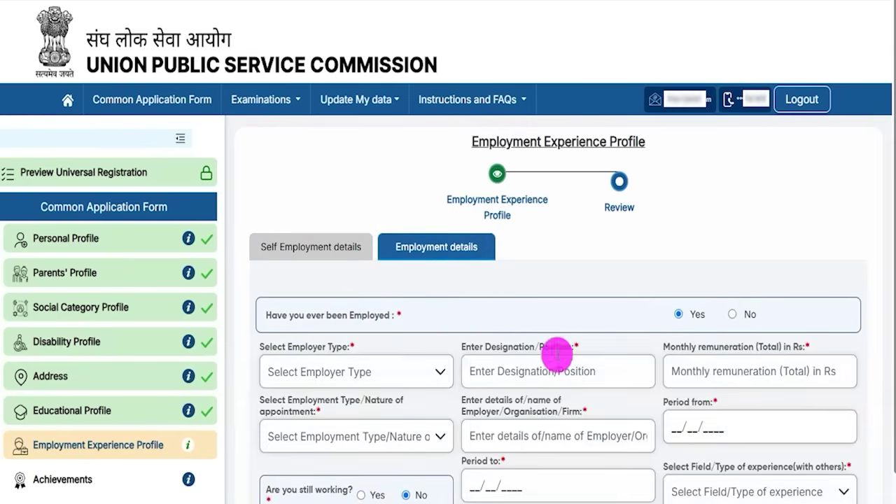
scroll(554, 362, "down", 3)
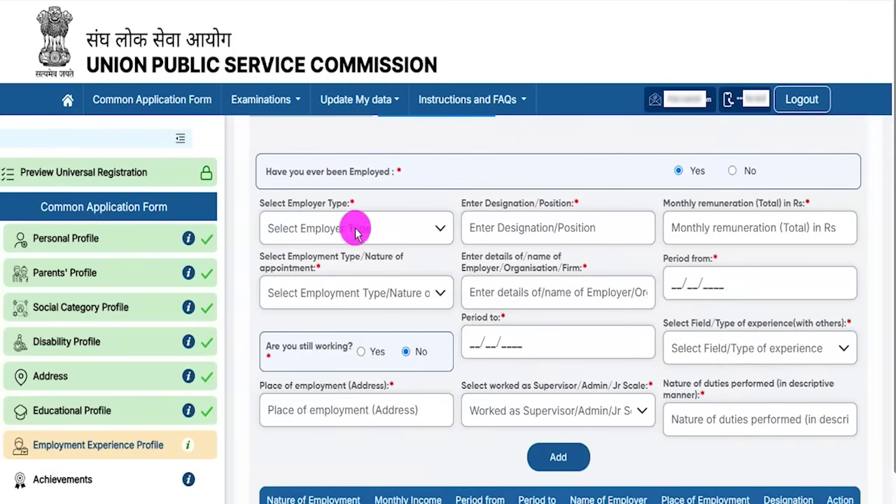
left_click_drag(476, 212, 316, 268)
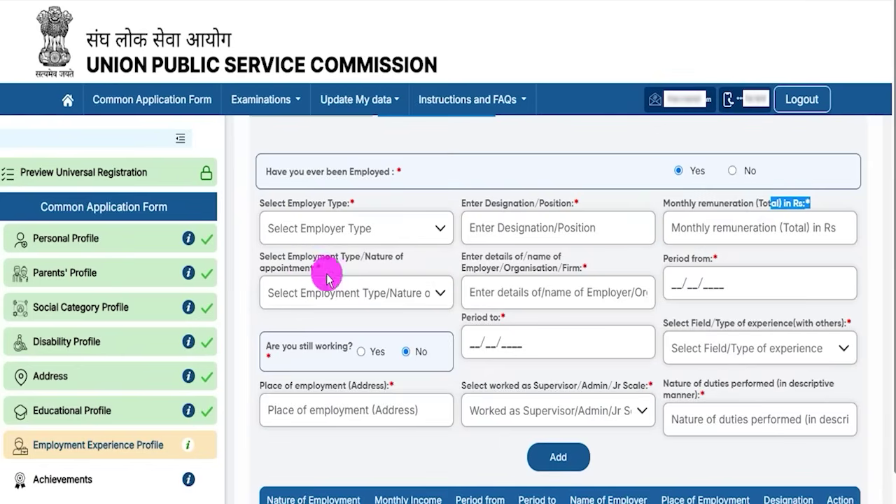
scroll(476, 340, "up", 3)
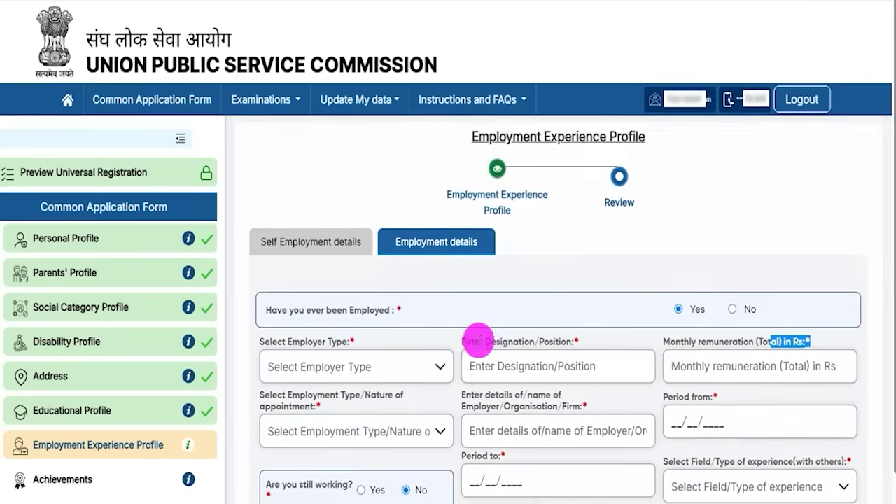
left_click(733, 315)
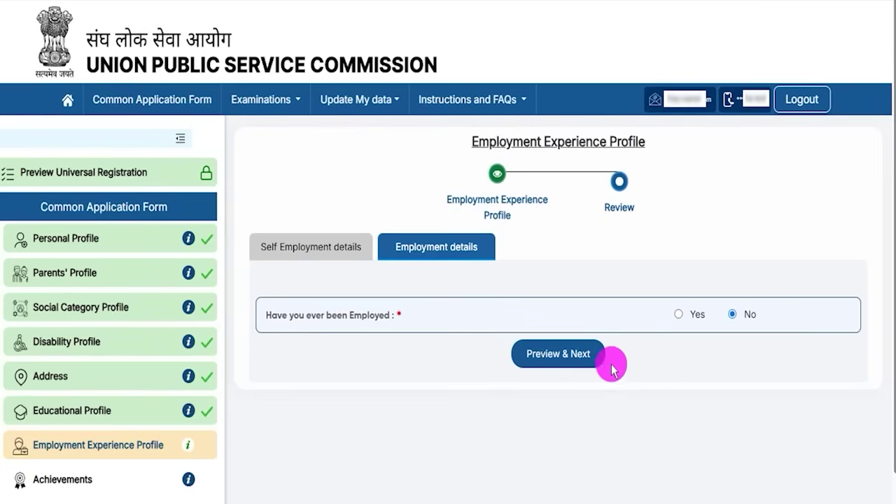
left_click(589, 360)
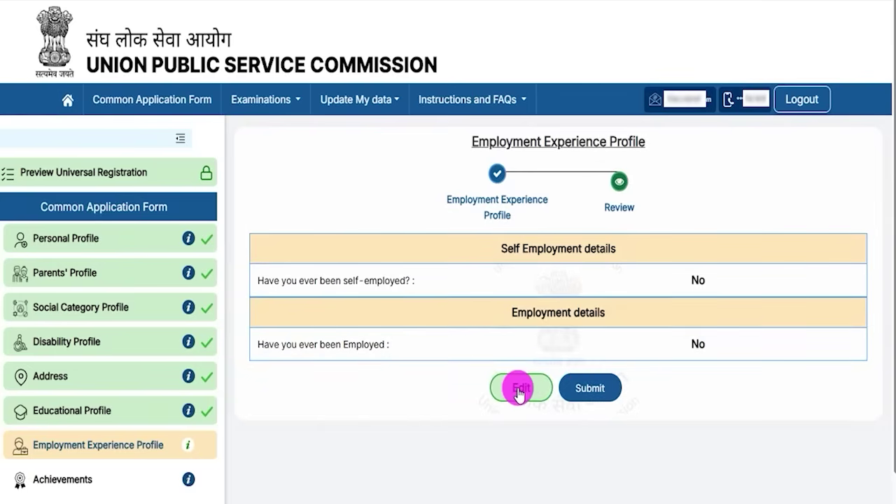
- Submit the employment experience answers, then try Yes for other achievements to see the prizes field
left_click(590, 392)
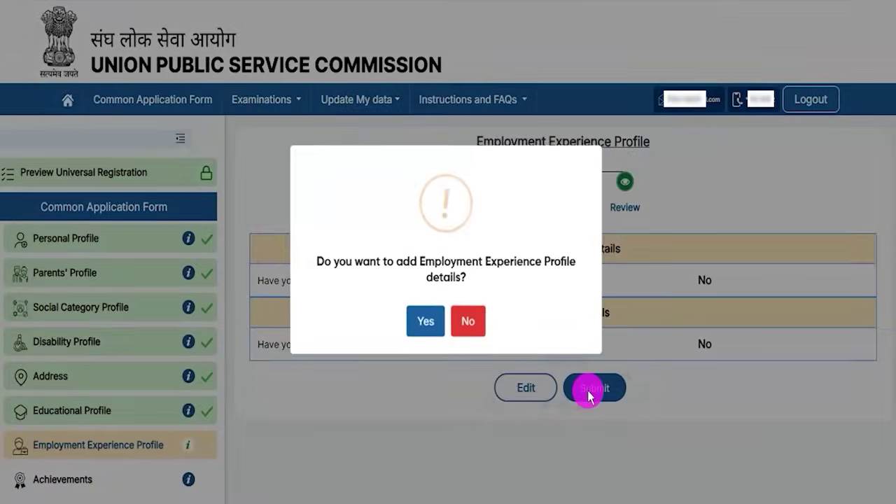
left_click(426, 320)
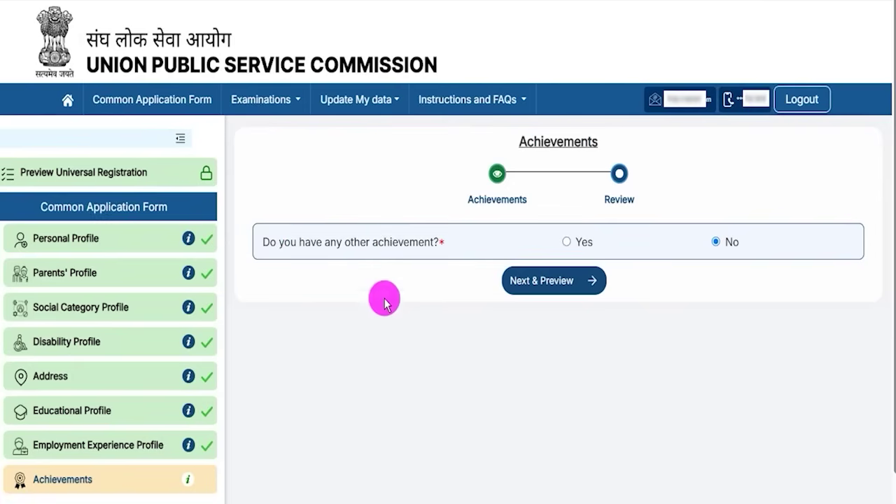
left_click_drag(297, 243, 389, 245)
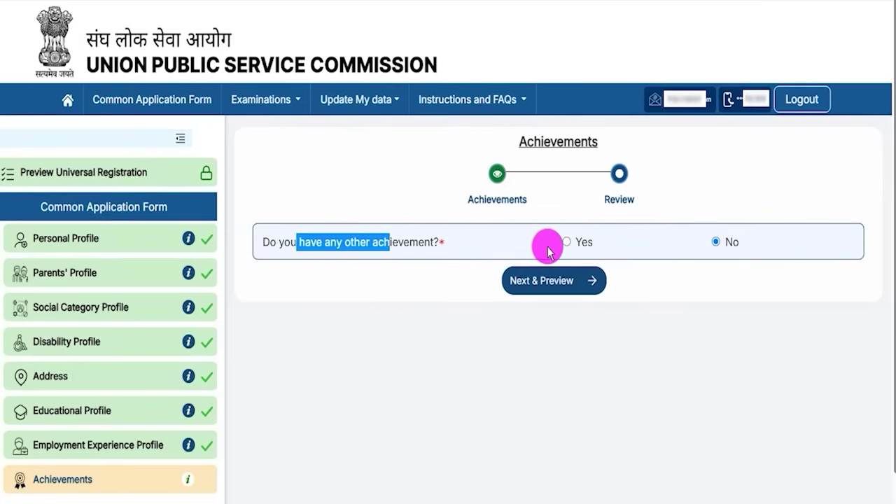
left_click(567, 242)
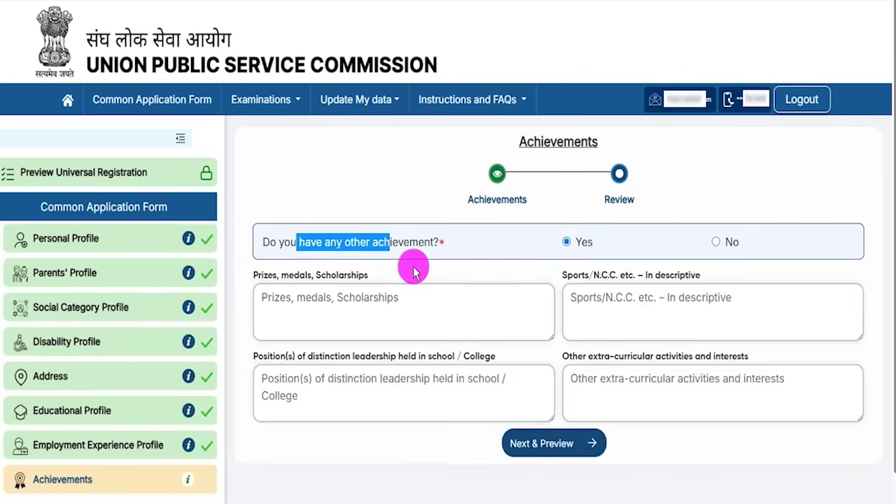
left_click(288, 275)
left_click(366, 296)
left_click(365, 296)
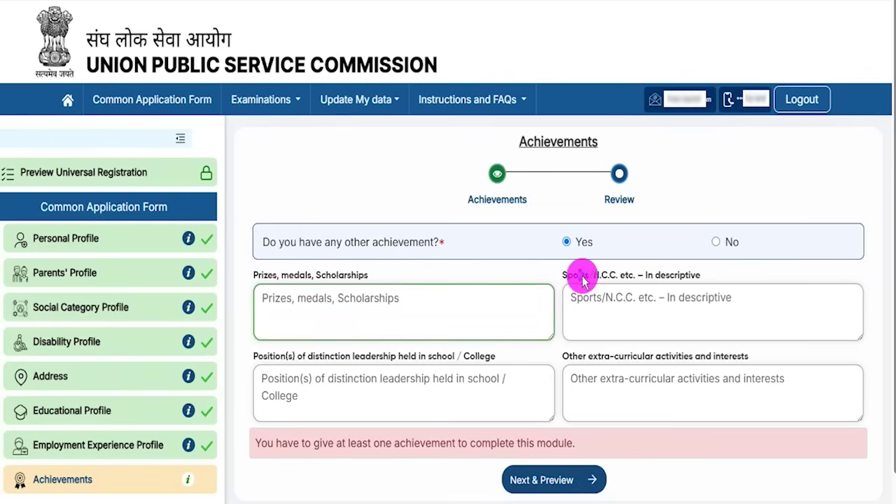
- Look over the Sports/N.C.C., leadership positions and extra-curricular activities fields
left_click_drag(578, 274, 630, 279)
left_click(632, 296)
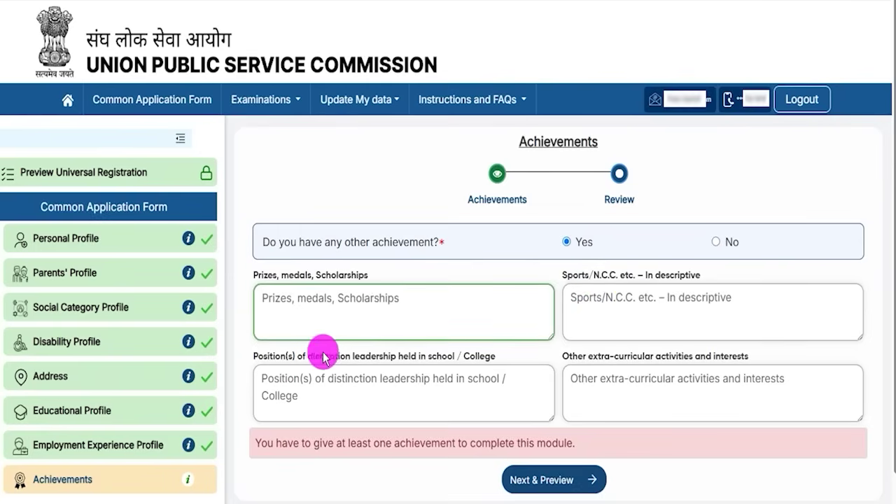
left_click(291, 361)
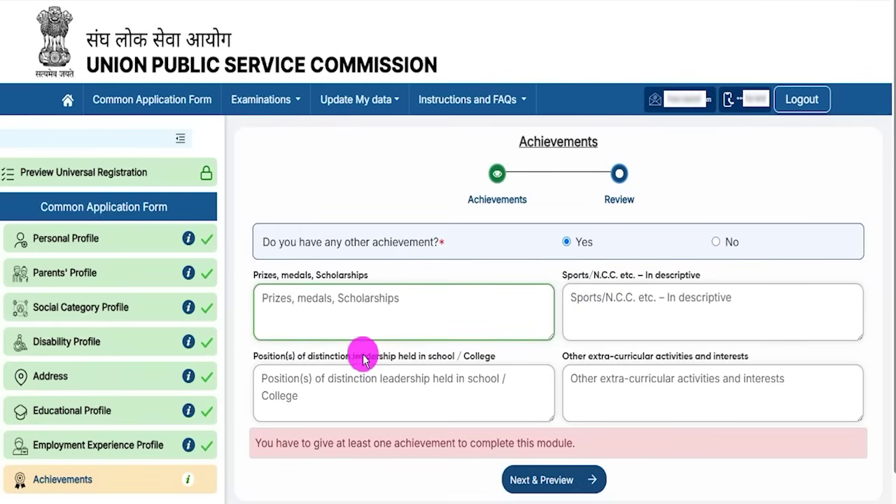
left_click_drag(353, 361, 400, 376)
left_click(400, 378)
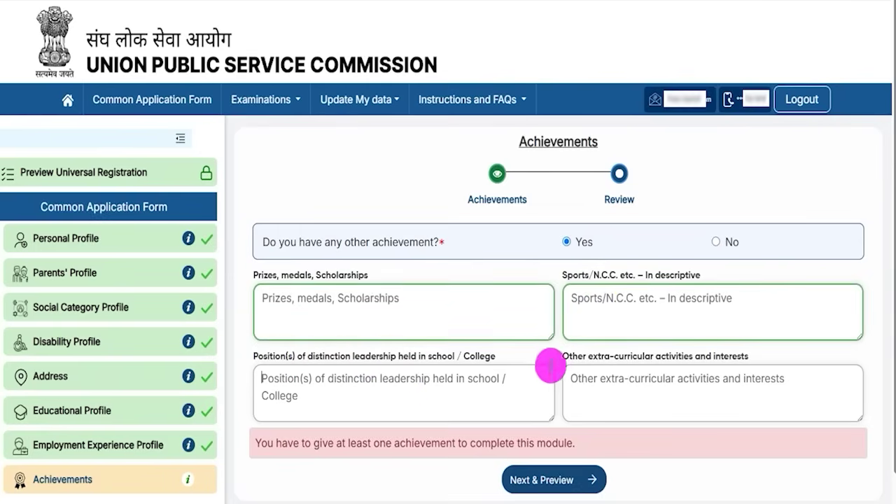
left_click_drag(573, 362, 680, 356)
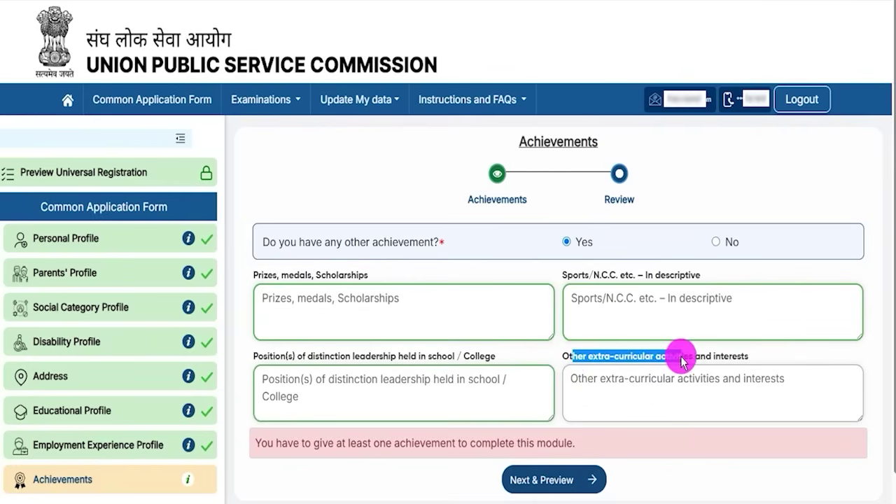
left_click(644, 384)
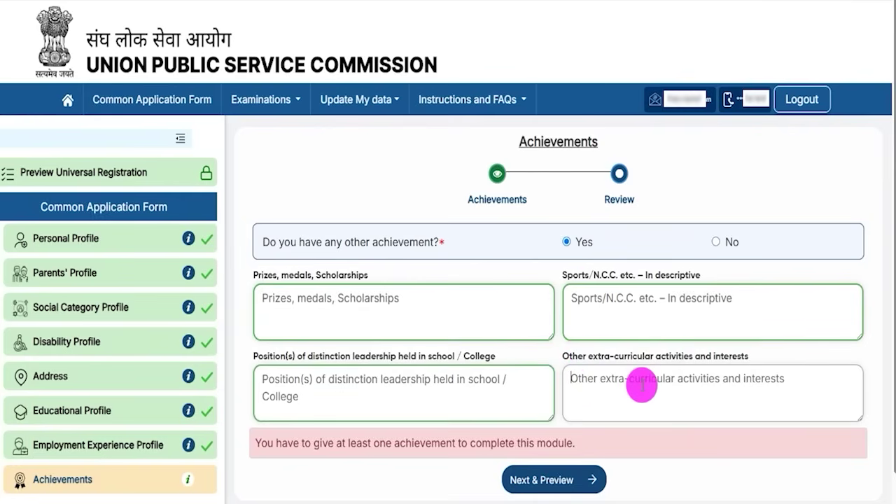
- Answer No to other achievements, then preview, submit and confirm the Achievement Profile
left_click_drag(330, 241, 398, 242)
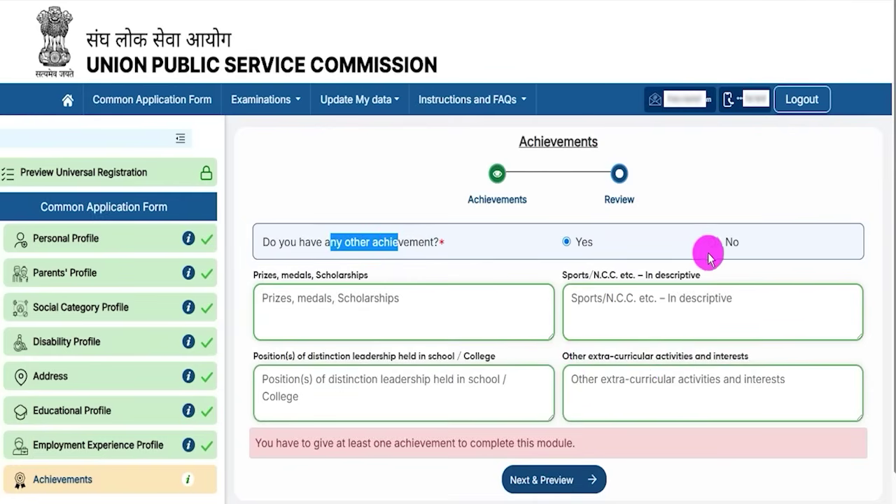
left_click(711, 246)
left_click(552, 286)
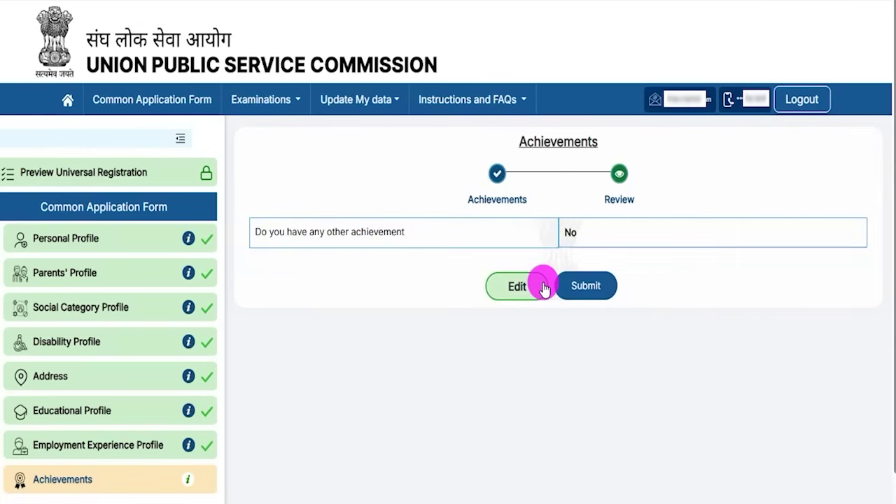
left_click(586, 283)
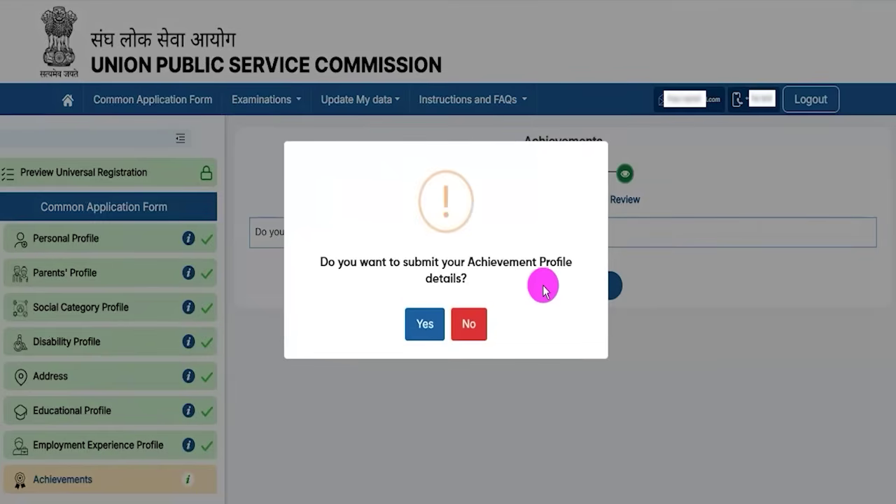
left_click(421, 325)
left_click(439, 329)
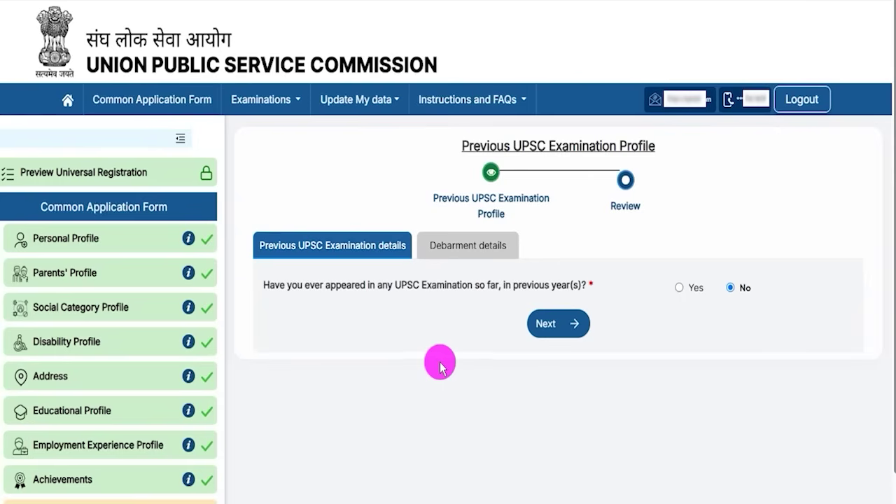
left_click(679, 288)
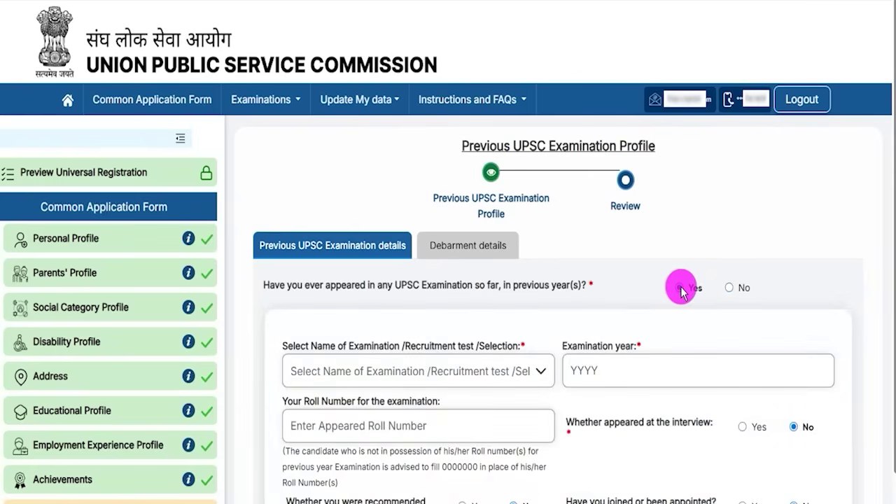
left_click_drag(306, 350, 494, 346)
scroll(546, 326, "down", 2)
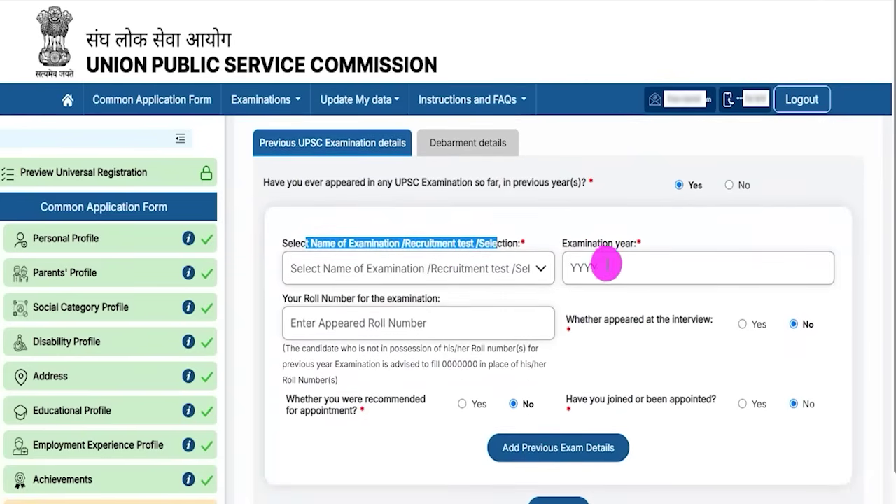
left_click_drag(304, 299, 396, 306)
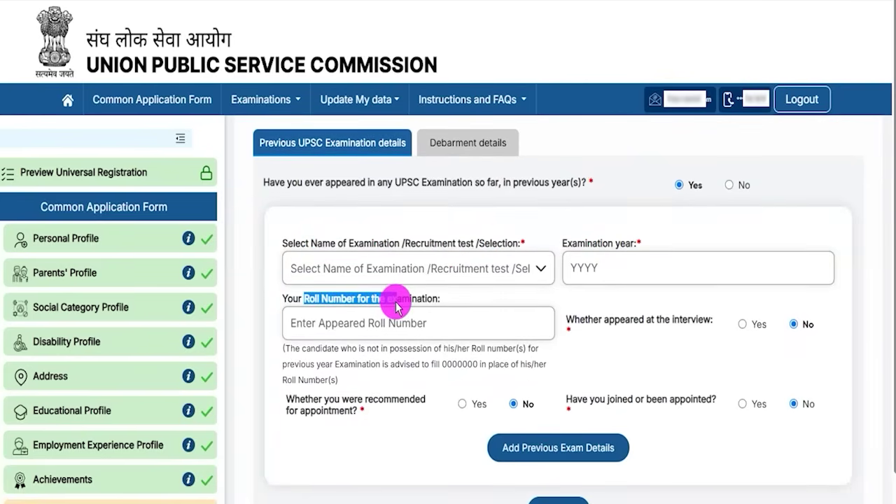
scroll(411, 324, "up", 2)
left_click(730, 288)
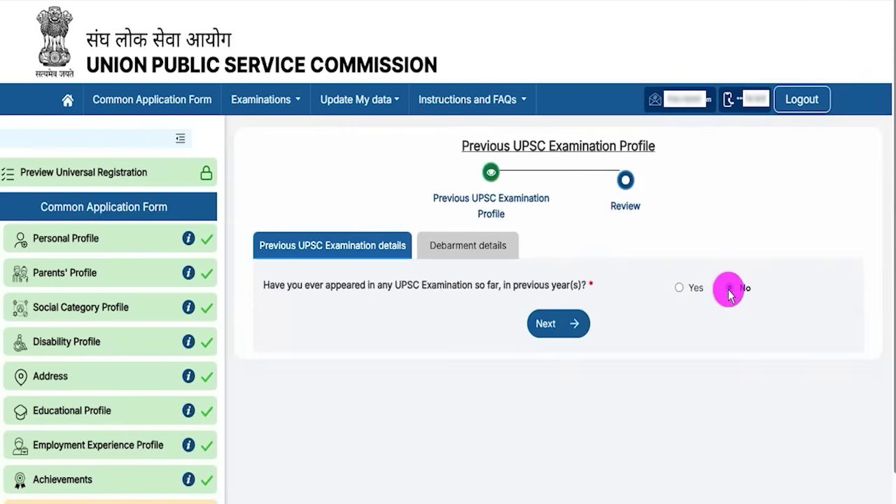
- On the Debarment details tab, answer No to having been debarred
left_click(557, 333)
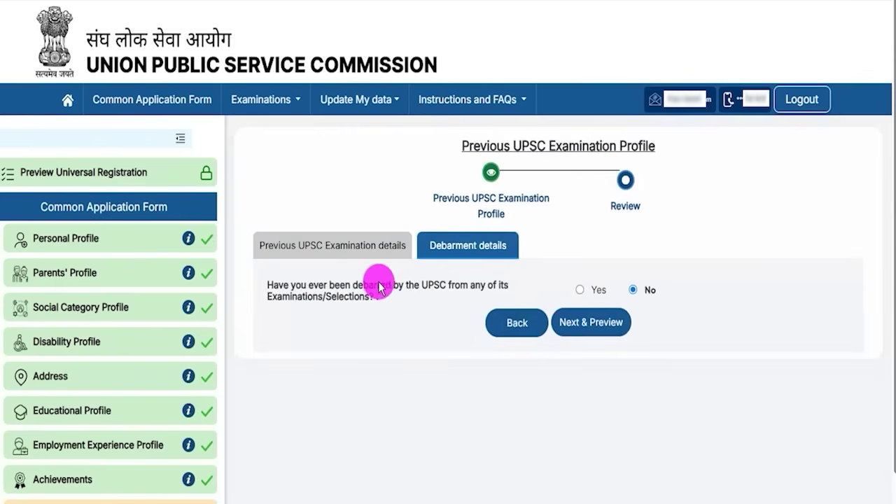
left_click_drag(319, 287, 434, 286)
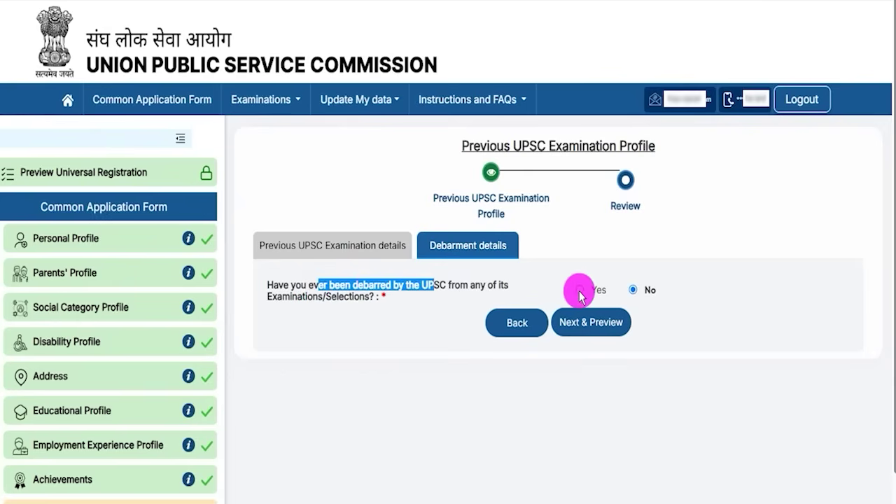
left_click(579, 289)
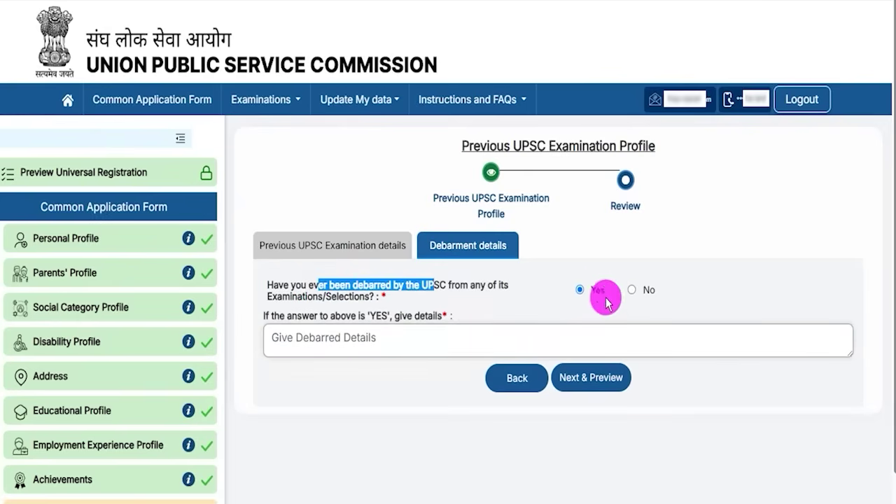
left_click(632, 292)
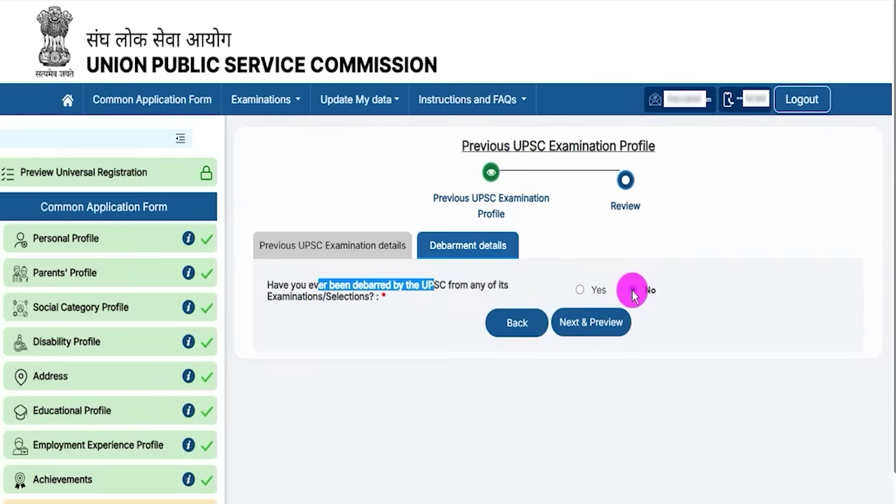
- Preview, submit and confirm the Previous UPSC Examination Profile
left_click(594, 324)
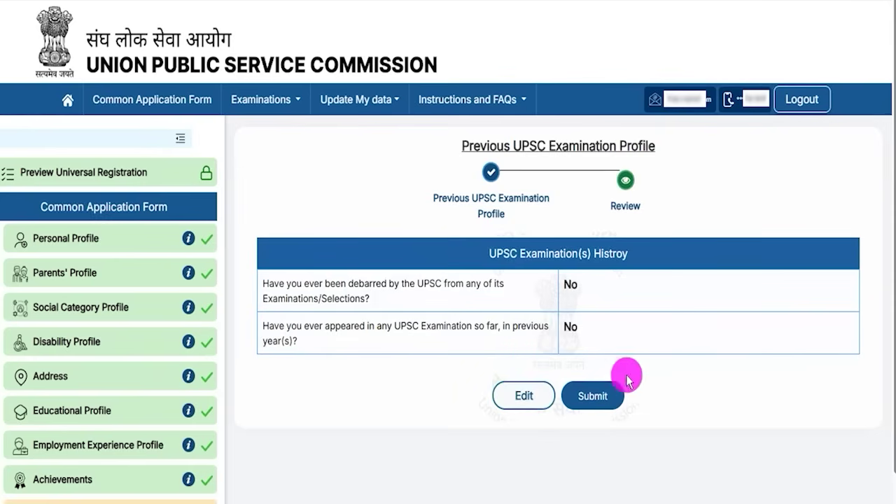
left_click(593, 396)
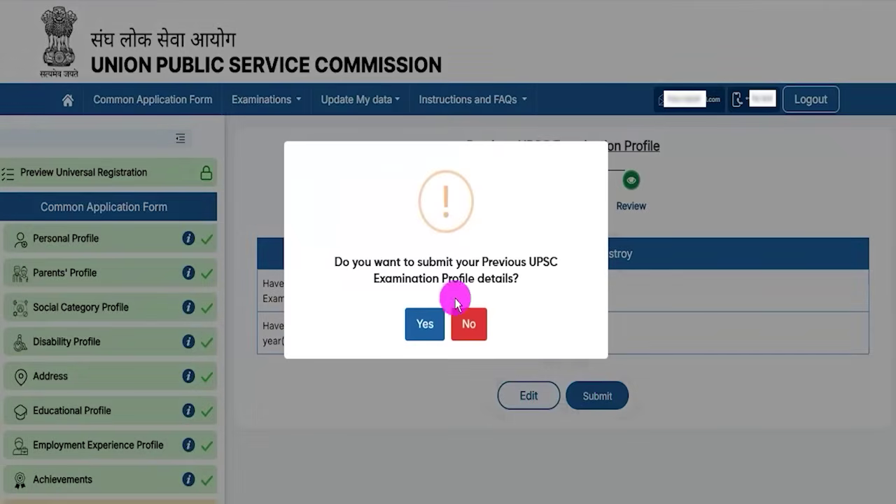
left_click(423, 322)
left_click(444, 335)
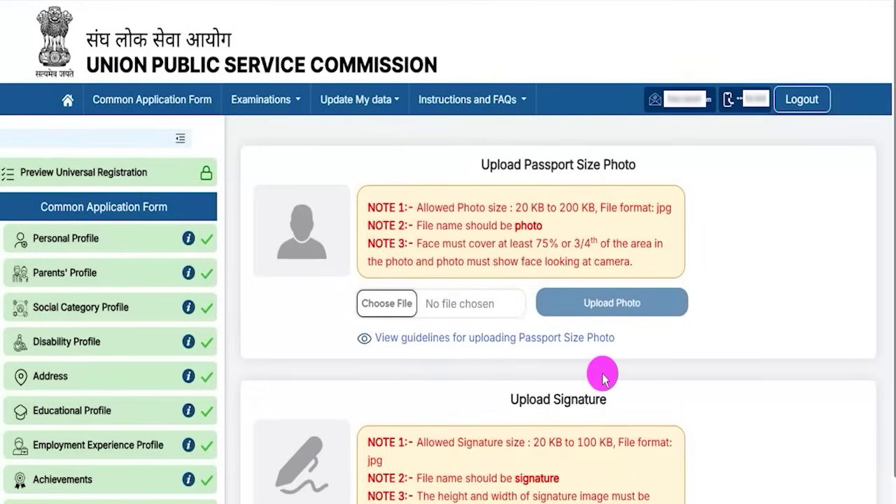
- Read the photo notes: 20 KB–200 KB size, jpg format and 75% (3/4) face coverage
scroll(603, 378, "down", 2)
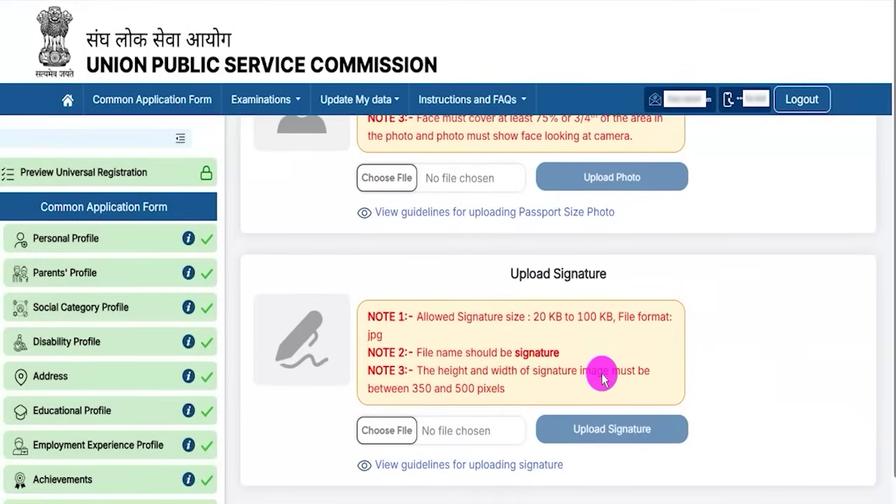
scroll(603, 378, "up", 2)
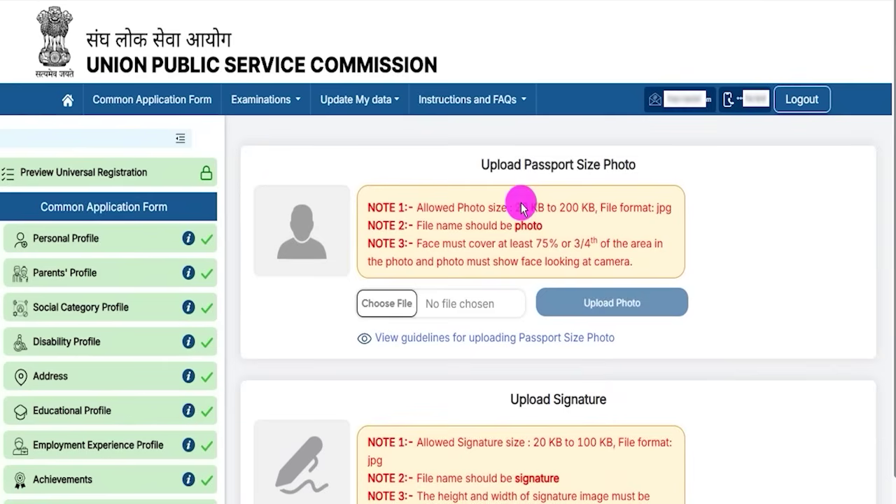
left_click_drag(548, 209, 595, 208)
left_click_drag(658, 207, 667, 210)
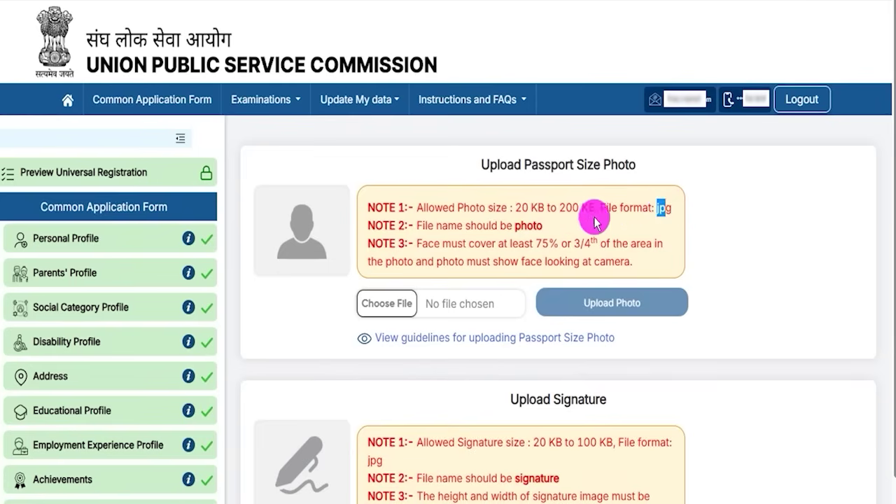
left_click_drag(543, 244, 577, 248)
left_click(577, 249)
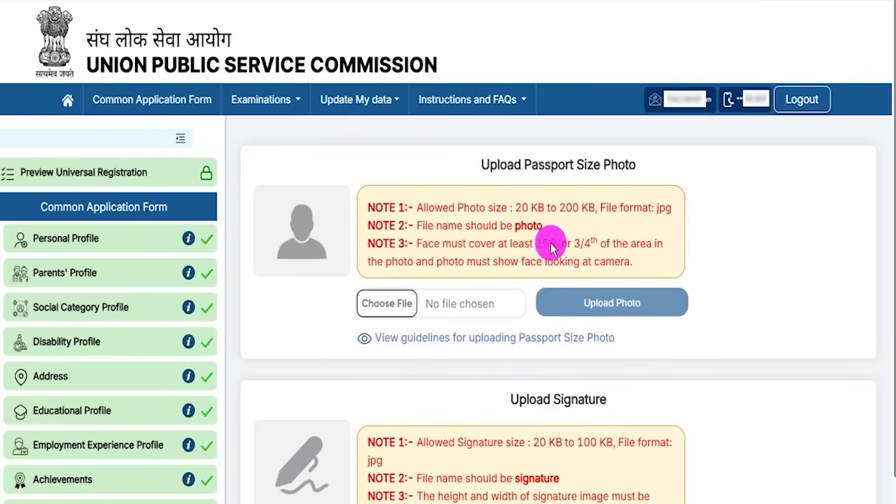
left_click_drag(426, 246, 543, 245)
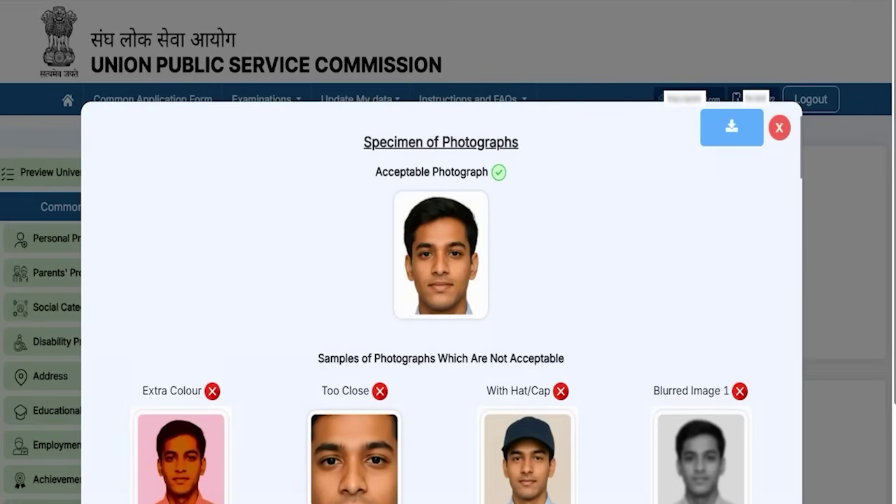
- Examine the acceptable and unacceptable sample photographs in the Specimen of Photographs guide
left_click_drag(374, 182, 516, 338)
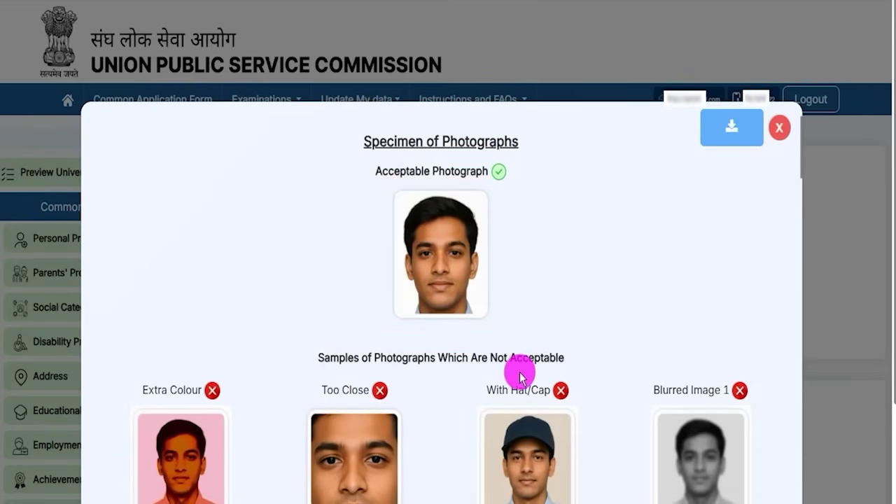
scroll(519, 368, "down", 3)
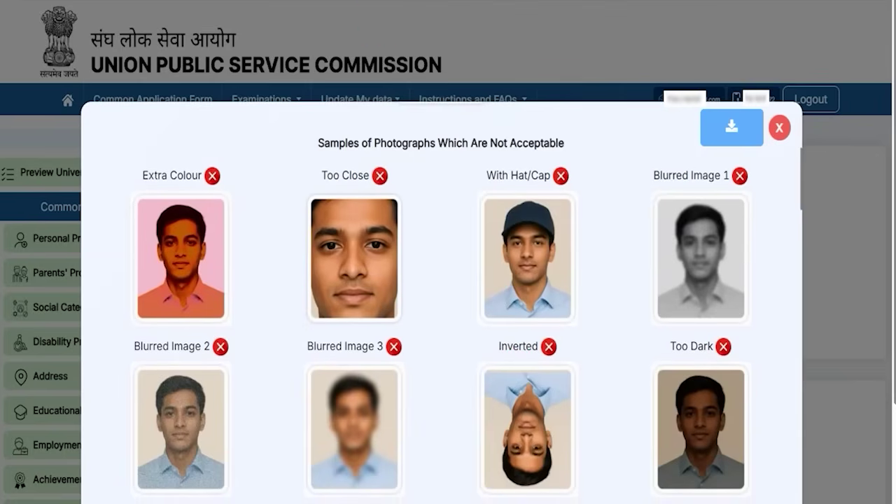
mouse_move(209, 263)
left_mouse_down()
mouse_move(244, 254)
mouse_move(255, 233)
left_mouse_up()
mouse_move(514, 262)
left_mouse_down()
mouse_move(545, 269)
mouse_move(569, 257)
left_mouse_up()
left_click_drag(356, 257, 406, 218)
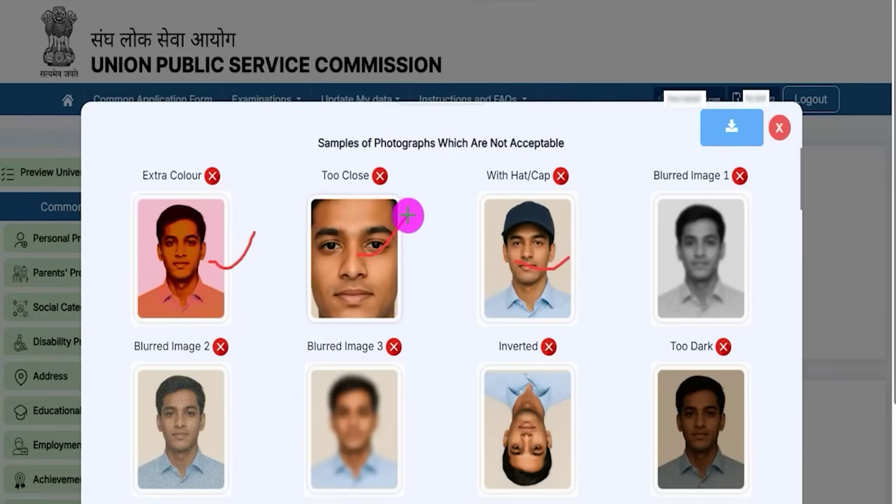
left_click_drag(709, 264, 753, 245)
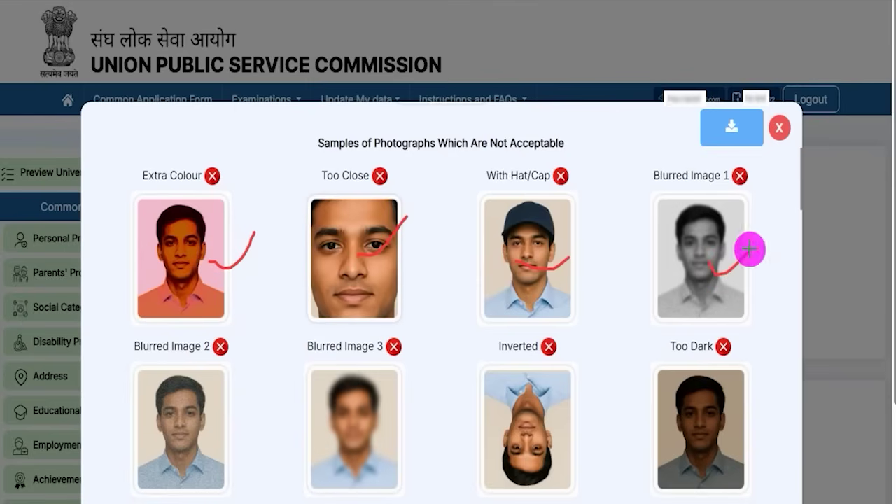
left_click_drag(536, 427, 580, 389)
left_click_drag(699, 438, 744, 406)
left_click_drag(373, 427, 437, 387)
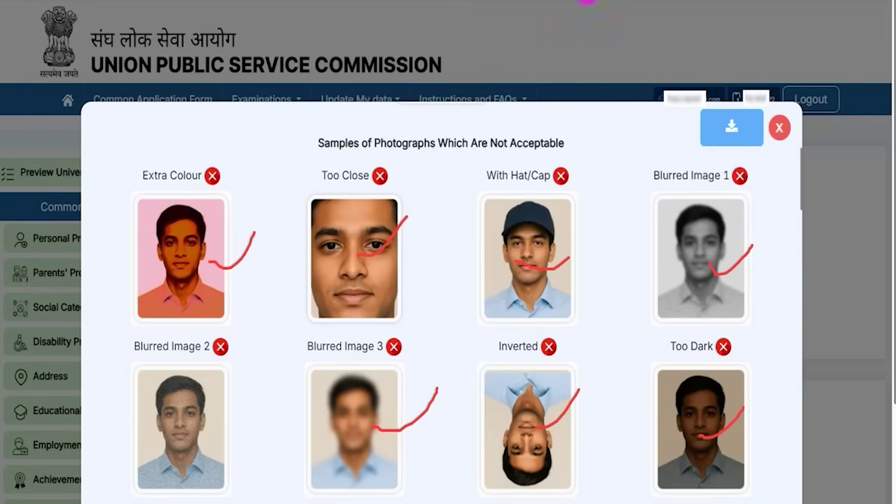
- Scroll through the Dos and Don'ts, download the photograph guide, and close it
key("e")
scroll(500, 410, "down", 6)
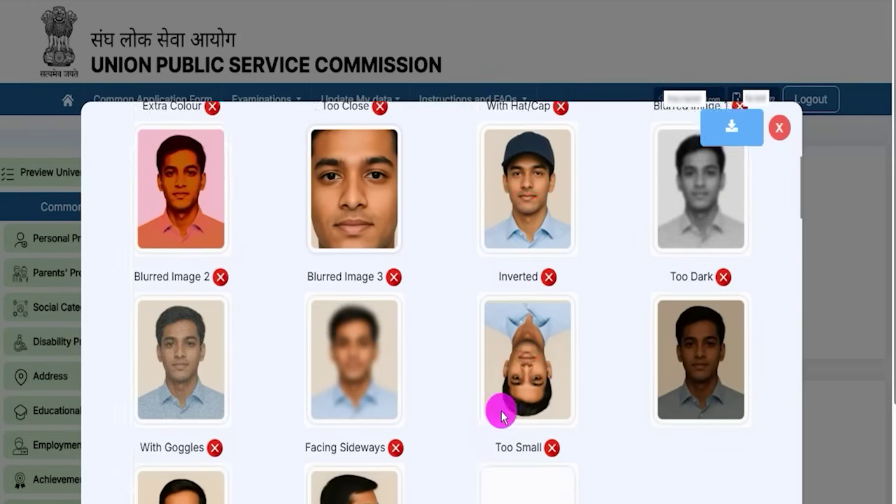
scroll(500, 410, "down", 10)
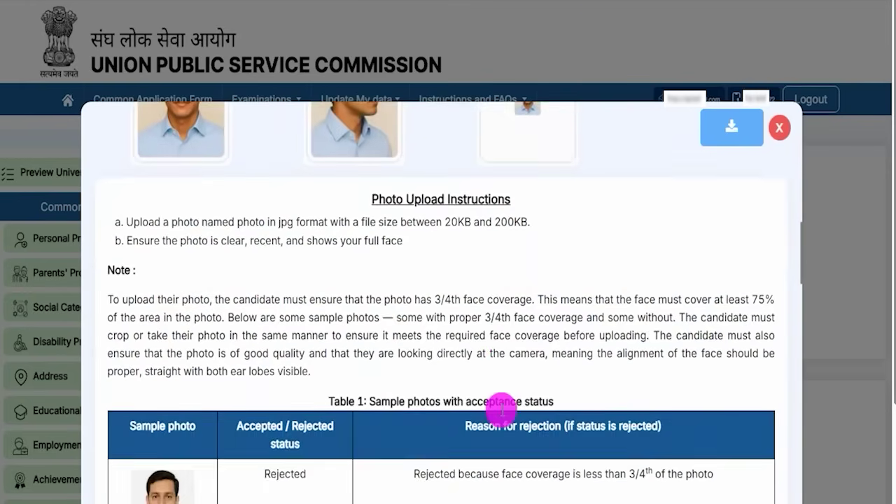
scroll(501, 413, "up", 15)
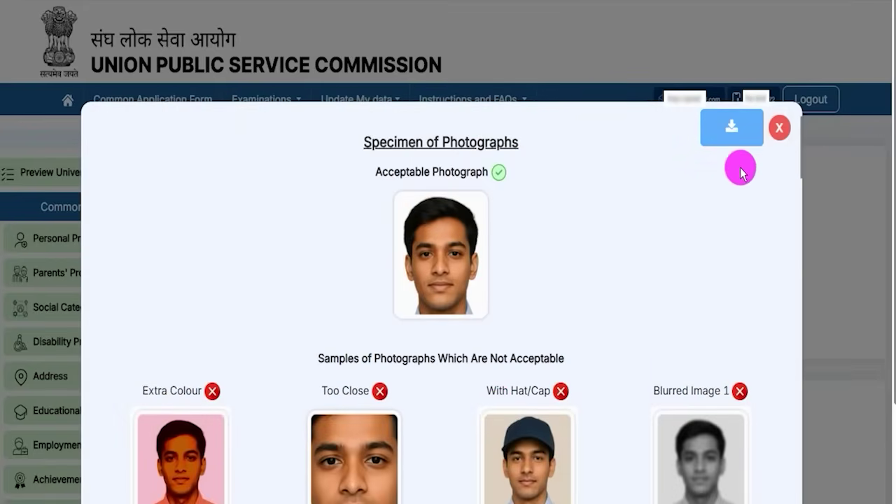
left_click(732, 133)
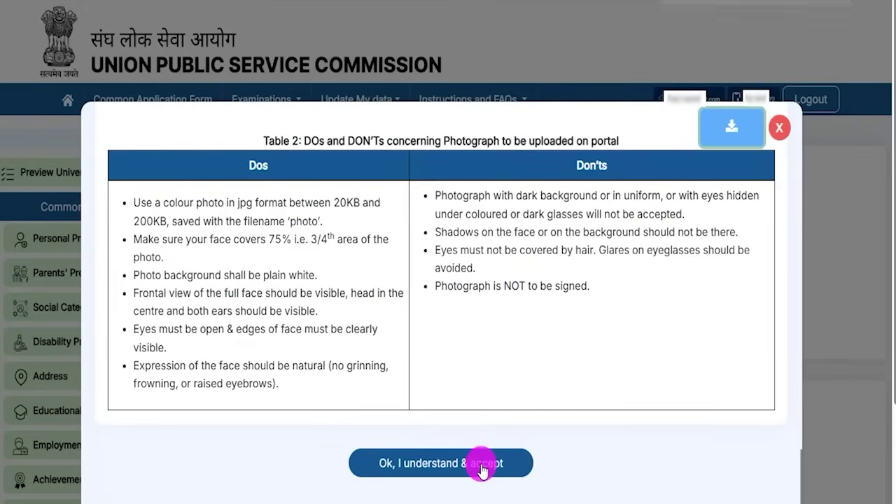
left_click(778, 129)
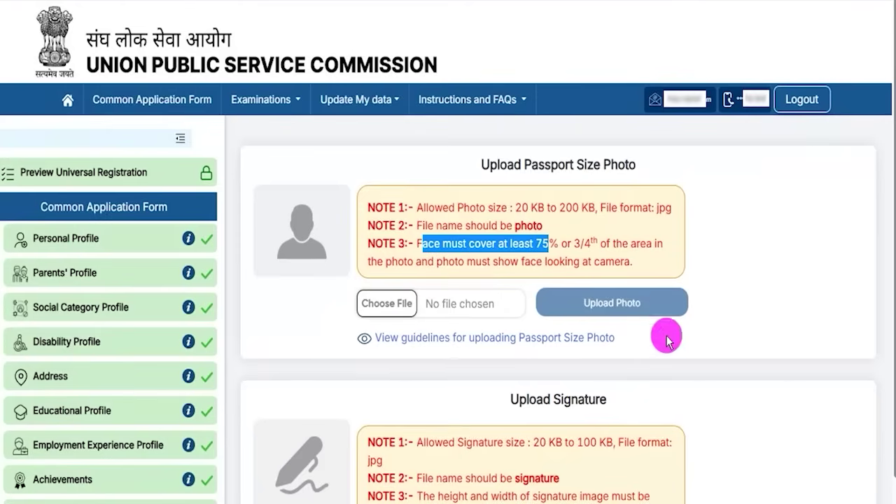
- Read the signature notes (20 KB minimum, required file name), then view the signature upload guidelines
left_click_drag(659, 301, 700, 258)
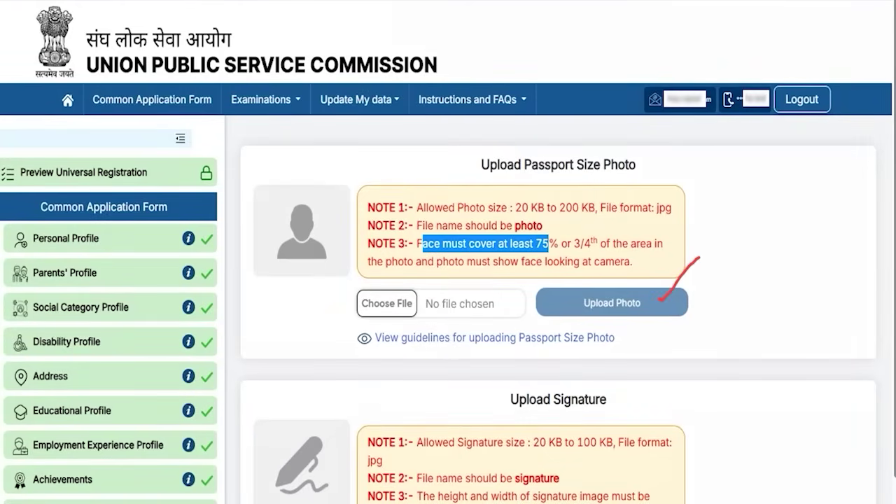
scroll(423, 392, "down", 2)
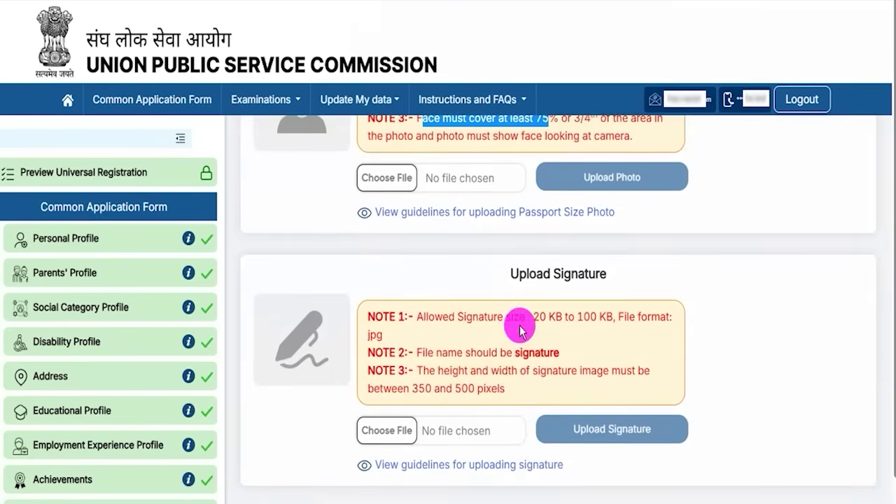
left_click(537, 322)
left_click_drag(538, 323, 570, 322)
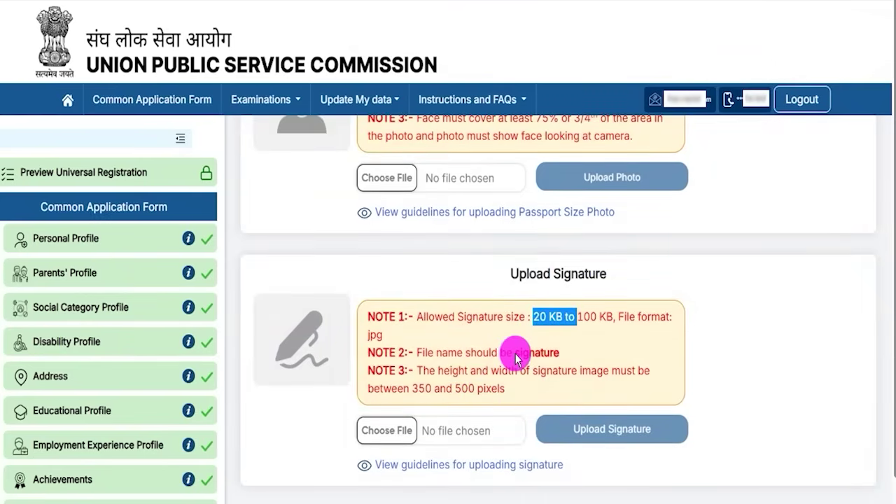
left_click_drag(515, 356, 548, 358)
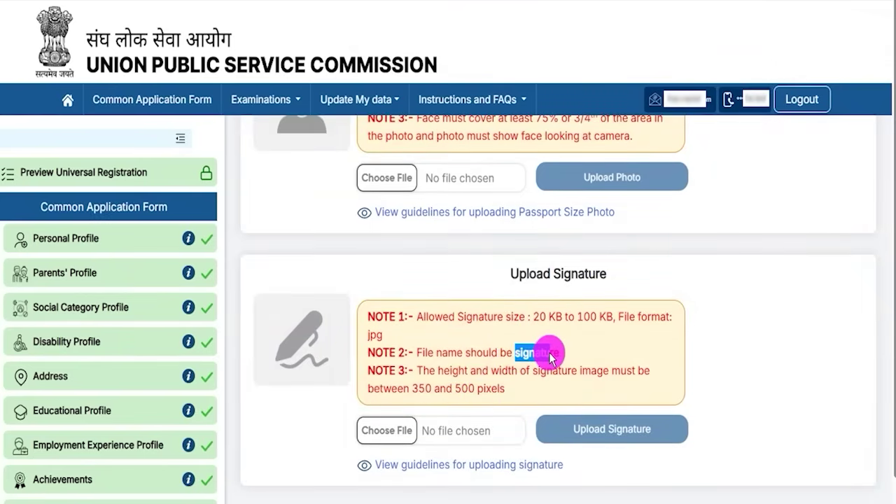
left_click(415, 395)
left_click_drag(424, 394, 496, 392)
scroll(497, 392, "down", 1)
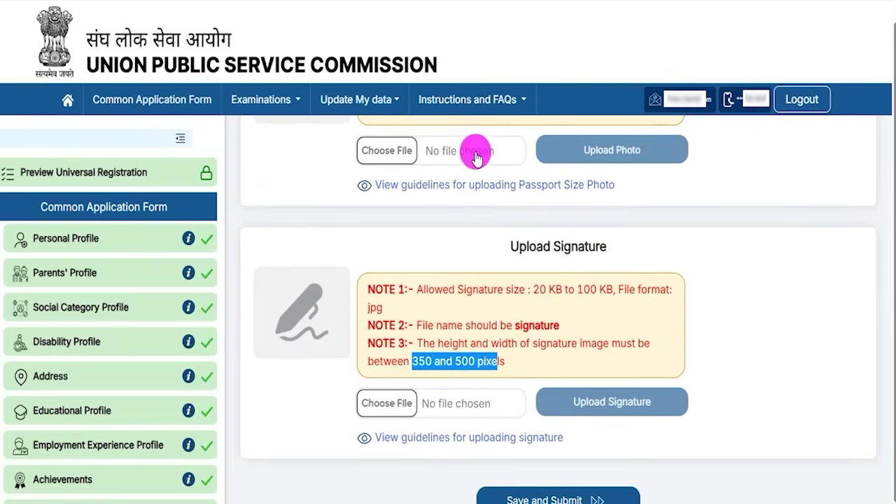
left_click(402, 400)
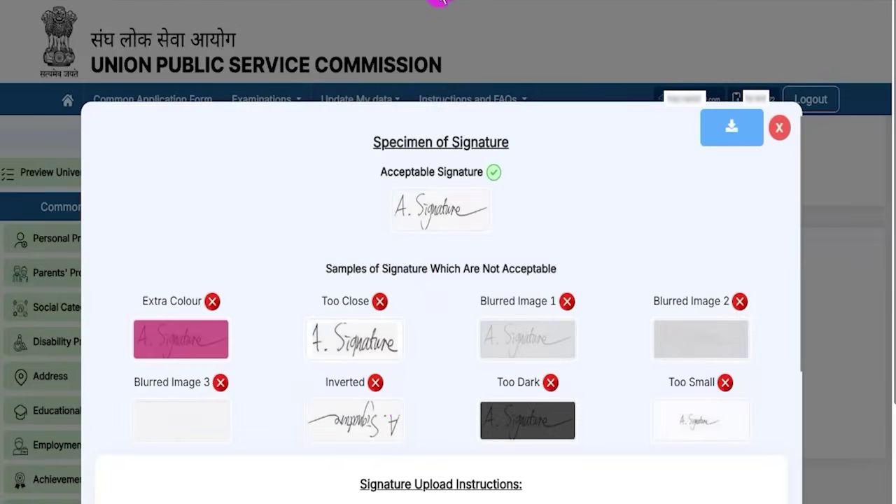
- Inspect signature samples like Inverted and Too Dark, scroll the instructions, then close the guide
left_click_drag(471, 200, 496, 174)
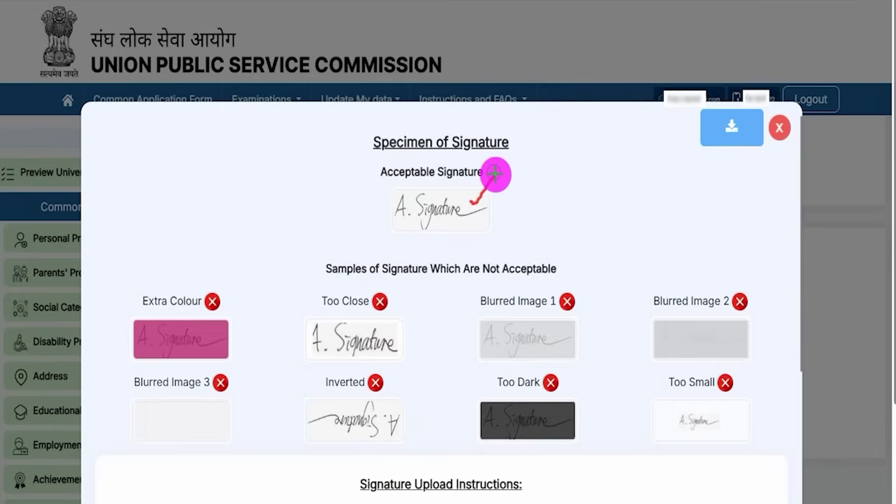
left_click_drag(227, 335, 249, 351)
left_click_drag(250, 336, 226, 352)
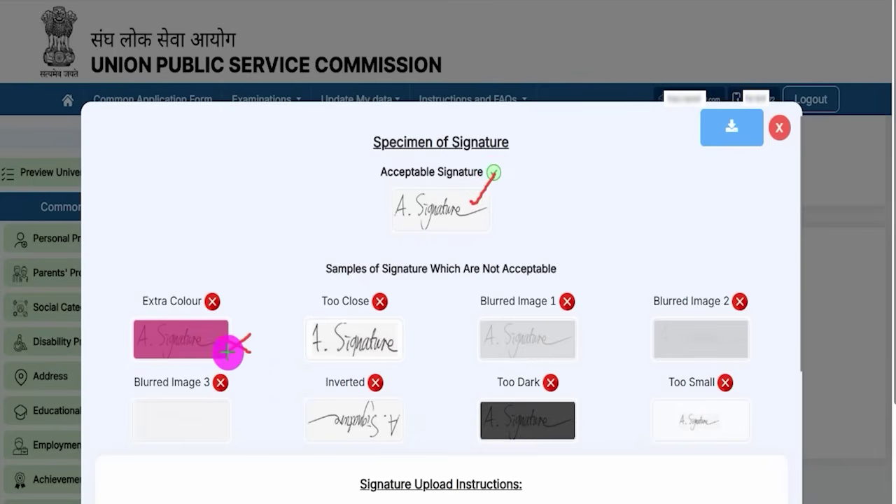
left_click_drag(332, 326, 379, 363)
left_click_drag(374, 328, 334, 364)
mouse_move(505, 337)
left_mouse_down()
mouse_move(544, 357)
mouse_move(516, 363)
left_mouse_up()
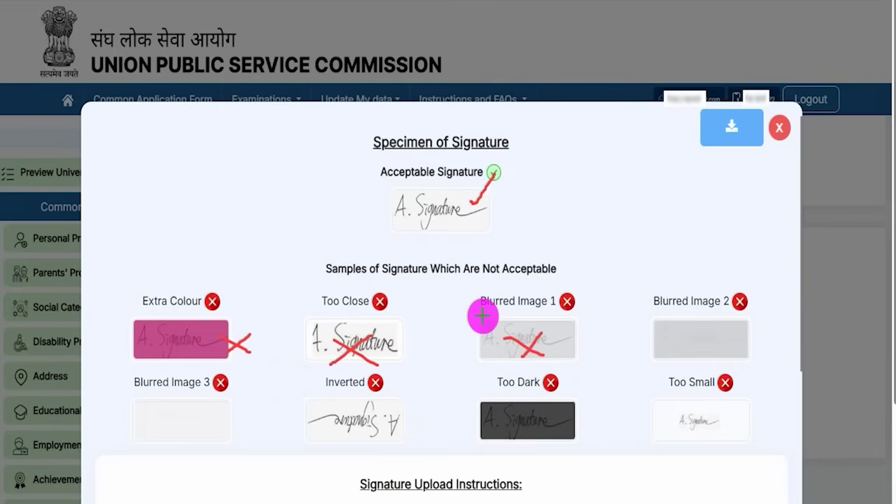
key("Escape")
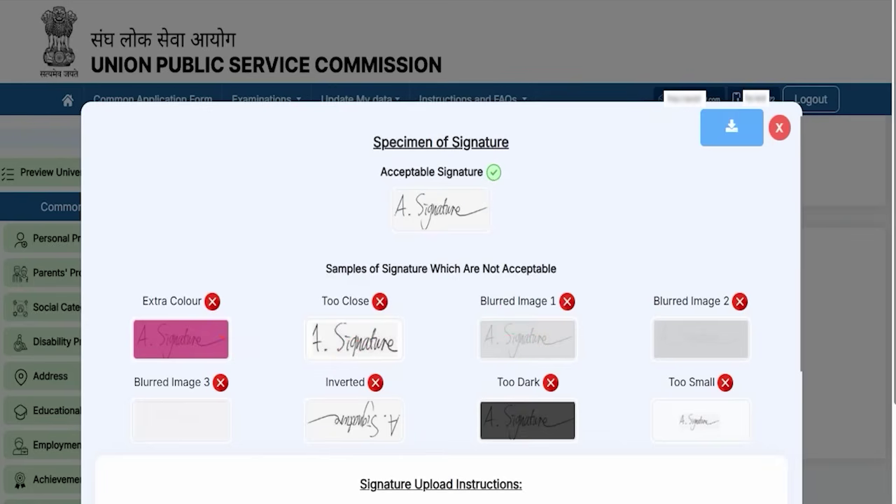
scroll(554, 378, "down", 3)
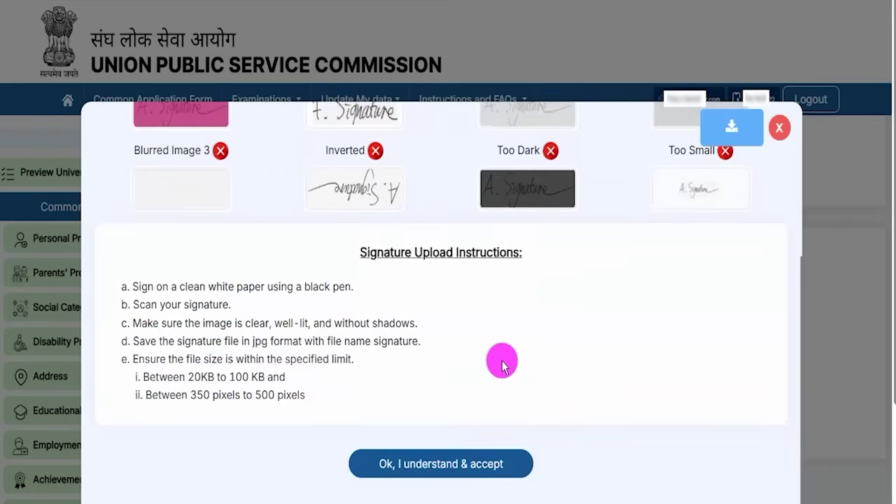
scroll(502, 363, "up", 3)
left_click(779, 127)
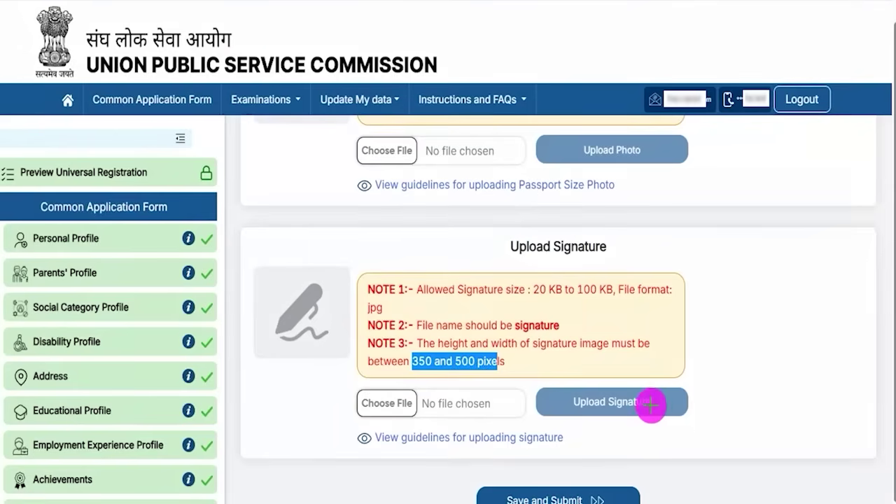
- Save and submit the completed Common Application Form
left_click_drag(654, 404, 686, 378)
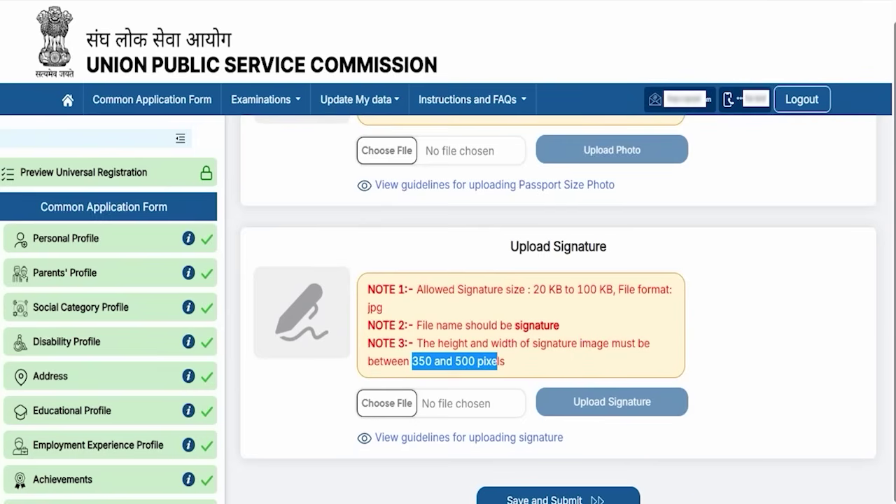
left_click_drag(797, 372, 657, 471)
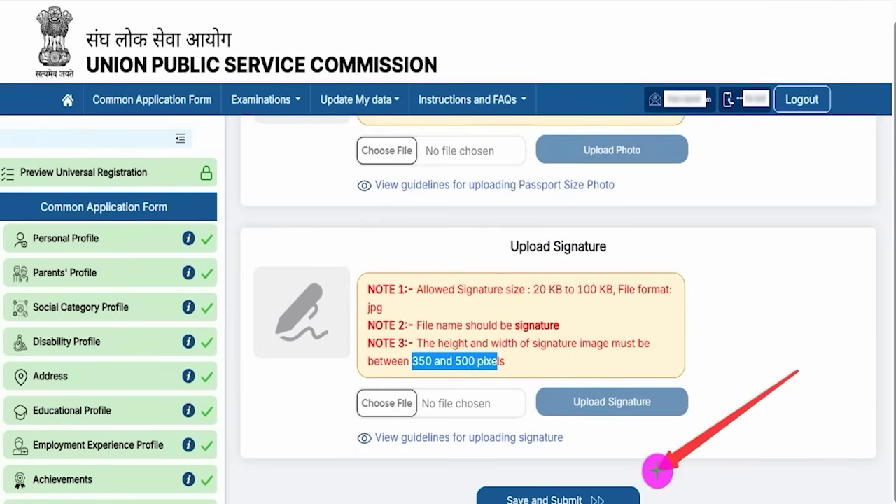
left_click(624, 486)
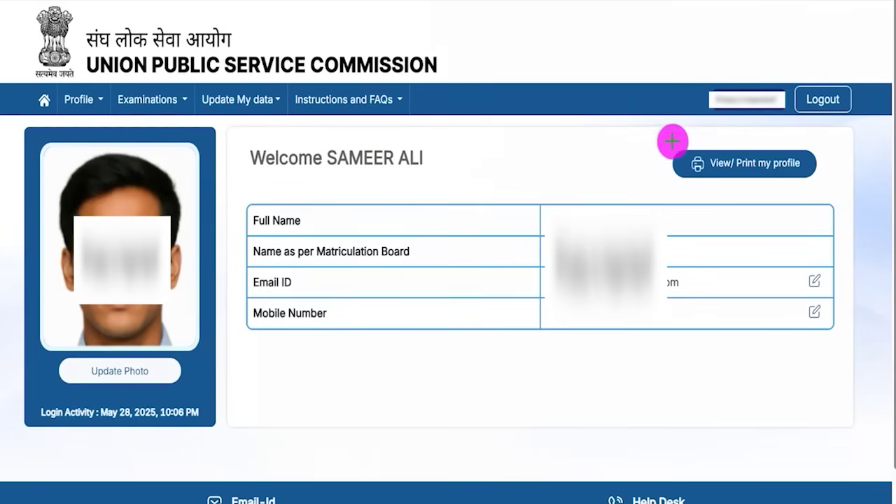
- Go back to the portal home and bring up the examinations list offering NDA & NA (II) and CDS (II)
mouse_move(658, 133)
left_mouse_down()
mouse_move(806, 164)
mouse_move(829, 189)
left_mouse_up()
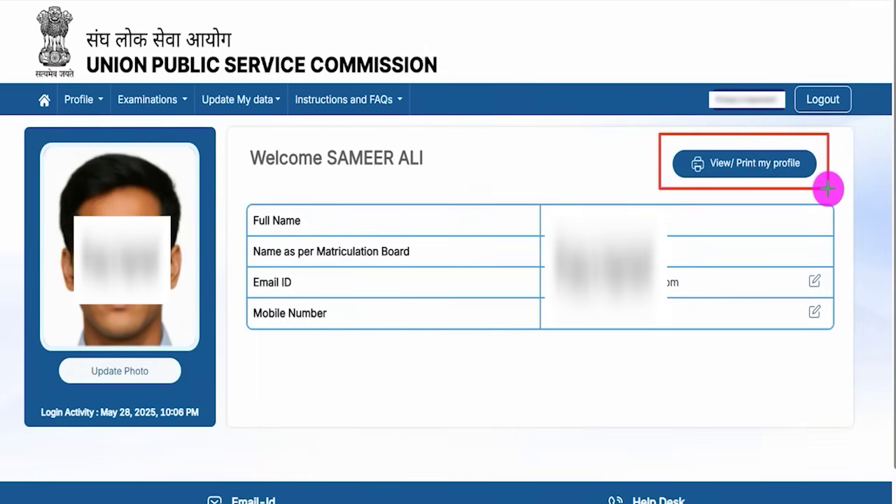
left_click_drag(828, 188, 829, 189)
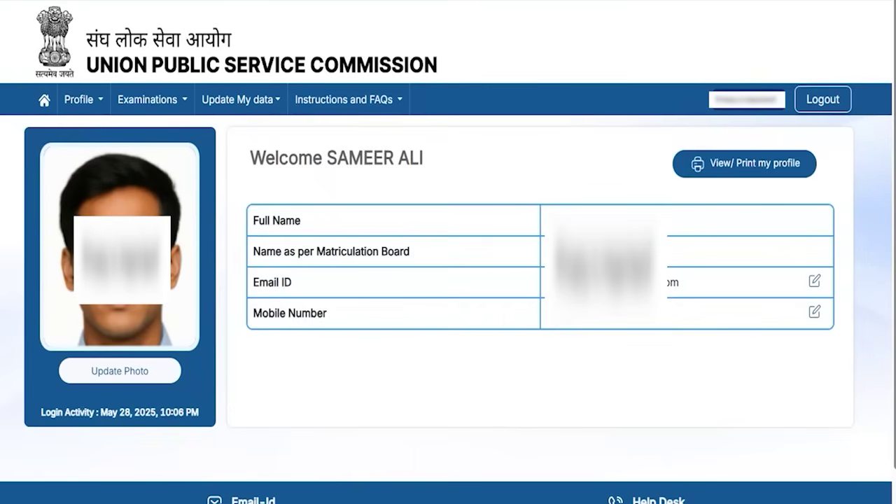
left_click_drag(26, 82, 56, 106)
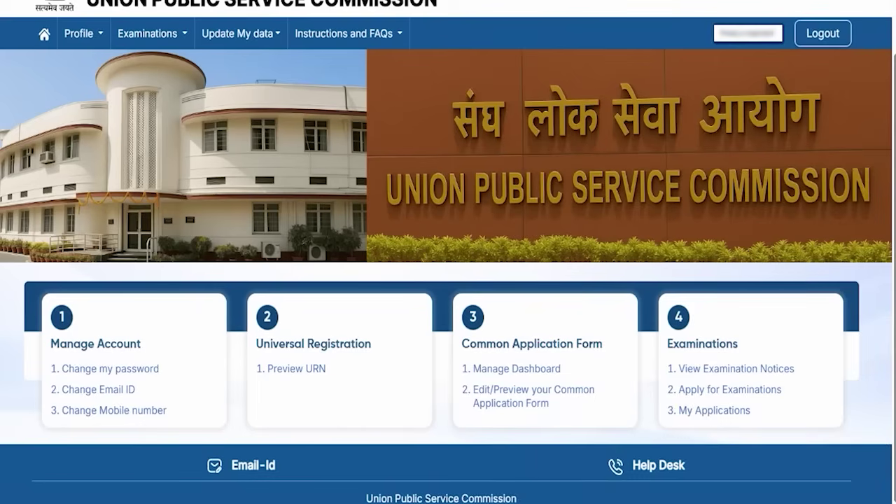
mouse_move(457, 297)
left_mouse_down()
mouse_move(611, 369)
mouse_move(619, 428)
left_mouse_up()
left_click_drag(664, 379, 786, 402)
- Start the Combined Defence Services Examination (II), 2025 application from Apply for Examinations
left_click(774, 390)
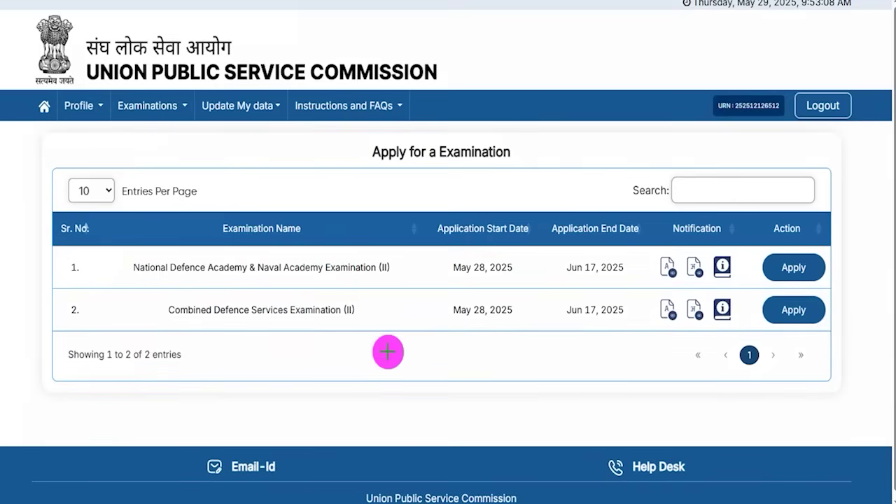
left_click_drag(152, 293, 363, 322)
mouse_move(754, 291)
left_mouse_down()
mouse_move(803, 299)
mouse_move(831, 322)
left_mouse_up()
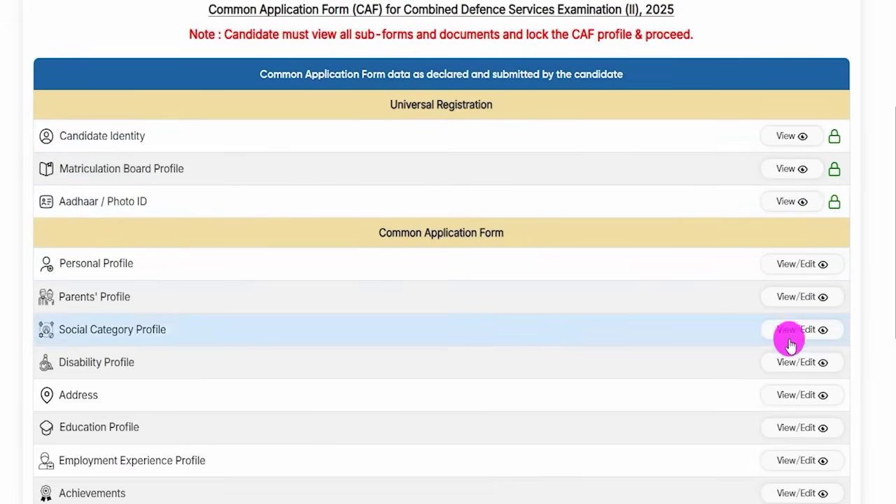
- Accept the correctness declaration to lock the Common Application Form profile
scroll(787, 362, "down", 5)
scroll(787, 362, "down", 1)
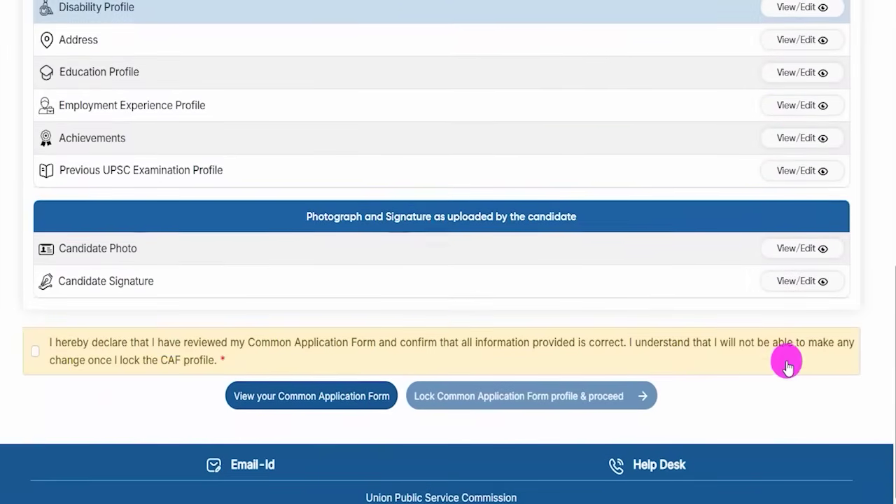
left_click(35, 353)
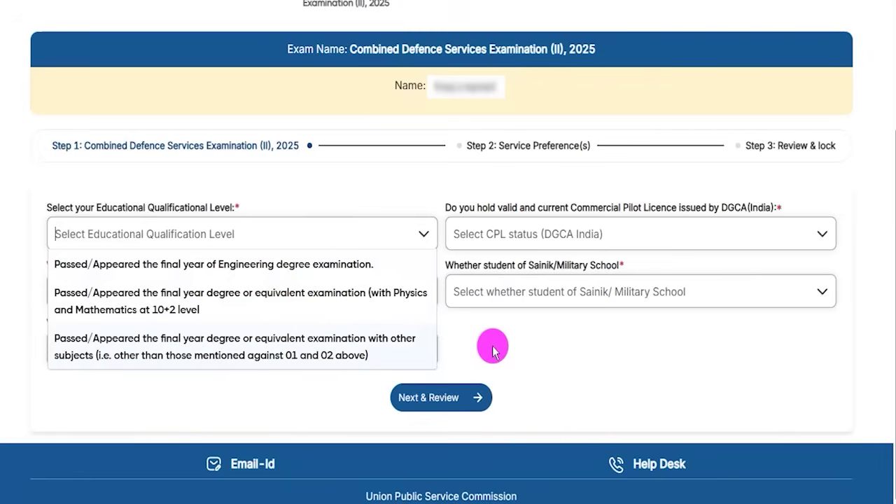
- Close and reopen the Educational Qualification Level choices to review them
left_click(493, 348)
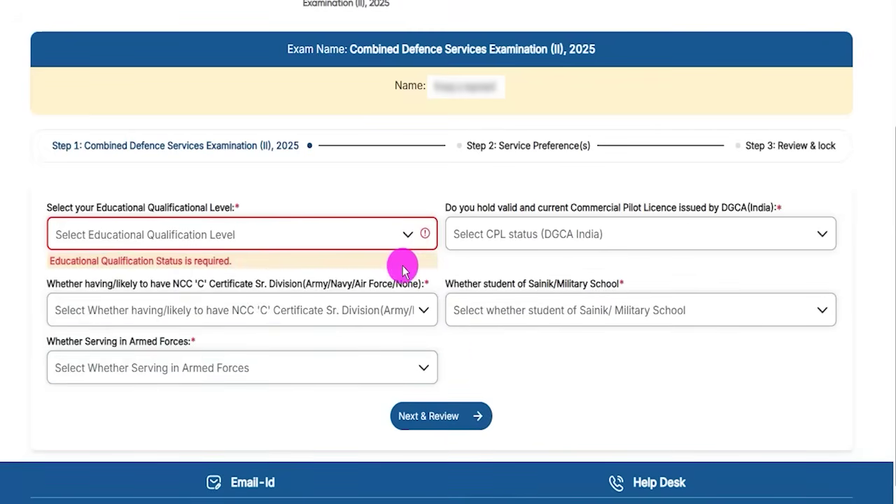
left_click_drag(103, 209, 220, 203)
left_click(226, 240)
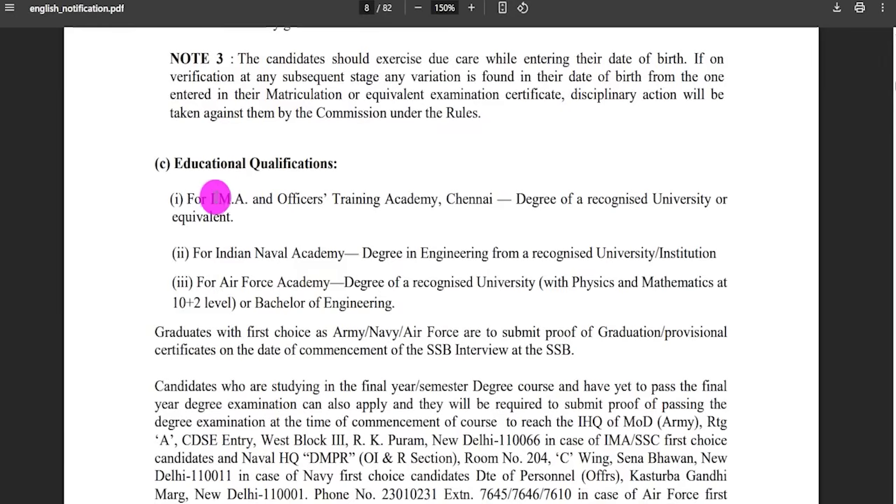
- Read the qualification rules: degree for IMA, engineering for INA, Physics and Mathematics for AFA
left_click_drag(212, 197, 416, 199)
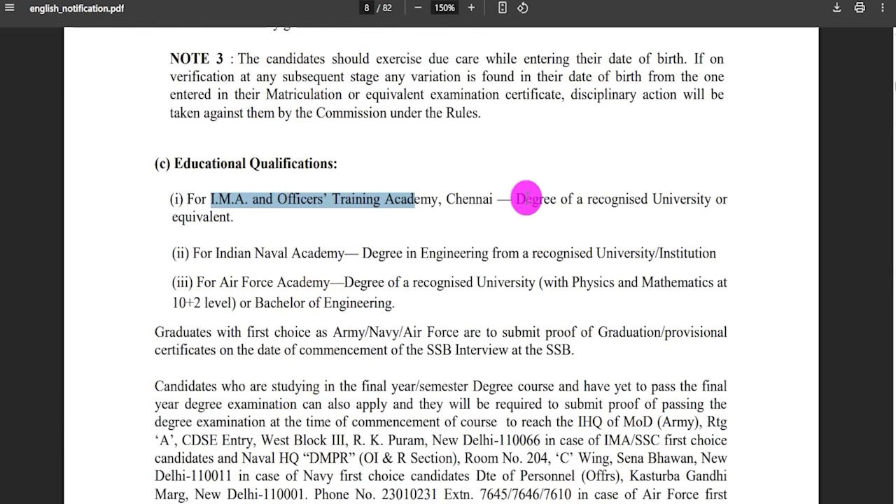
left_click_drag(517, 199, 704, 202)
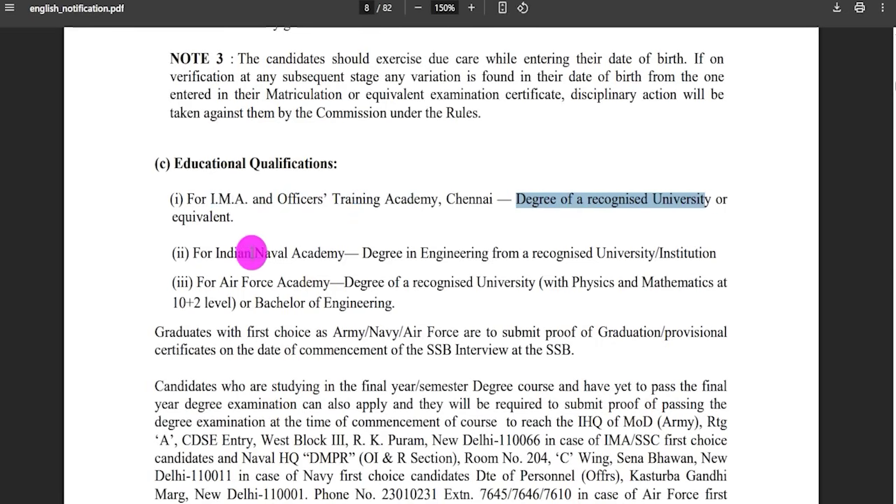
left_click_drag(232, 252, 527, 251)
left_click(244, 293)
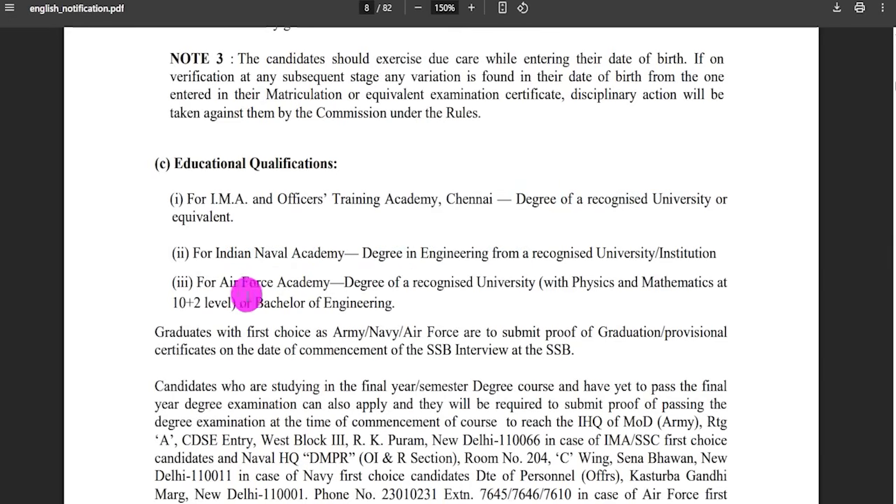
left_click_drag(220, 284, 289, 286)
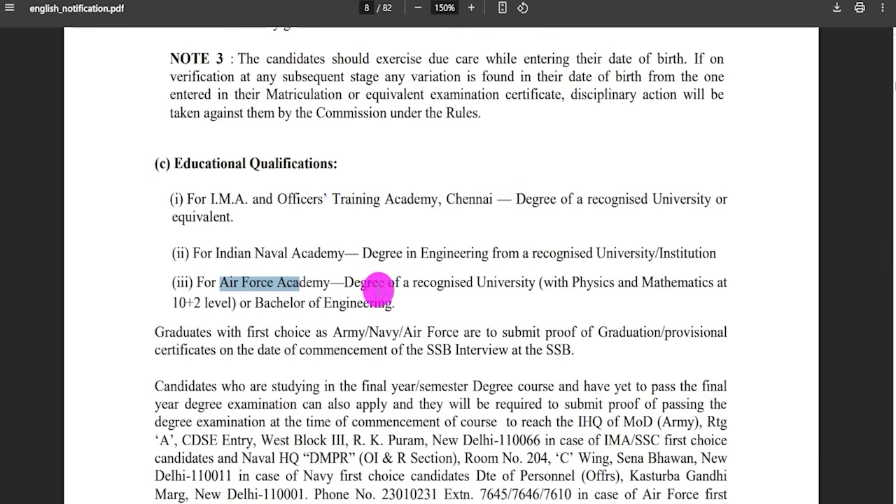
left_click_drag(413, 284, 499, 286)
left_click_drag(572, 284, 684, 286)
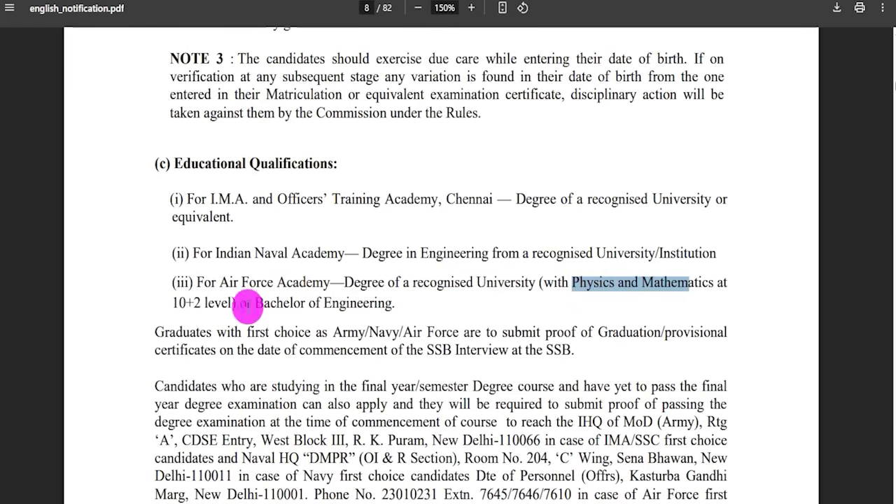
left_click_drag(180, 303, 209, 303)
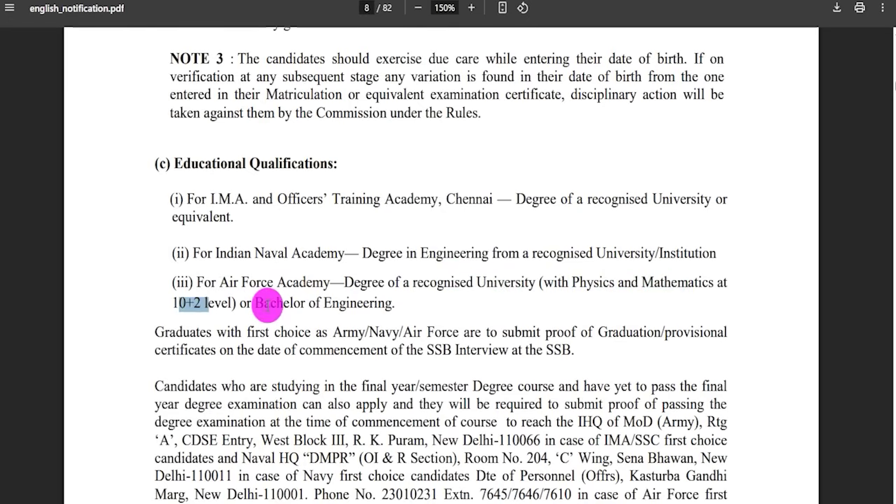
left_click_drag(264, 303, 371, 305)
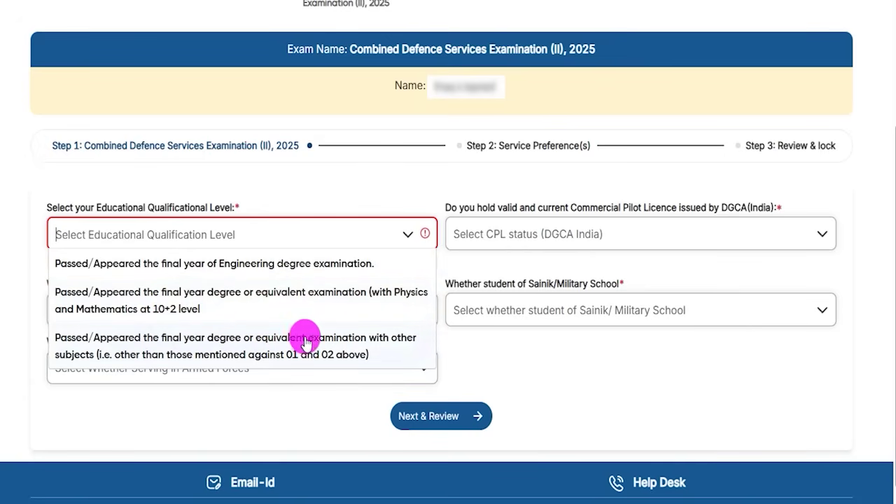
- Choose the degree-with-other-subjects qualification and review its certificate fields and bachelor_certificate PDF (50–300KB)
left_click(187, 346)
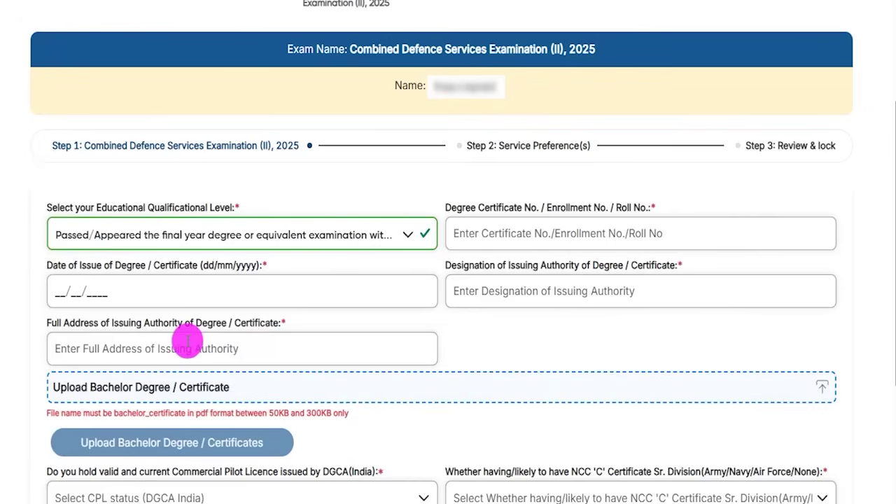
double_click(460, 207)
left_click(499, 231)
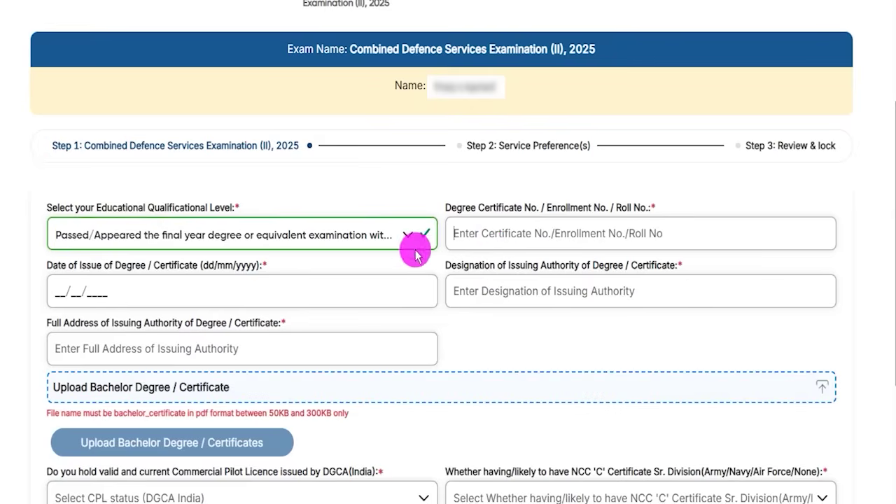
left_click(63, 293)
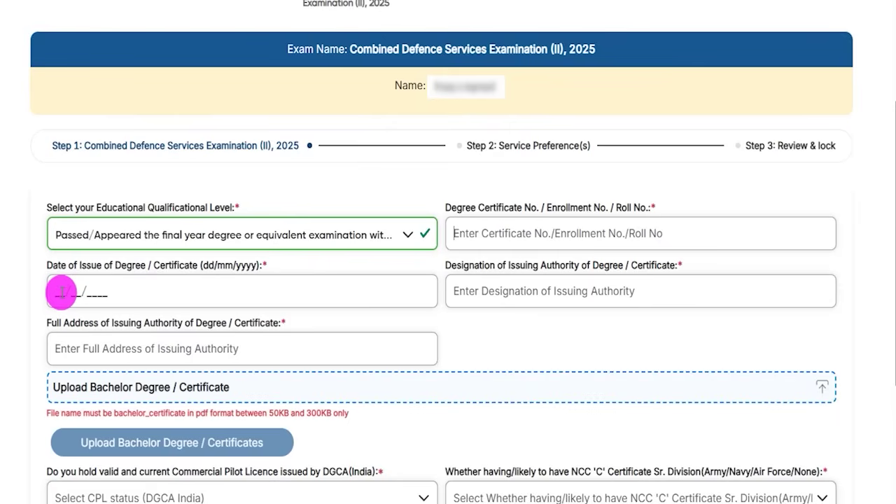
left_click(492, 258)
left_click_drag(460, 261, 650, 269)
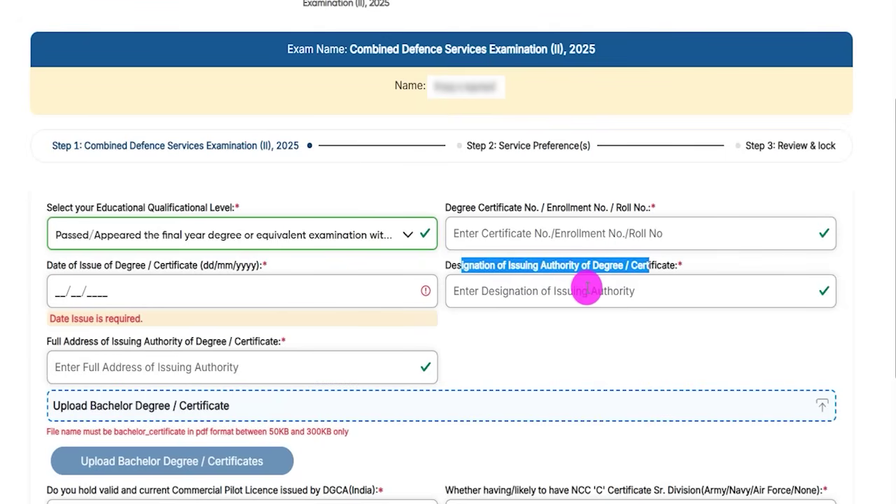
left_click(587, 289)
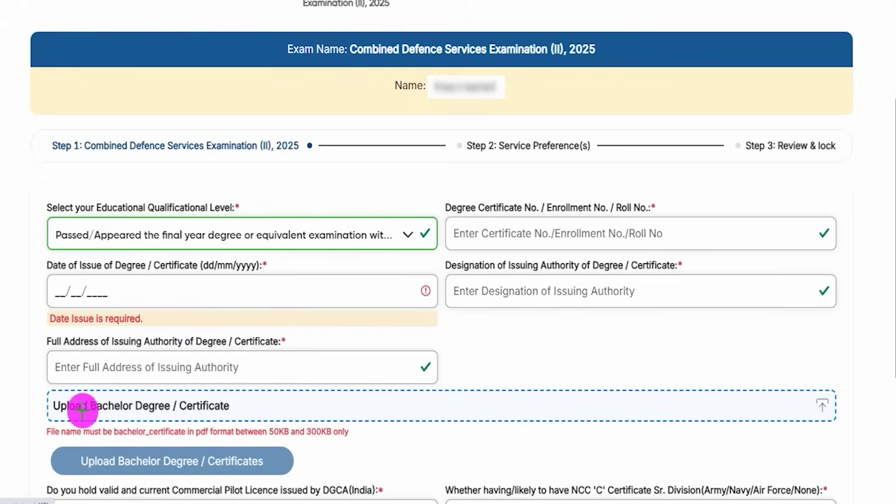
mouse_move(83, 415)
left_mouse_down()
mouse_move(184, 414)
mouse_move(273, 391)
left_mouse_up()
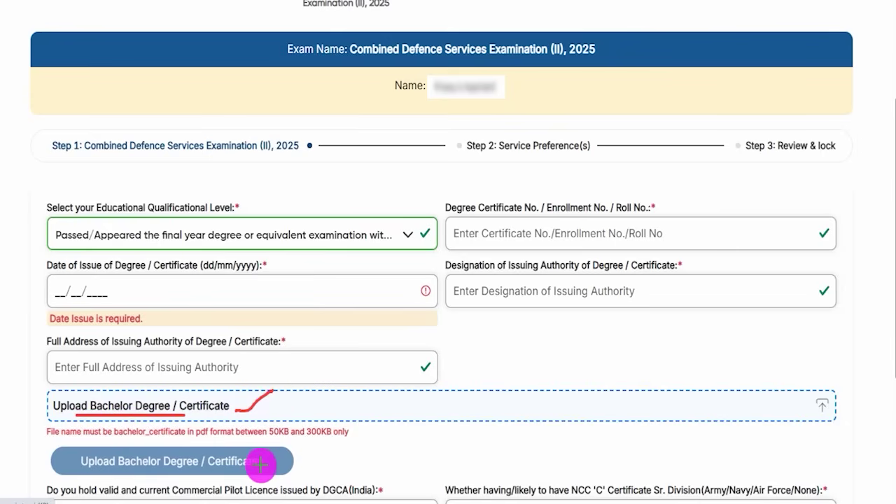
left_click_drag(268, 465, 282, 454)
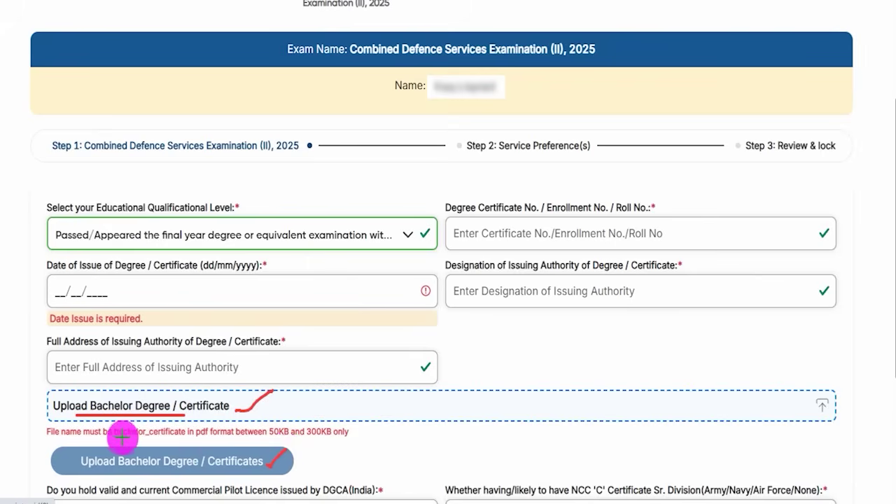
left_click_drag(120, 437, 145, 437)
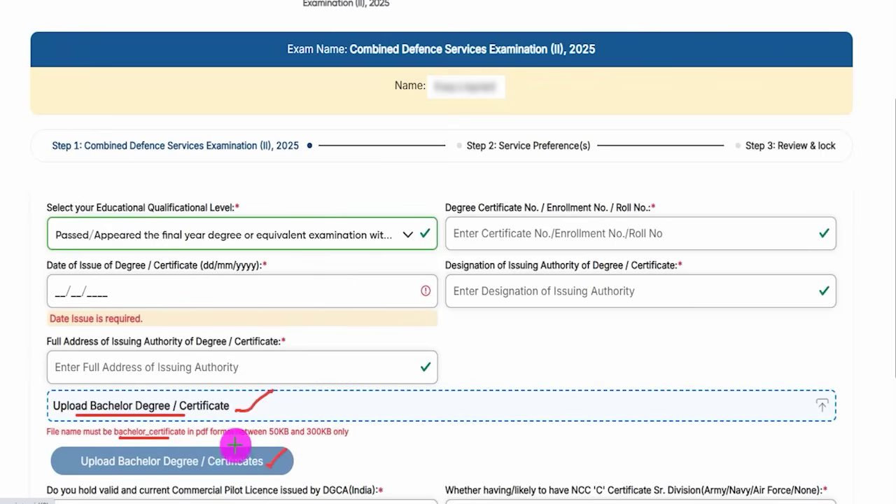
left_click_drag(269, 441, 343, 439)
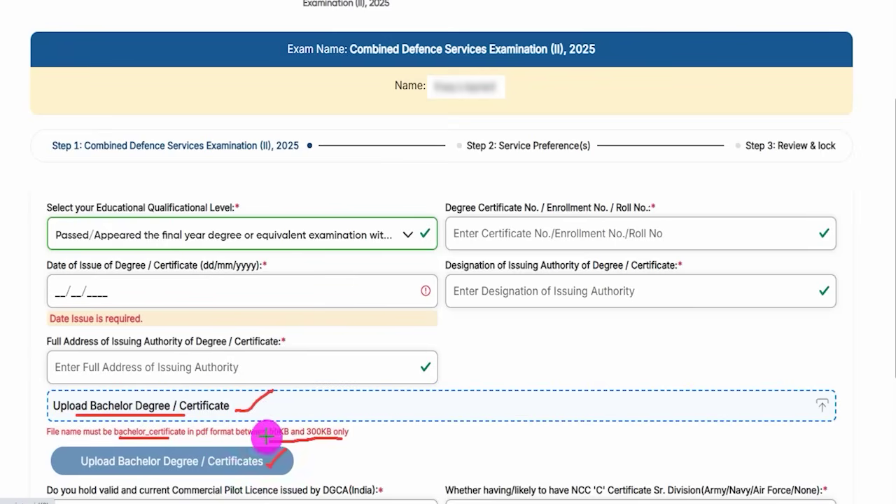
left_click_drag(197, 438, 209, 438)
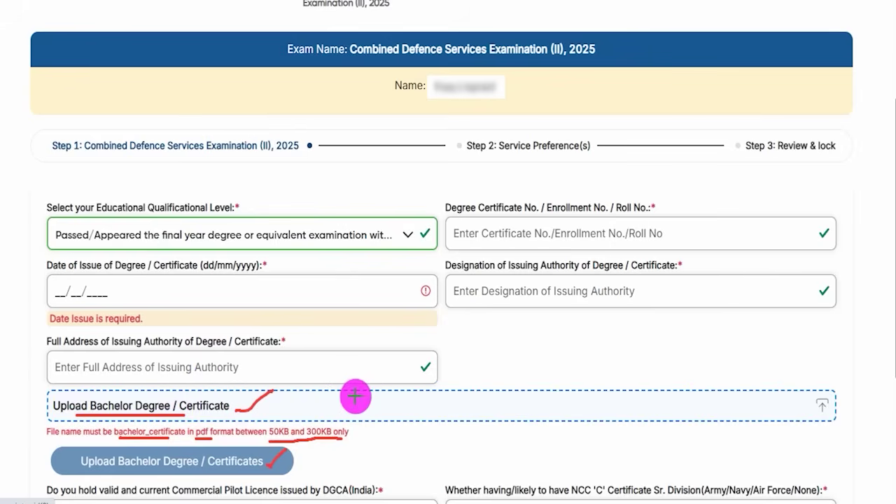
- Answer No to holding a DGCA commercial pilot licence
scroll(185, 294, "down", 3)
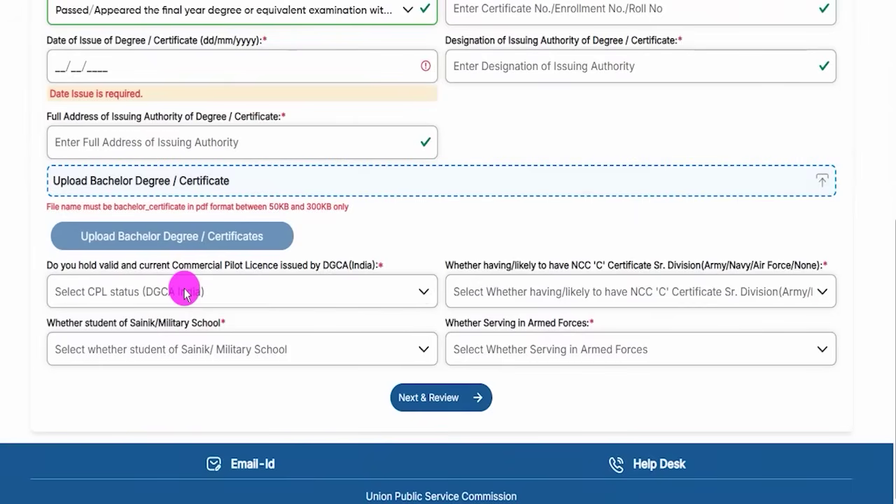
left_click_drag(114, 265, 312, 271)
double_click(334, 266)
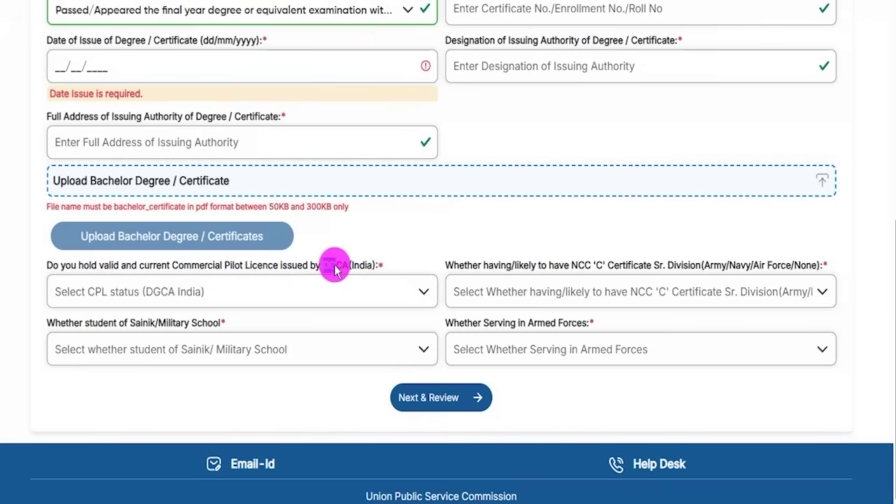
left_click(208, 294)
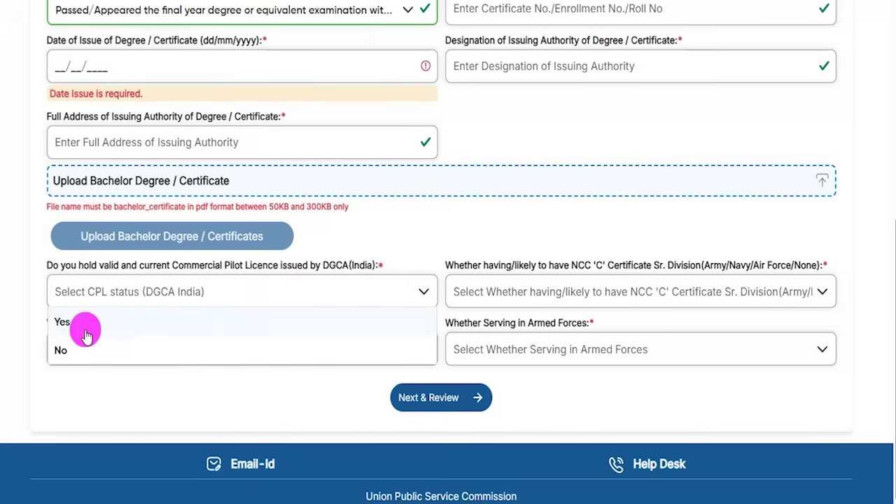
left_click(82, 324)
left_click(191, 301)
left_click(70, 344)
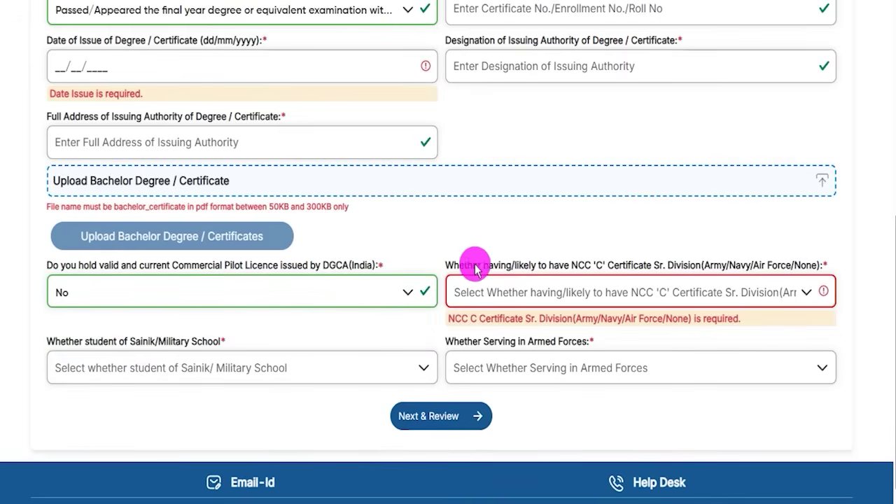
- Set the NCC certificate to None and Sainik/Military School to No
left_click_drag(443, 264, 645, 266)
left_click_drag(710, 265, 782, 268)
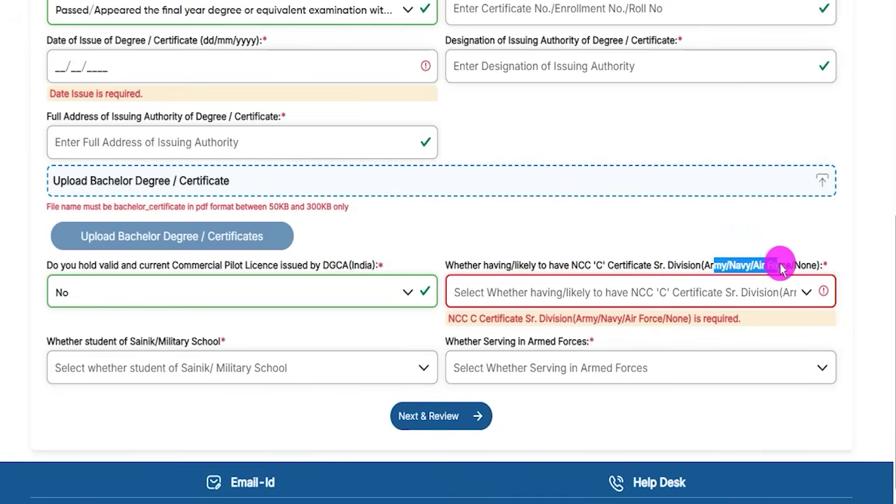
left_click(560, 291)
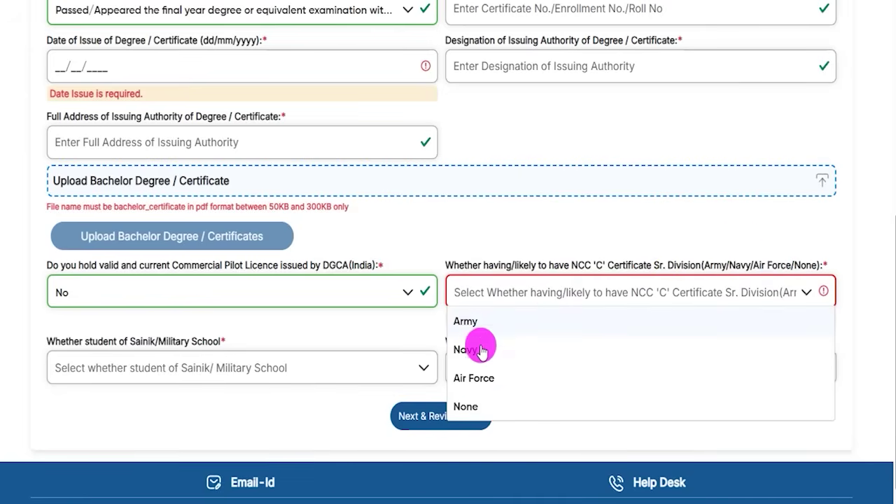
left_click(469, 405)
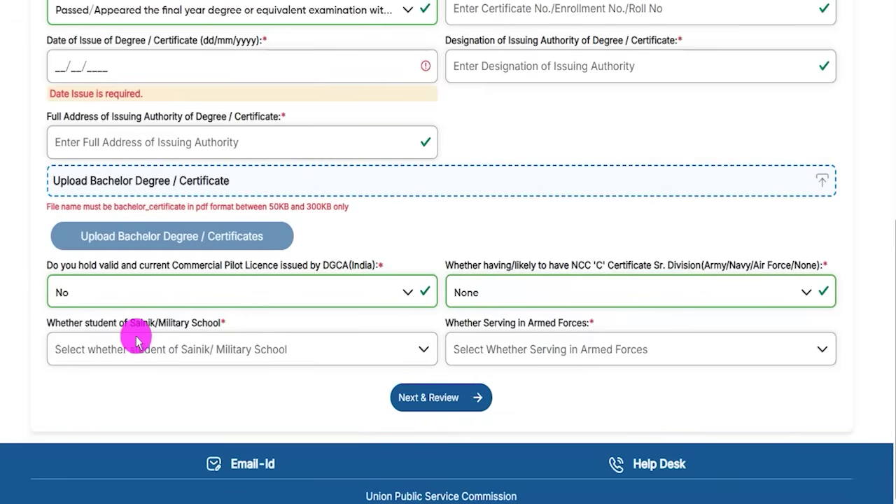
left_click_drag(134, 323, 161, 341)
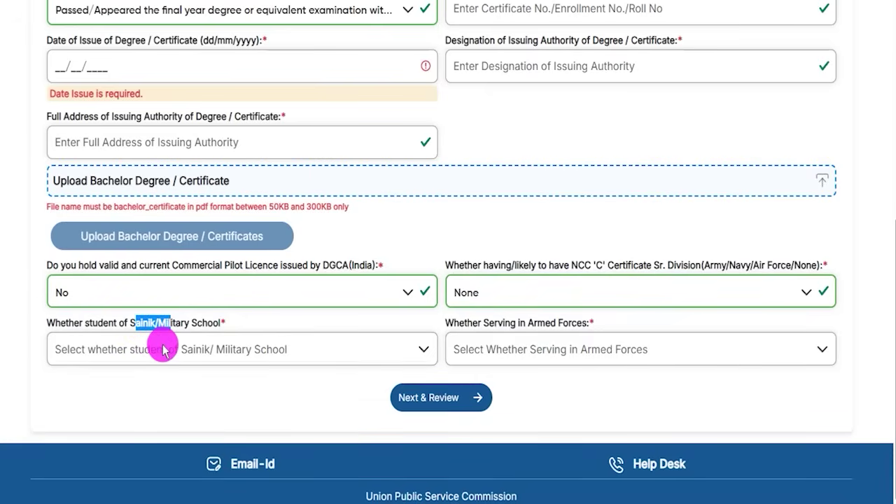
left_click(158, 349)
left_click(74, 409)
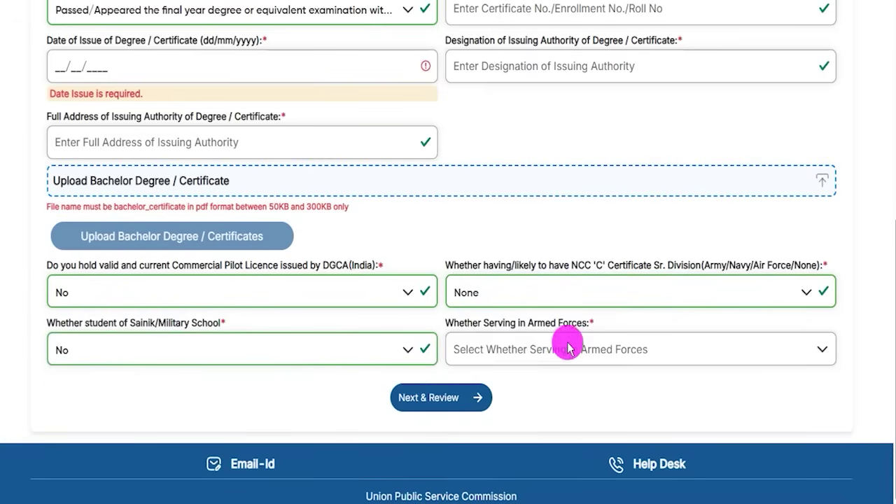
- Answer No to serving in the armed forces and continue to service preferences
left_click_drag(525, 323, 492, 322)
left_click(490, 320)
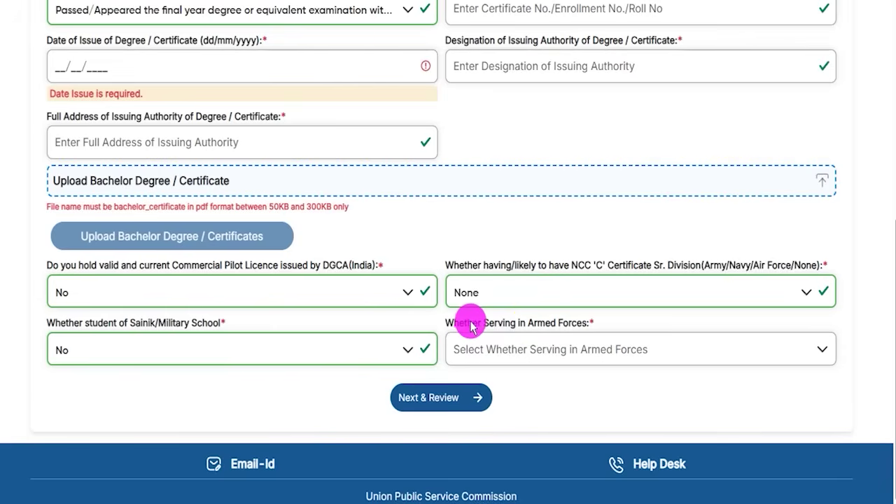
left_click_drag(468, 327, 558, 336)
left_click(557, 347)
left_click(461, 410)
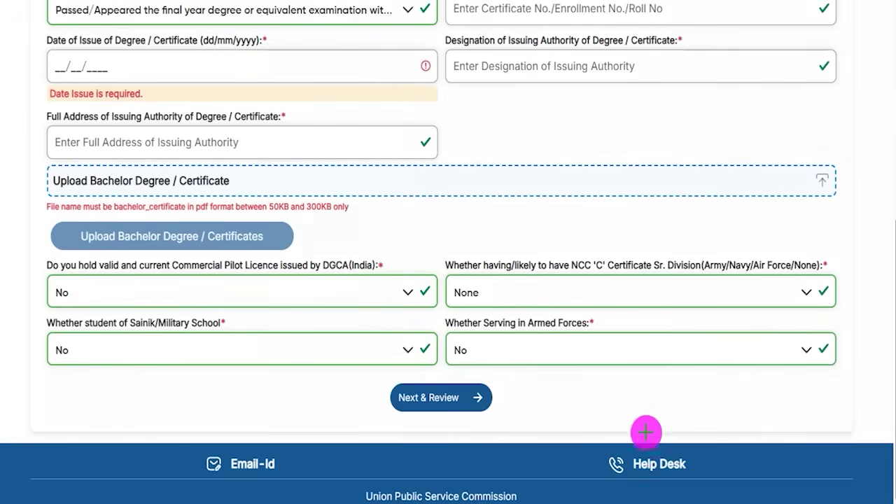
left_click_drag(784, 391, 536, 390)
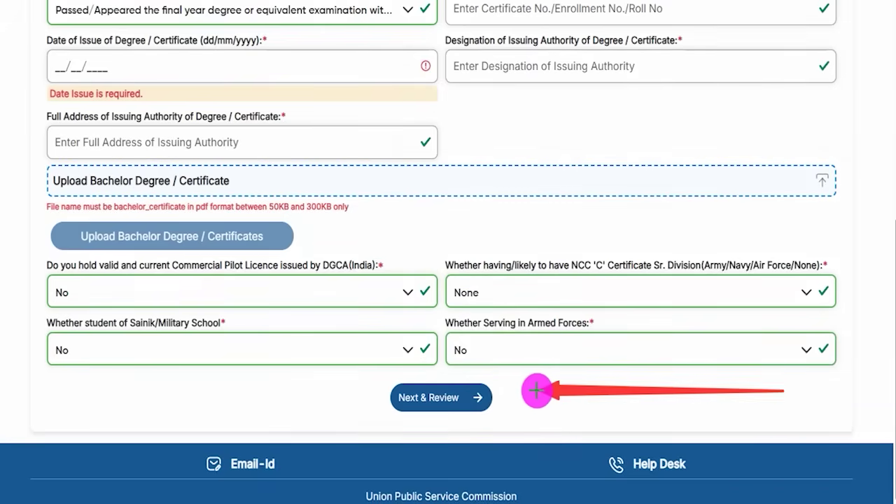
left_click(489, 396)
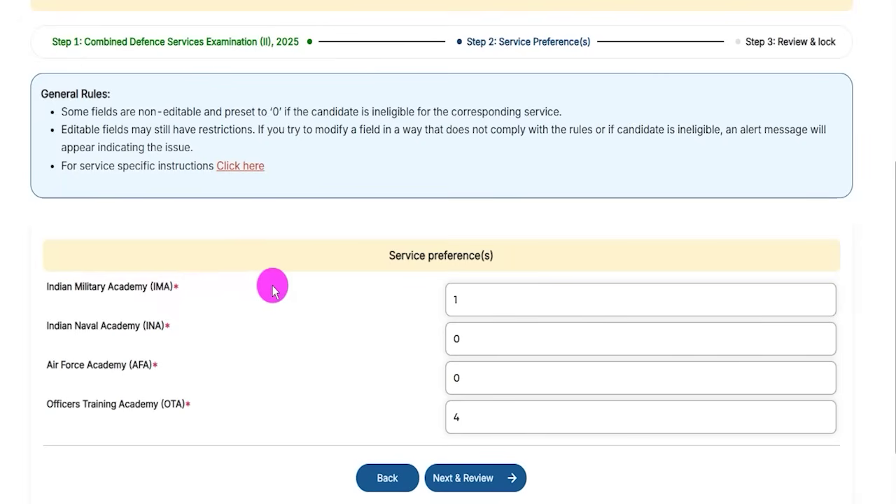
- Confirm service preferences IMA 1, INA 0, AFA 0, OTA 4 and continue to the review
left_click_drag(60, 287, 156, 287)
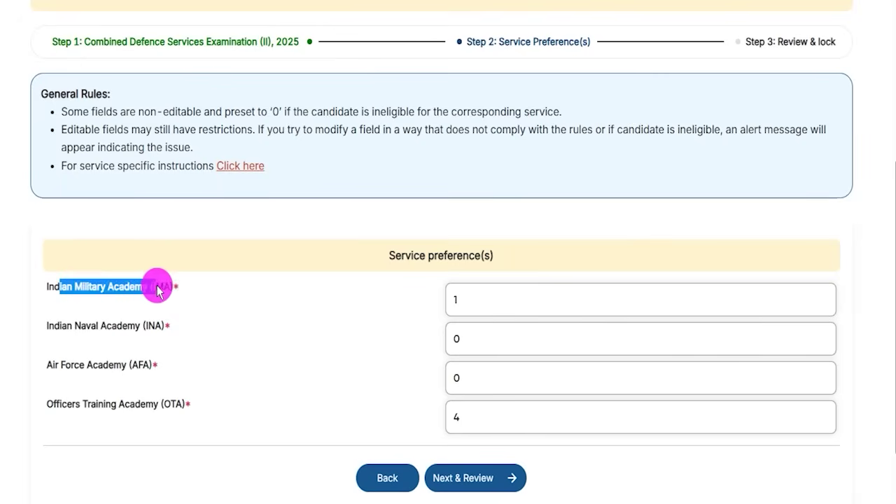
left_click(472, 299)
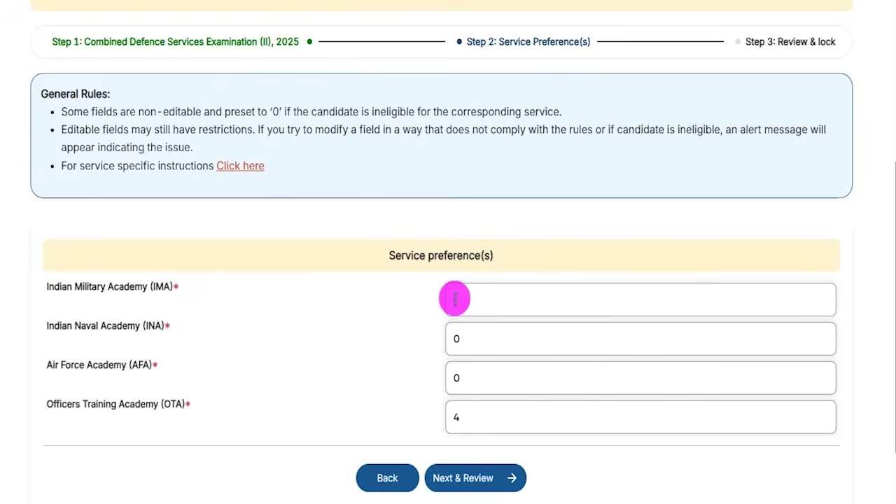
type("1")
left_click_drag(104, 364, 138, 367)
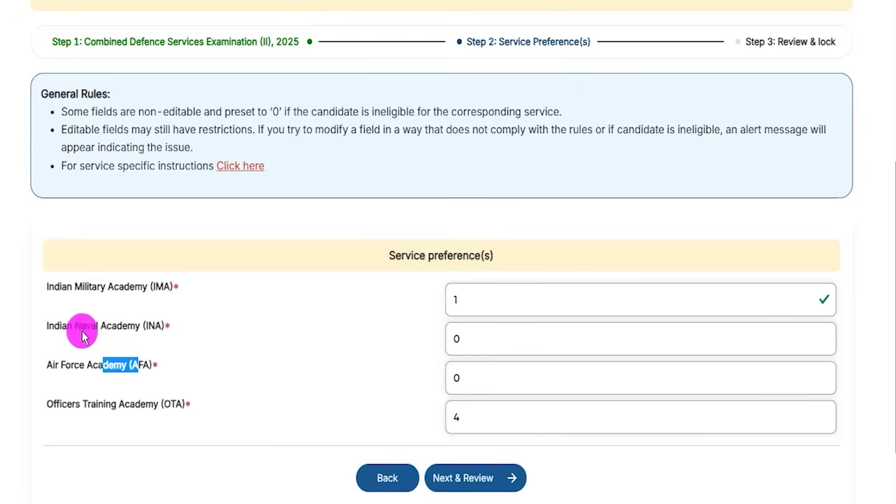
left_click_drag(68, 327, 129, 327)
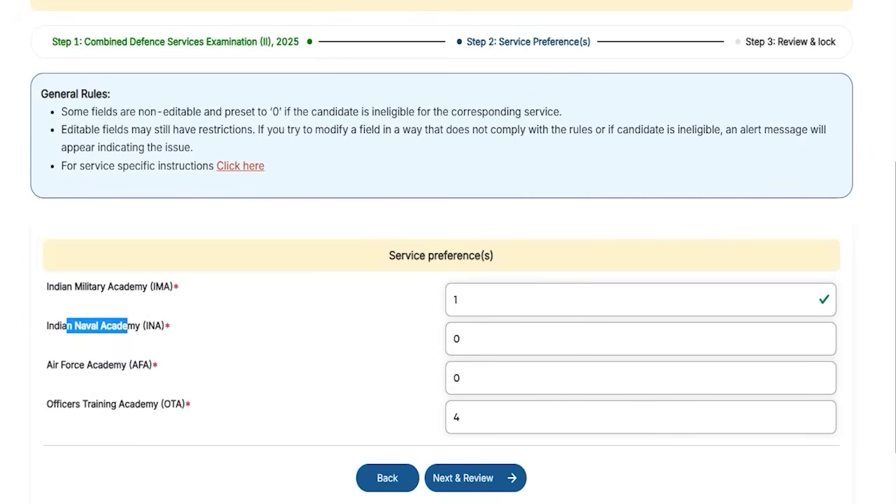
mouse_move(780, 466)
left_mouse_down()
mouse_move(576, 464)
mouse_move(525, 475)
left_mouse_up()
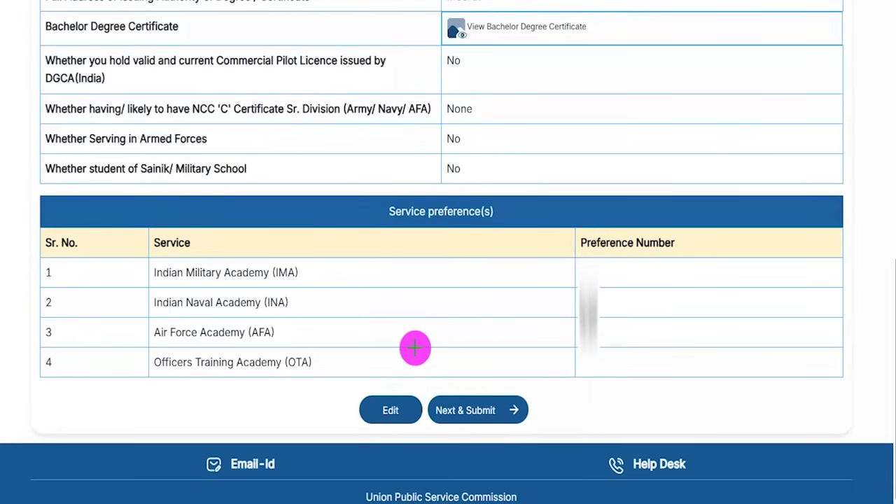
- Keep Dehradun as the examination centre, read the declaration, and go on to final review
left_click_drag(233, 330, 358, 398)
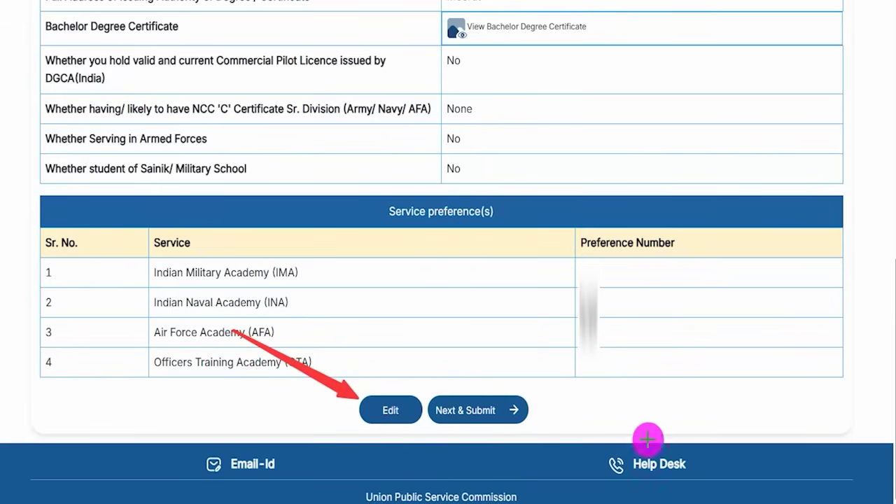
left_click_drag(728, 406, 528, 415)
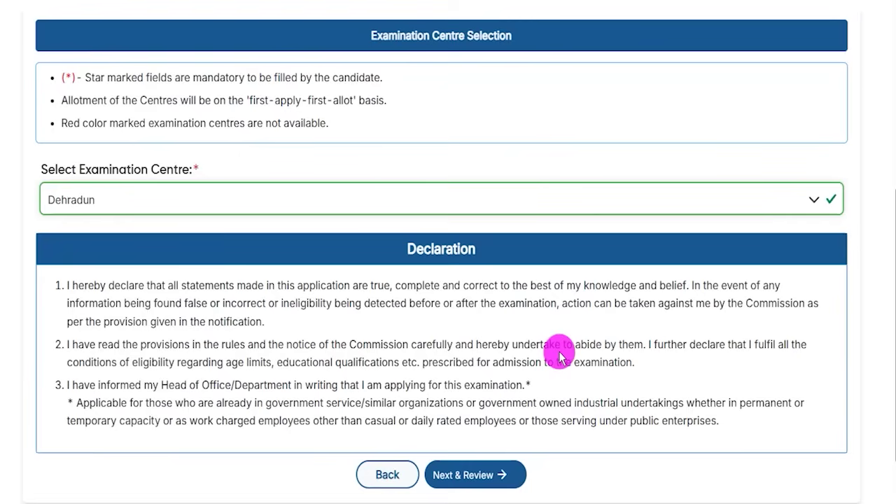
left_click_drag(56, 170, 161, 175)
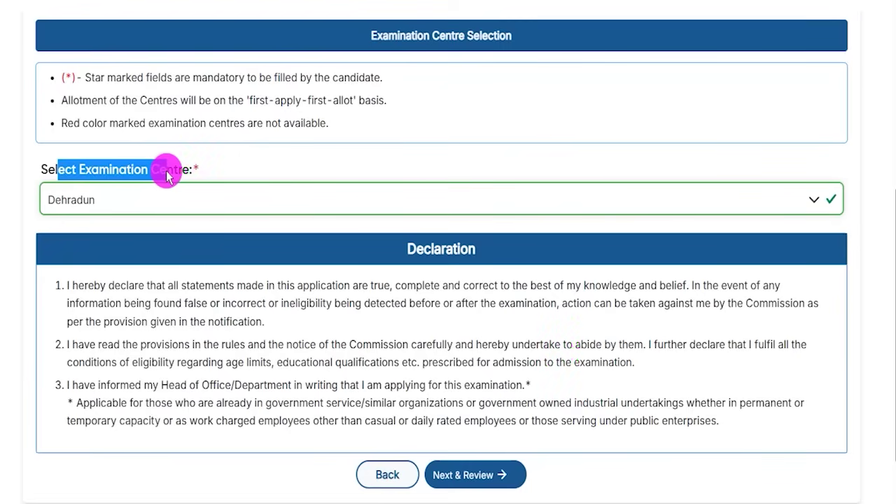
left_click(185, 195)
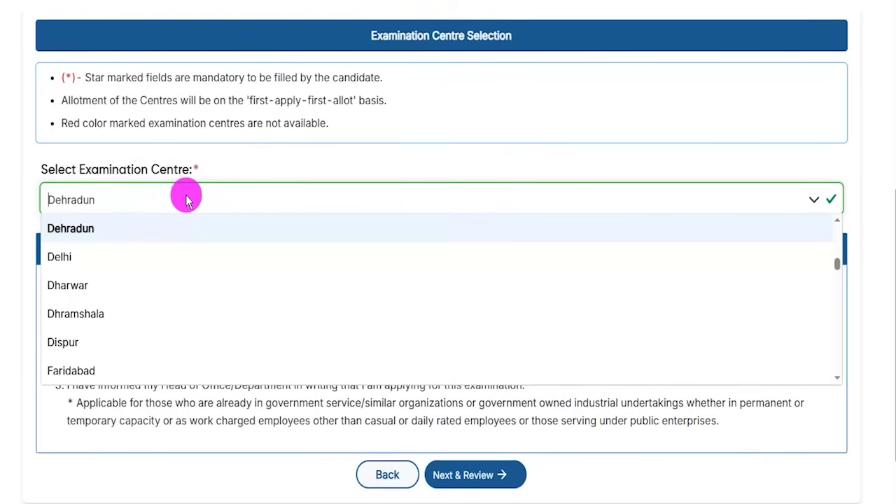
left_click(70, 229)
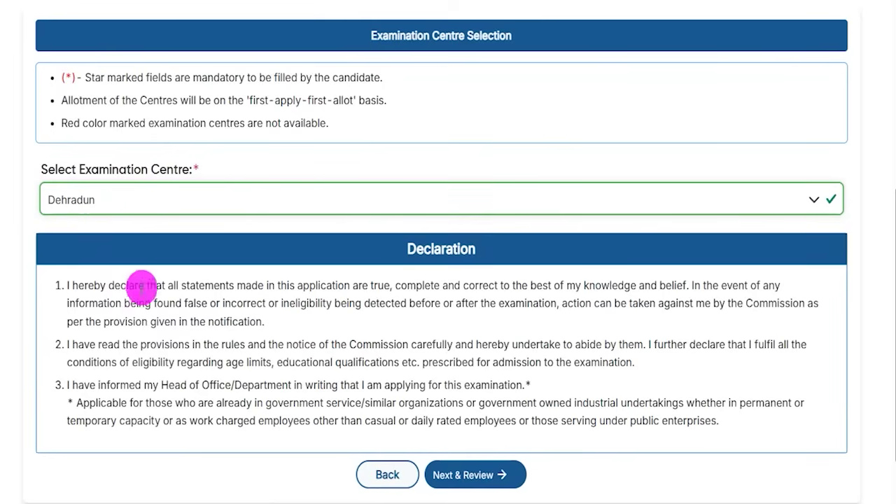
left_click_drag(144, 286, 270, 301)
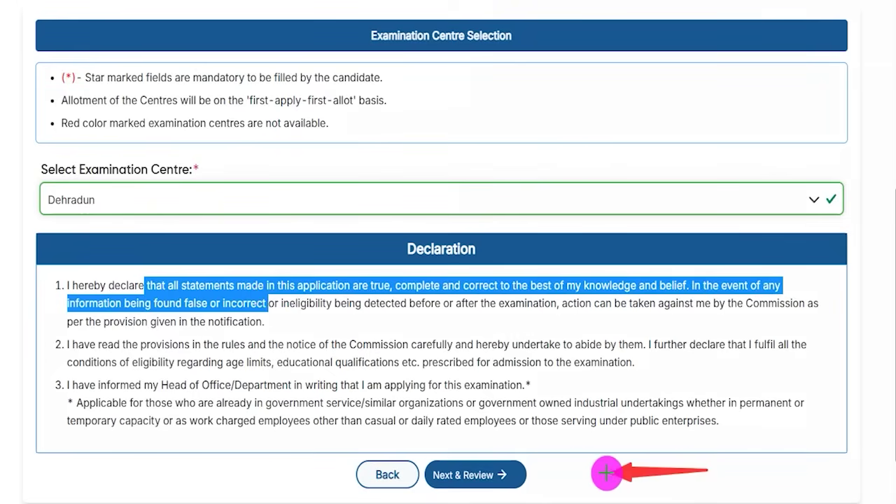
left_click(522, 475)
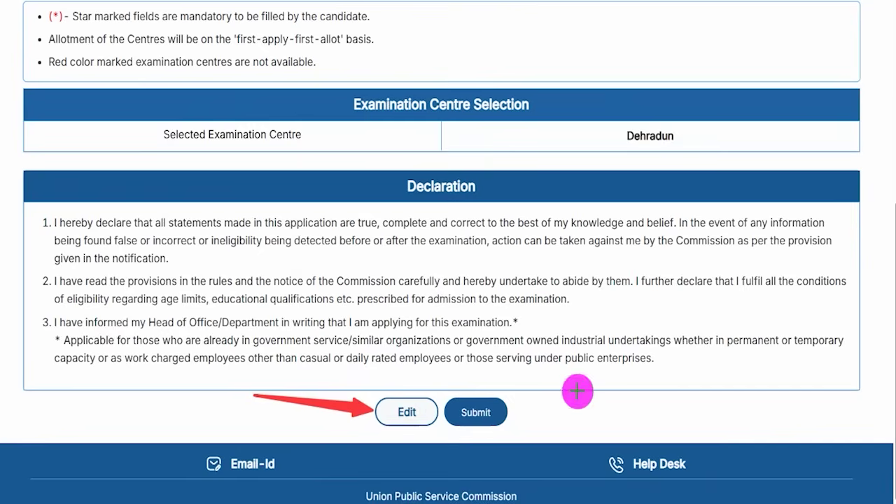
- Finally submit the CDS-II application, agreeing to the declaration, and note the 200/- GEN/OBC fee
left_click(499, 414)
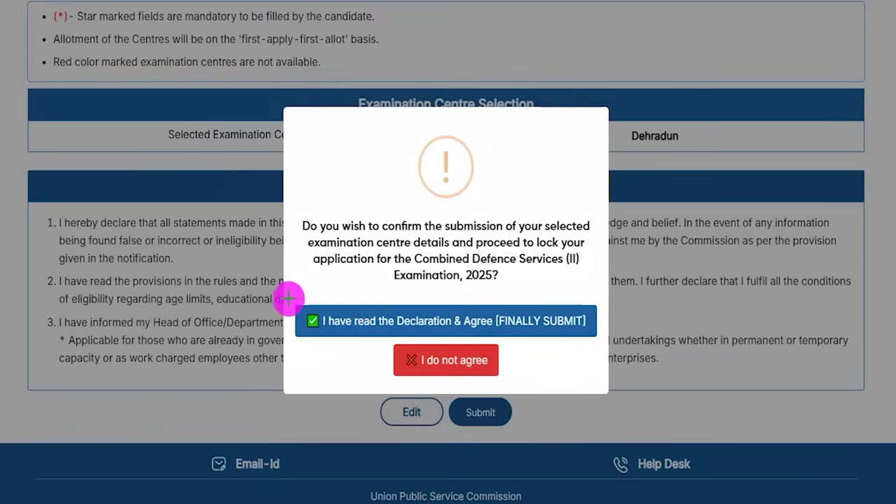
mouse_move(284, 288)
left_mouse_down()
mouse_move(406, 308)
mouse_move(482, 335)
mouse_move(596, 341)
left_mouse_up()
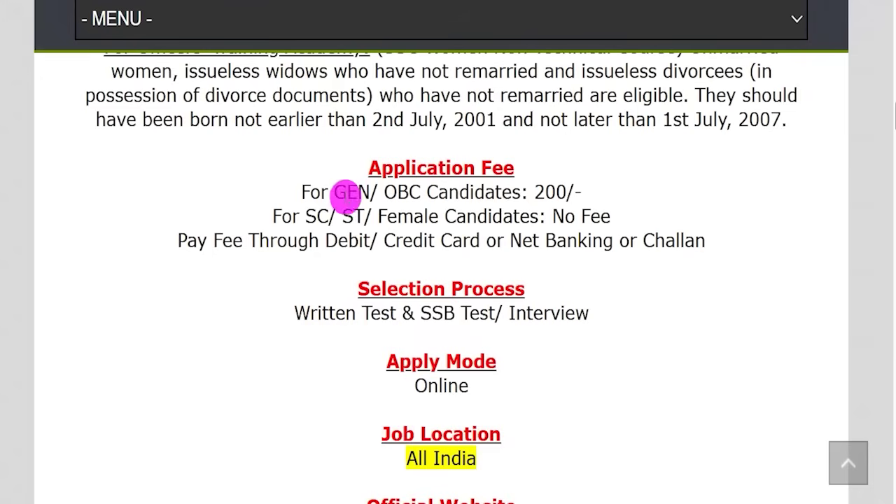
left_click_drag(335, 192, 480, 191)
left_click_drag(534, 192, 572, 191)
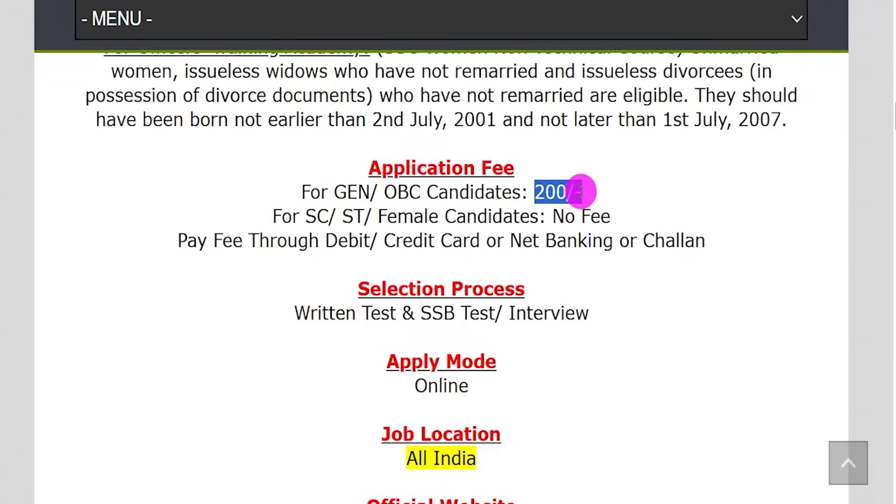
left_click_drag(581, 191, 583, 190)
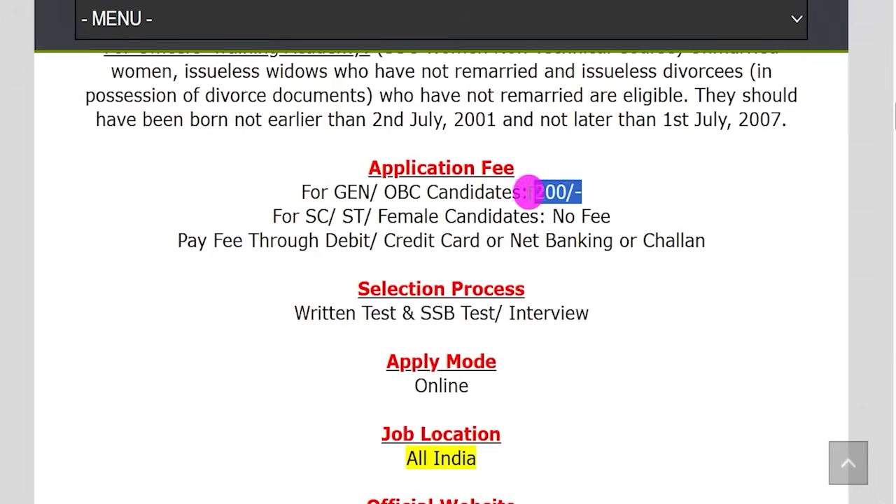
left_click_drag(324, 241, 348, 241)
left_click(353, 241)
left_click_drag(306, 217, 415, 217)
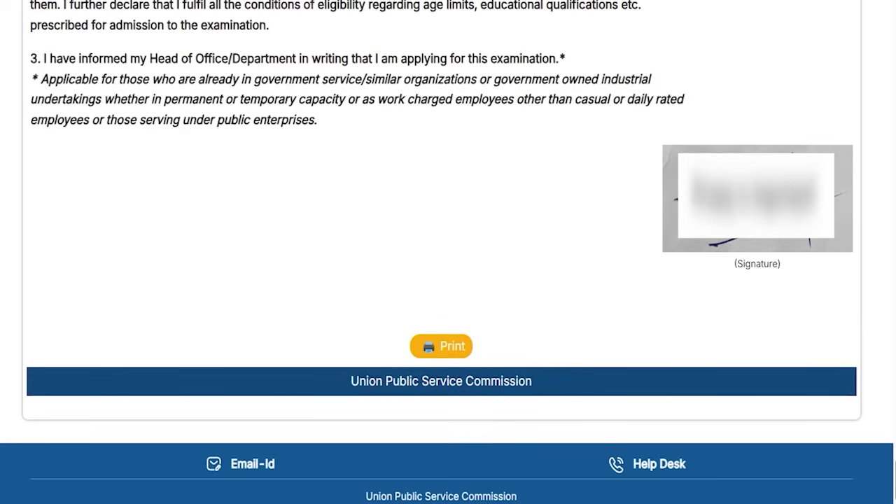
- Note the Print option for the submitted application and return to the home dashboard
mouse_move(364, 307)
left_mouse_down()
mouse_move(453, 332)
mouse_move(506, 366)
left_mouse_up()
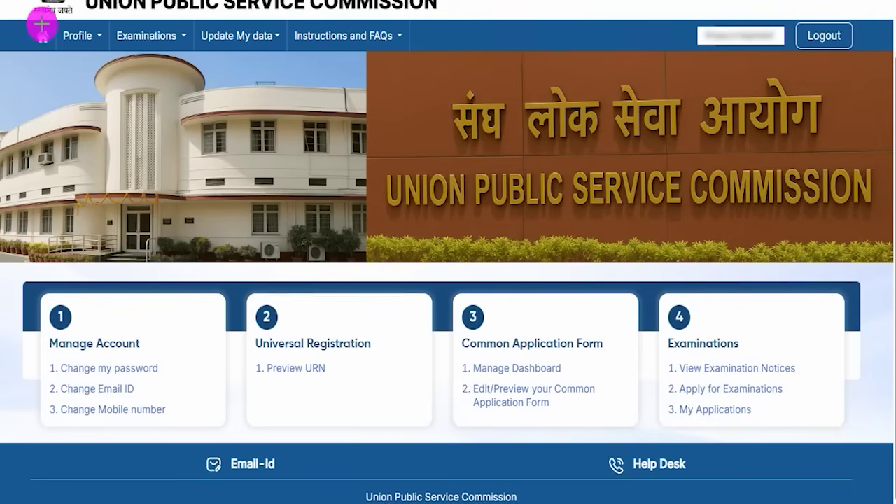
left_click_drag(28, 26, 56, 50)
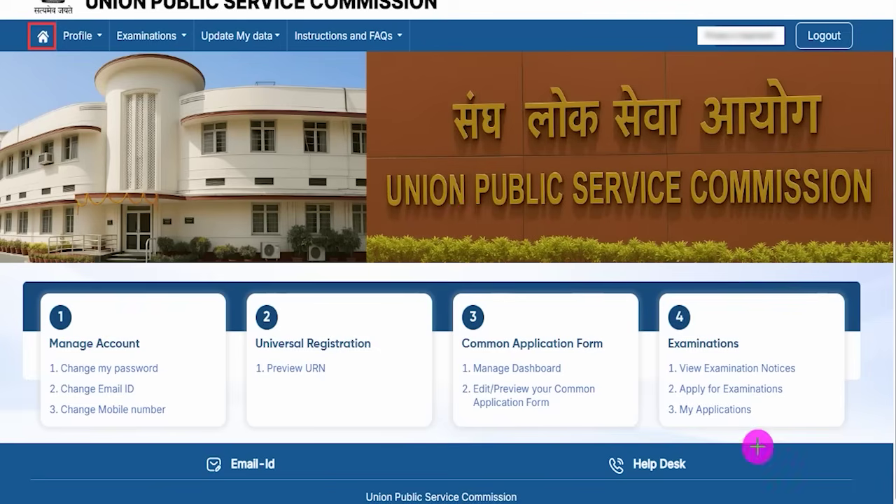
- Highlight the CDS (II) entry, its May 29, 2025 submission date and view link in My Applications
left_click_drag(663, 395, 759, 423)
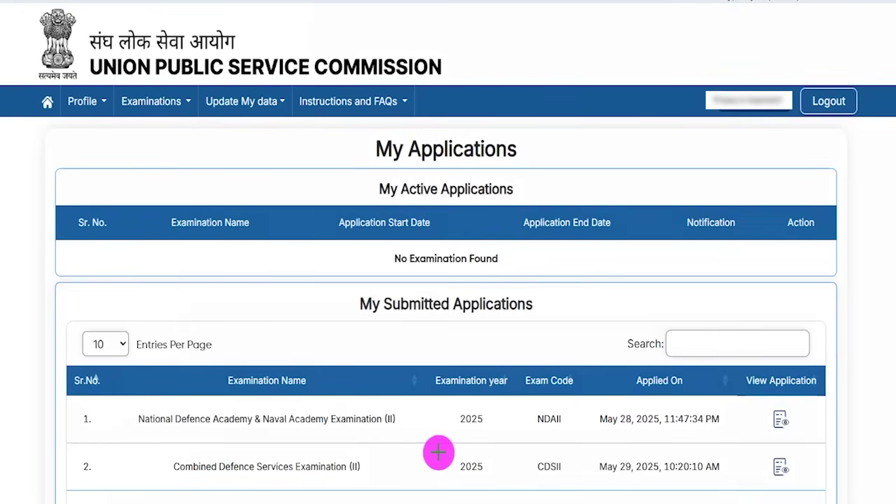
left_click_drag(145, 446, 382, 481)
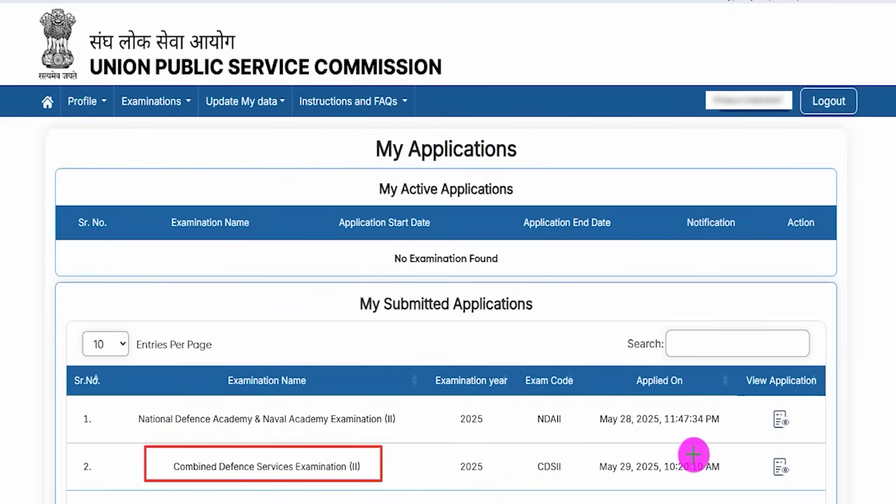
left_click_drag(587, 449, 727, 478)
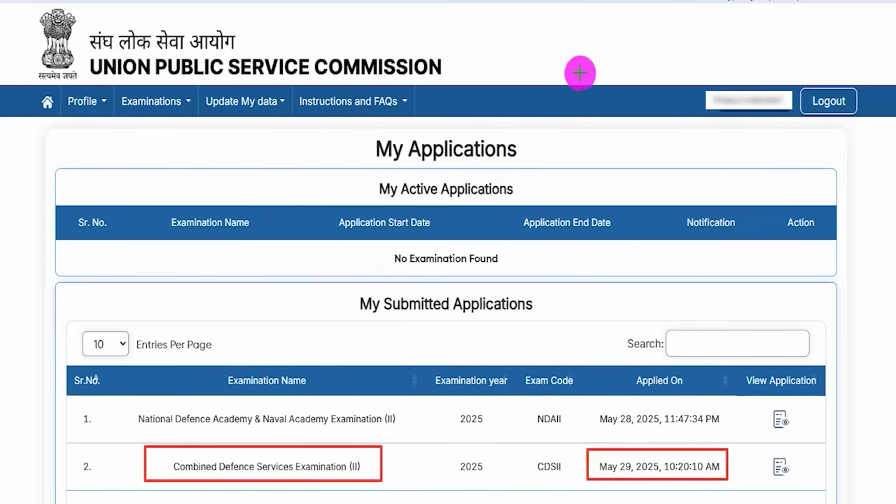
mouse_move(761, 451)
left_mouse_down()
mouse_move(789, 460)
mouse_move(797, 476)
left_mouse_up()
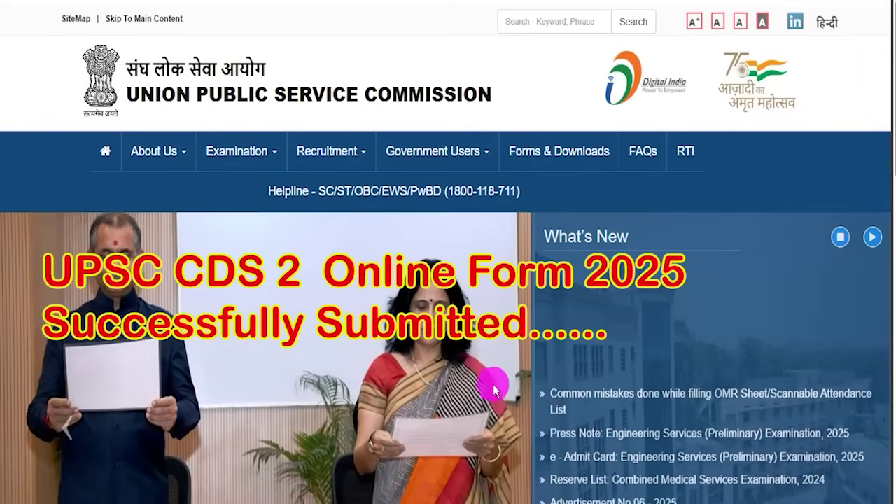
scroll(510, 376, "down", 5)
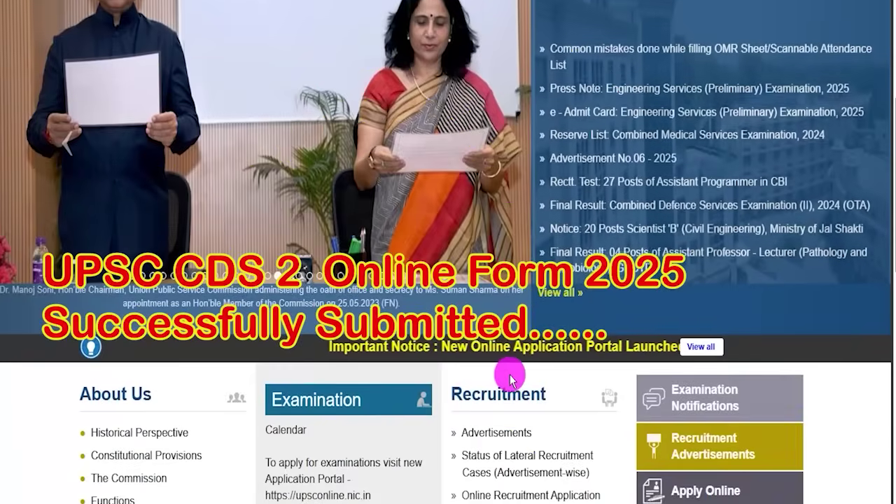
scroll(509, 378, "up", 5)
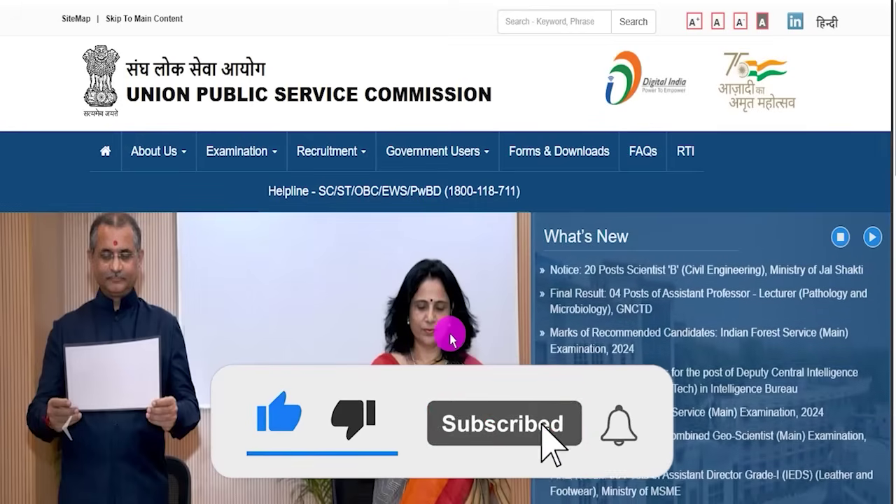
scroll(274, 315, "down", 1)
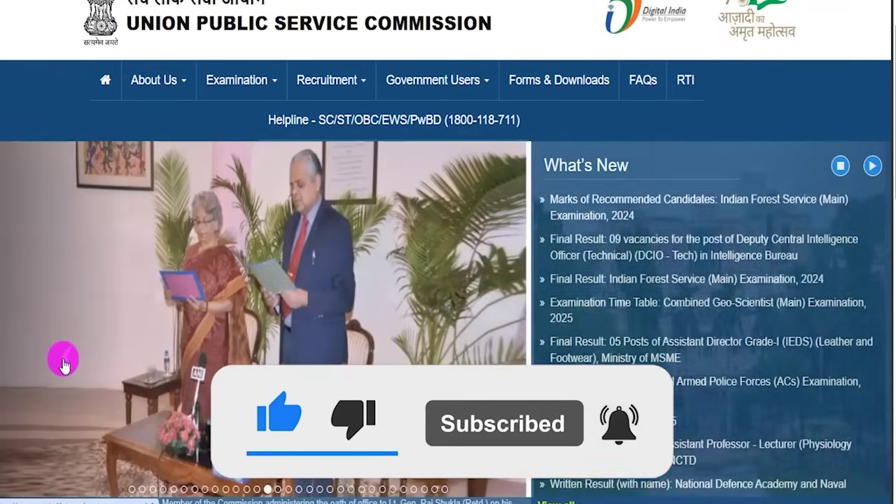